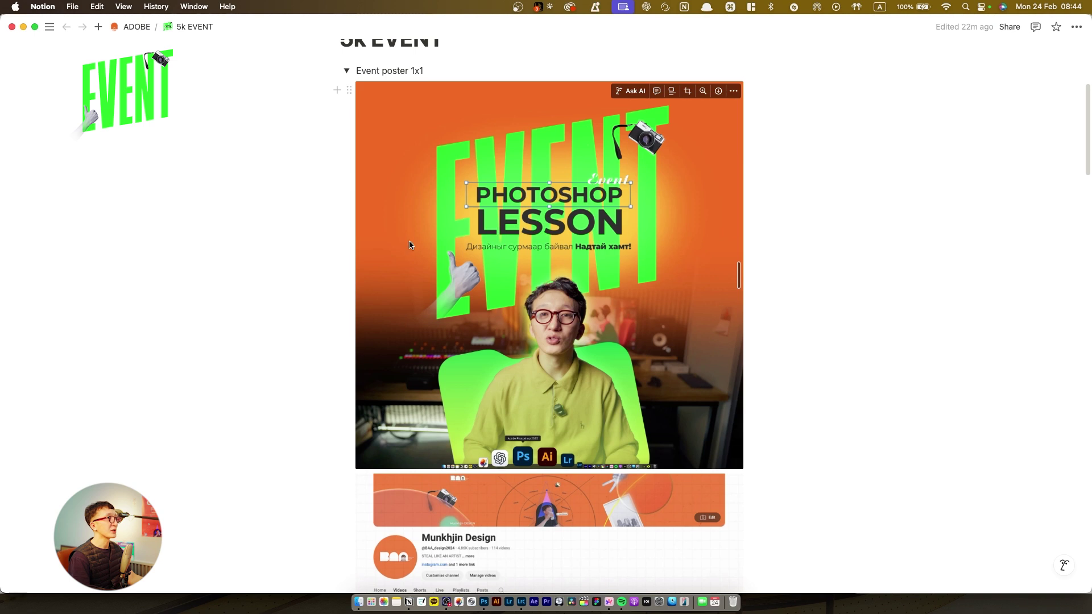
Review the event poster slides down to the one explaining the requirements for receiving the free action file
scroll(549, 151, down, 15)
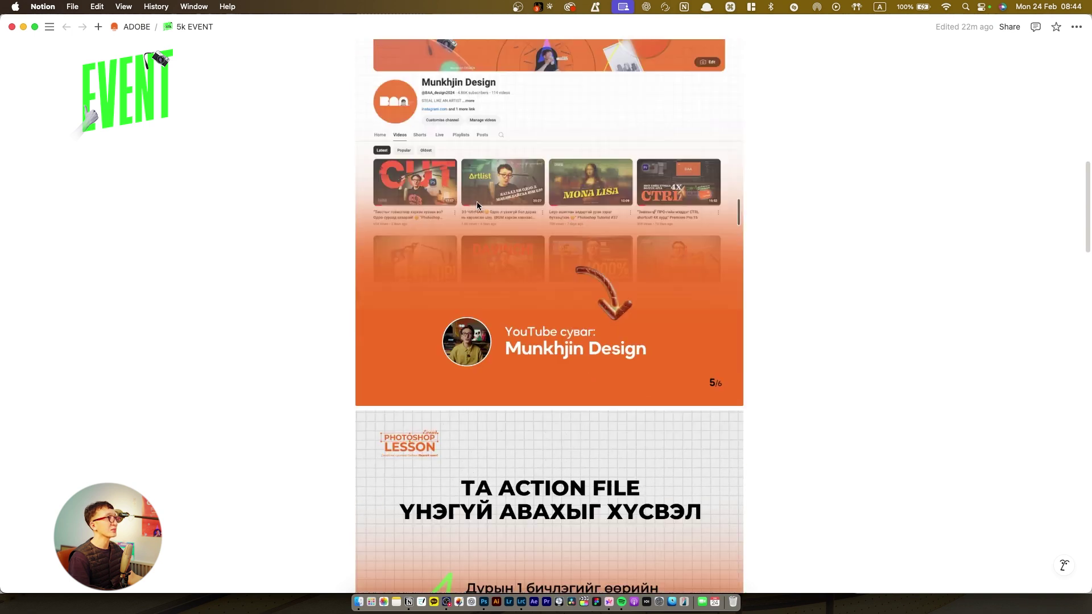
scroll(477, 206, down, 5)
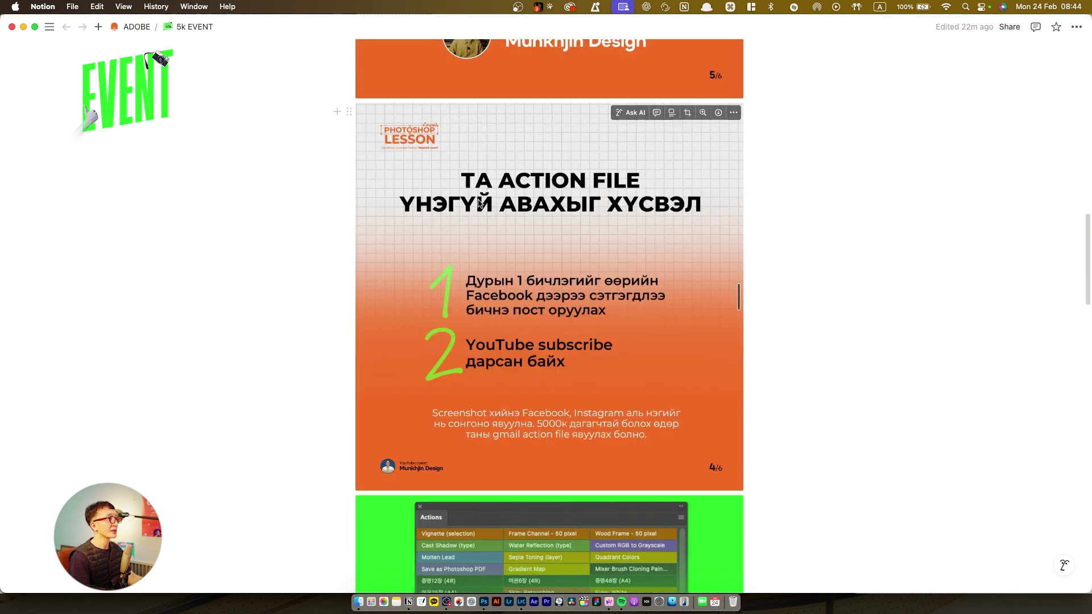
key(super+1)
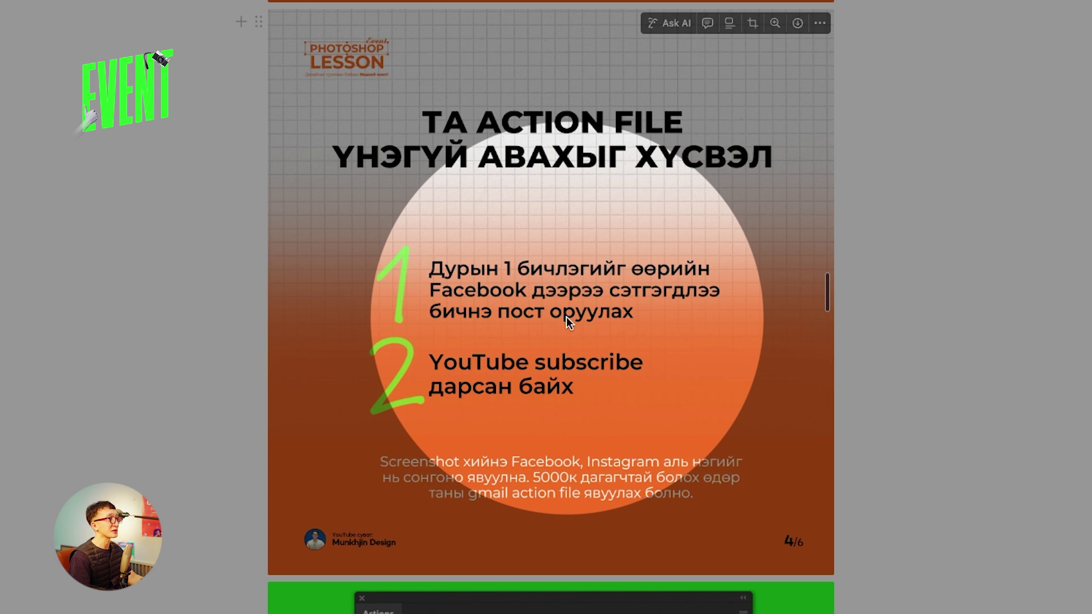
key(super+1)
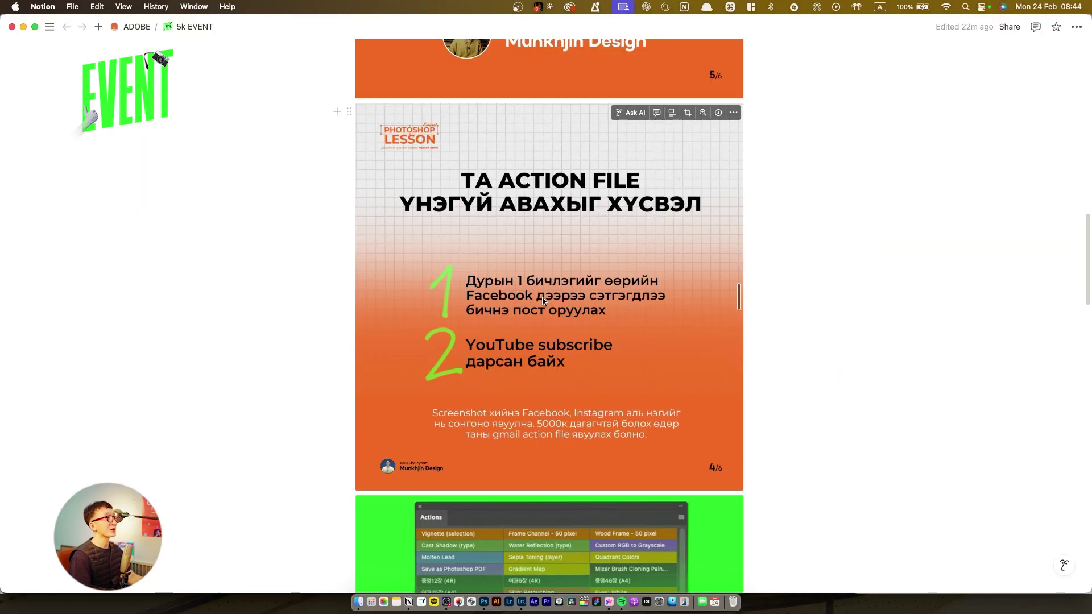
scroll(542, 298, down, 3)
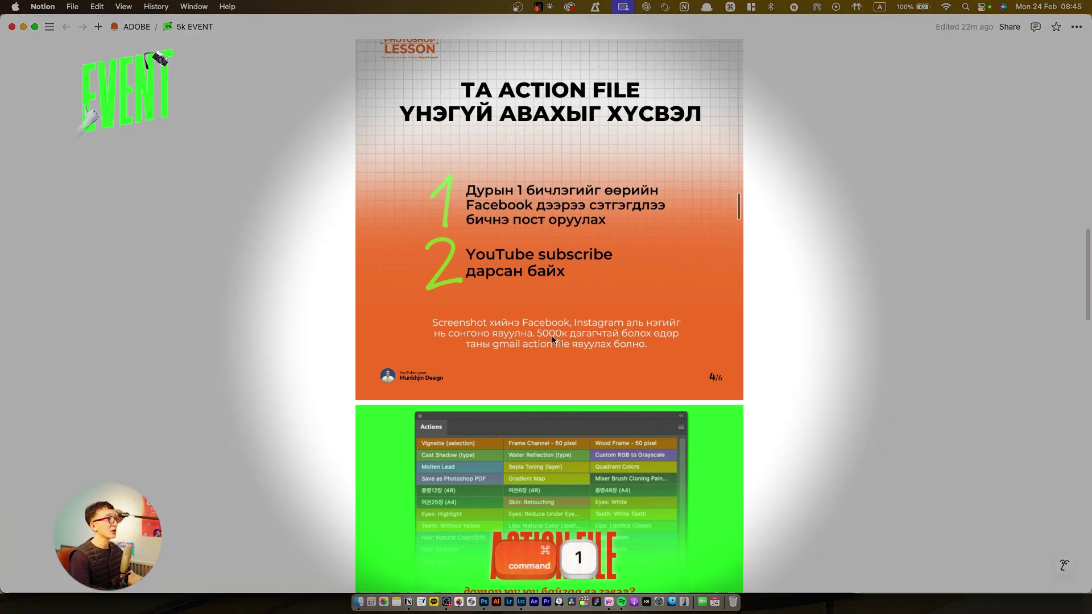
Examine the poster slide listing the skin, eyes, teeth, lips, hair, tone and color actions in the file
scroll(556, 342, down, 5)
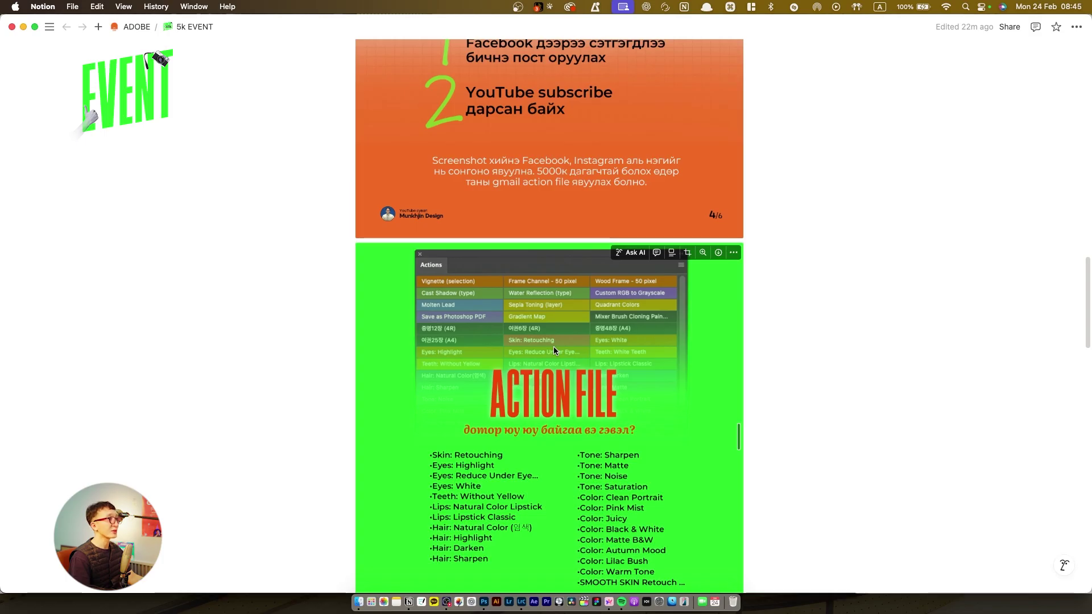
scroll(554, 347, down, 1)
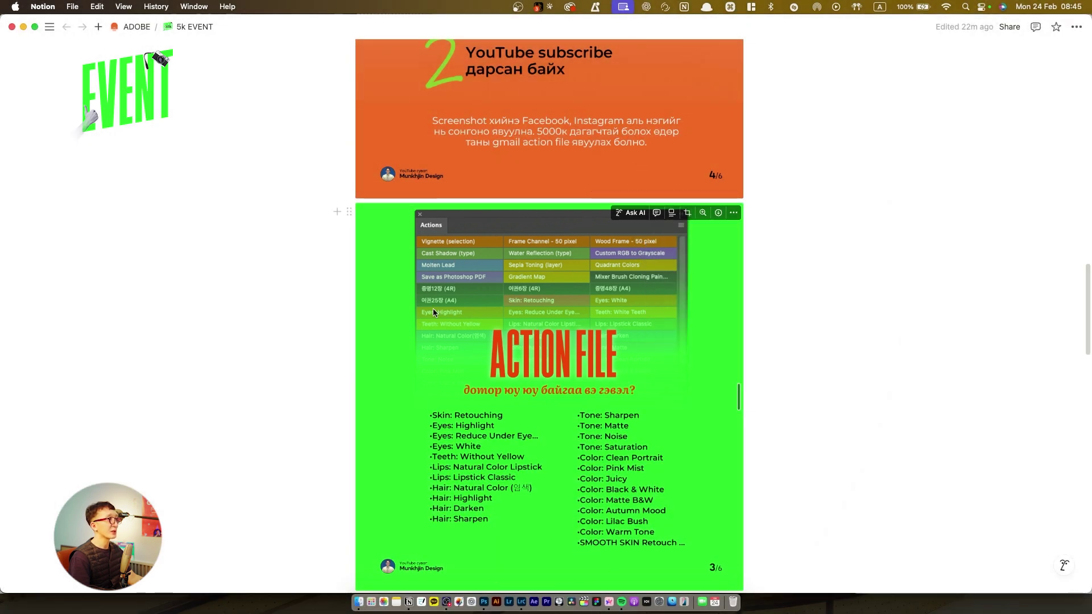
scroll(515, 350, down, 5)
key(super+1)
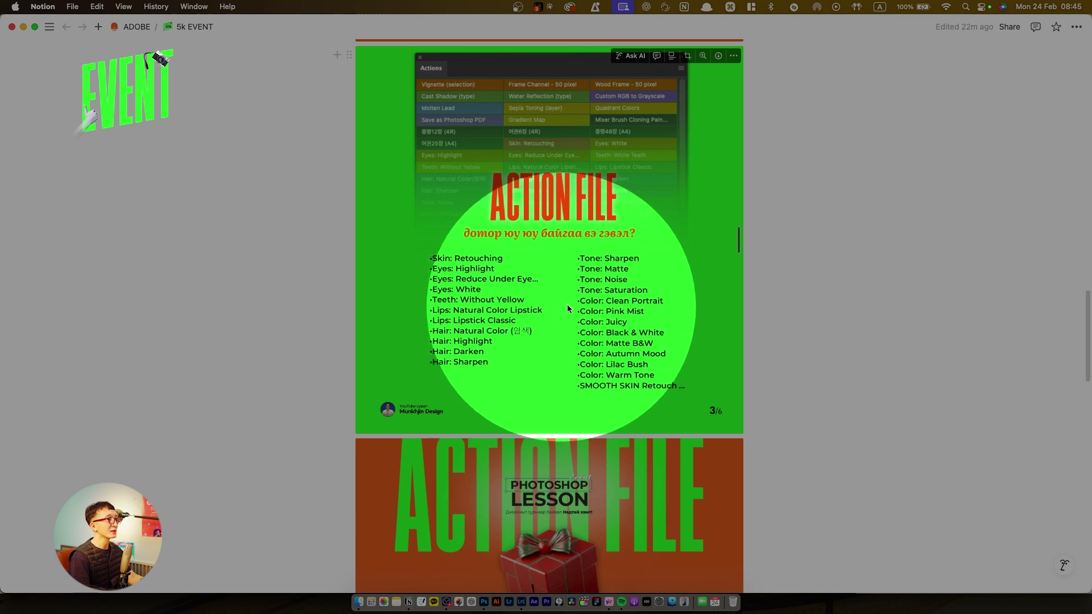
key(super+1)
key(super+1)
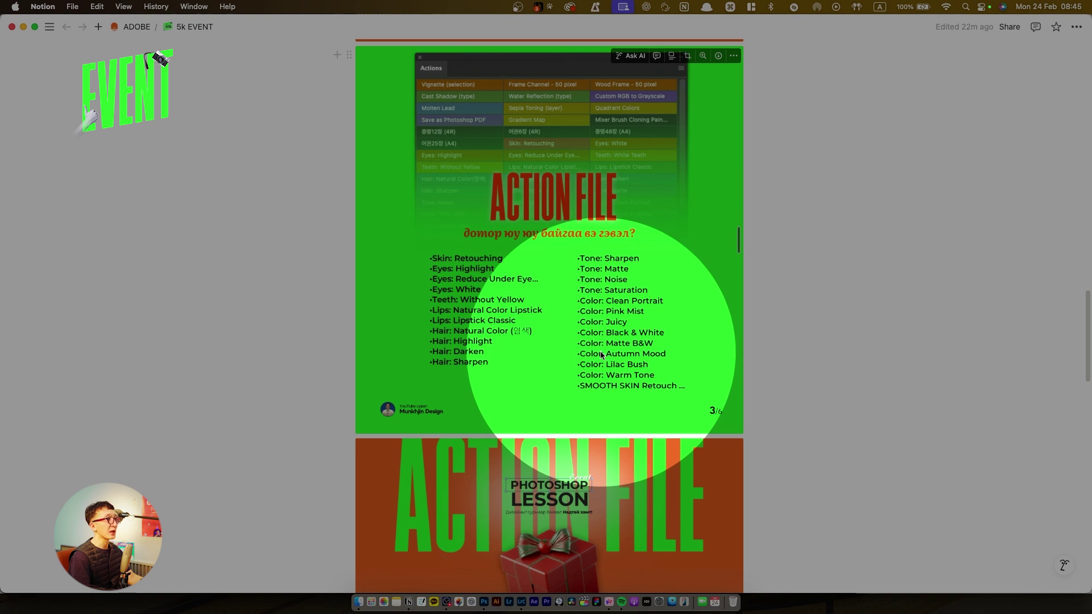
key(super+1)
Examine the Action File gift slide and the closing Thank You slide
scroll(546, 299, down, 5)
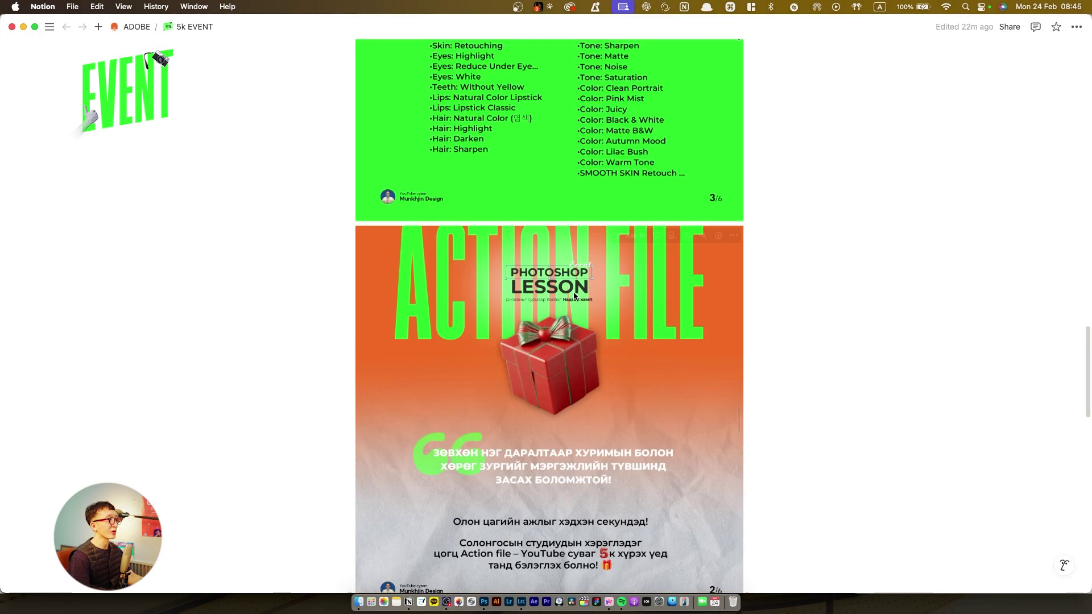
scroll(495, 231, up, 1)
key(super+1)
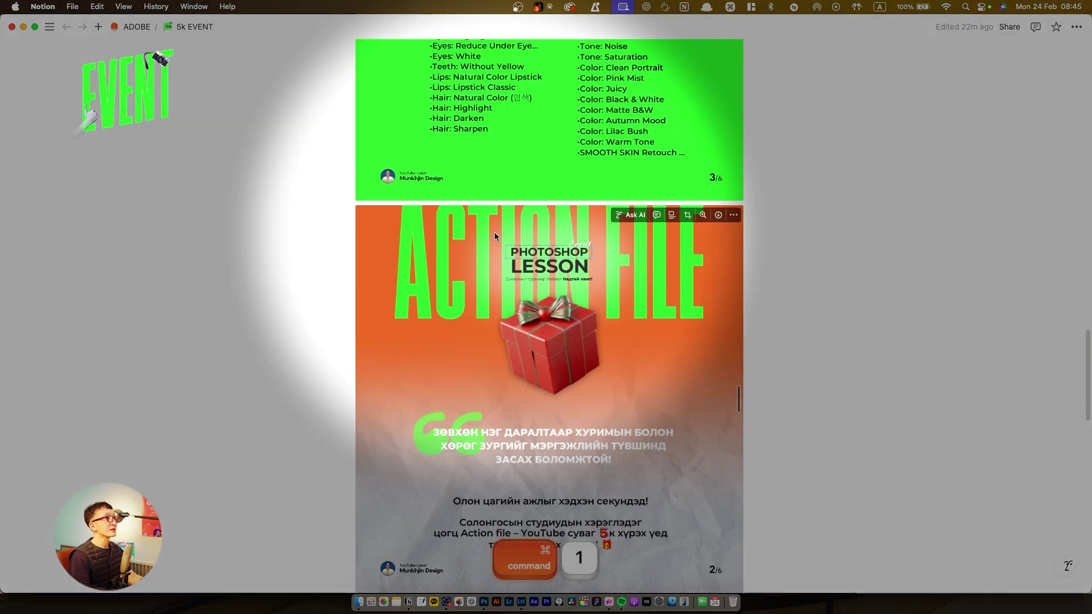
key(super+1)
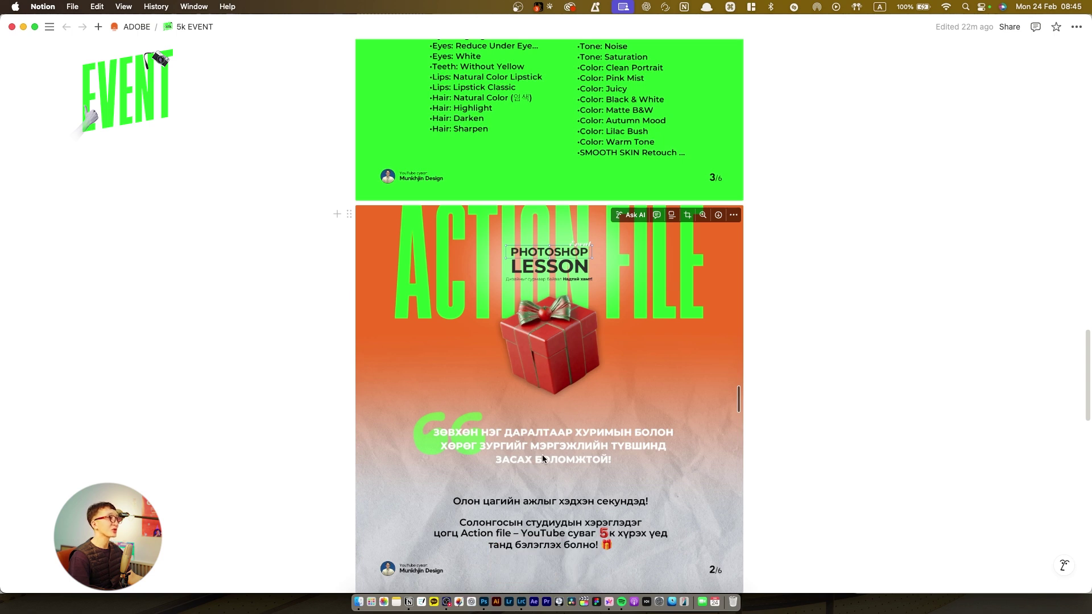
scroll(598, 454, down, 3)
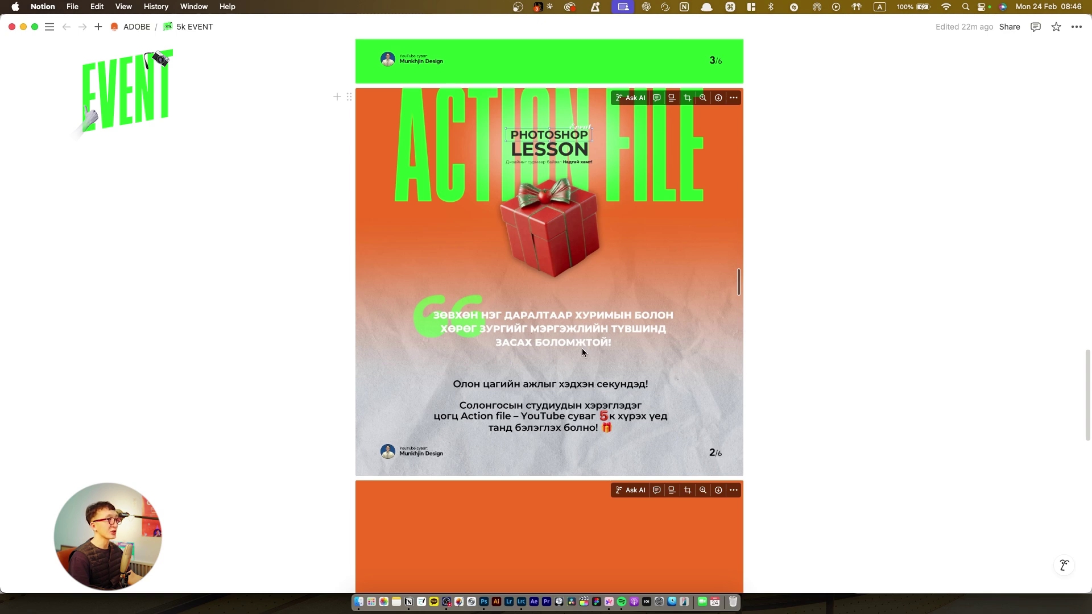
scroll(535, 427, down, 20)
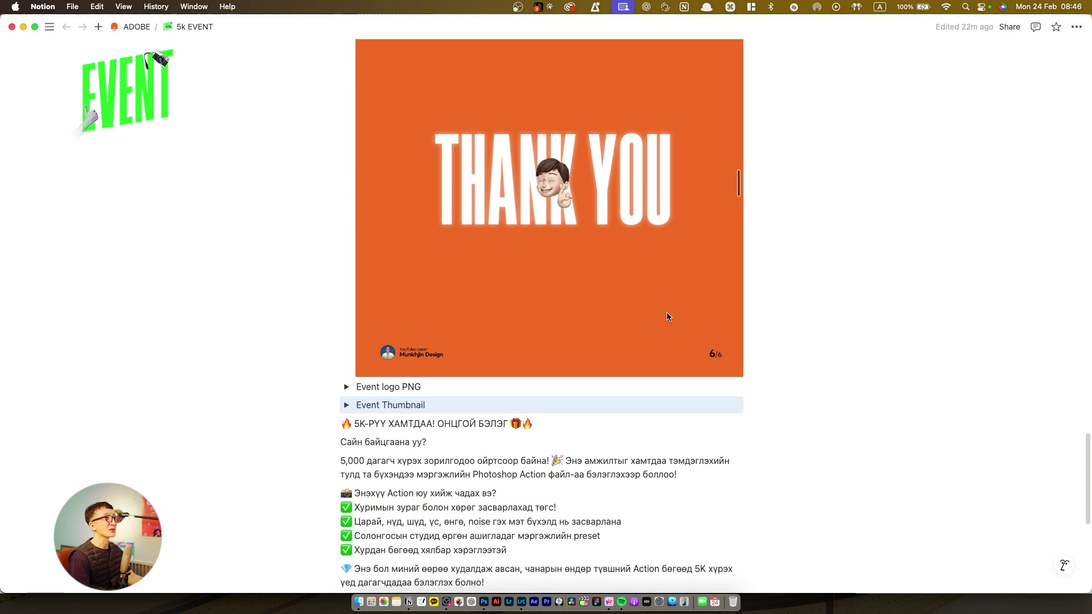
Check the Event logo PNG section and read the giveaway post text down to the Action link
click(346, 387)
click(346, 387)
scroll(425, 367, down, 2)
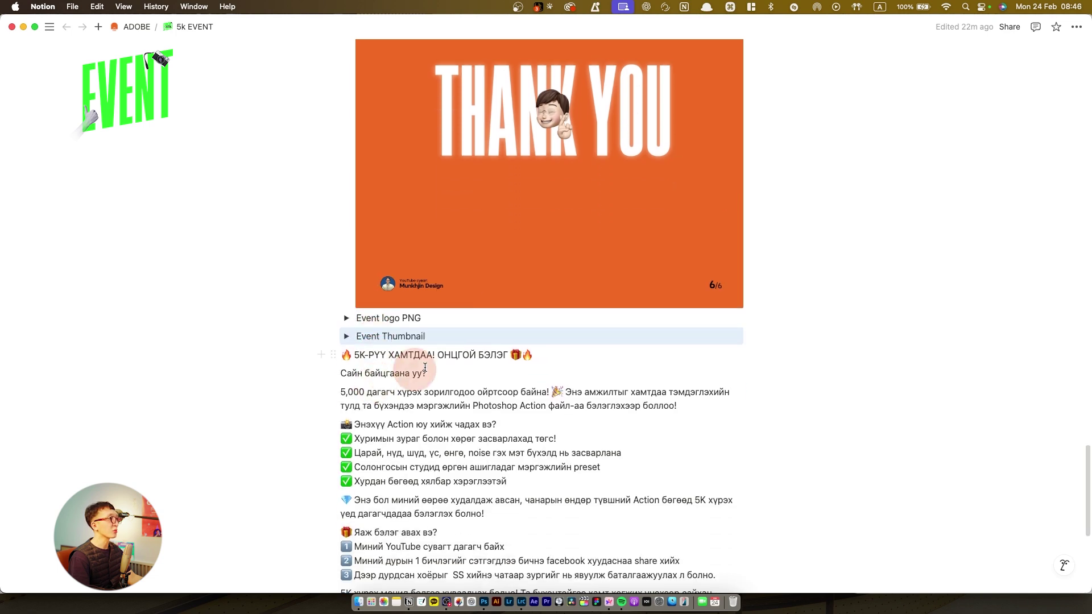
scroll(424, 367, down, 5)
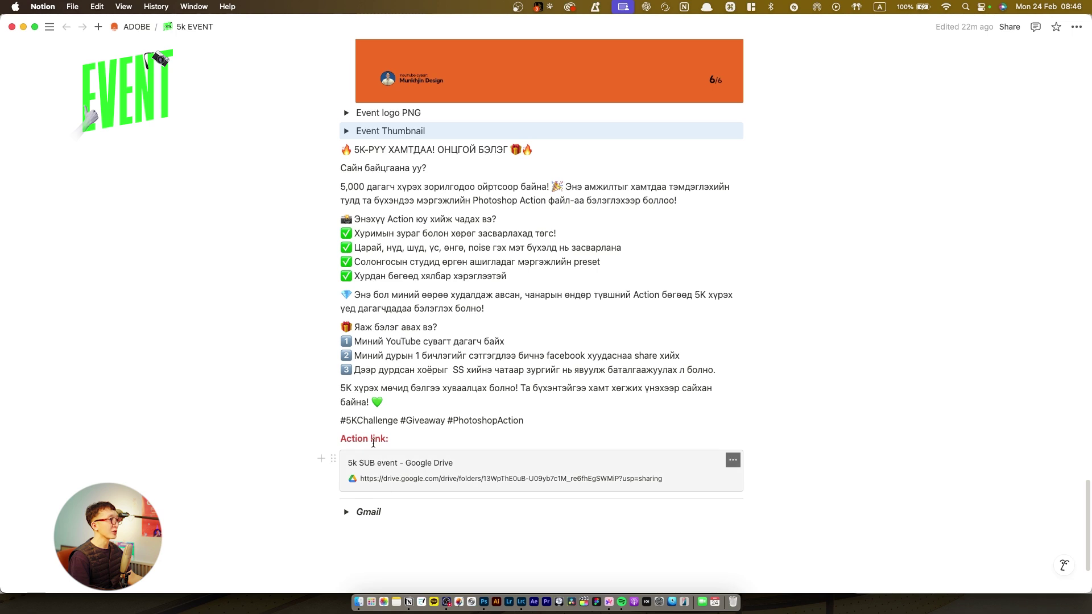
Open the 5k SUB event Google Drive folder in the full browser and view the available options for the portrait action file
click(384, 475)
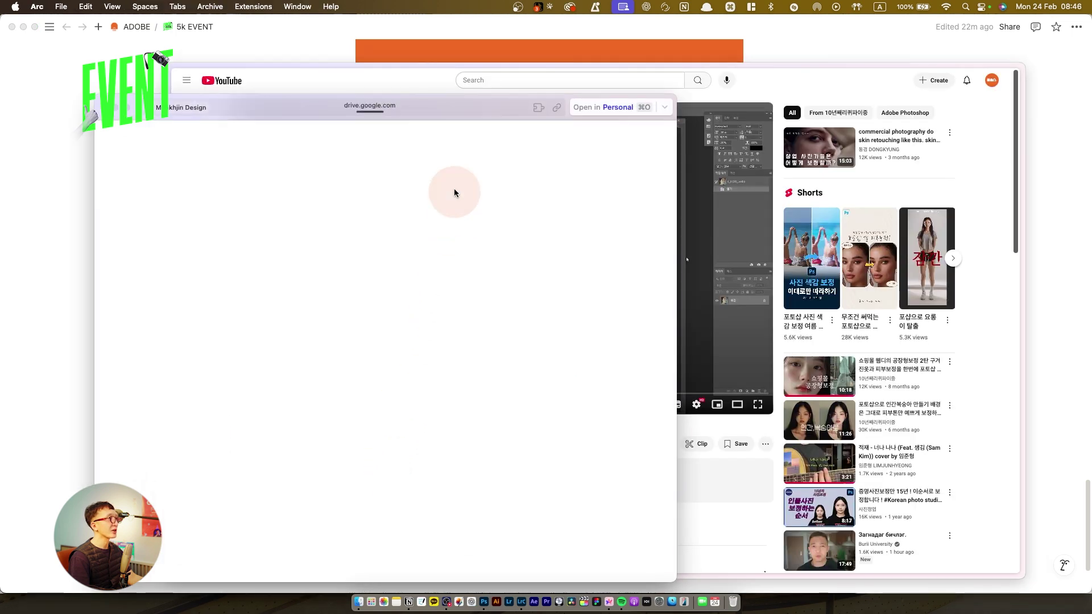
key(super+o)
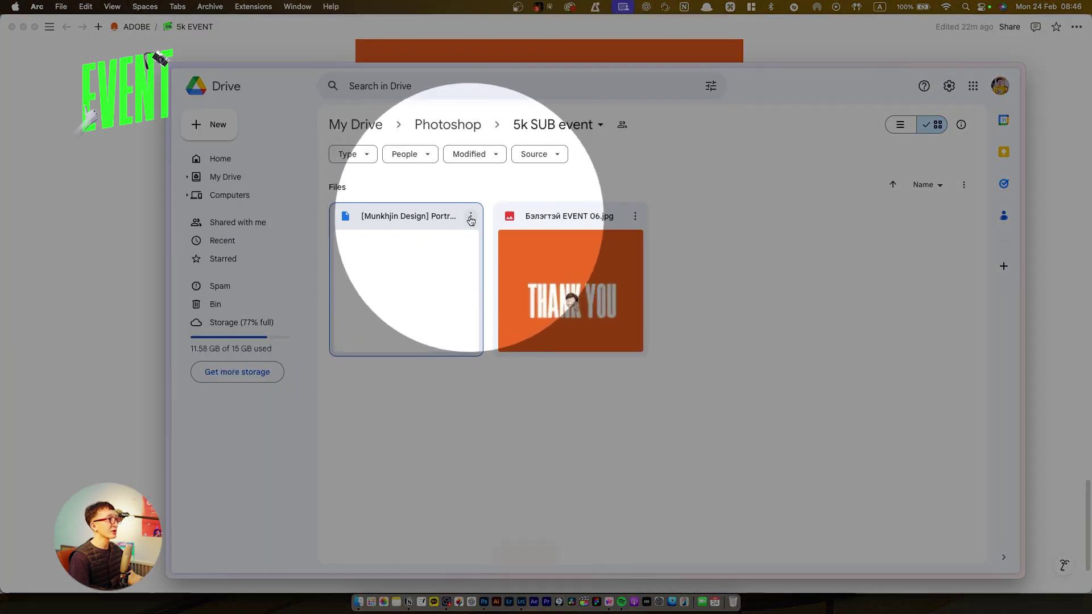
click(471, 217)
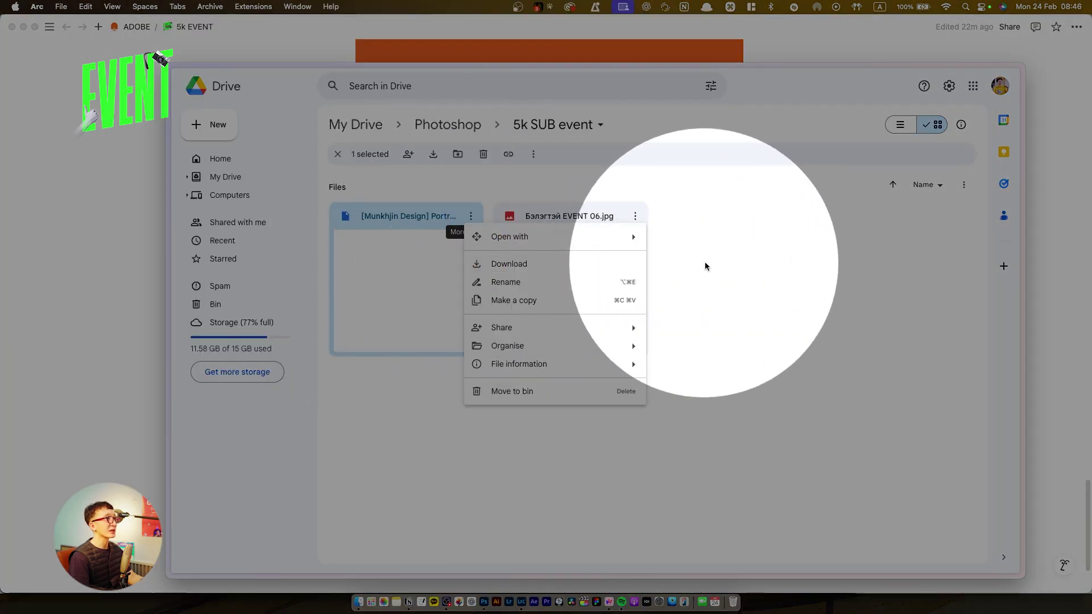
click(715, 262)
key(super+1)
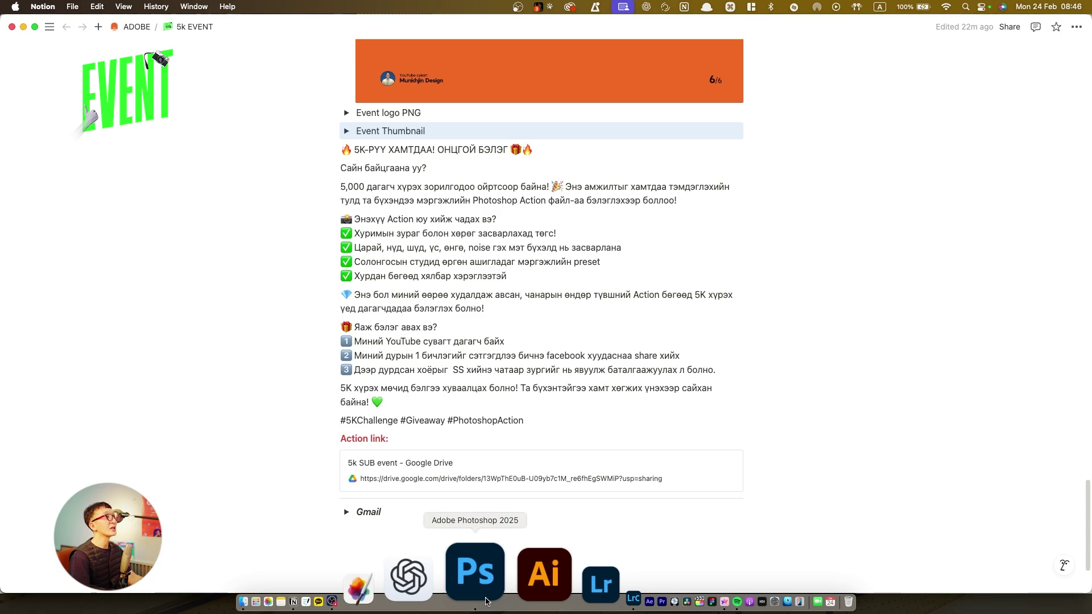
Switch to Photoshop and compare the couple photos IMG_0696 2.JPG and IMG_0697.JPG, examining the faces in IMG_0696 2.JPG up close
click(480, 571)
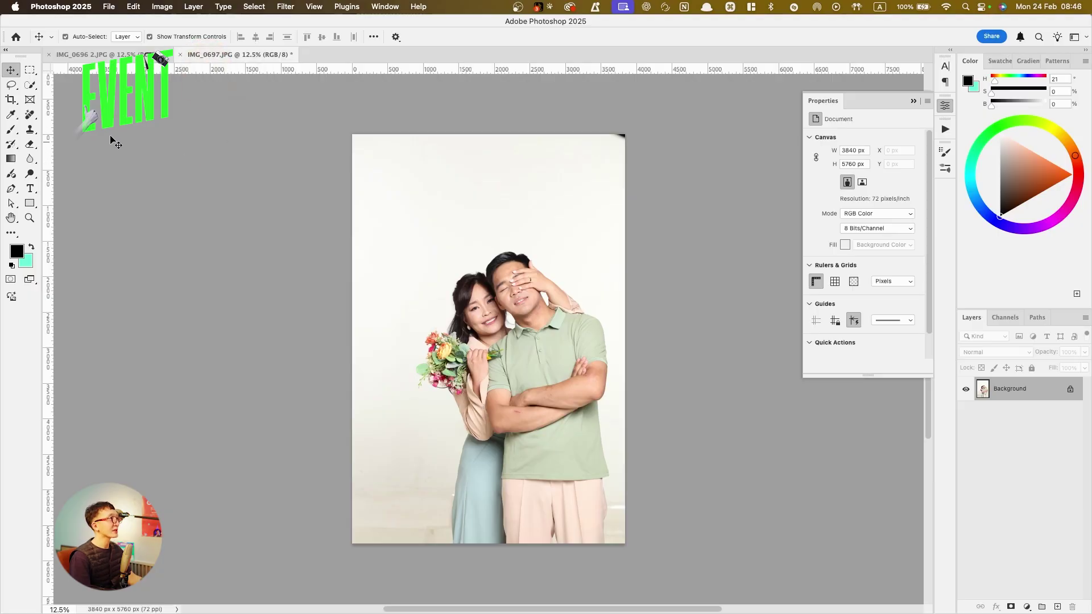
click(97, 55)
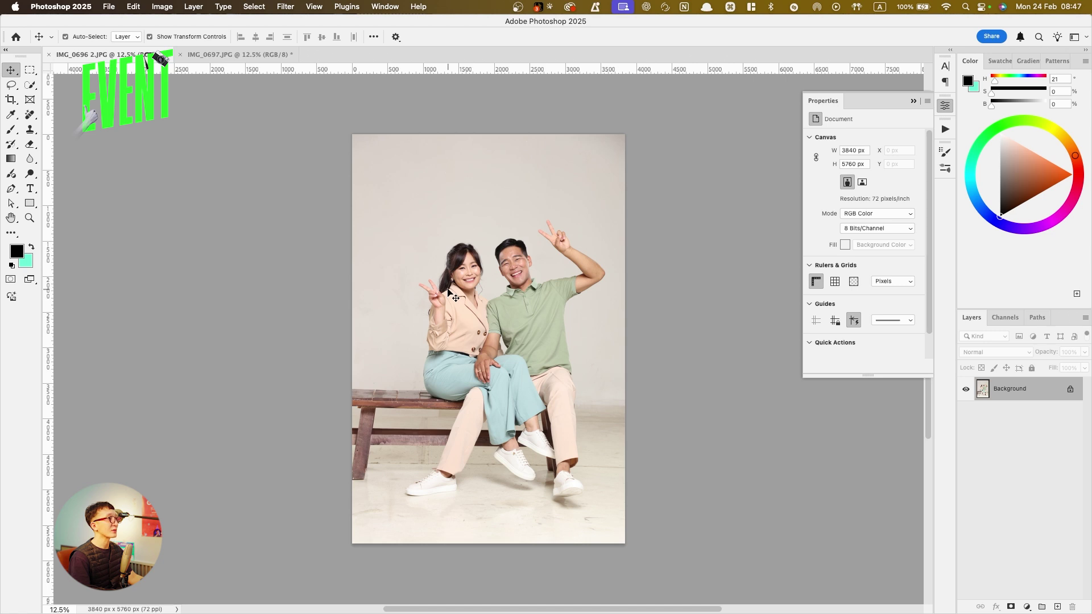
key(ctrl+Tab)
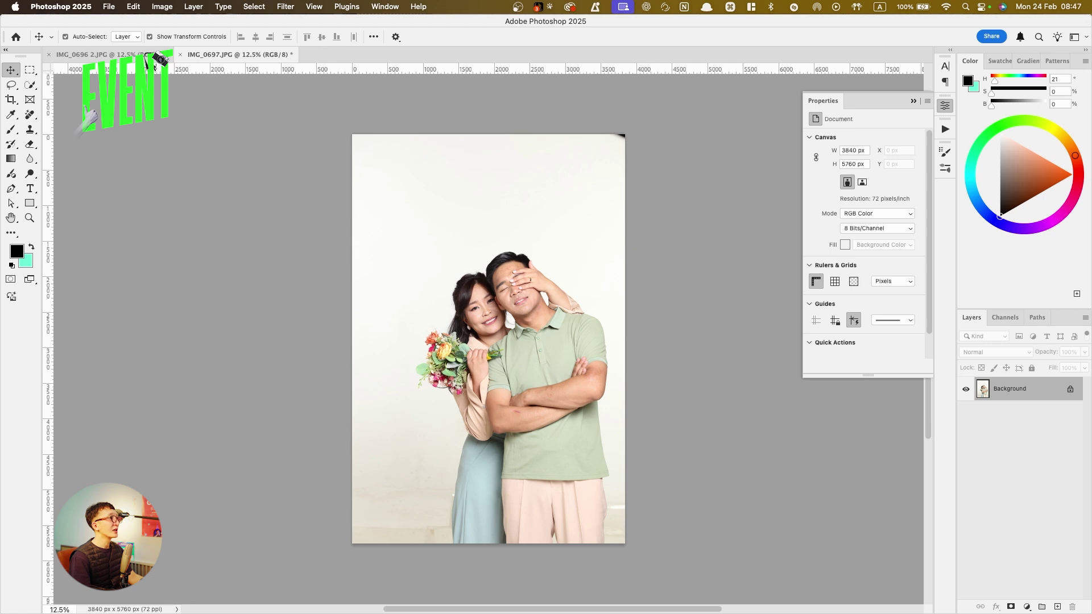
click(149, 56)
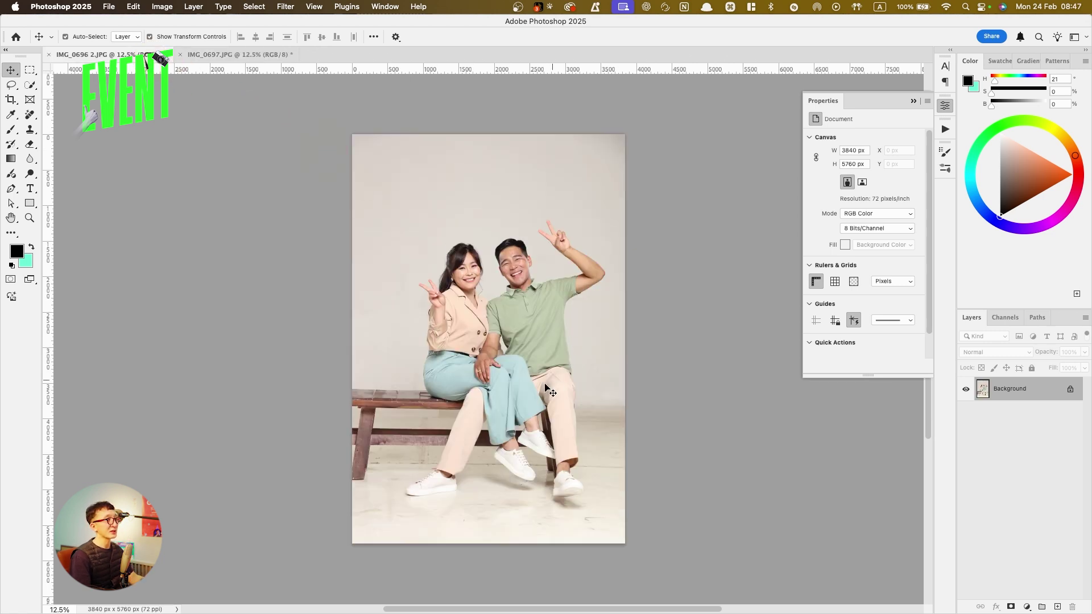
scroll(512, 239, up, 5)
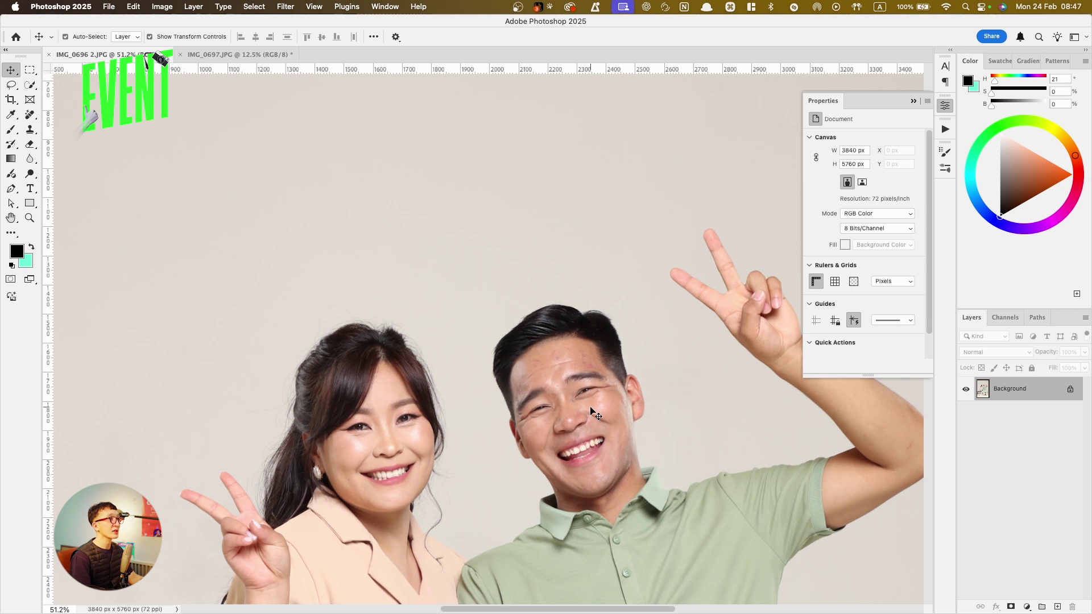
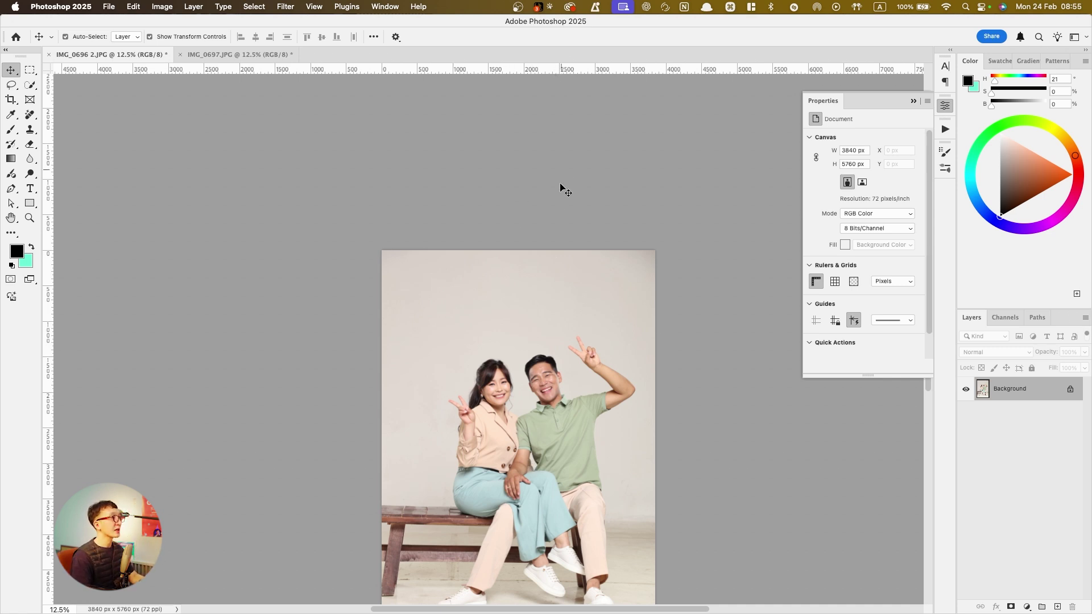
Show the Actions panel
mouse_move(483, 186)
mouse_down()
mouse_move(409, 187)
mouse_move(574, 346)
mouse_up()
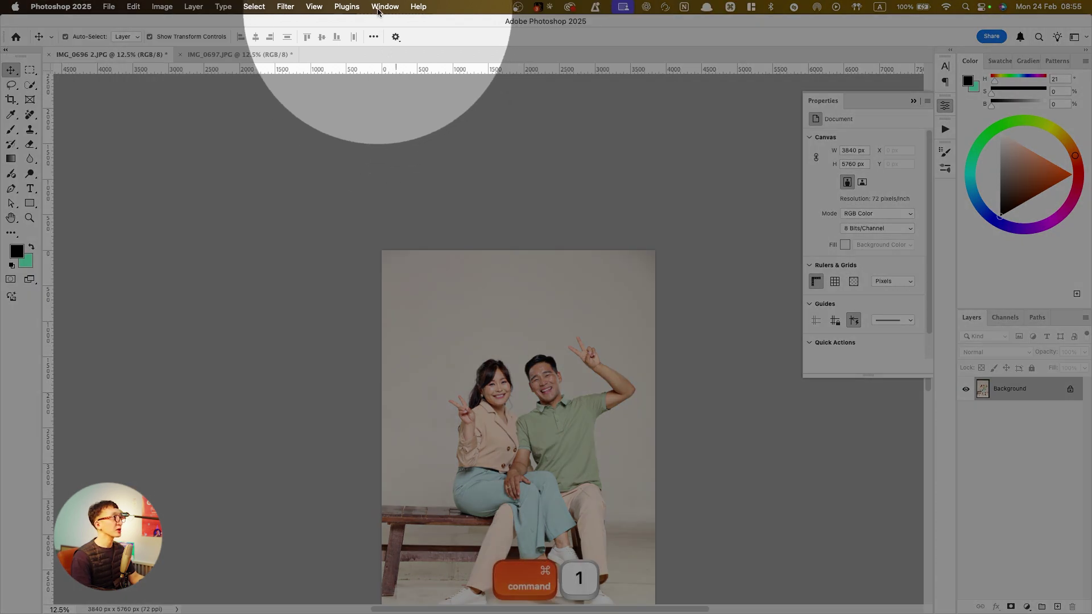
click(381, 6)
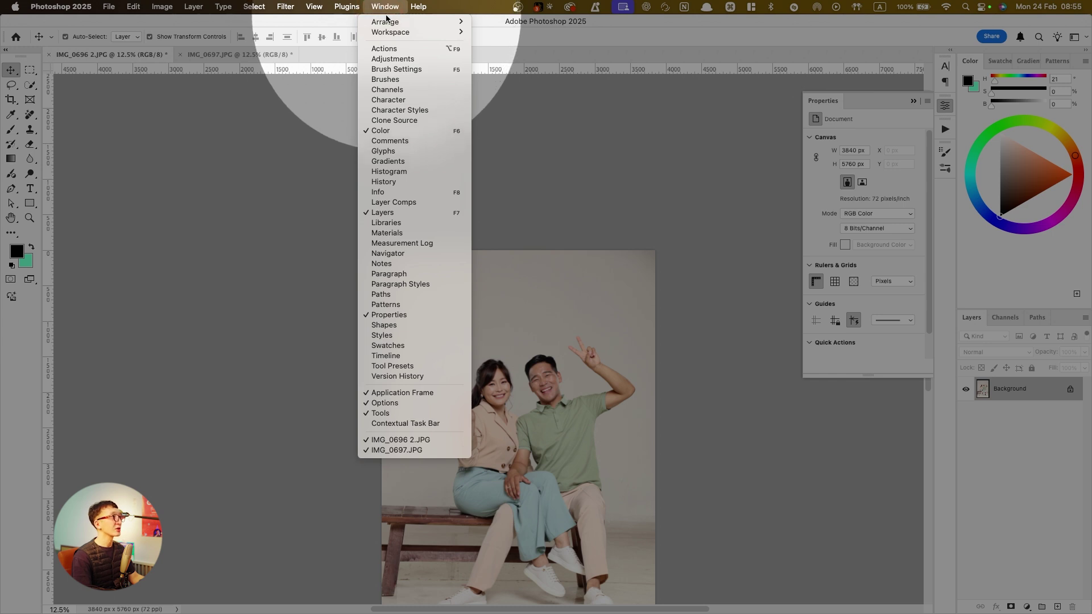
click(387, 52)
key(super+1)
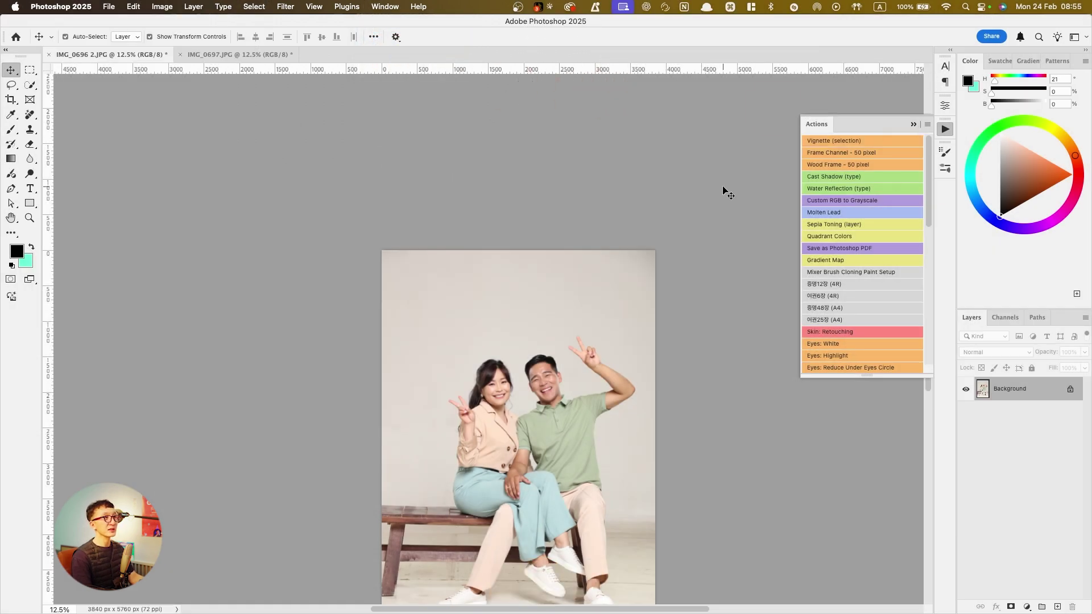
Look through the full list of available actions, from the default effects to the color and skin retouch actions
scroll(730, 197, down, 2)
click(951, 53)
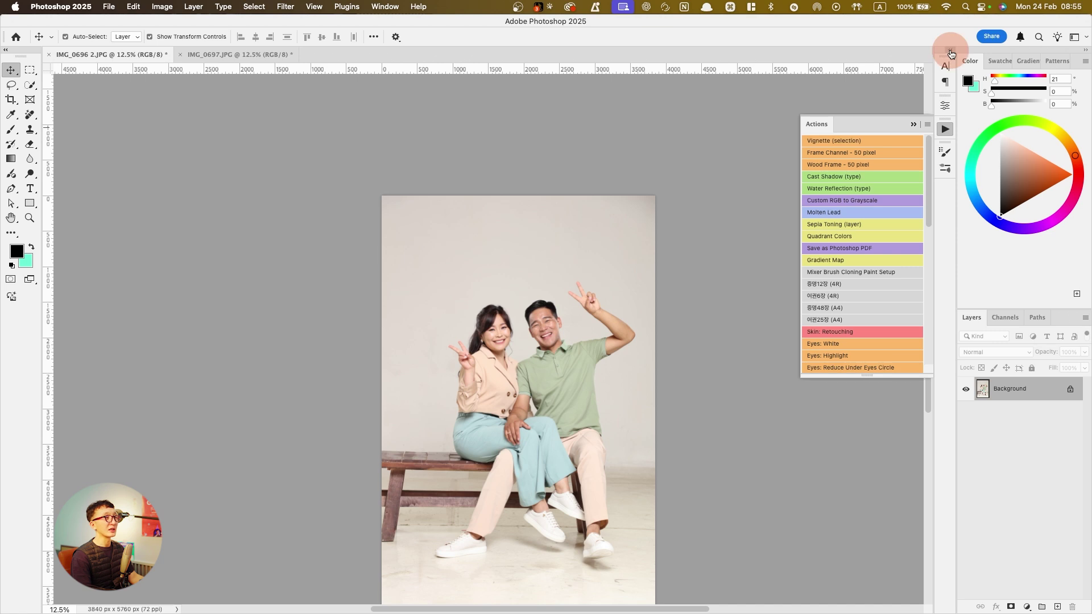
scroll(910, 97, down, 3)
scroll(874, 183, down, 10)
scroll(872, 193, up, 10)
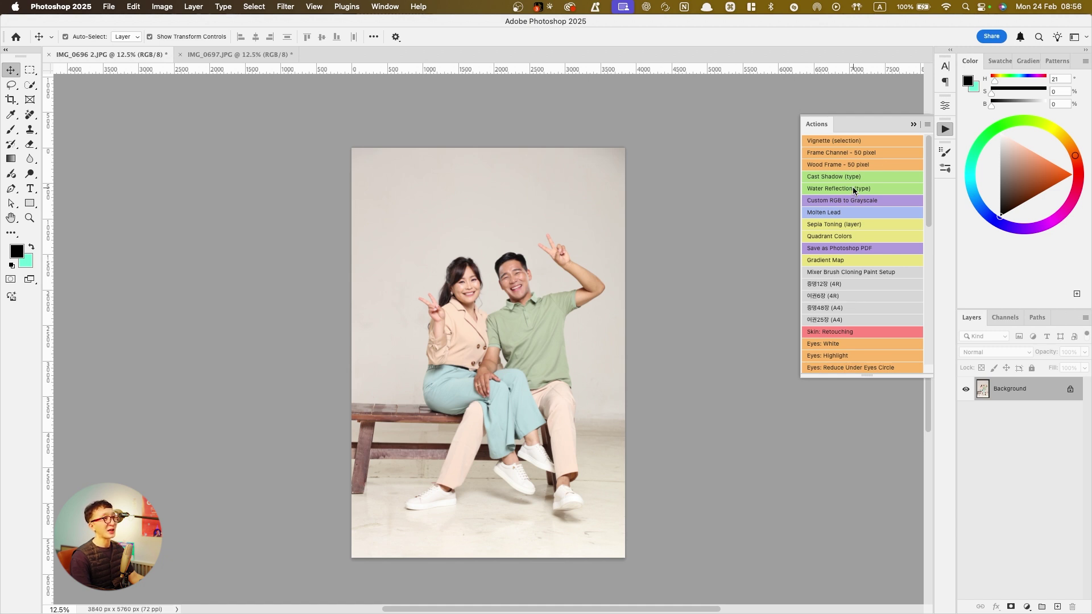
scroll(855, 264, down, 10)
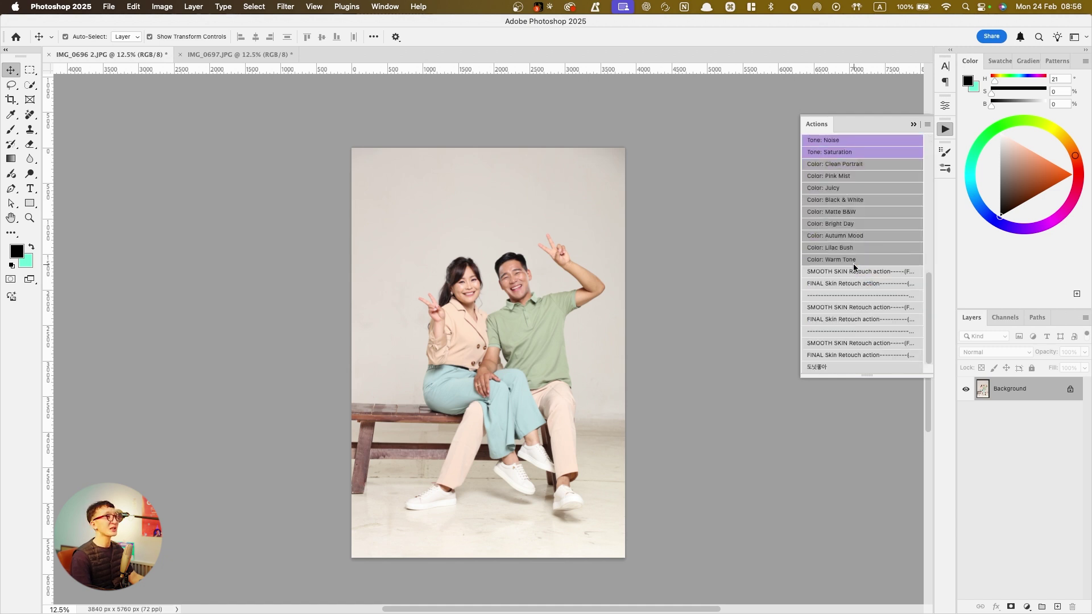
Undock the Actions panel so it floats over the workspace beside the photo
scroll(853, 264, up, 8)
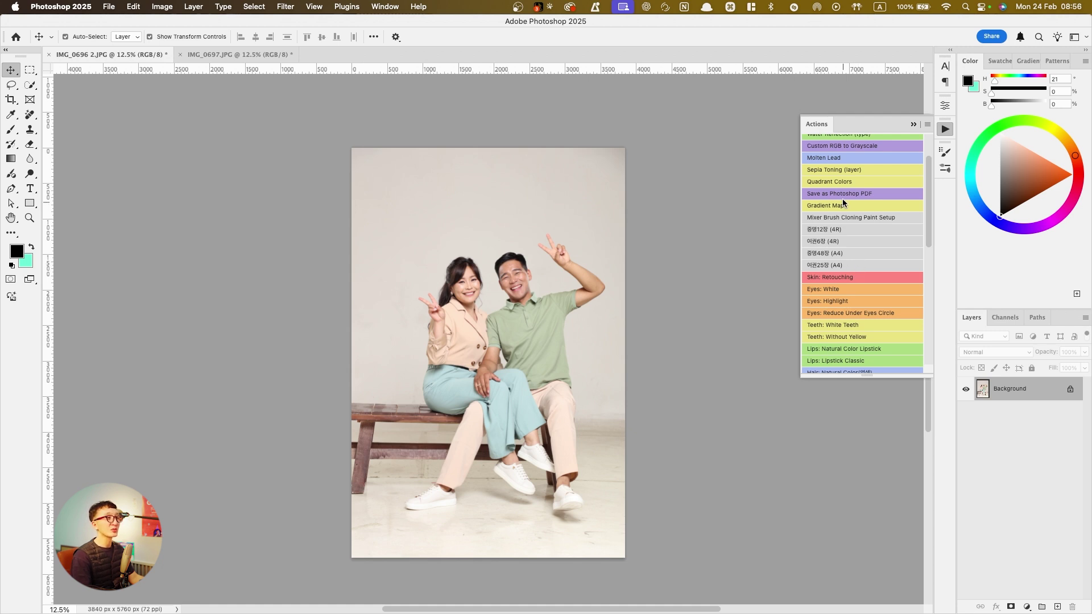
scroll(847, 199, up, 2)
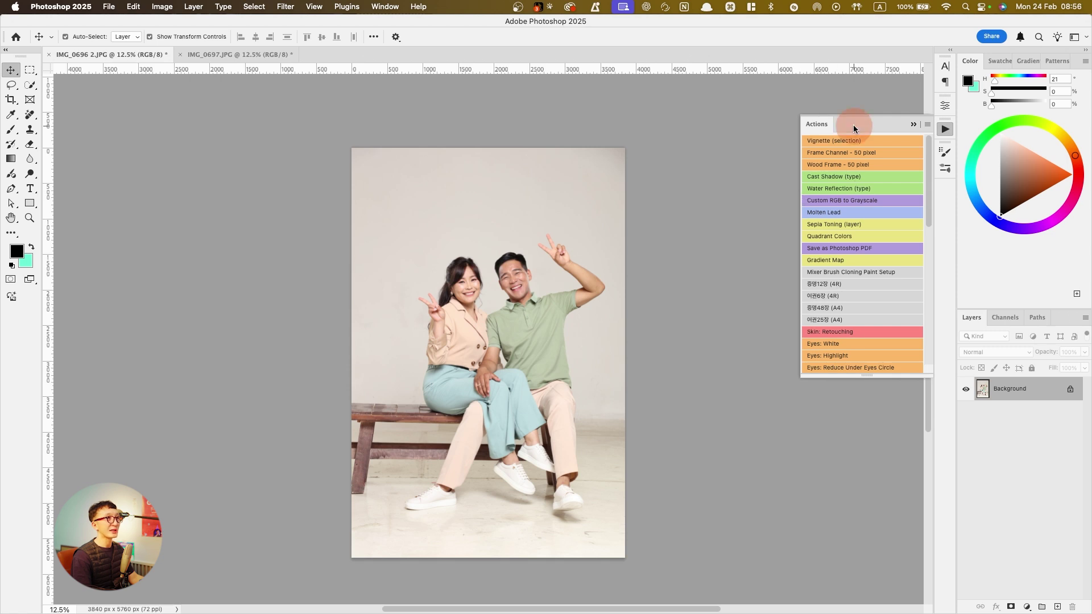
drag(853, 125, 817, 139)
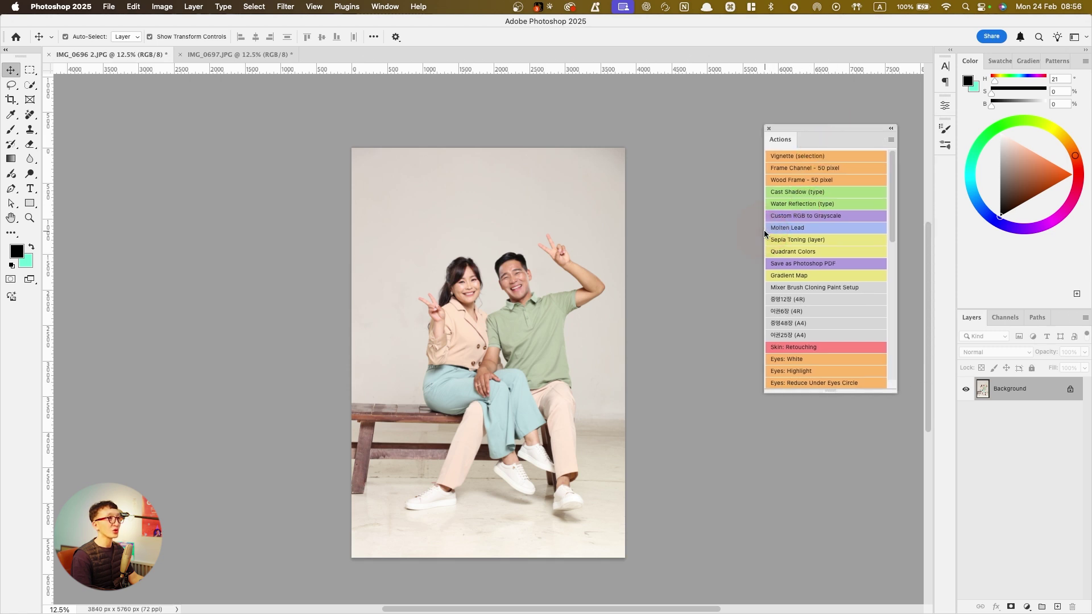
Widen the floating Actions panel until its buttons form three columns, and shift it away from the photo
drag(763, 229, 614, 241)
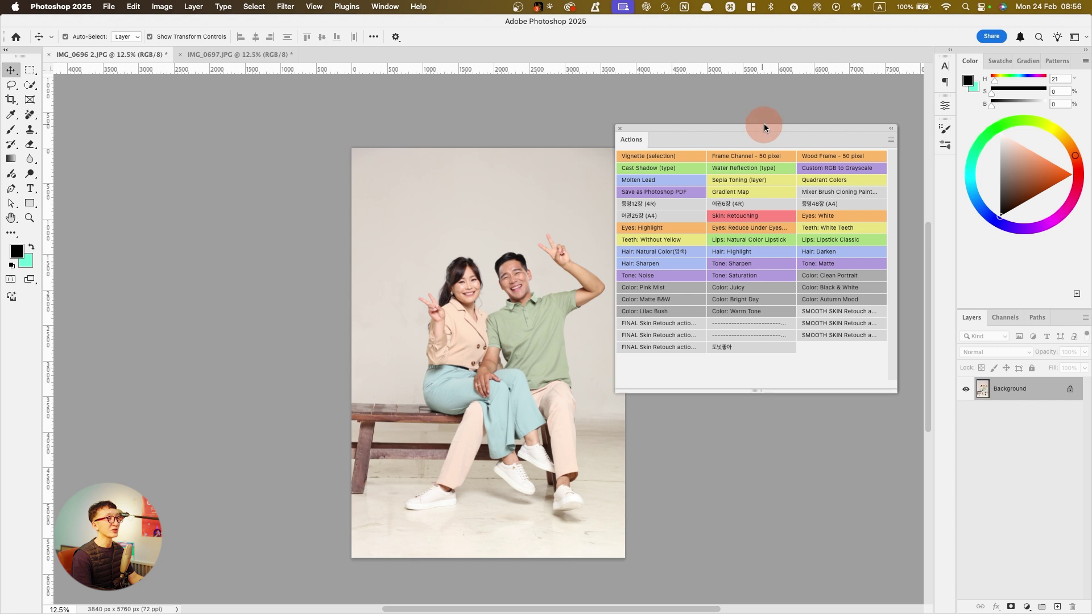
drag(763, 125, 792, 124)
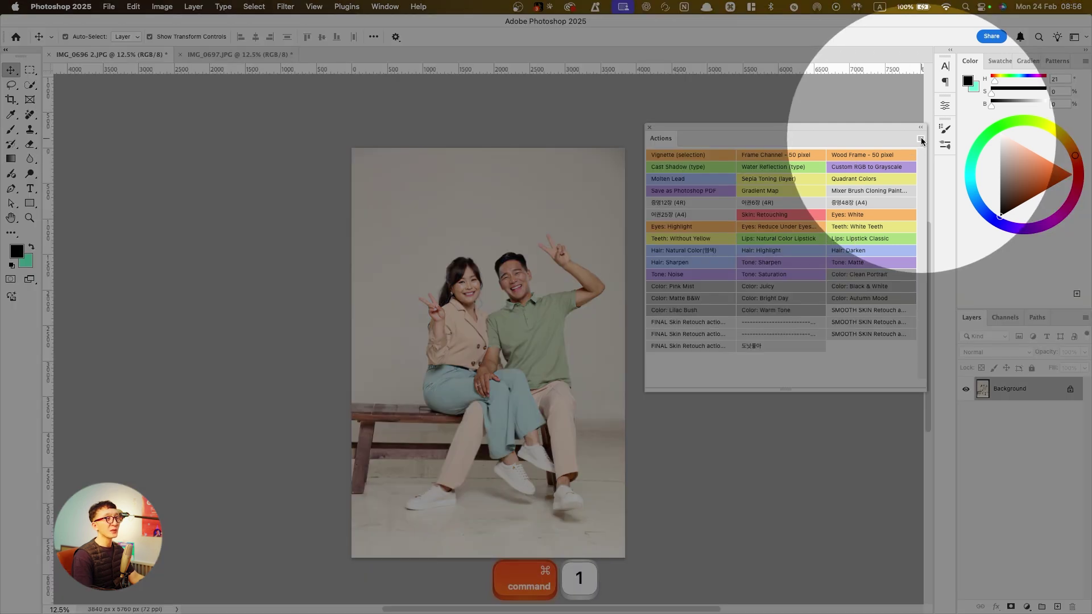
Turn off Button Mode for the actions and look through the recorded steps of the portrait actions
click(921, 139)
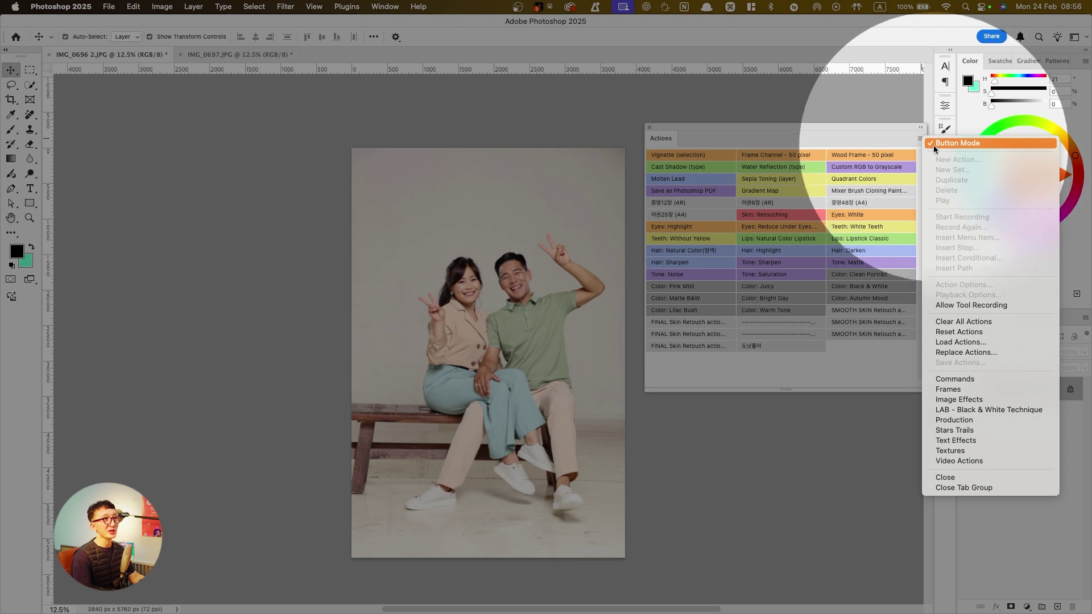
click(937, 143)
scroll(729, 237, down, 10)
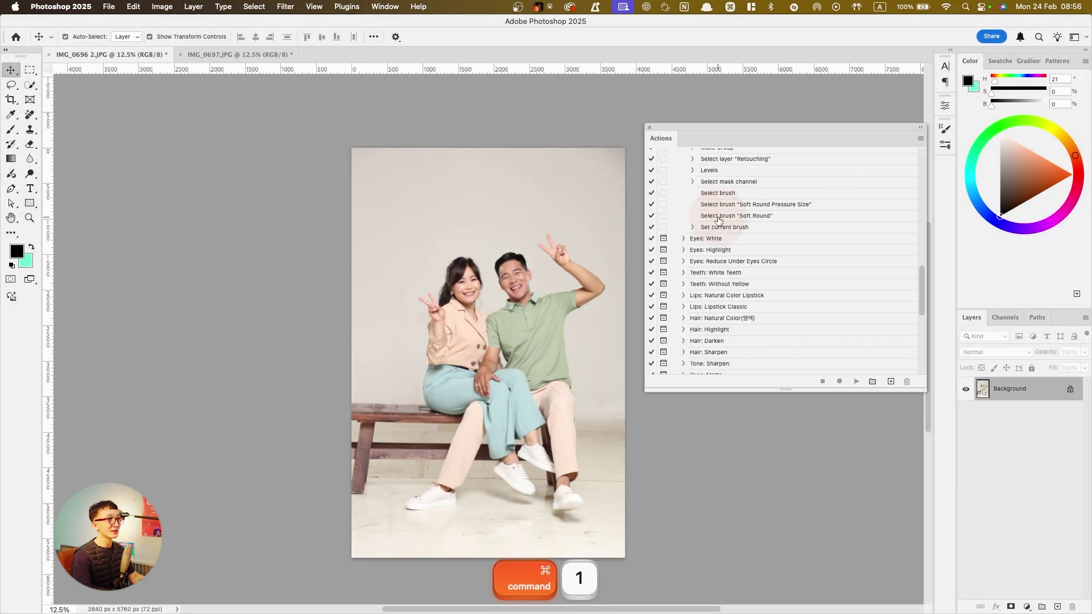
scroll(729, 236, up, 10)
scroll(752, 142, up, 5)
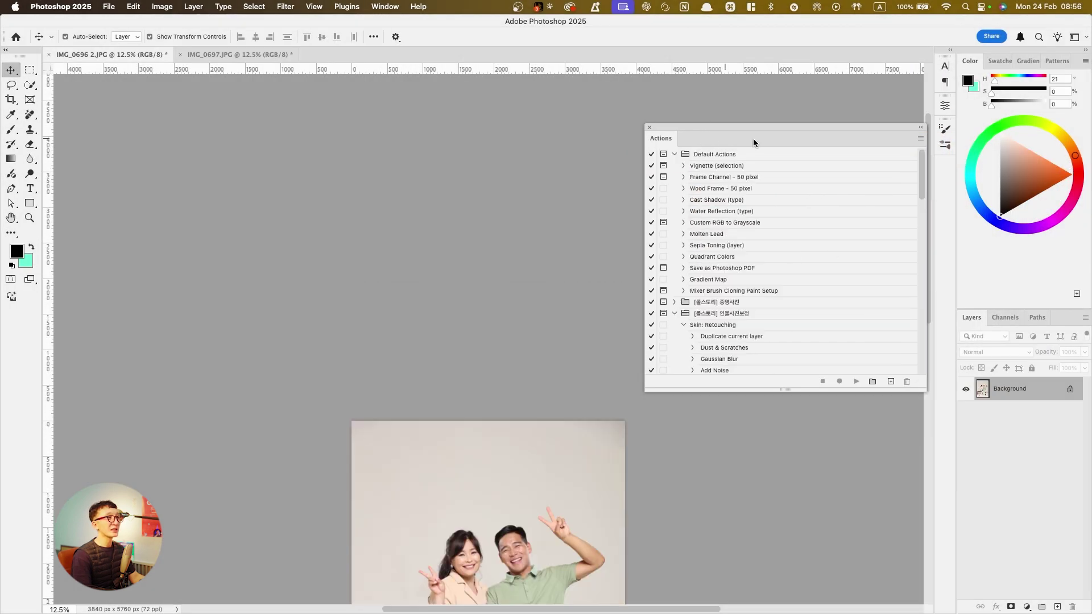
scroll(570, 377, down, 5)
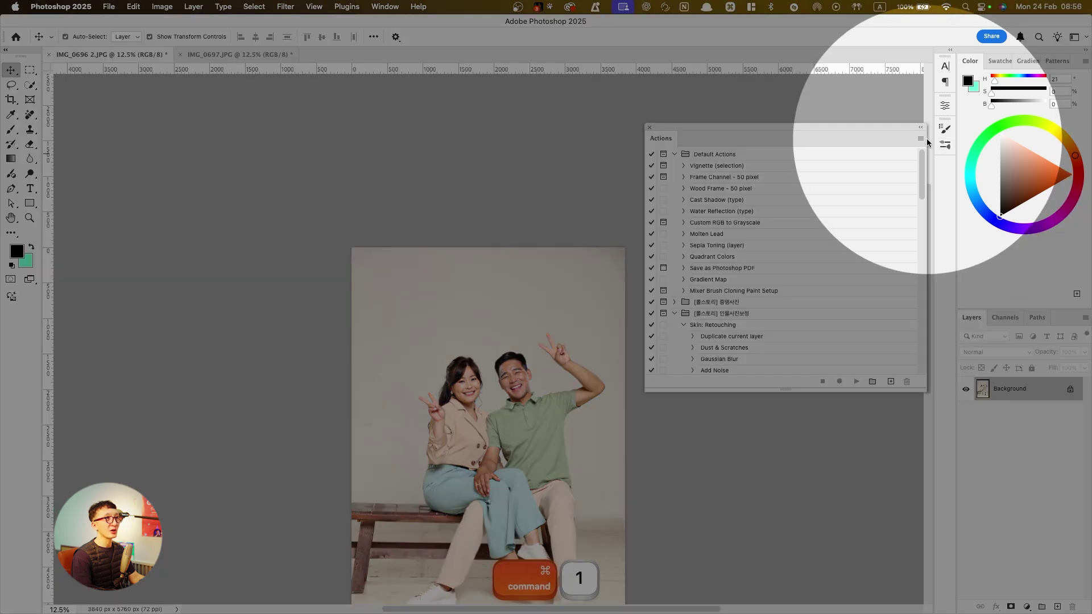
Turn Button Mode back on for the actions
click(920, 138)
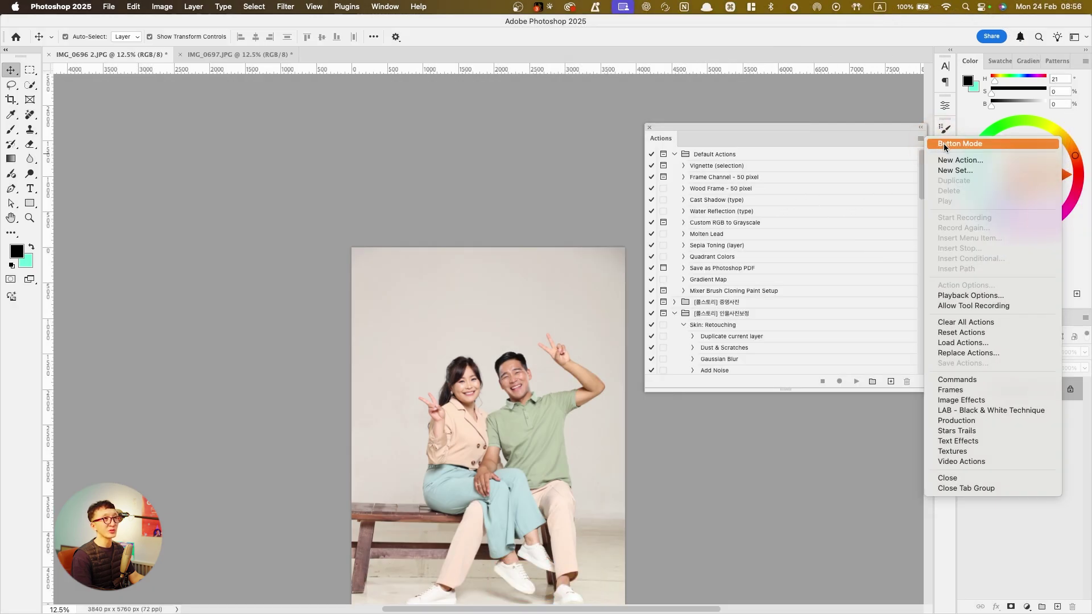
click(946, 143)
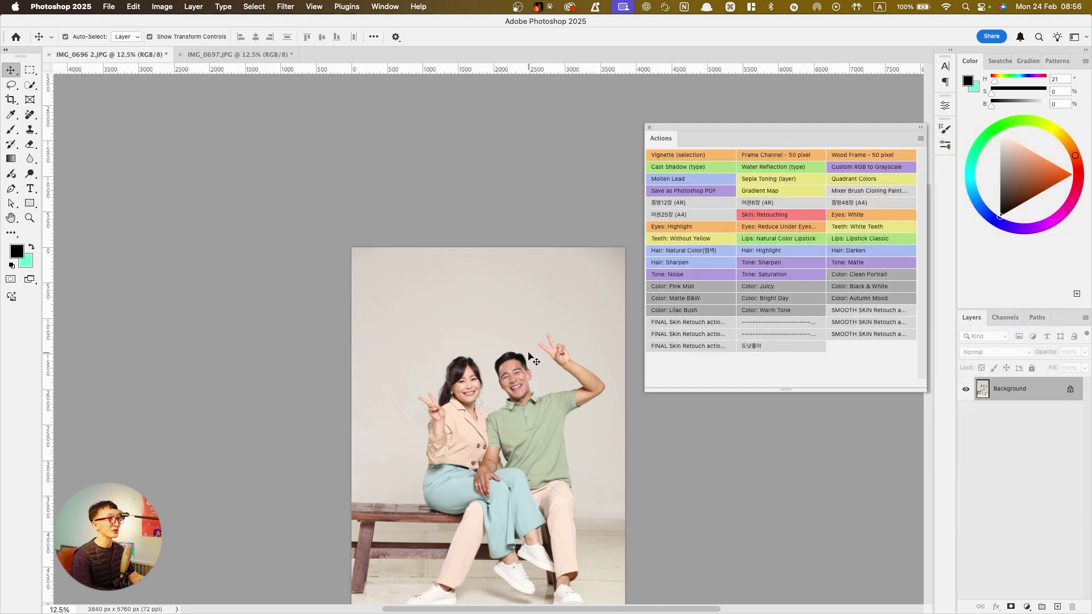
scroll(528, 355, down, 3)
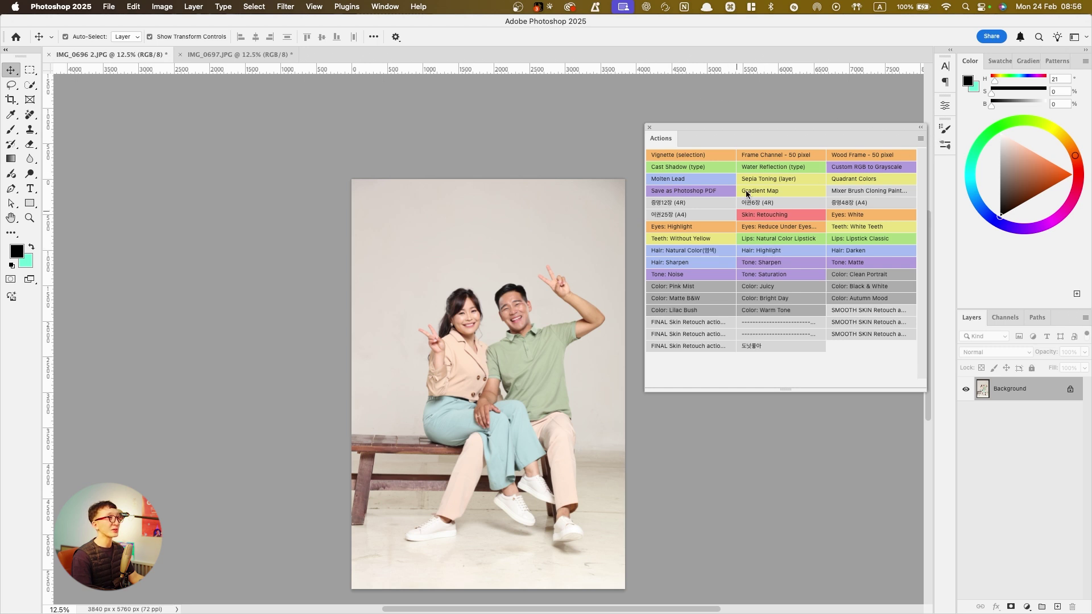
Display the actions as an editable list without Button Mode and look through it down to the last set
click(920, 138)
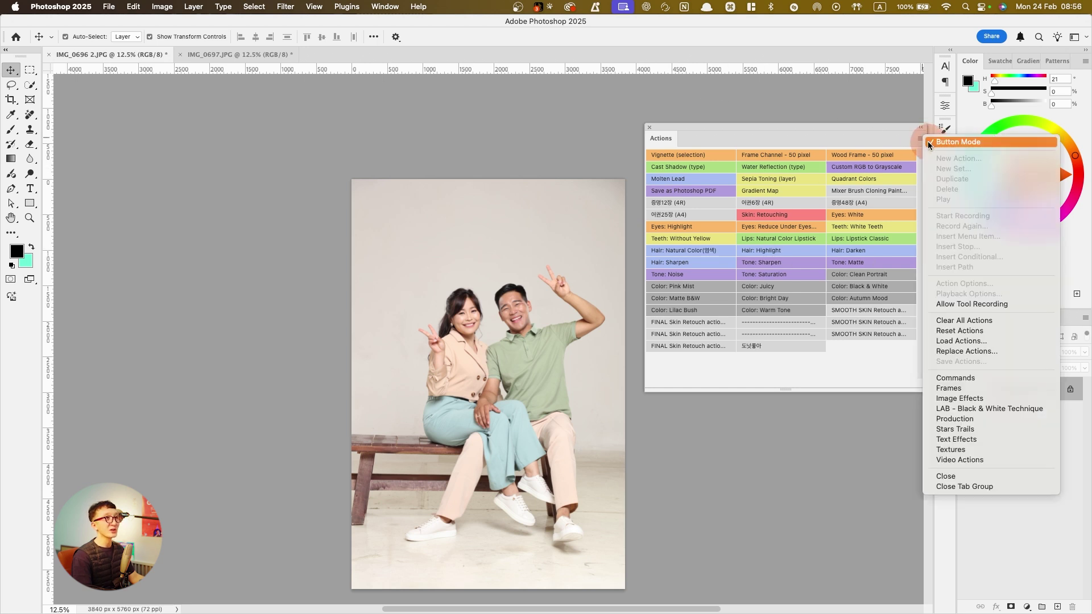
click(932, 141)
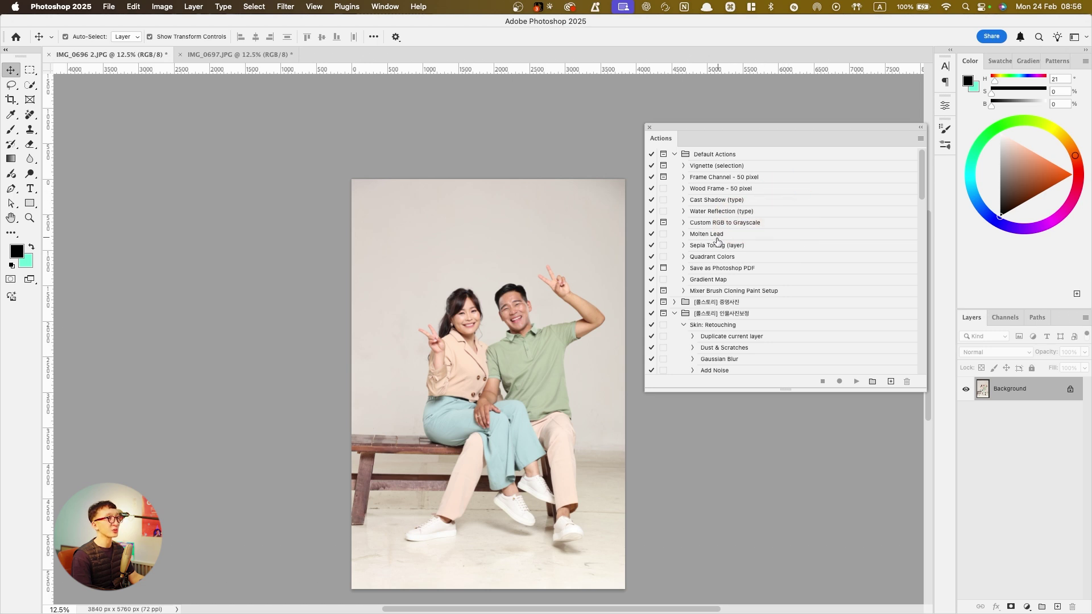
scroll(472, 227, down, 3)
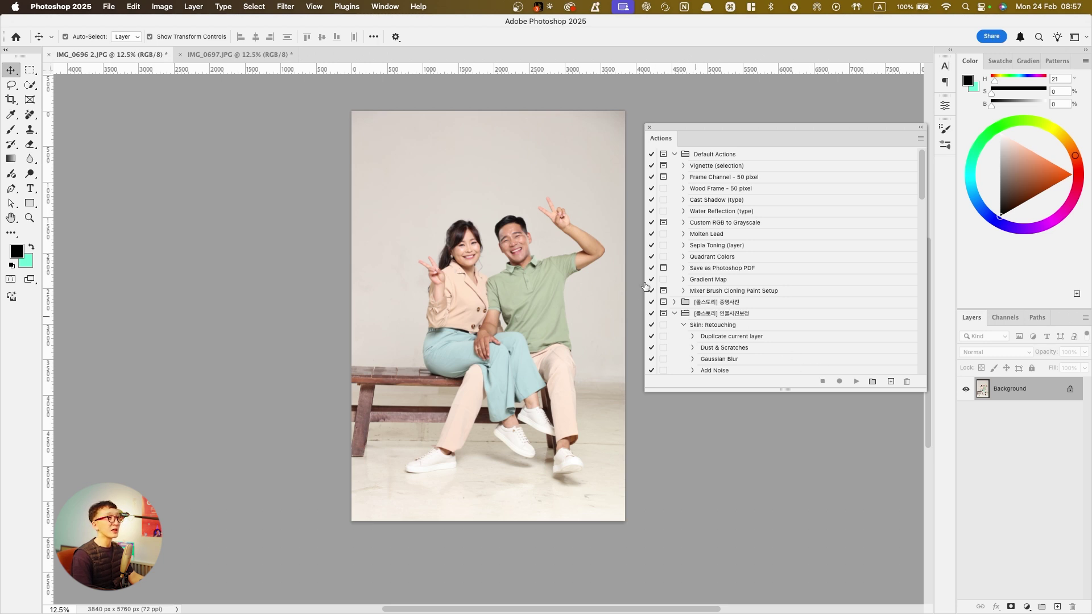
scroll(719, 245, down, 10)
scroll(719, 250, down, 1)
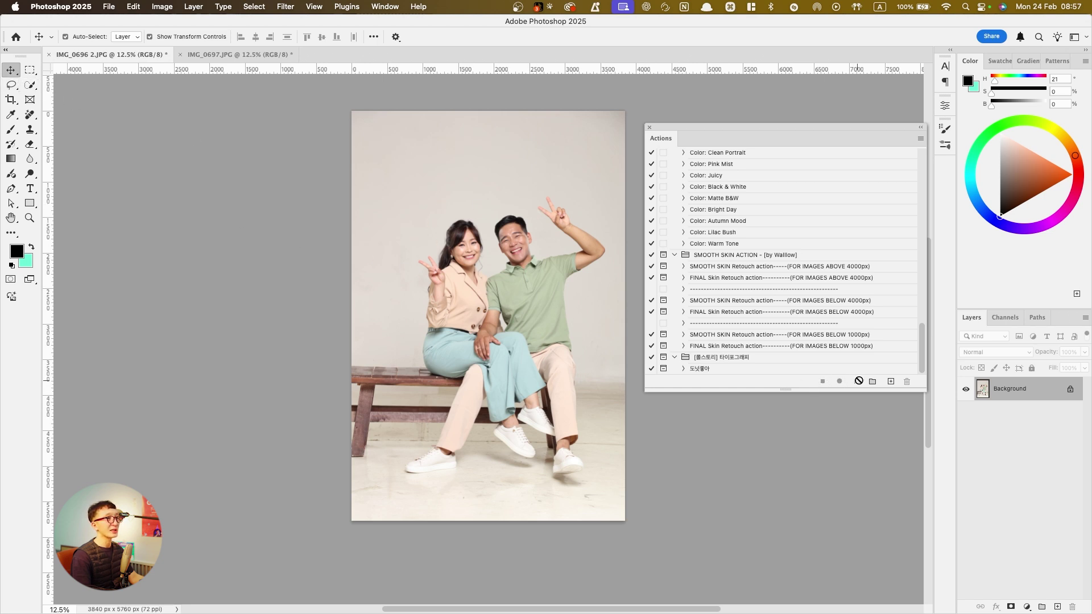
View the New Action settings without recording, and select the FINAL Skin Retouch action for images below 1000px
click(890, 382)
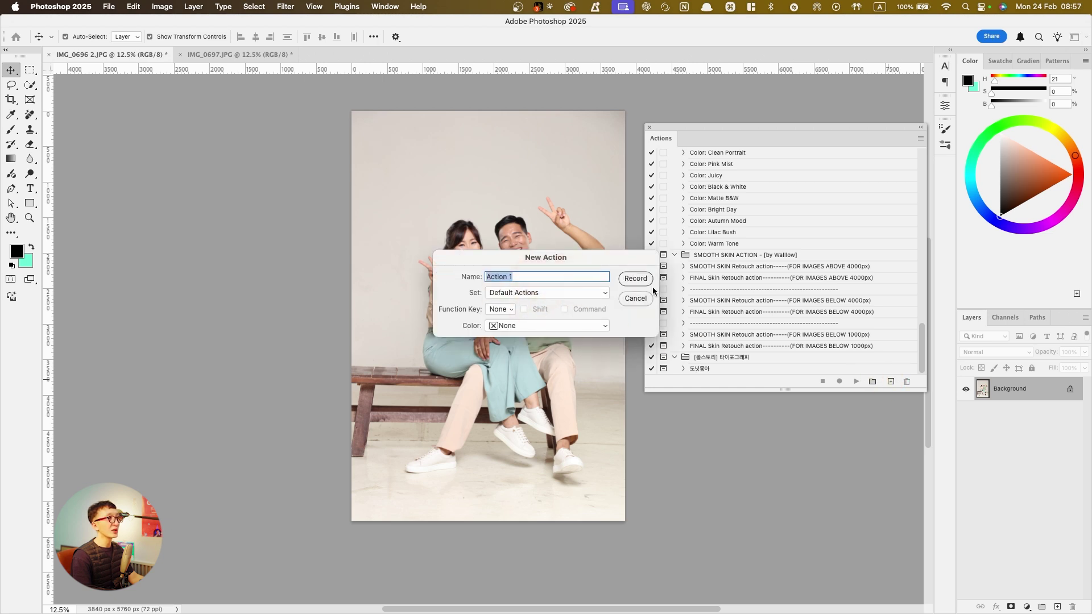
click(636, 299)
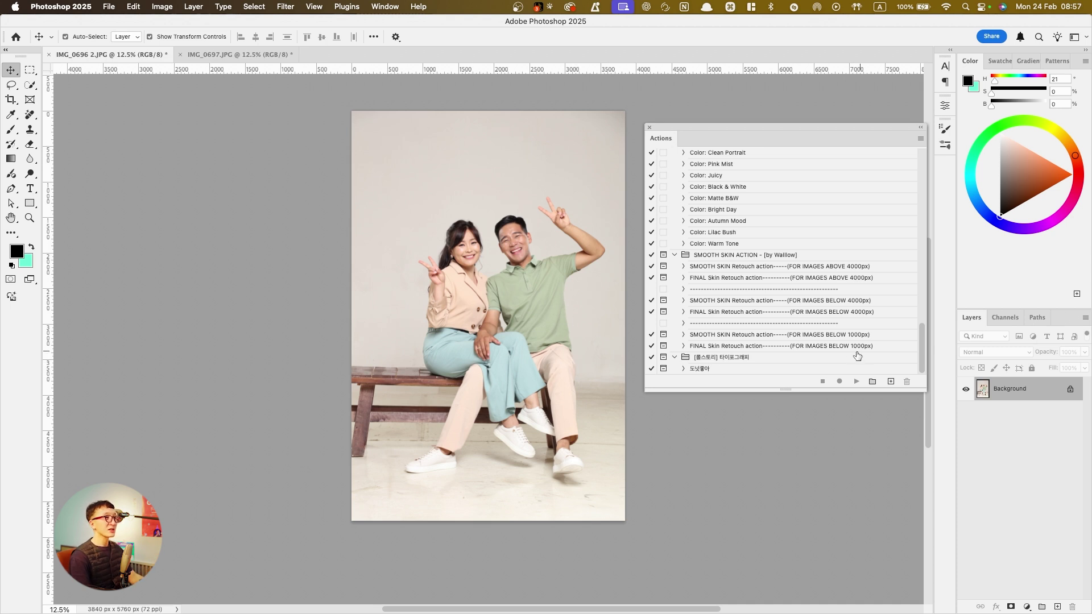
click(734, 347)
click(857, 381)
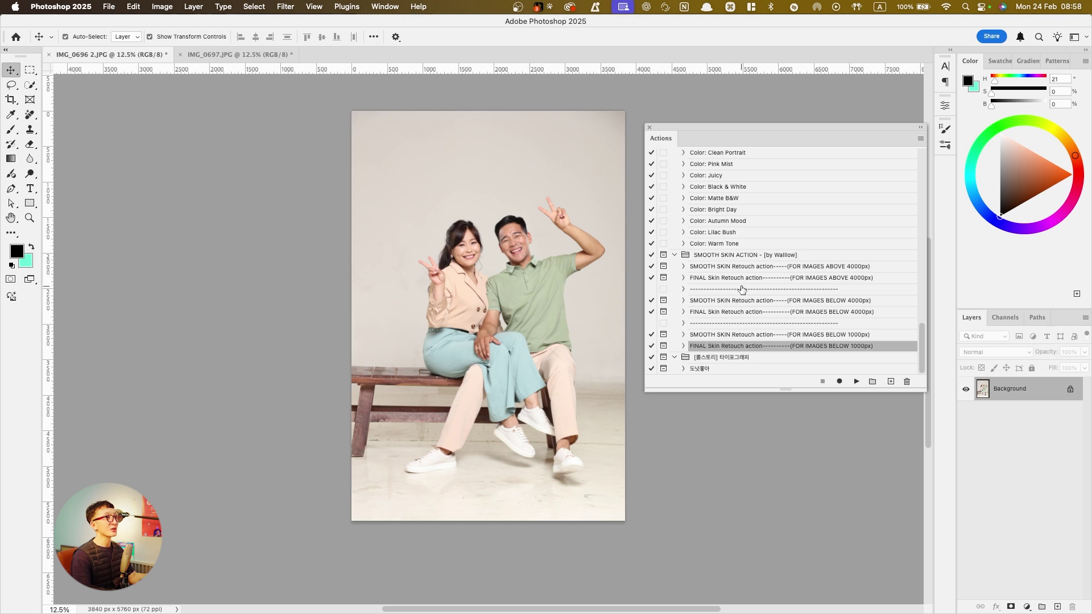
Look back over the Skin: Retouching steps and return the actions to Button Mode
scroll(742, 287, up, 10)
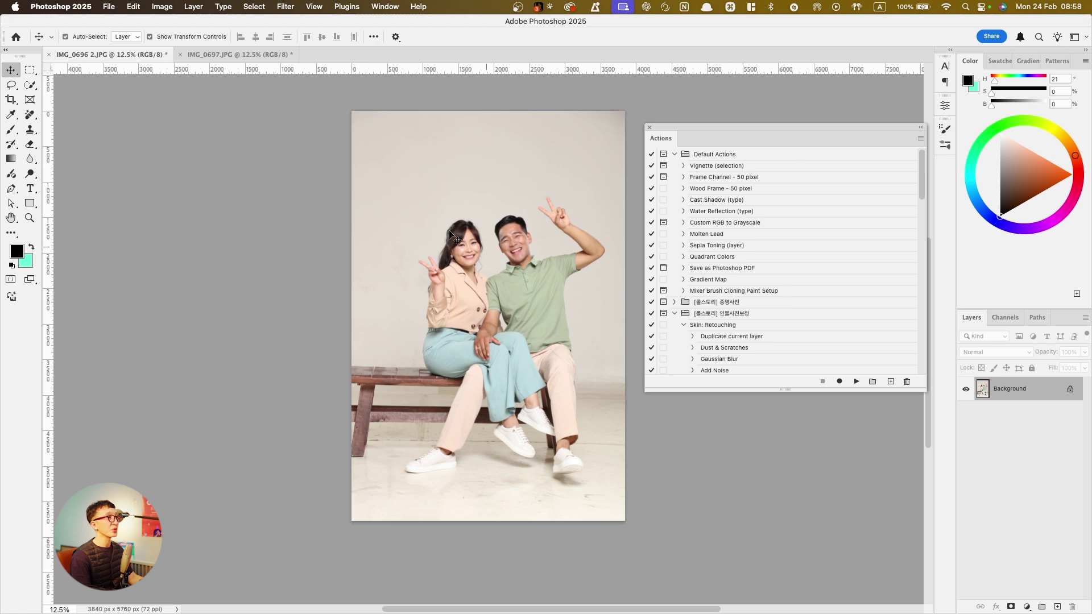
scroll(738, 287, down, 3)
scroll(737, 287, down, 5)
click(920, 139)
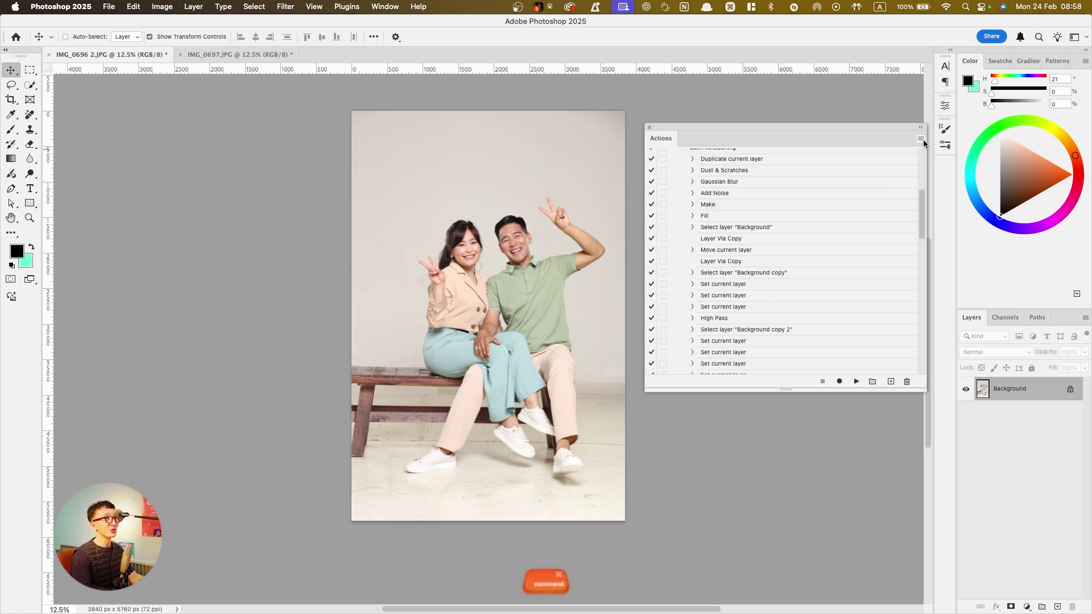
click(933, 147)
key(super+1)
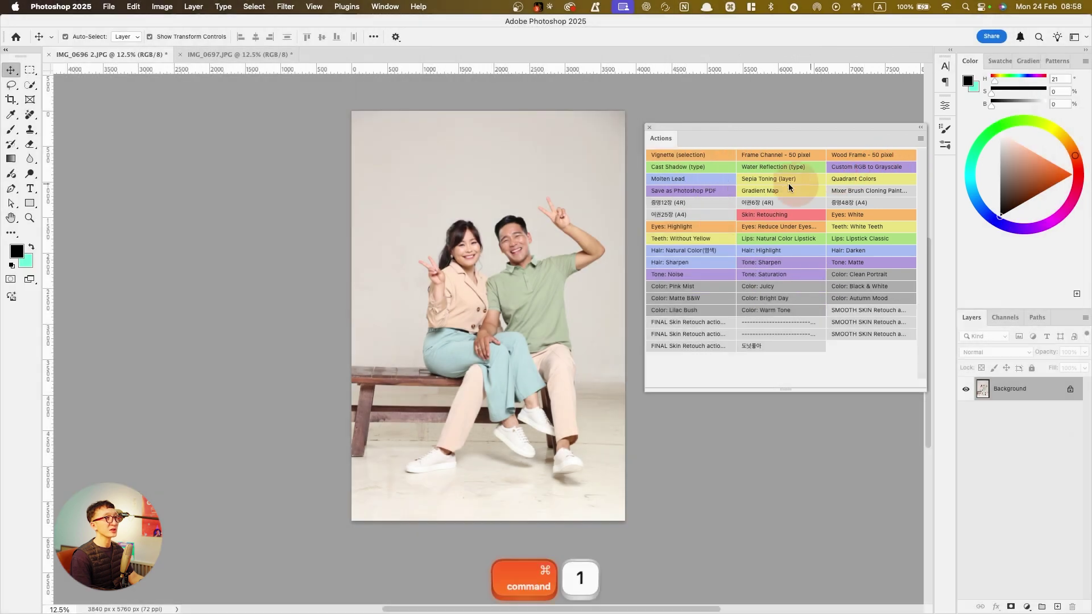
Move the Actions panel farther from the photo and look over the skin, eyes, teeth, lips, hair, tone and color actions
drag(781, 129, 813, 130)
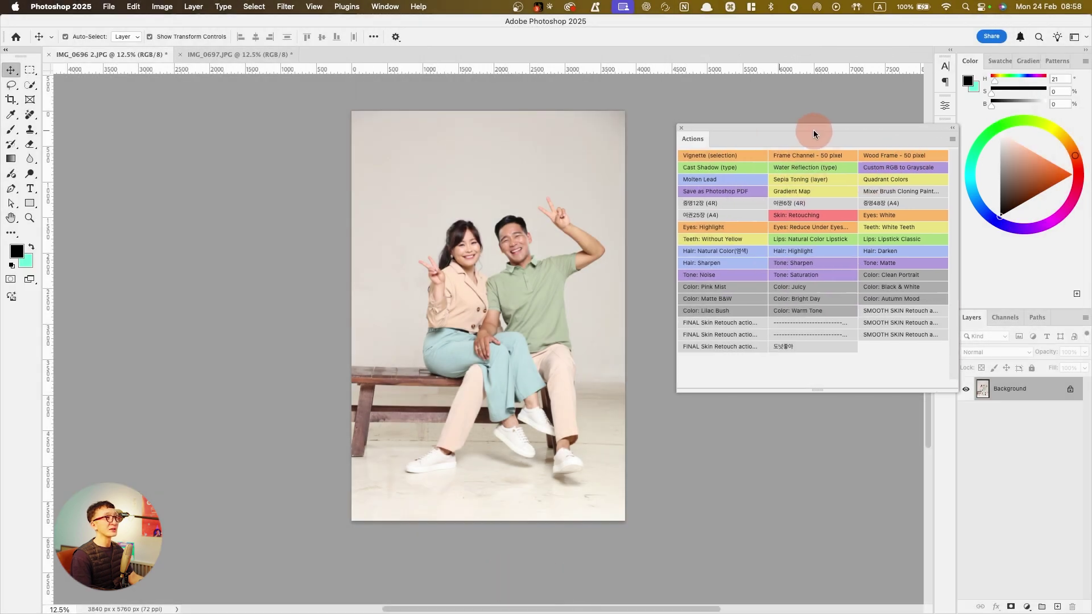
key(super+1)
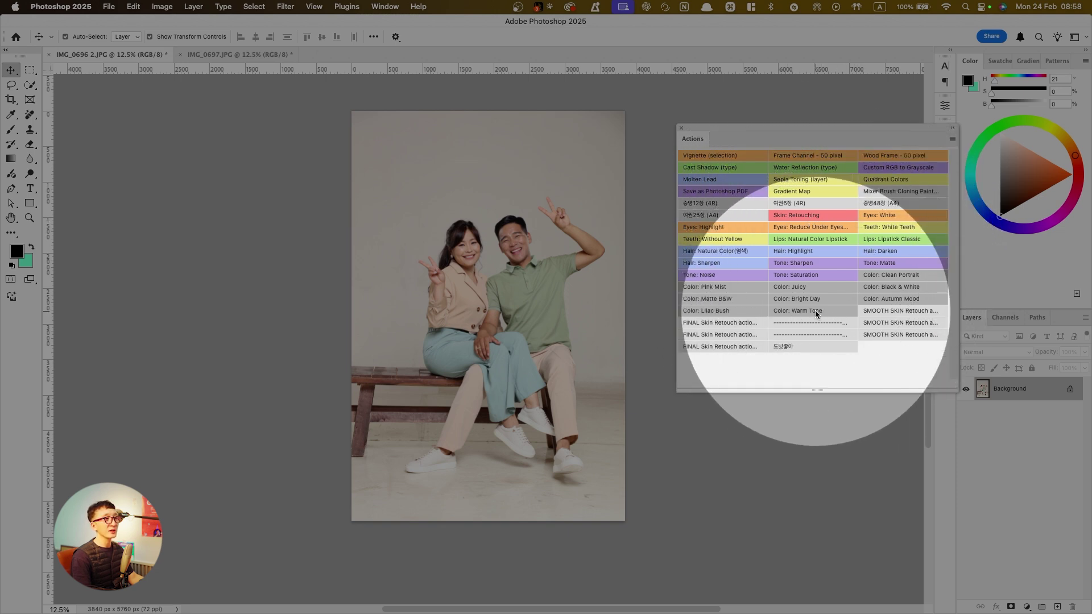
key(super+1)
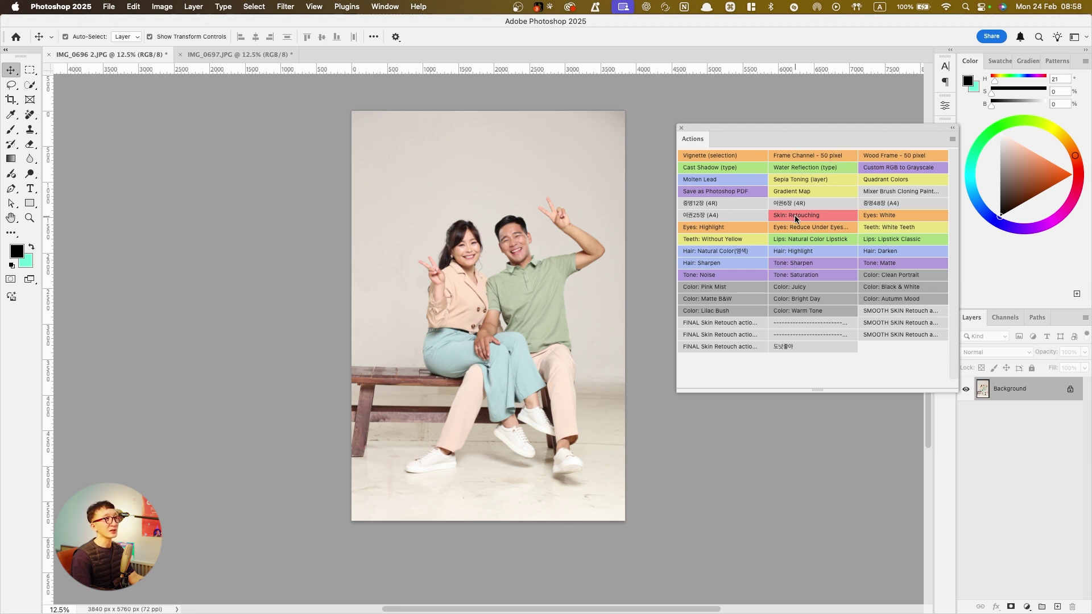
key(super+1)
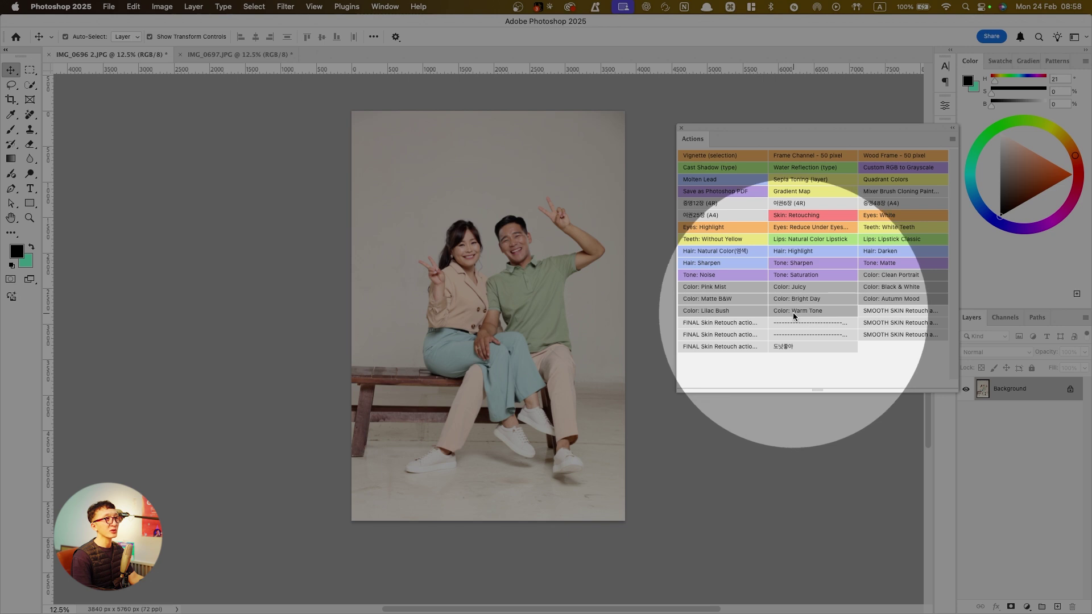
key(super+1)
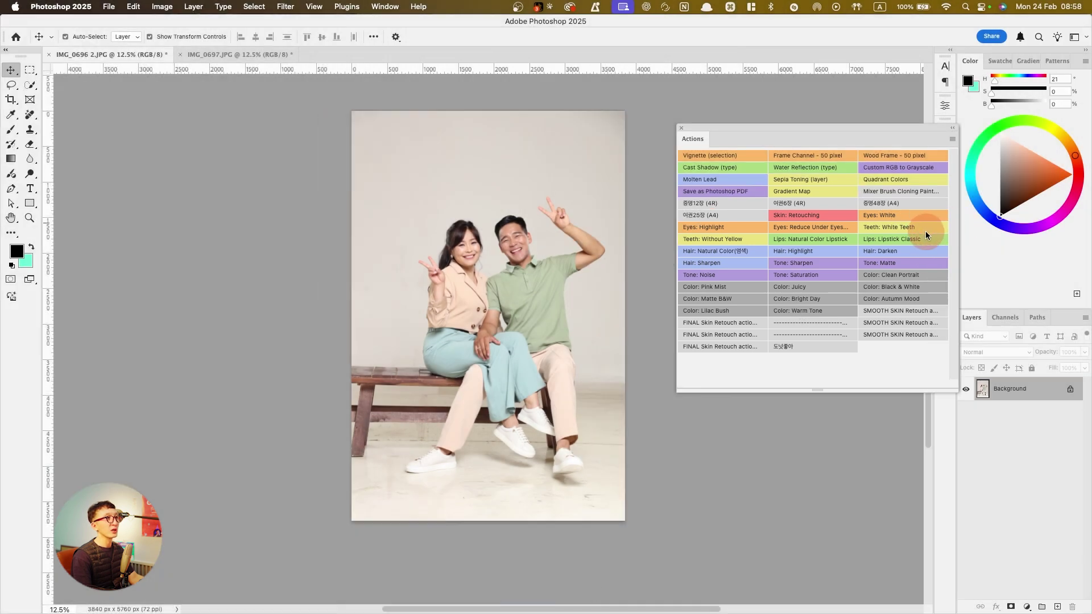
Resize the Actions panel into a tall single column beside the photo, with the portrait retouching actions in view
drag(677, 245, 761, 251)
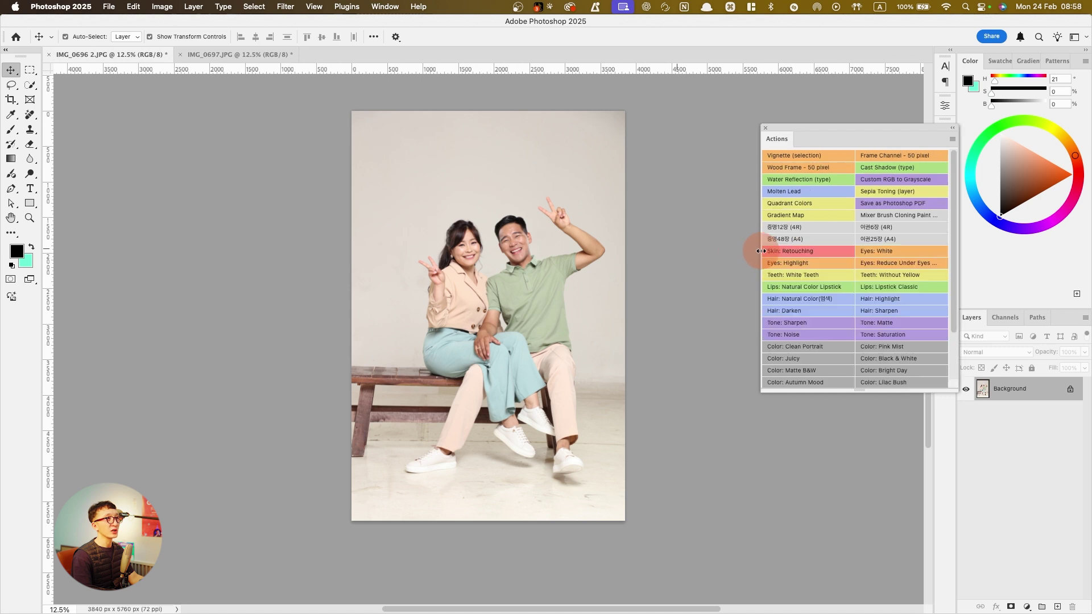
drag(851, 127, 784, 110)
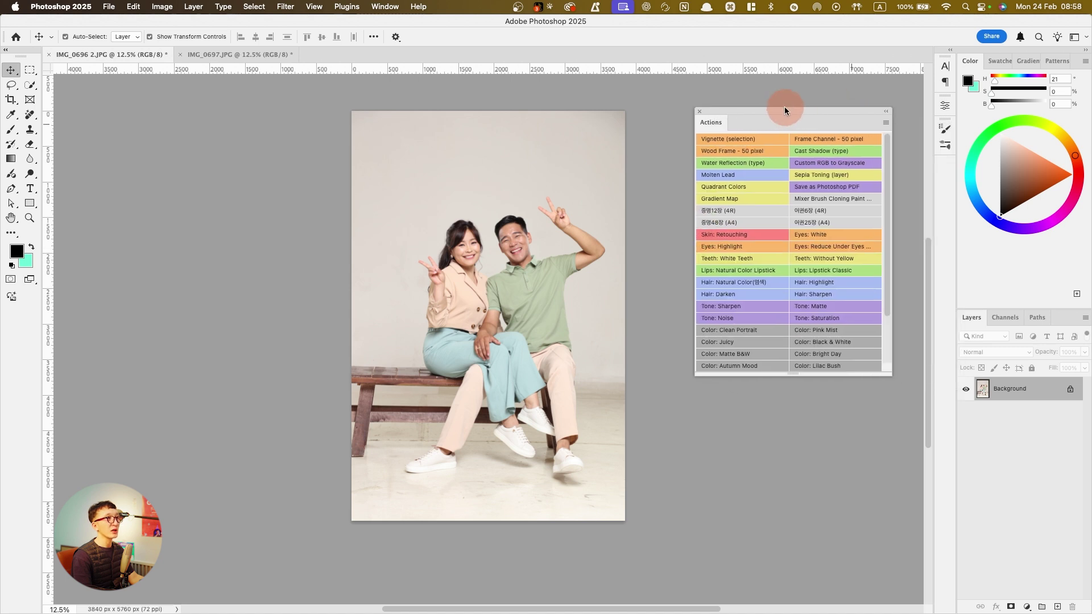
drag(800, 376, 793, 483)
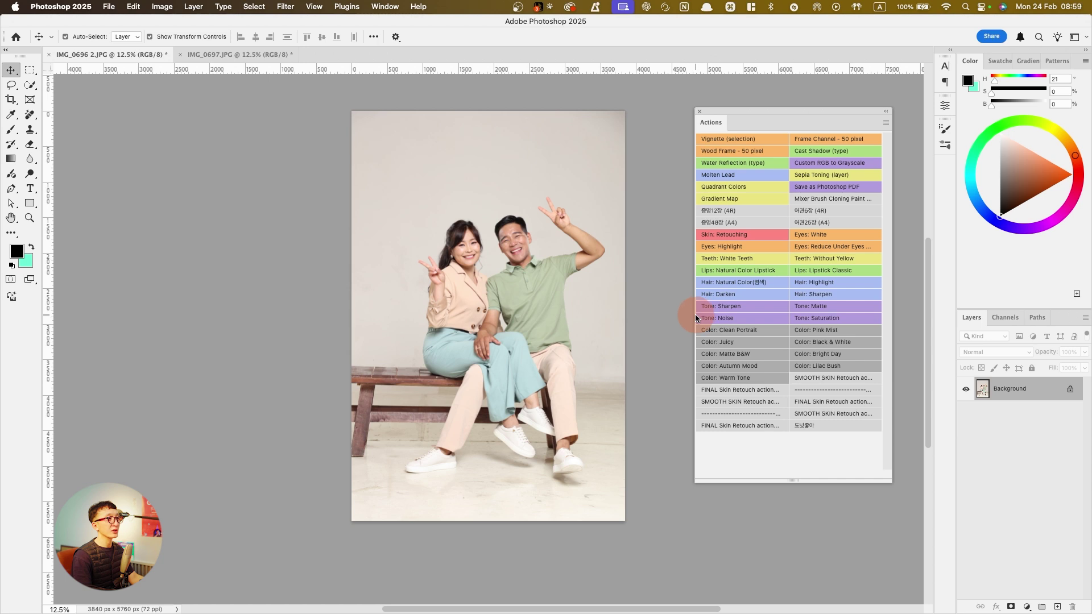
drag(693, 317, 750, 319)
scroll(810, 311, down, 5)
scroll(809, 311, up, 3)
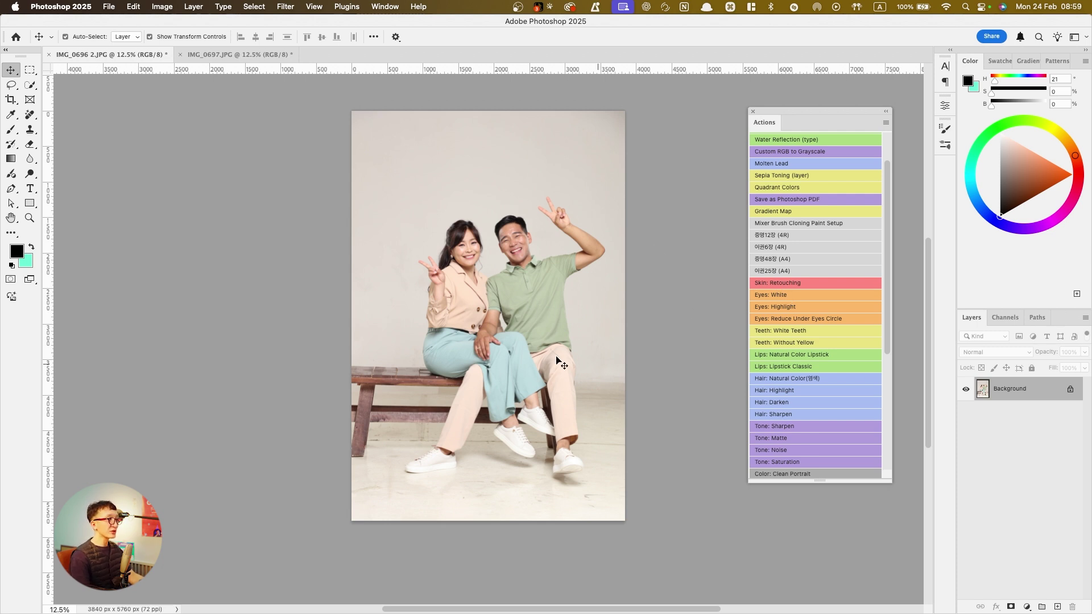
Examine the couple's faces up close and return to the view of the whole photo
scroll(513, 241, up, 2)
scroll(513, 242, up, 2)
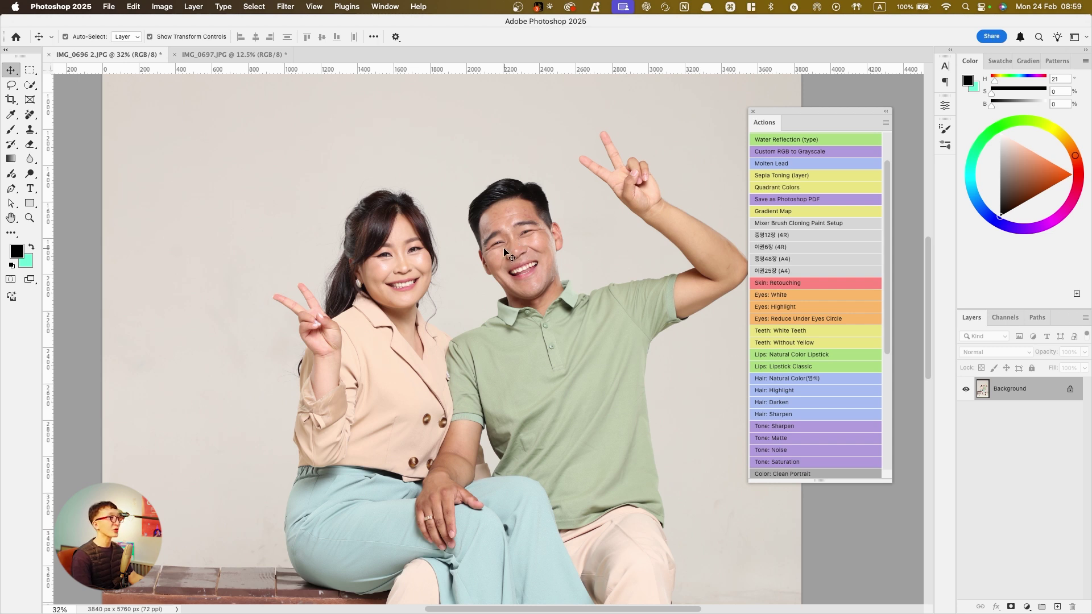
scroll(549, 224, down, 3)
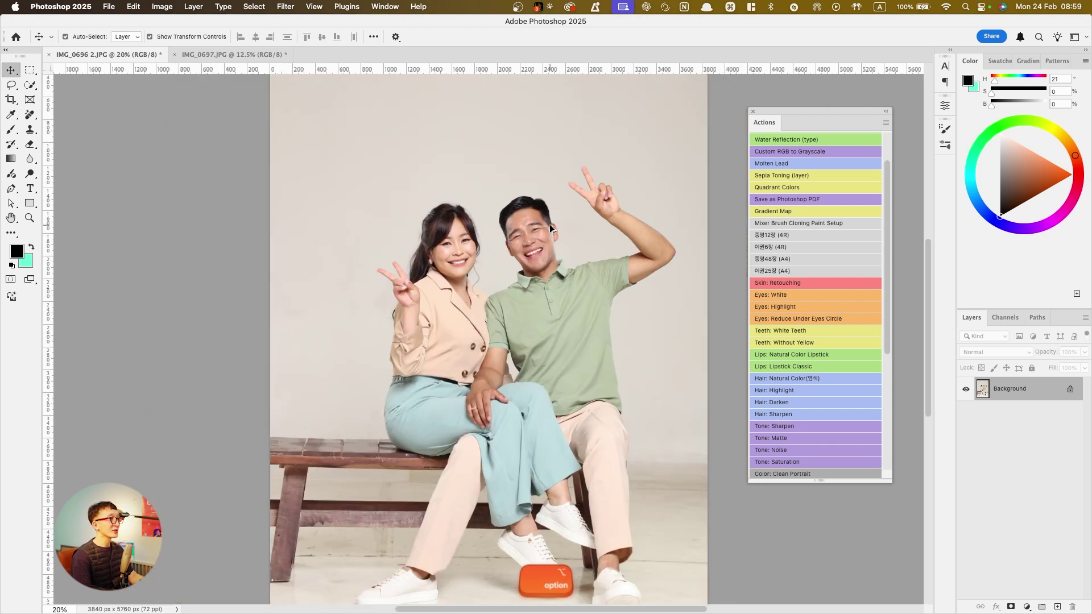
scroll(550, 224, up, 1)
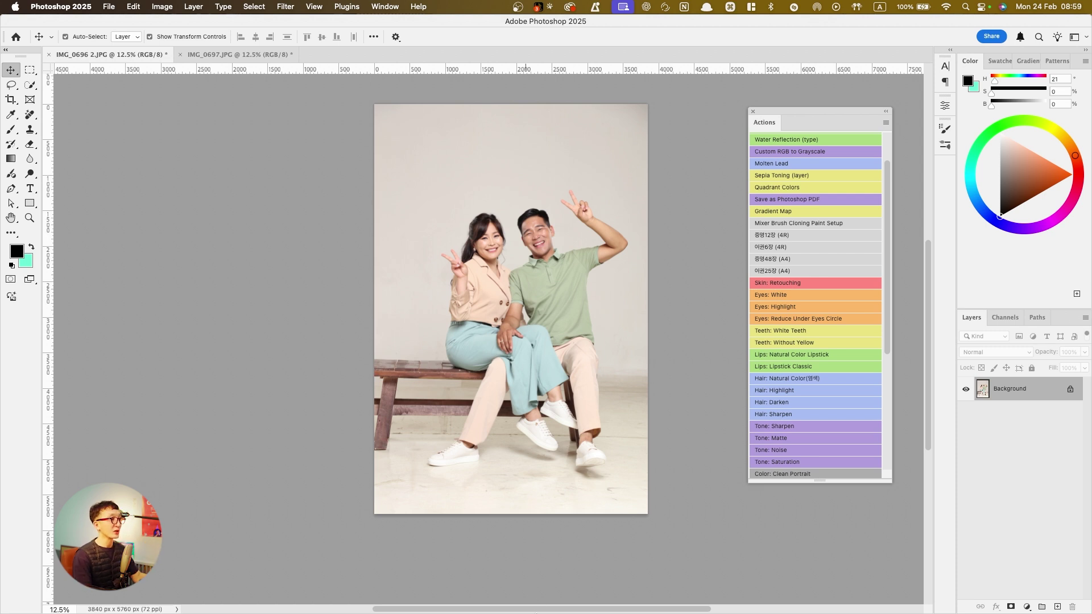
Switch to the Arc browser, open Lumapic's YouTube tutorial on film-look portrait retouching, and skip ahead to its Lightroom correction part
mouse_move(577, 611)
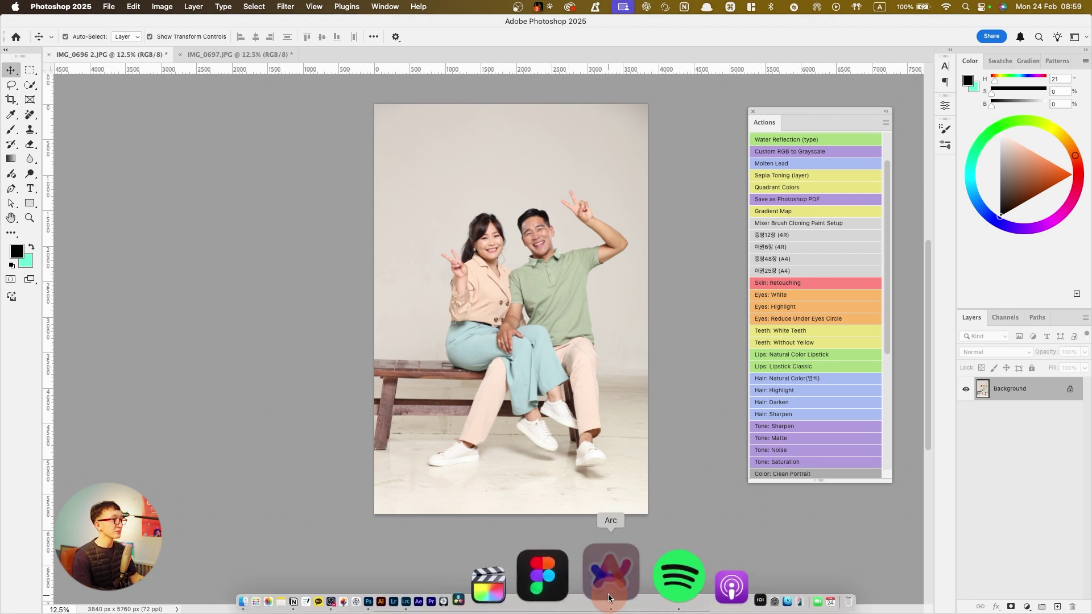
click(609, 594)
mouse_move(3, 361)
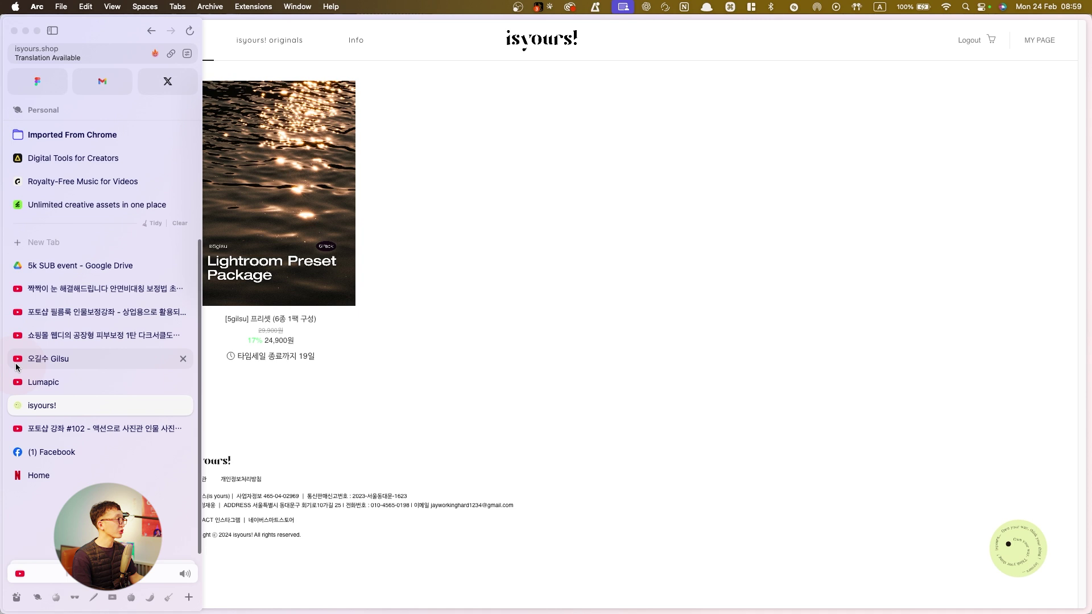
click(51, 312)
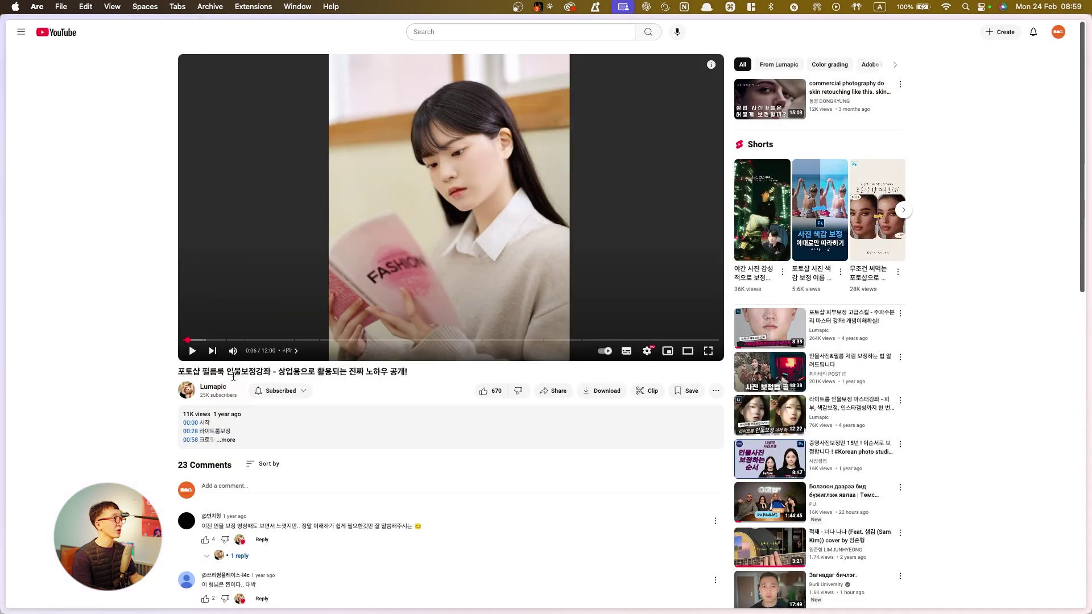
click(214, 340)
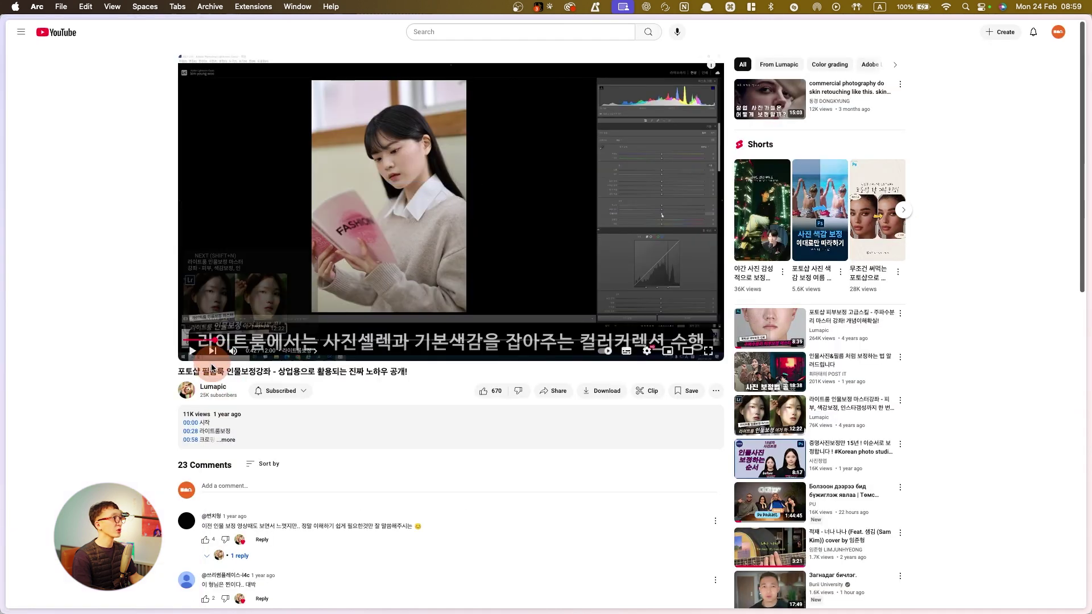
click(213, 387)
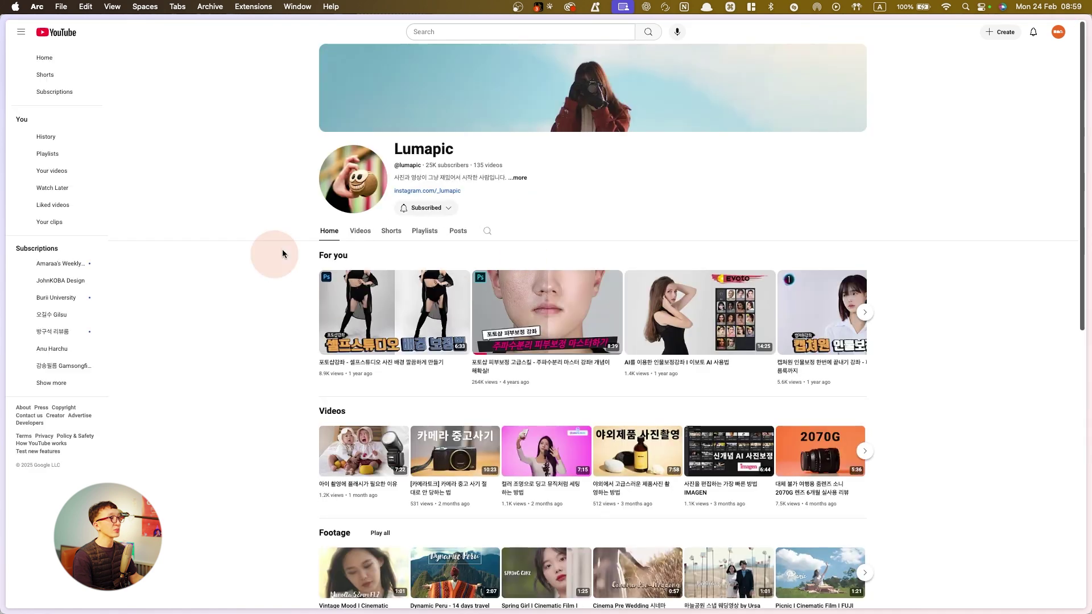
click(359, 231)
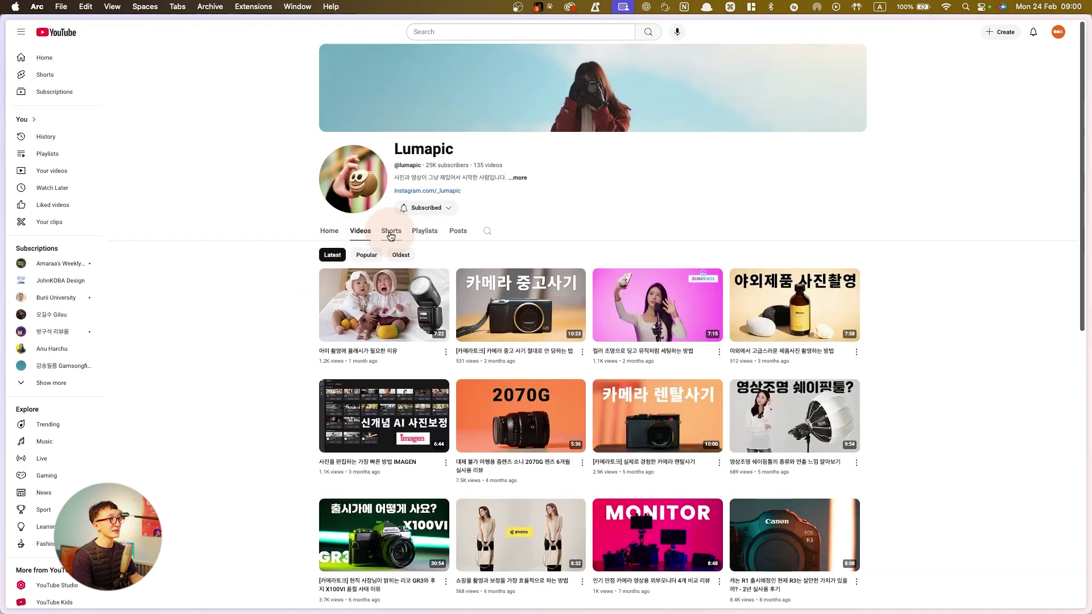
scroll(390, 236, down, 10)
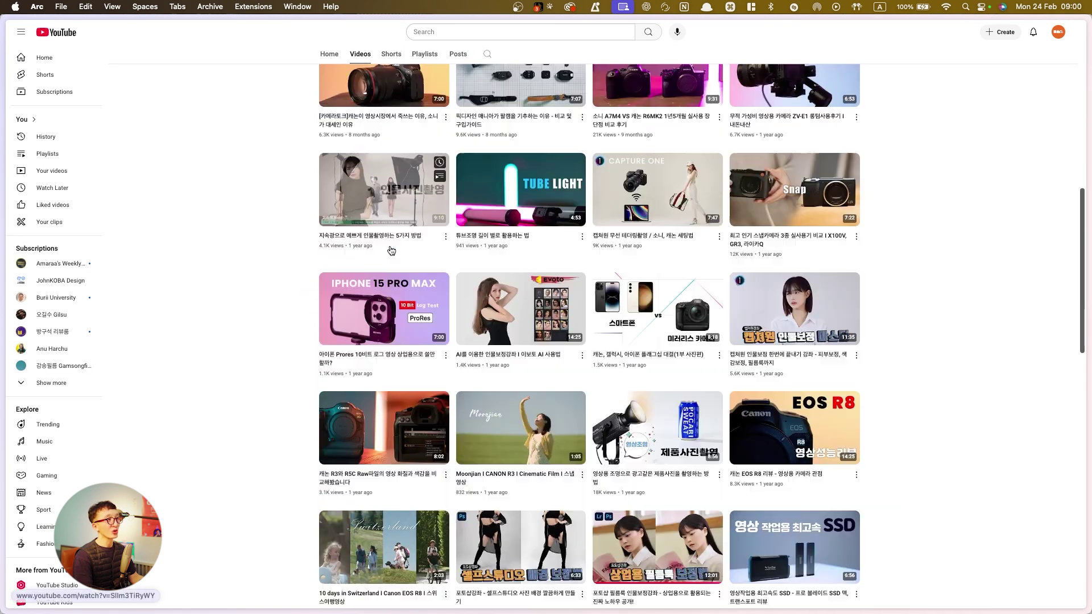
scroll(391, 251, down, 12)
scroll(390, 248, down, 3)
scroll(390, 248, up, 4)
mouse_move(703, 216)
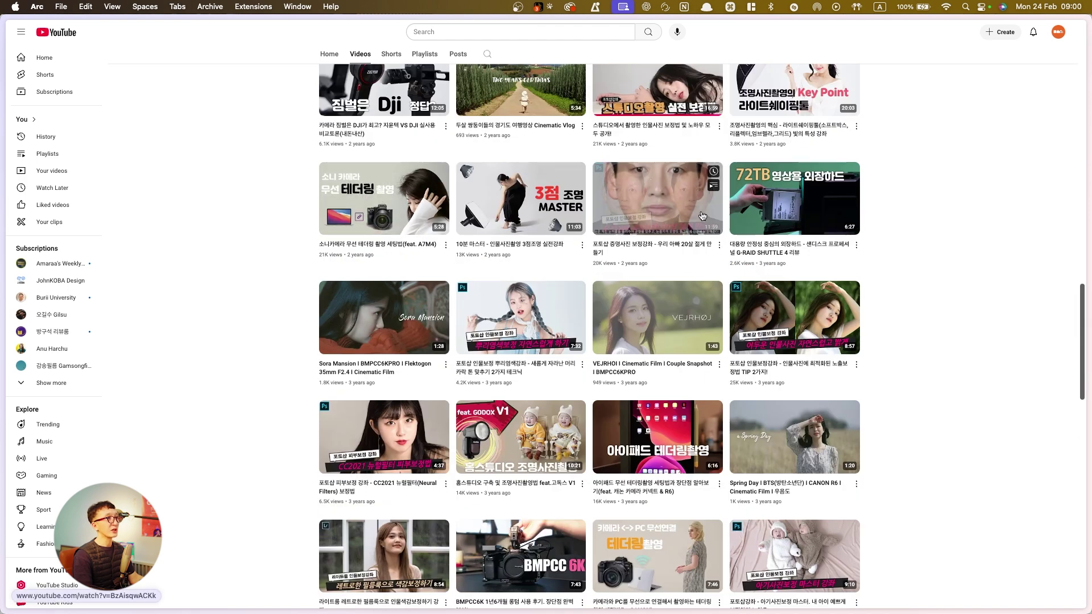
scroll(703, 216, down, 10)
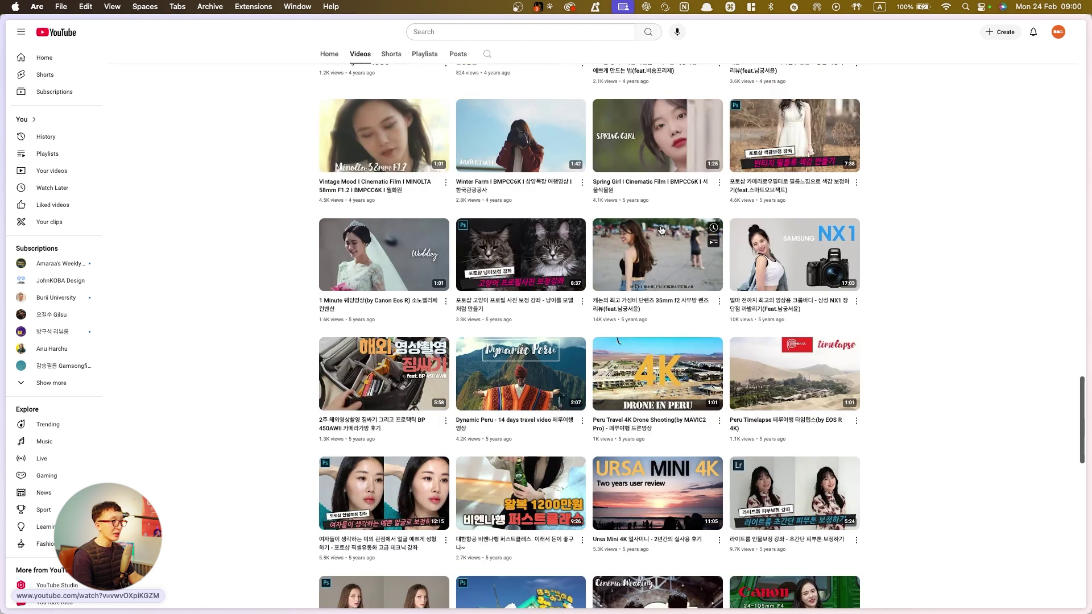
scroll(661, 230, down, 8)
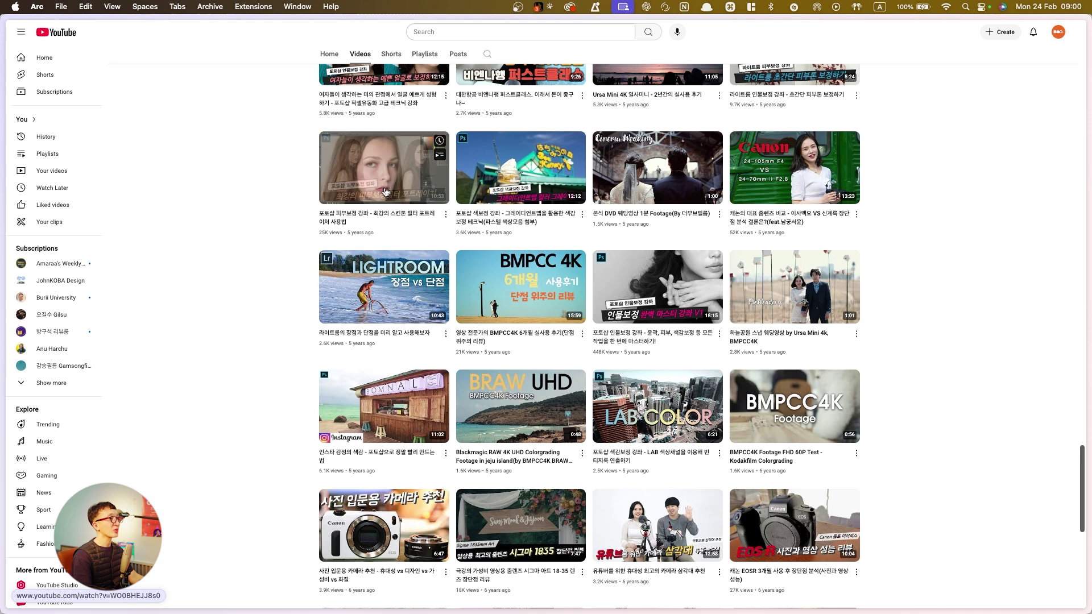
Switch to the shopping-mall skin retouching tutorial, open the 10년째리퀴파이중 channel and look through its videos
mouse_move(3, 341)
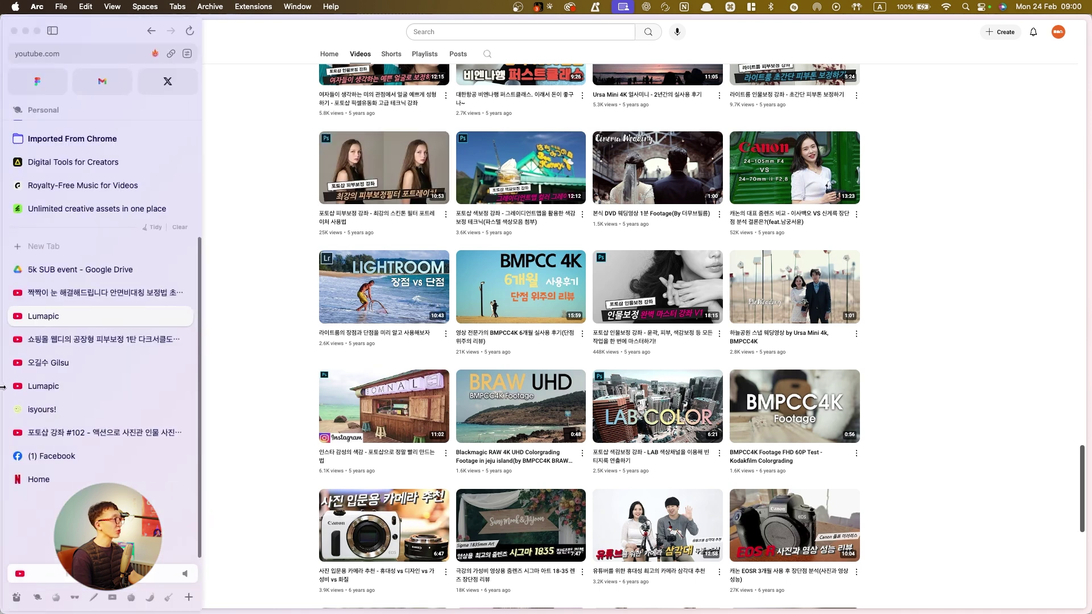
click(64, 340)
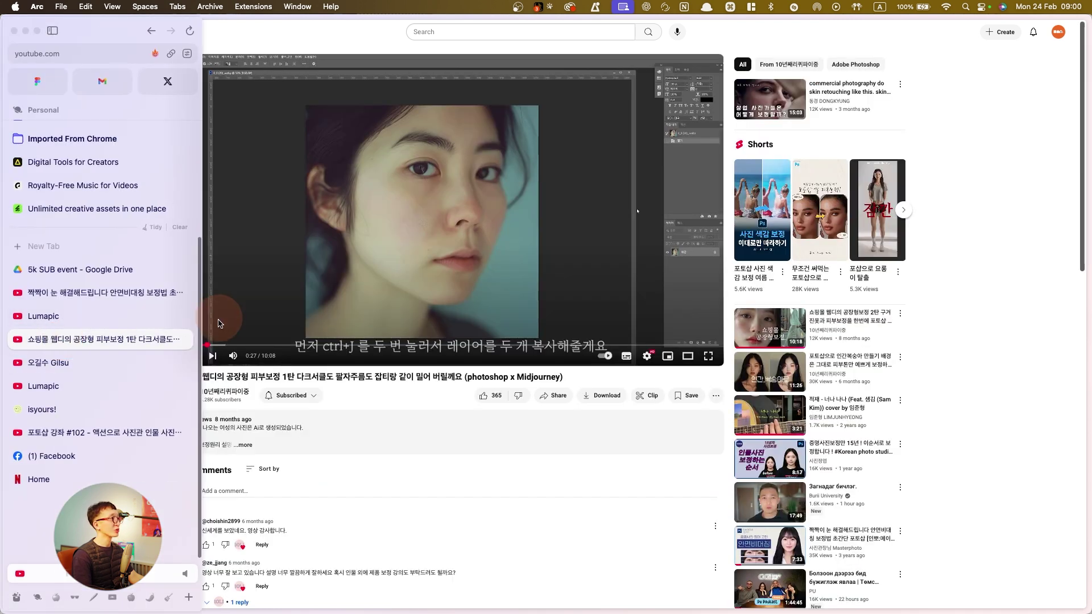
click(241, 391)
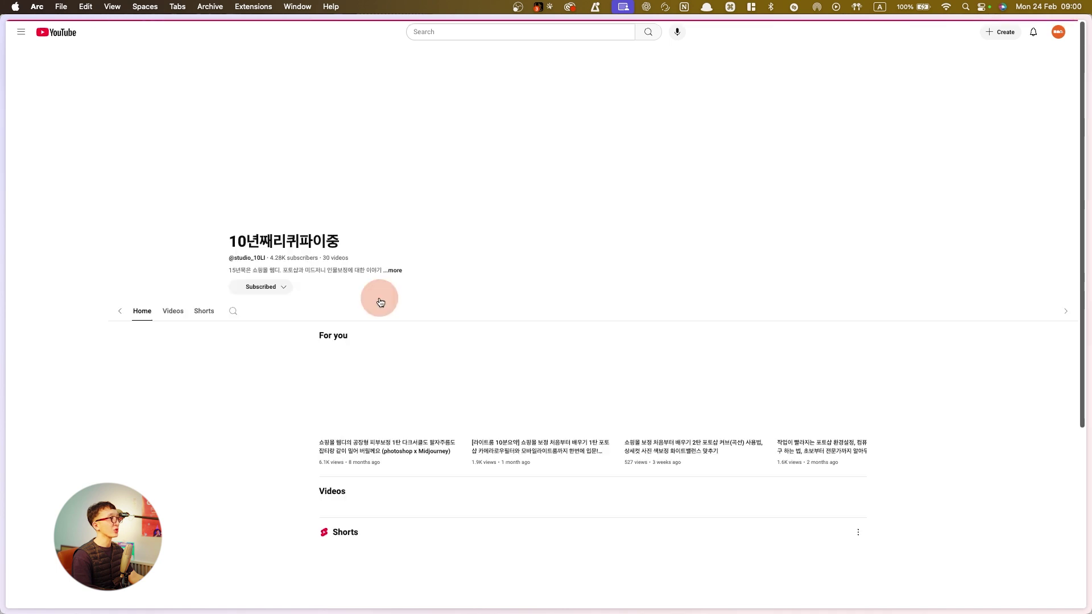
click(362, 223)
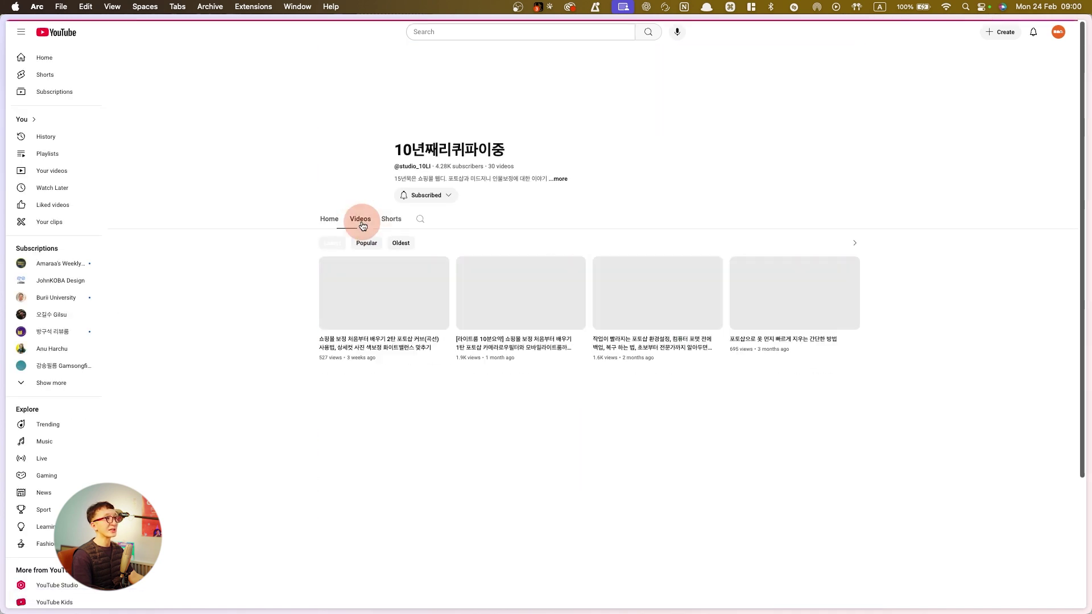
scroll(491, 289, down, 3)
scroll(492, 289, down, 4)
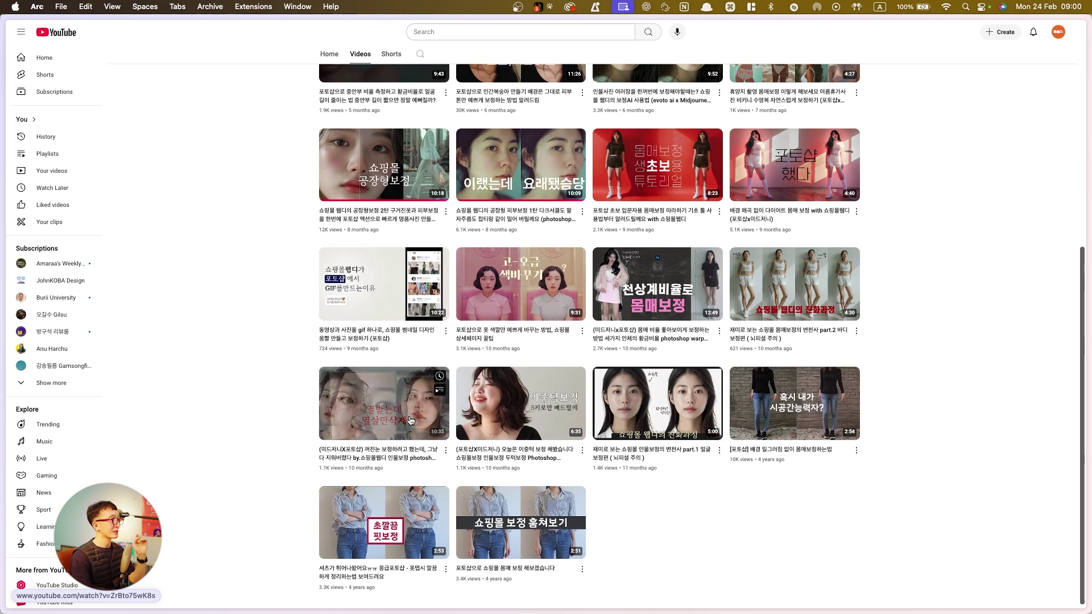
Switch to Masterphoto's facial asymmetry tutorial, open its channel and look through the uploaded videos
mouse_move(2, 435)
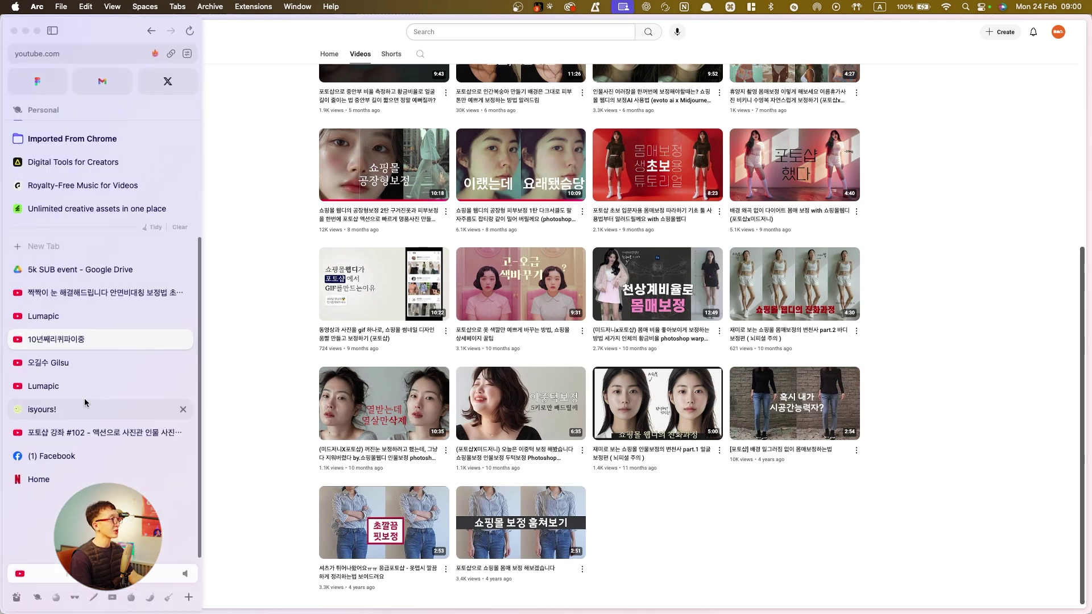
click(61, 291)
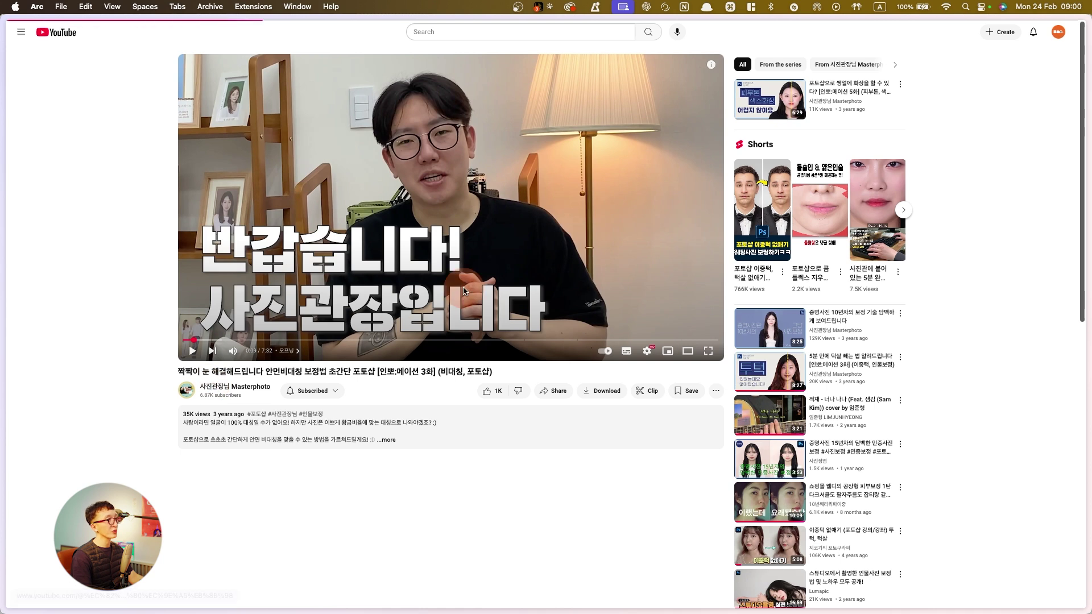
click(219, 387)
click(357, 221)
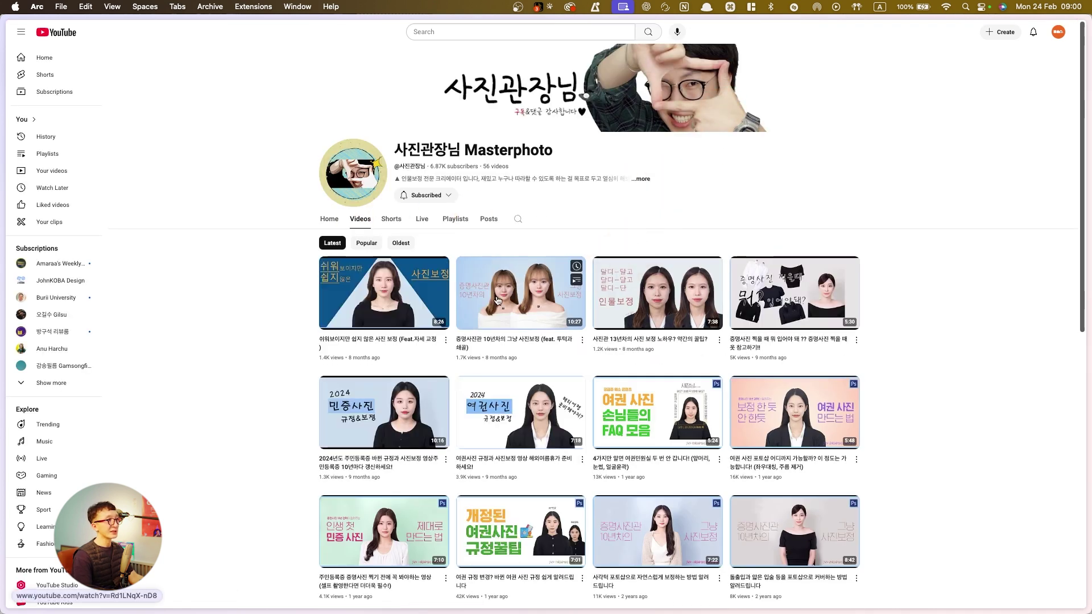
scroll(588, 344, down, 7)
scroll(617, 390, down, 2)
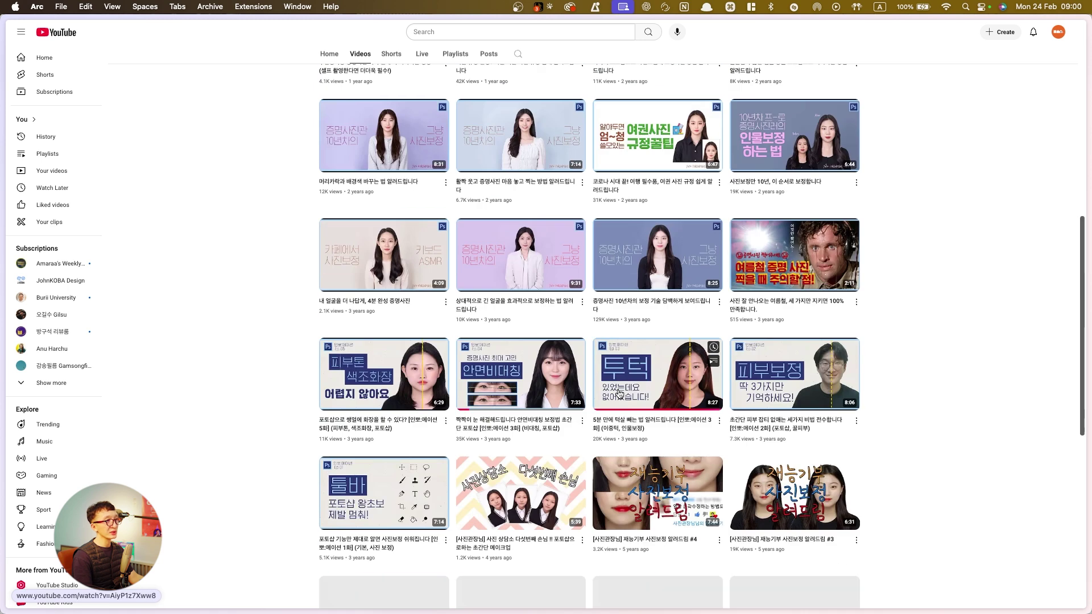
Return to the facial asymmetry tutorial and skip ahead to the eye selection demonstration at 1:47
key(super+bracketleft)
key(super+bracketleft)
key(space)
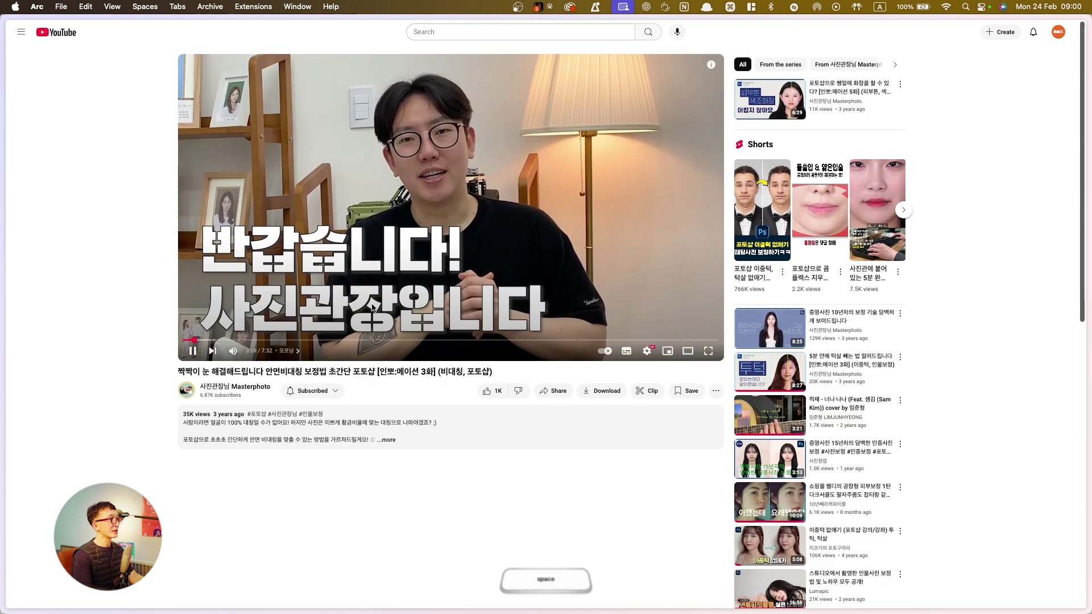
click(248, 340)
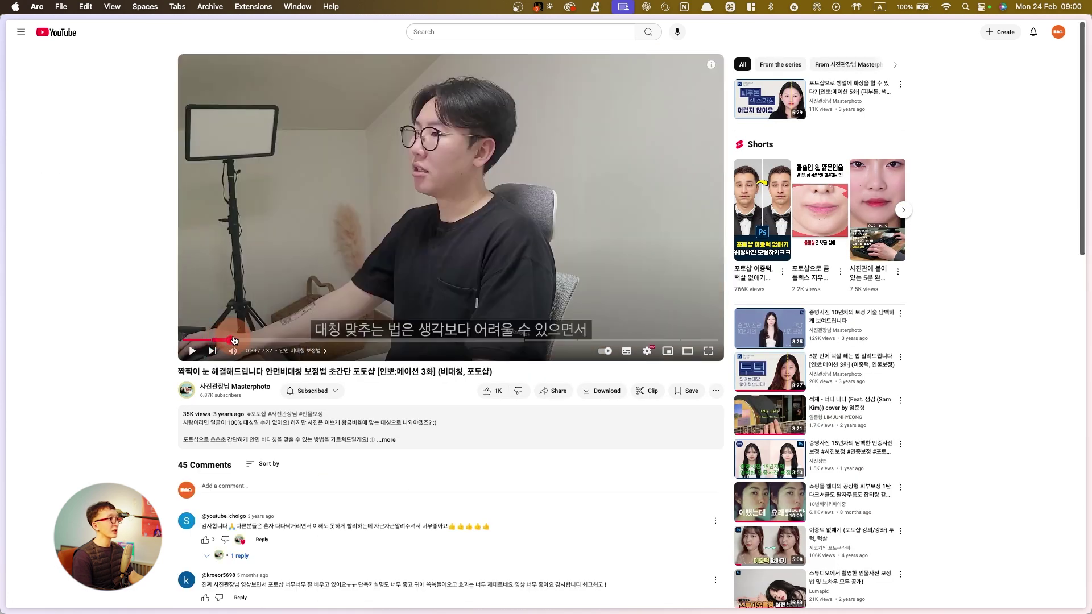
click(272, 341)
click(312, 341)
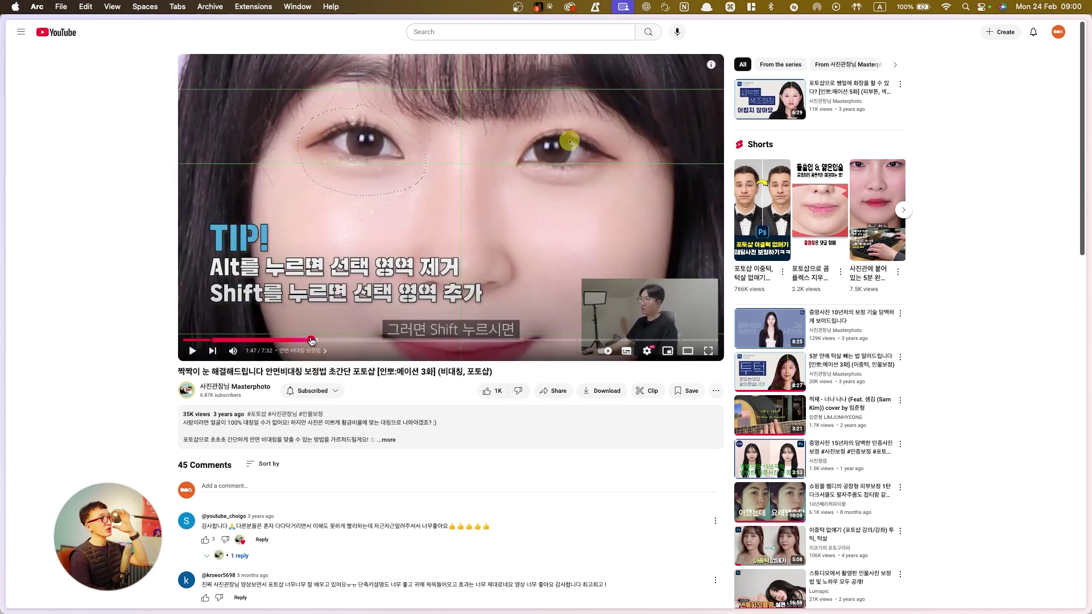
Skip through the tutorial's eye alignment demonstration up to 3:53
click(346, 342)
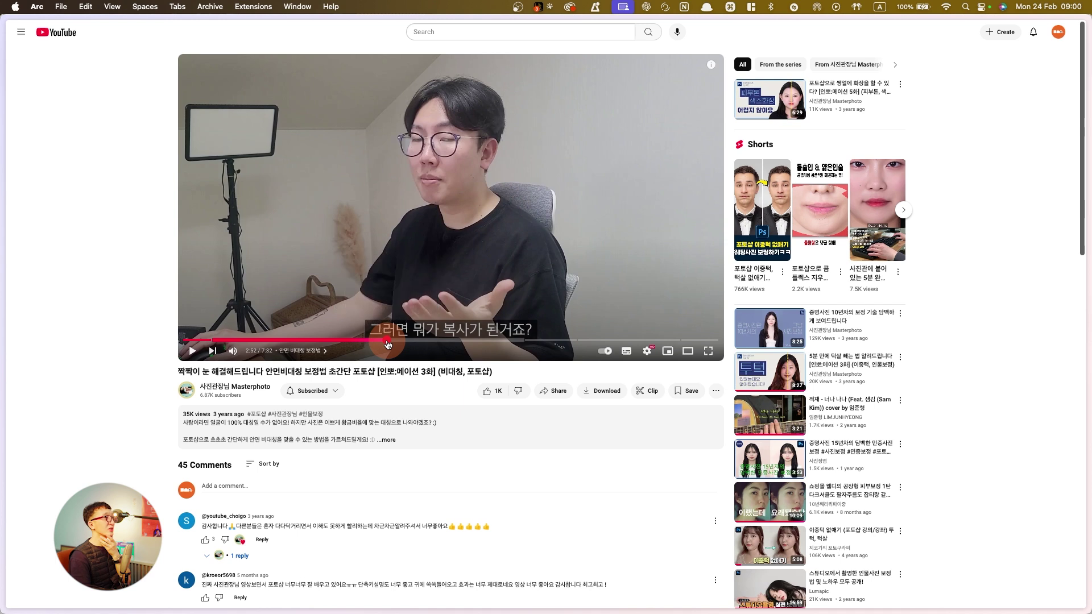
click(387, 342)
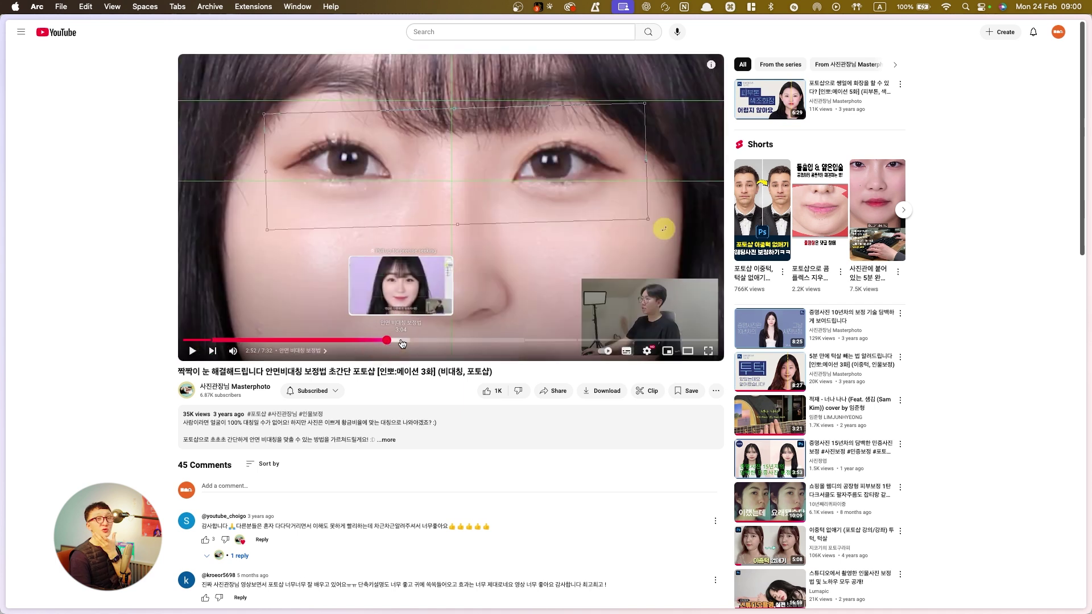
click(404, 342)
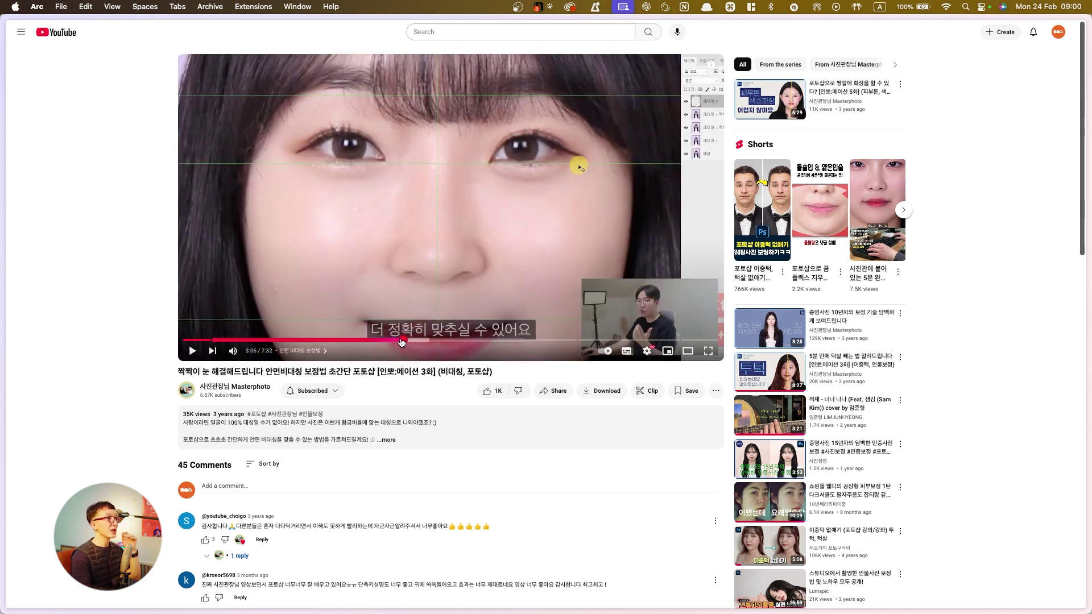
click(419, 342)
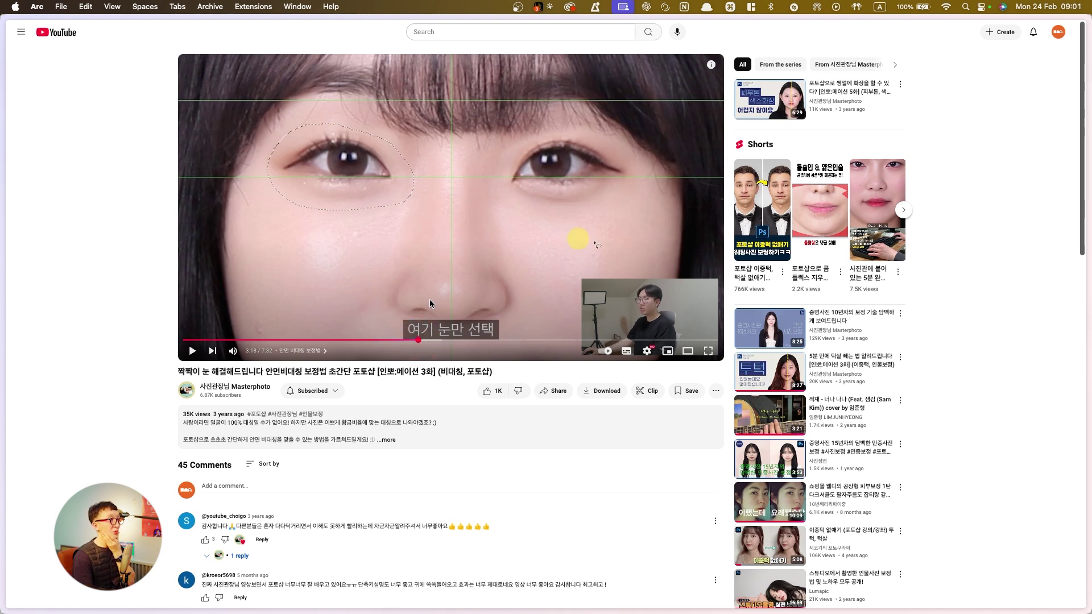
click(436, 341)
click(461, 341)
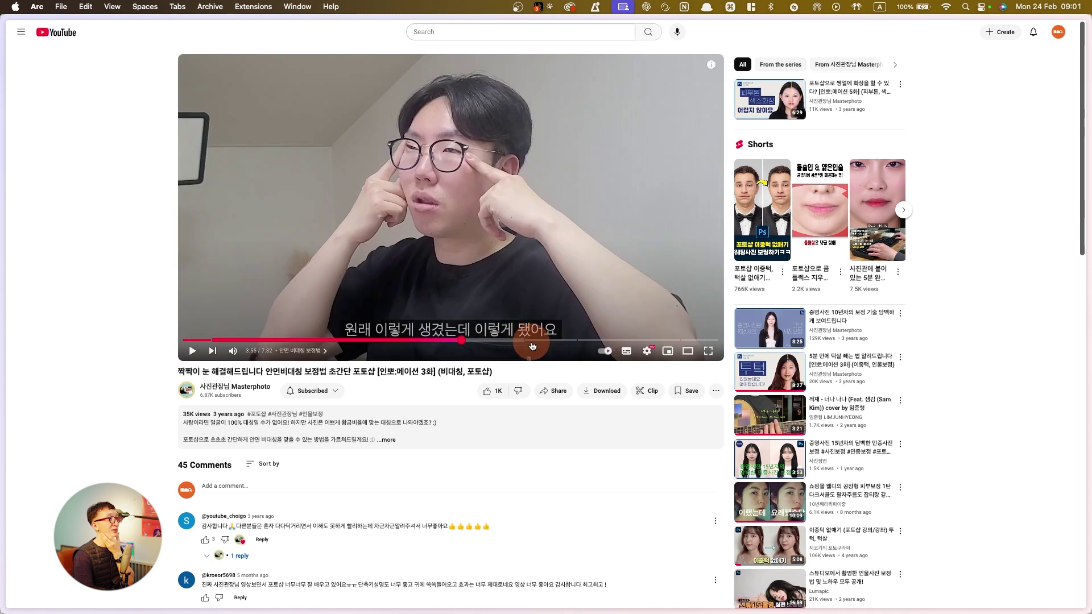
Skip ahead to the tutorial's double chin removal review and view it at 6:04, 6:25 and 6:41
click(614, 341)
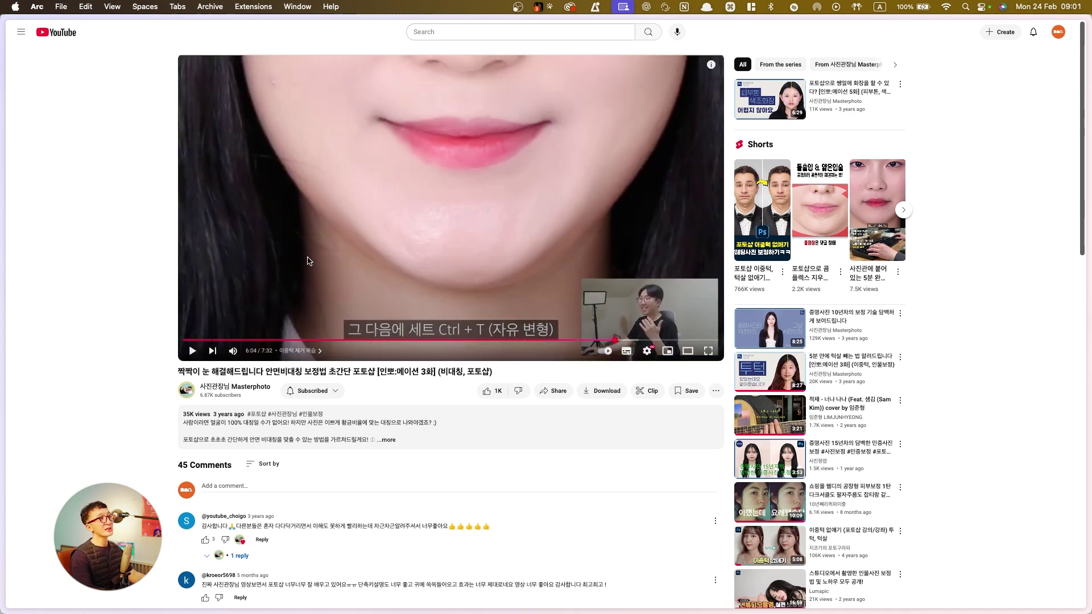
click(636, 340)
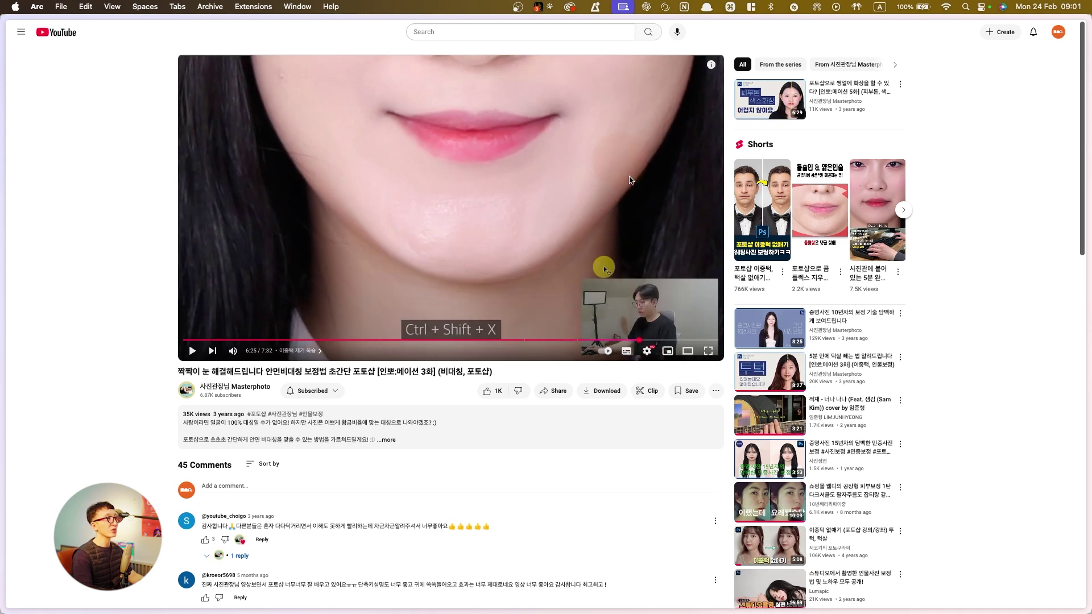
click(660, 339)
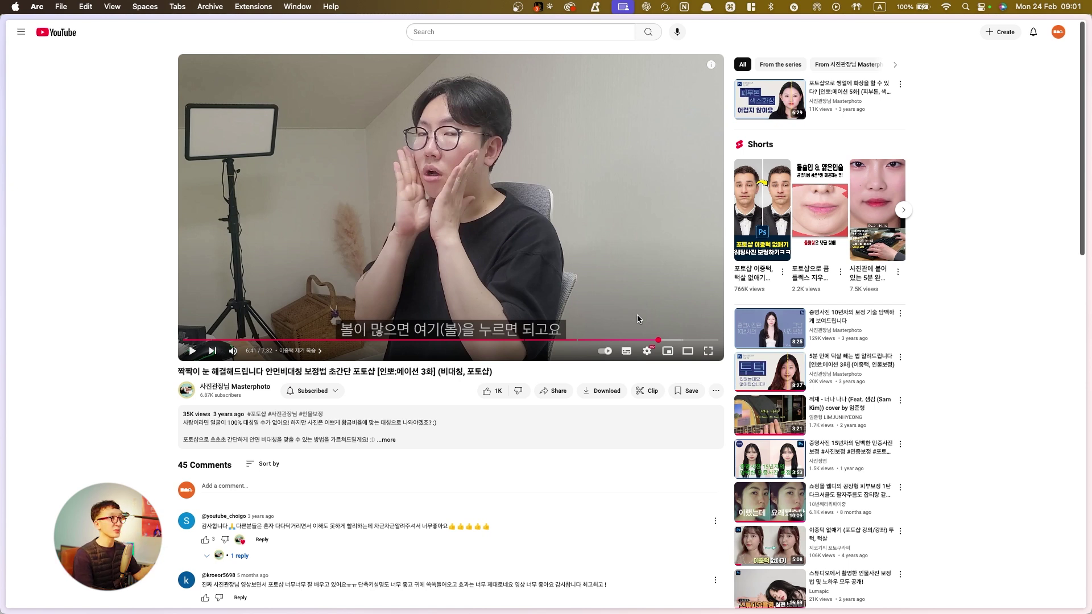
Switch to Photoshop, enlarge the couple photo to 20%, and point out the Skin: Retouching action and the Background layer
key(super+Tab)
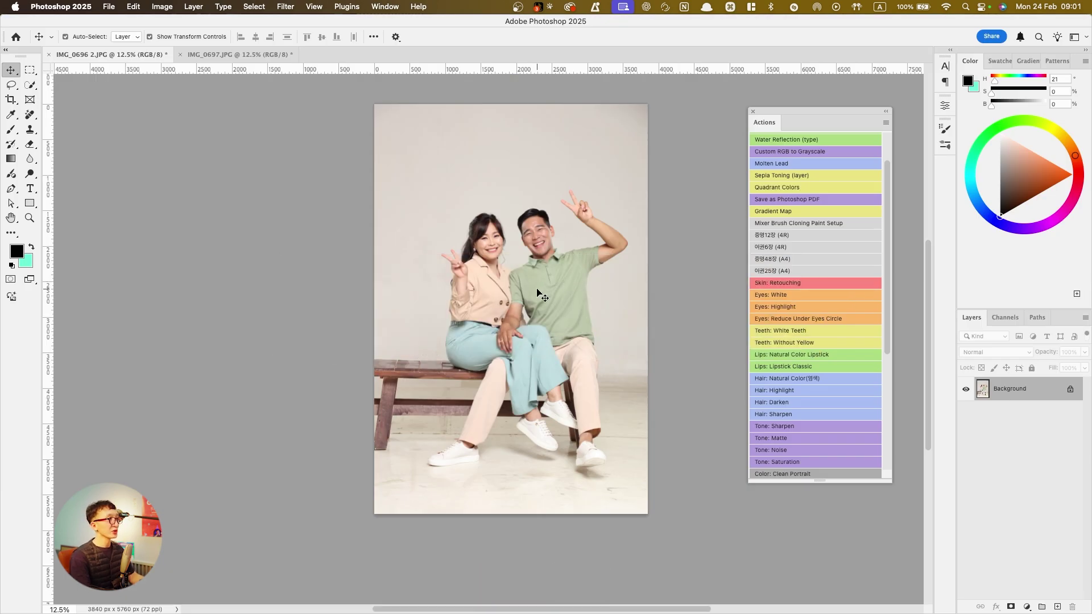
alt+scroll(538, 233, up, 2)
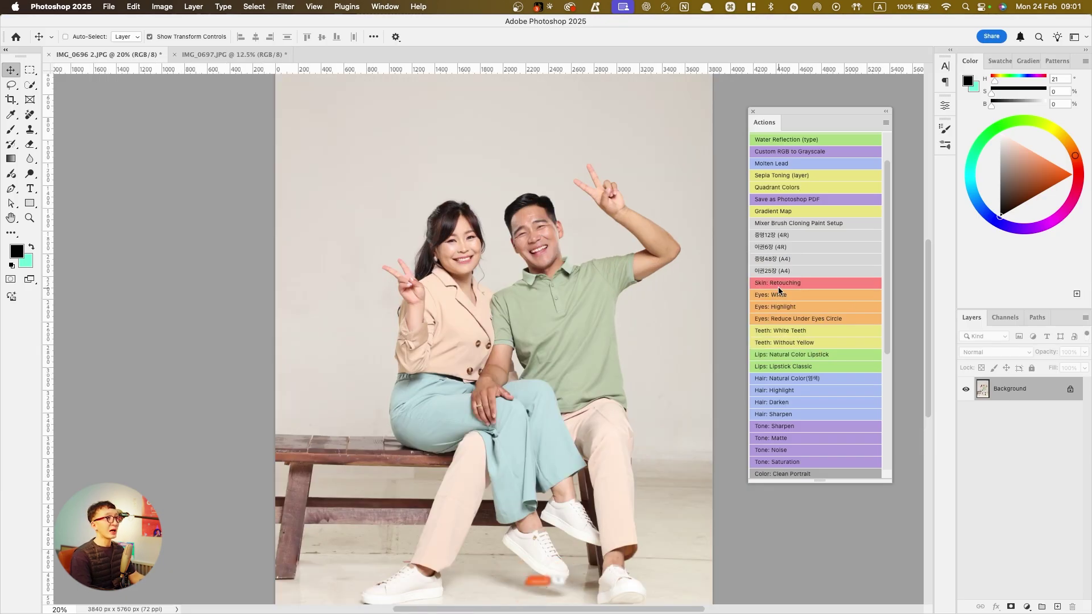
key(super+1)
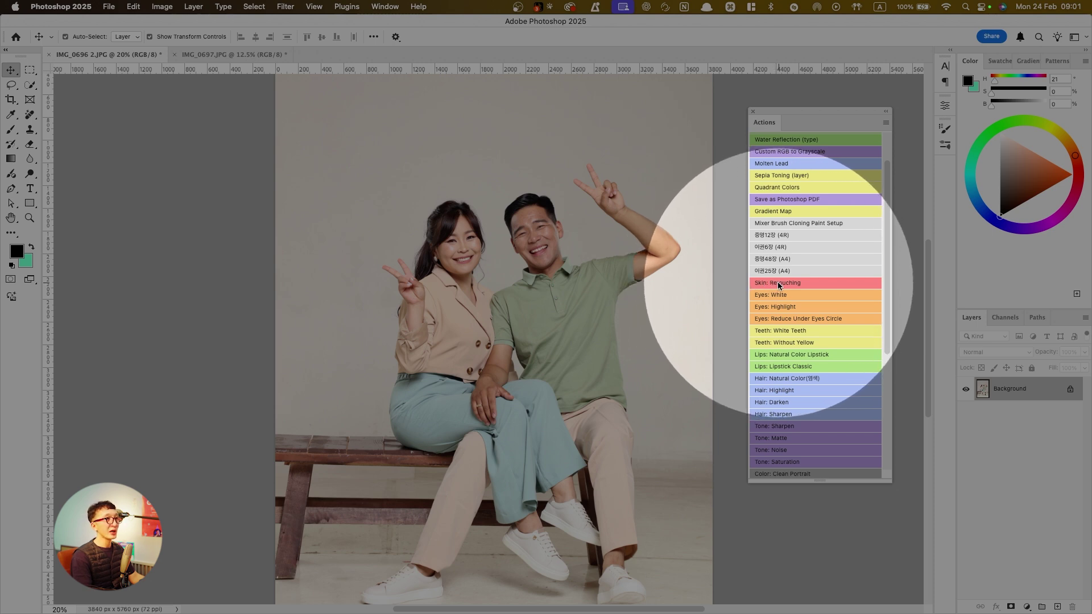
key(super+1)
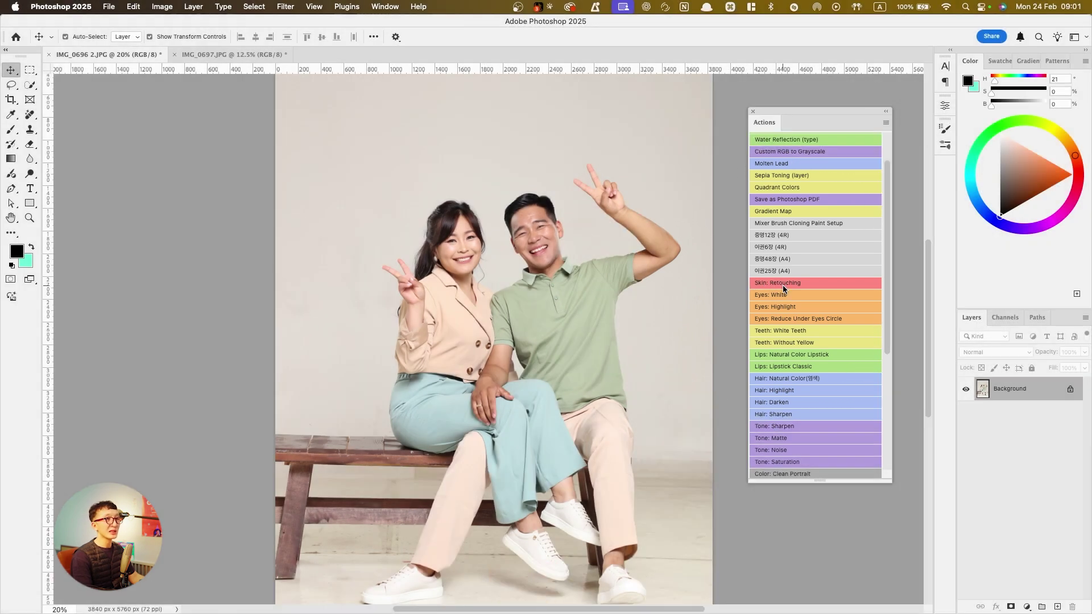
key(super+1)
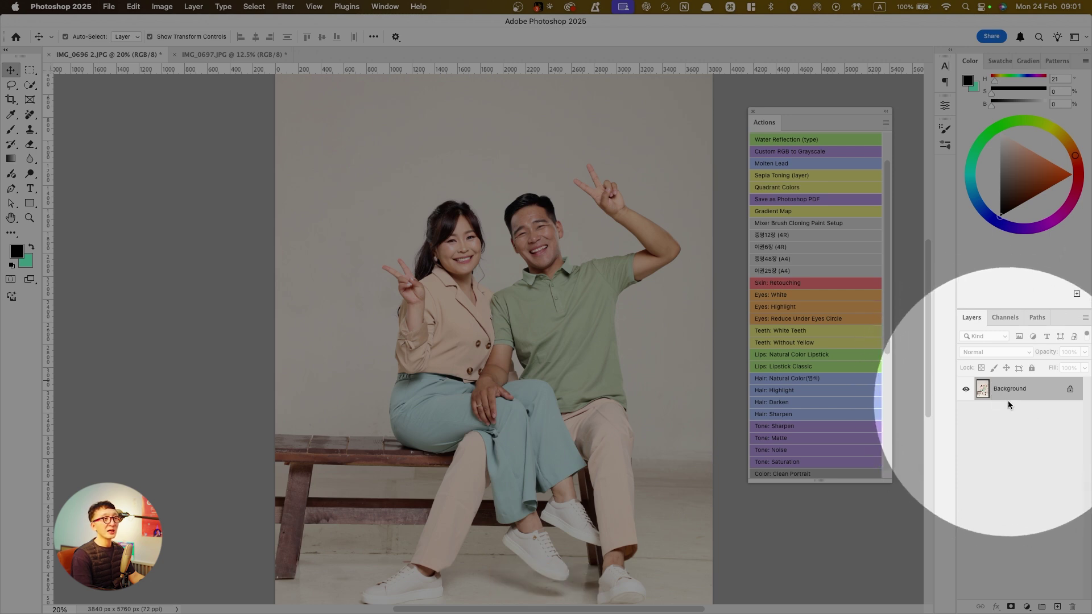
key(super+1)
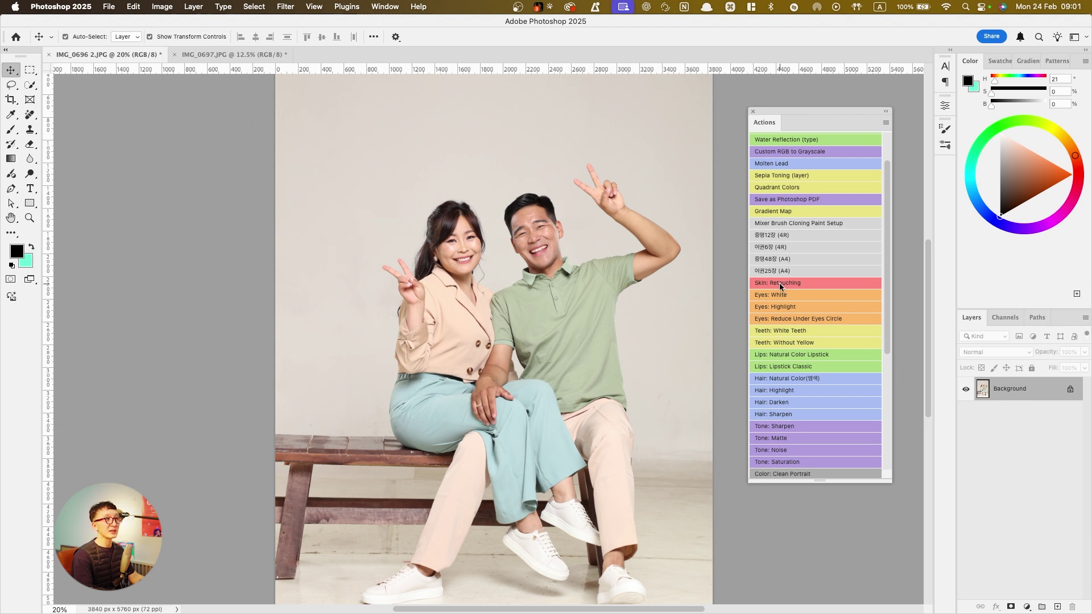
Look over the Color actions in the Actions panel and check its options, leaving Button Mode on
scroll(776, 302, down, 5)
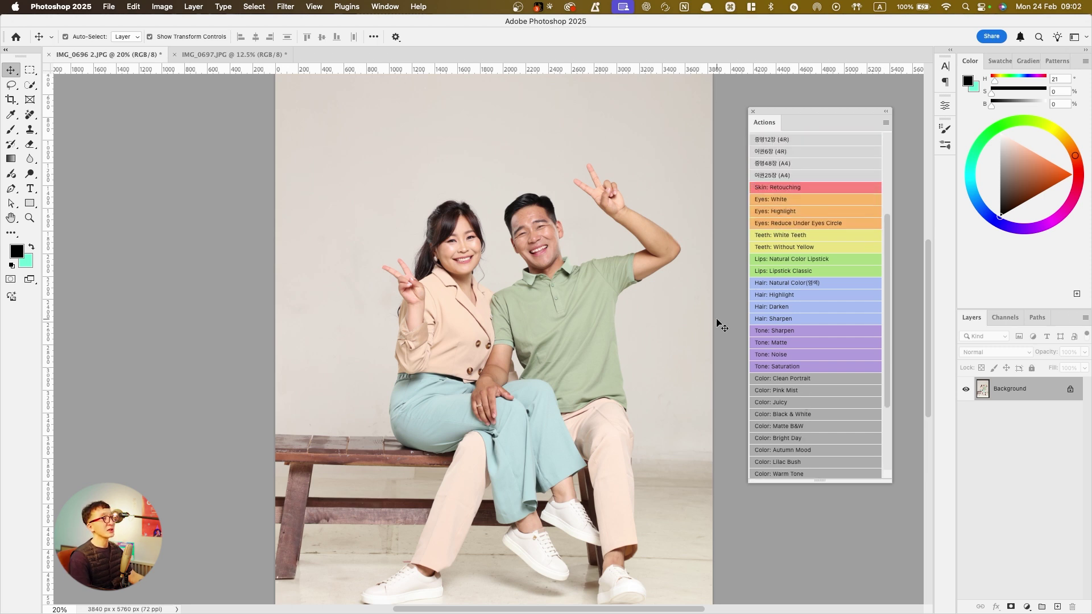
click(884, 123)
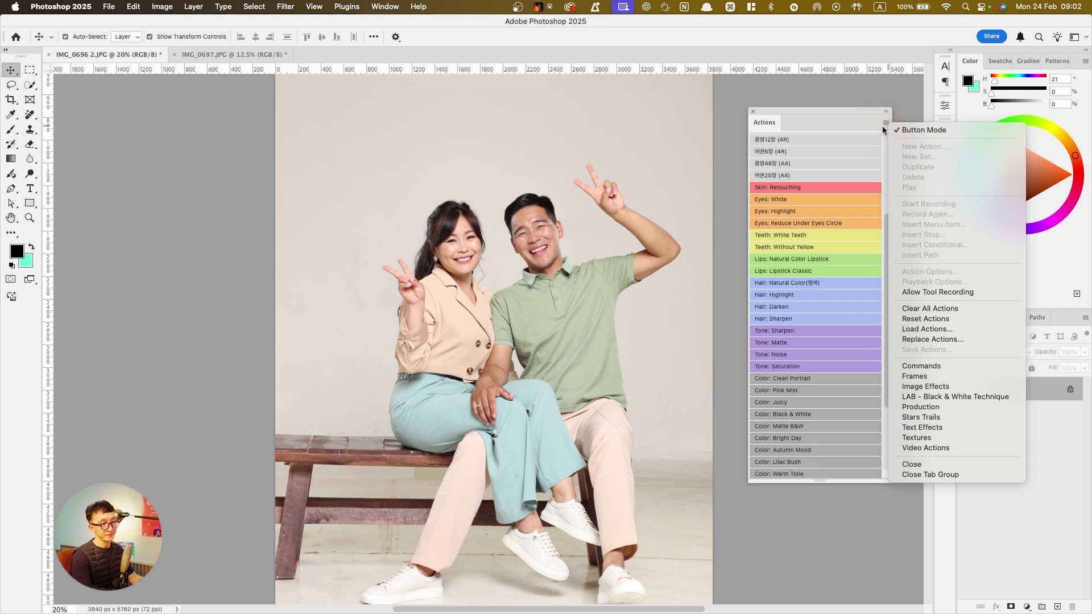
click(539, 297)
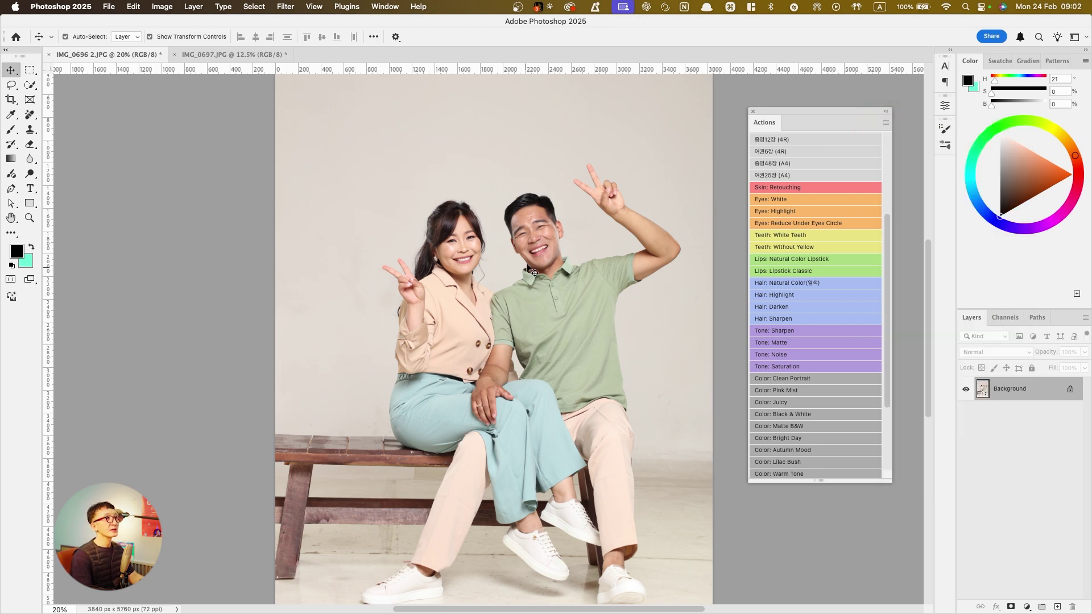
Load the Munkhjin Design portrait retouching .atn file from the 포토샵 #102 folder into the Actions panel
click(885, 124)
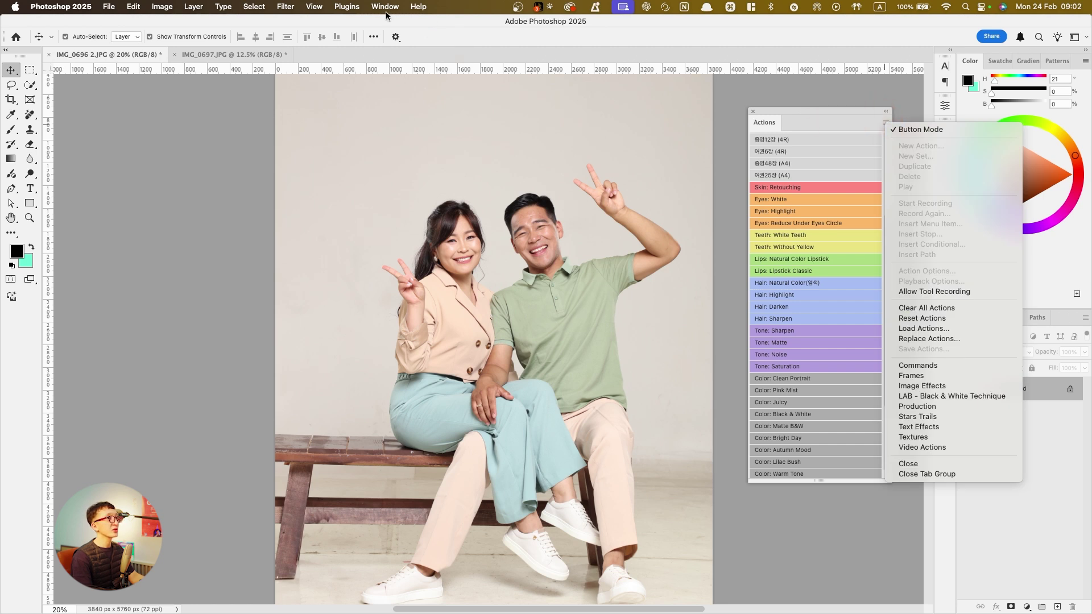
key(super+1)
click(915, 330)
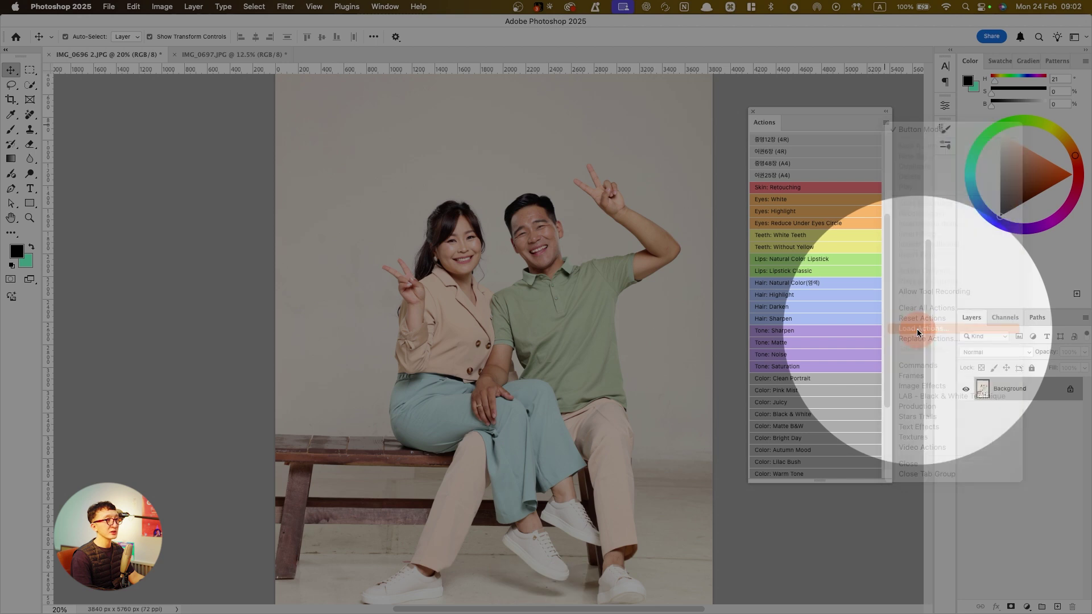
click(248, 118)
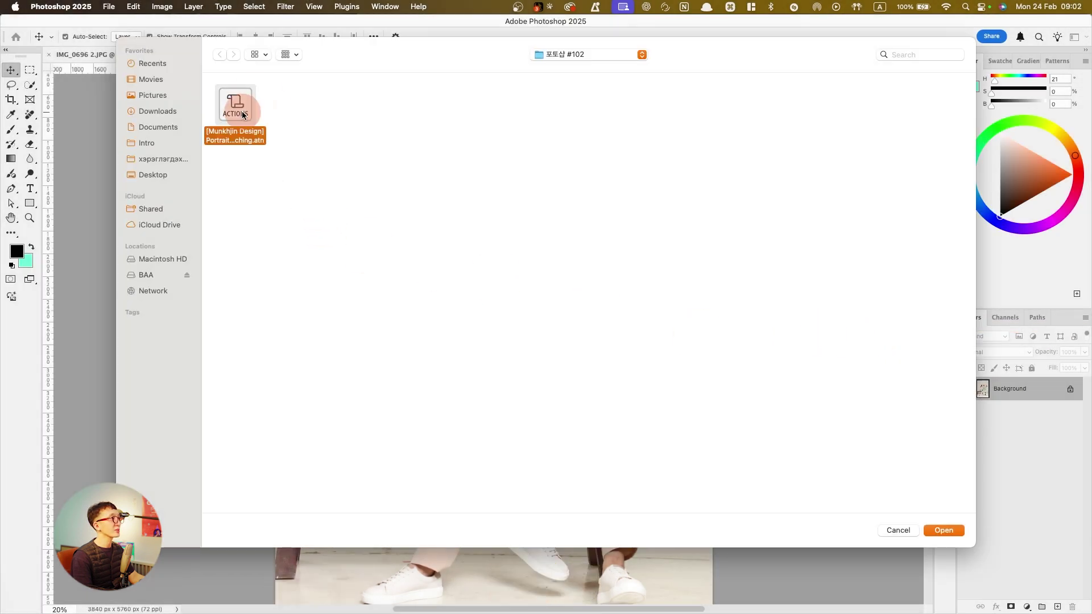
key(Return)
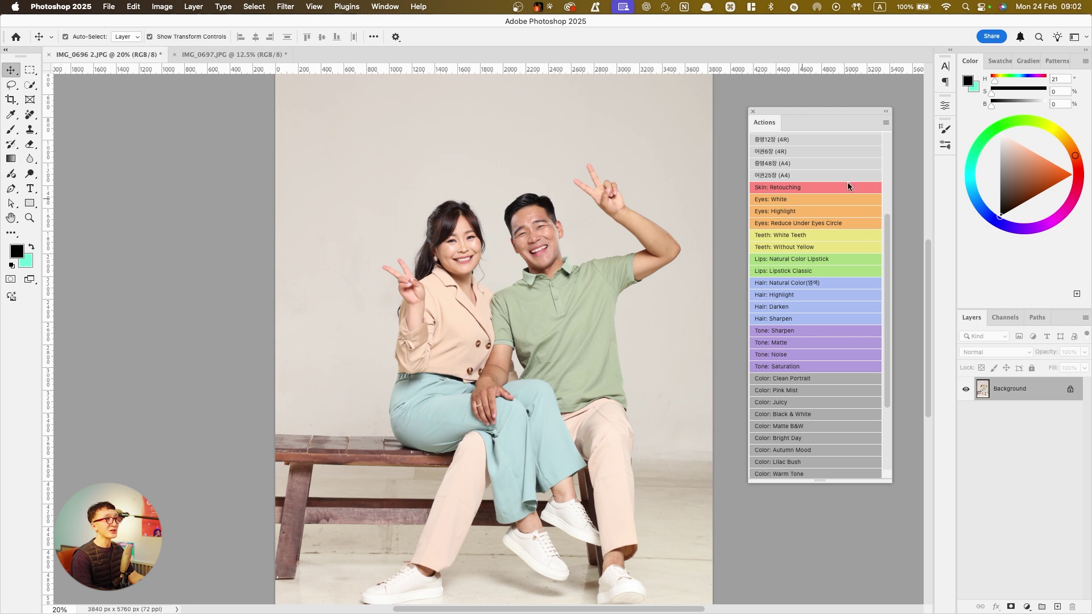
Run the Skin: Retouching action on the couple photo and inspect both faces at 51.2%
scroll(585, 238, up, 3)
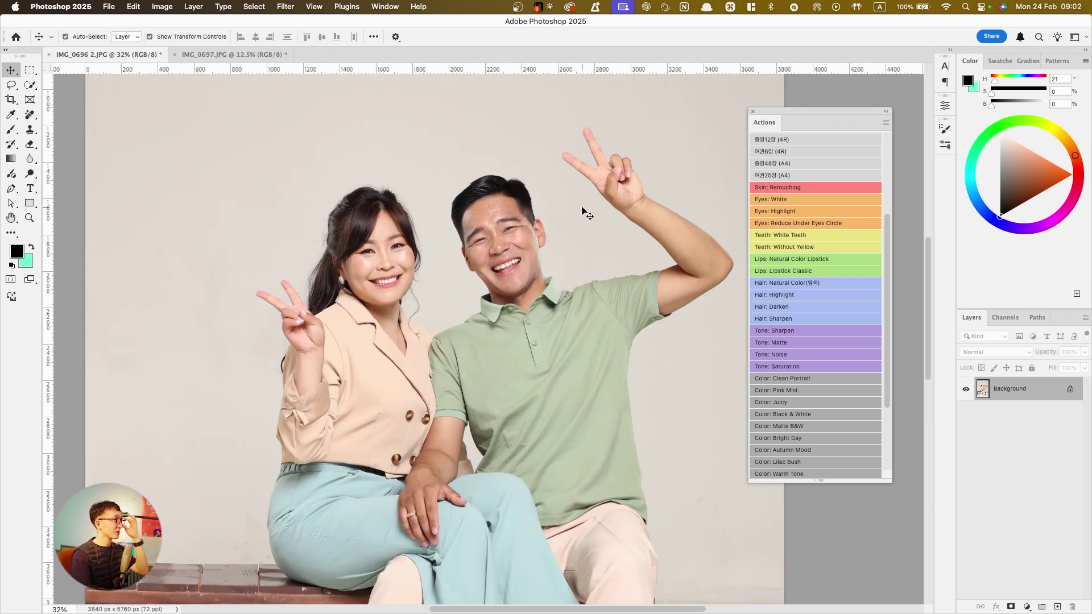
click(781, 190)
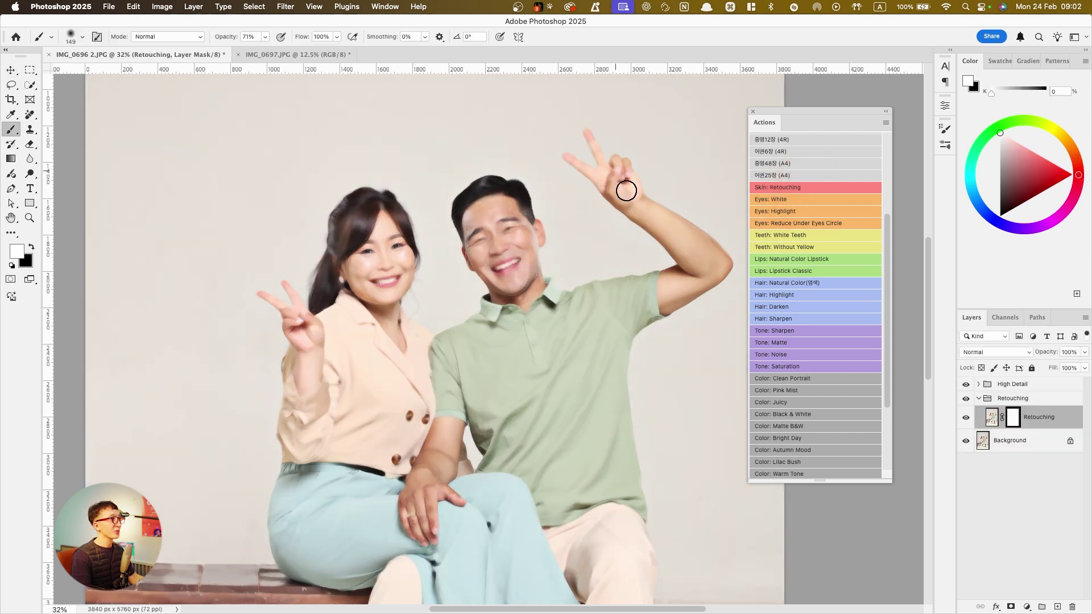
scroll(440, 298, down, 3)
scroll(447, 282, up, 3)
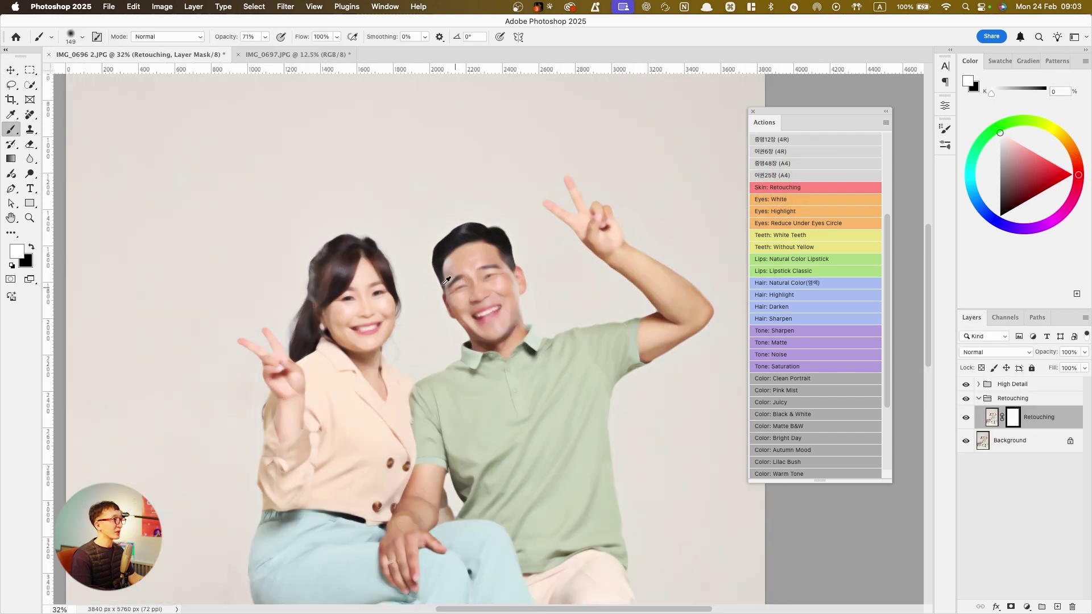
scroll(478, 293, up, 3)
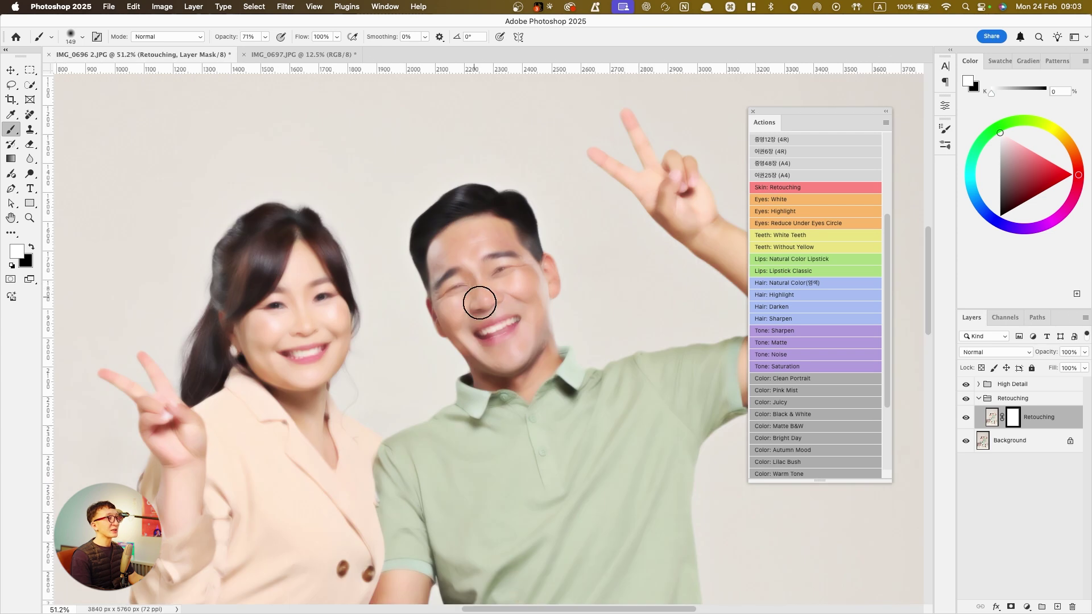
Compare the photo with the High Detail and Retouching groups shown and hidden, leaving only High Detail hidden
click(1008, 443)
click(1022, 385)
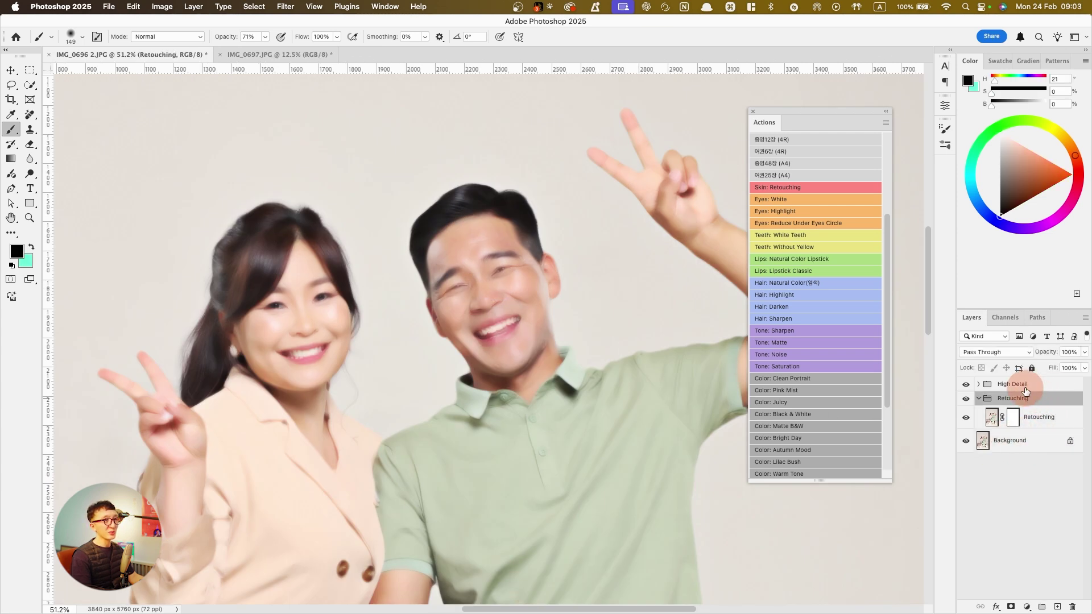
click(966, 385)
click(966, 385)
click(966, 387)
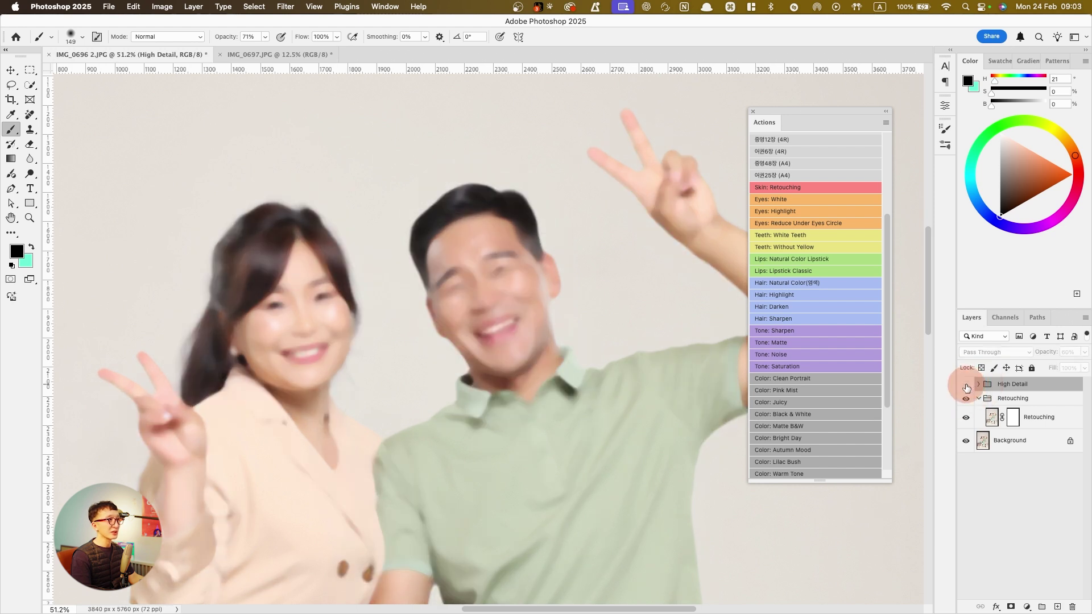
click(965, 400)
click(965, 400)
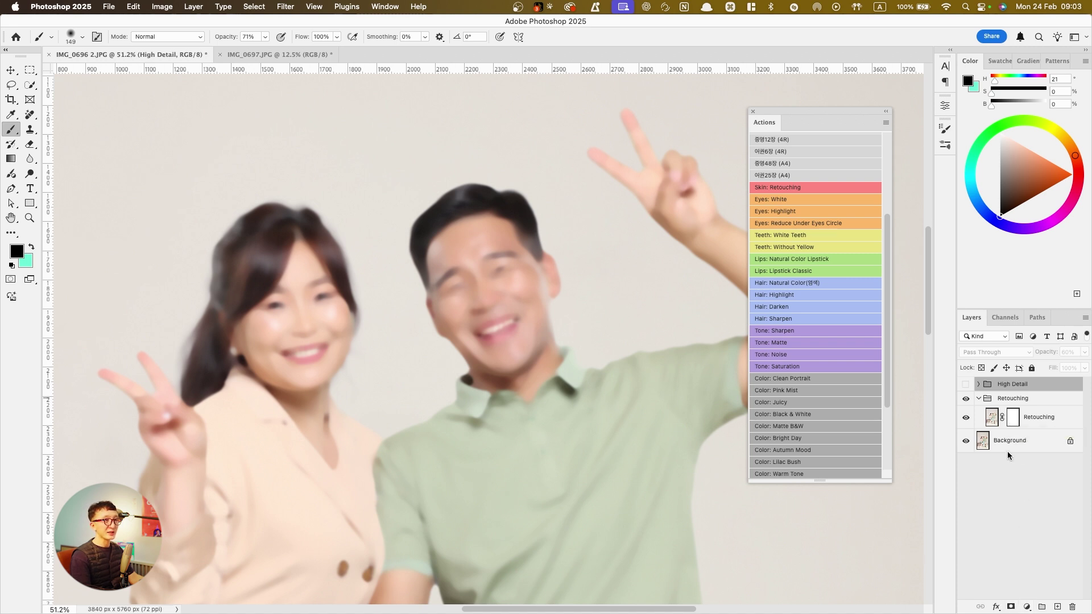
Select the Retouching layer's mask and invert it to black to hide the skin smoothing
click(1021, 419)
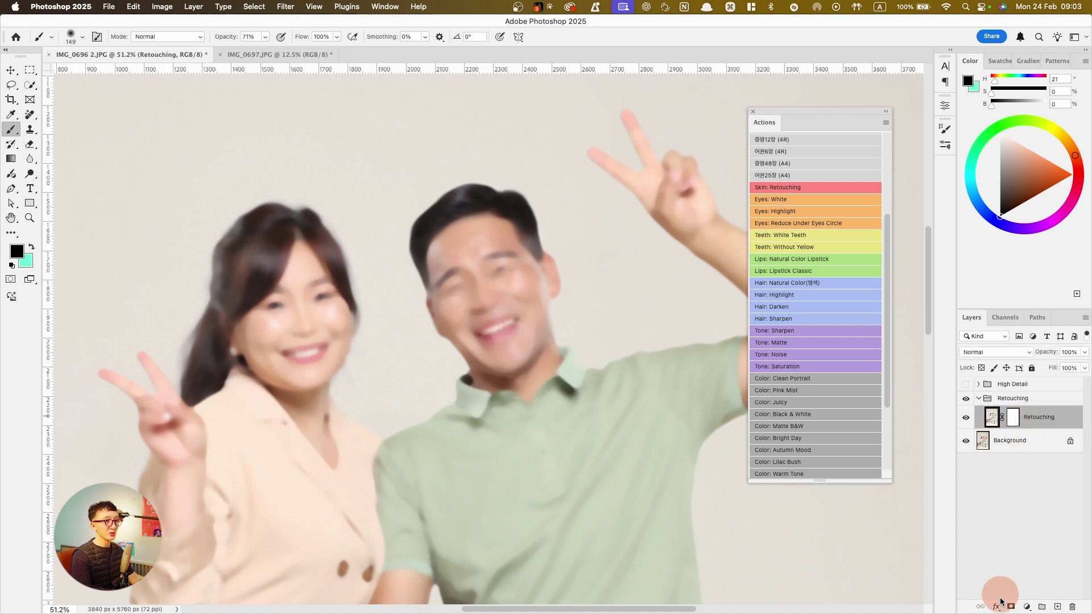
click(1010, 419)
key(super+1)
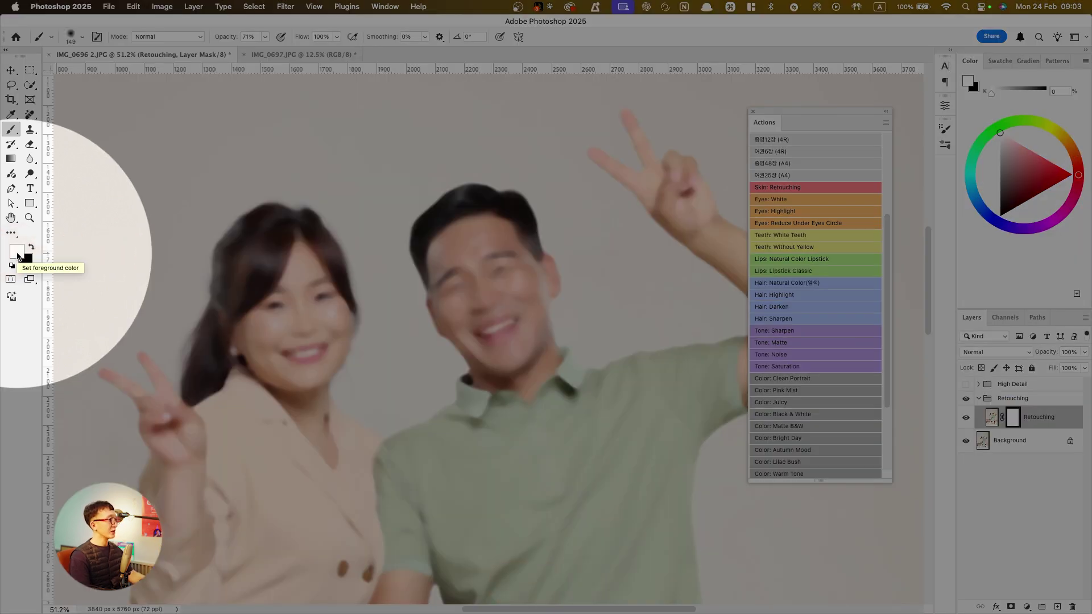
key(super+1)
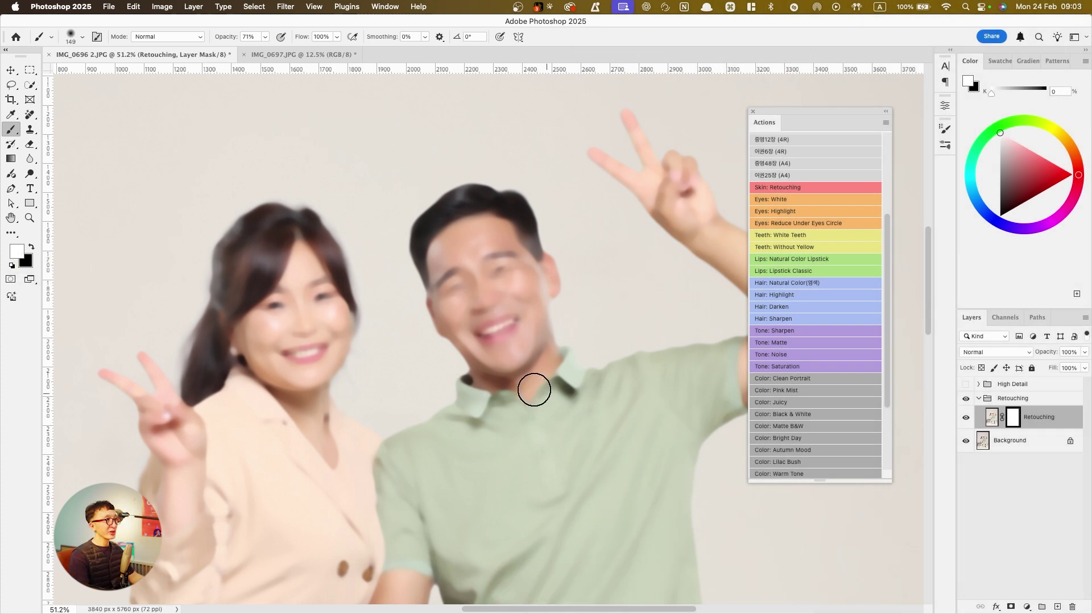
click(1014, 419)
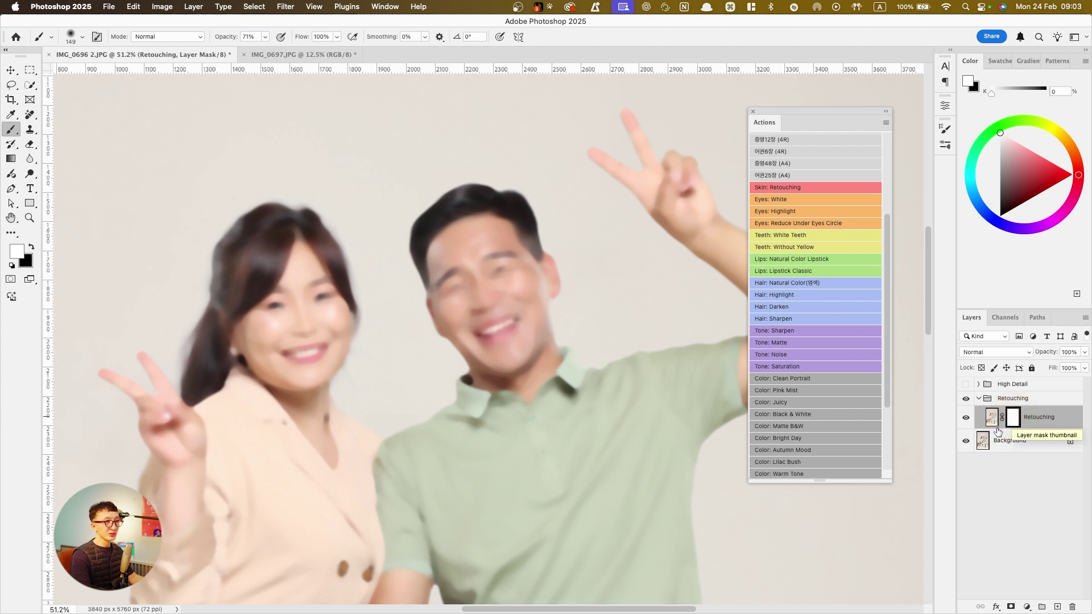
click(1013, 420)
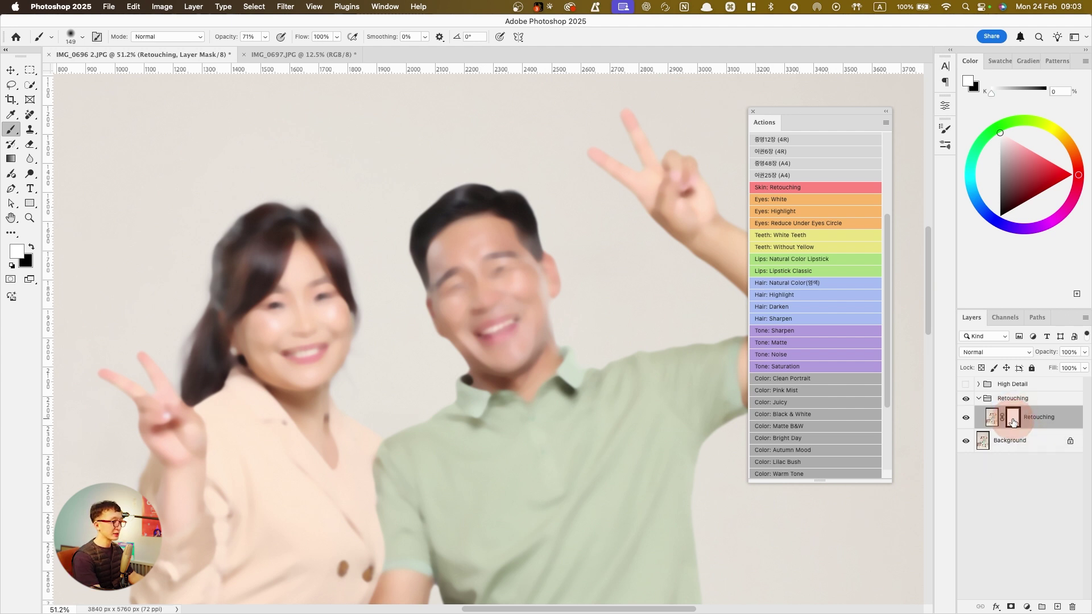
key(super+i)
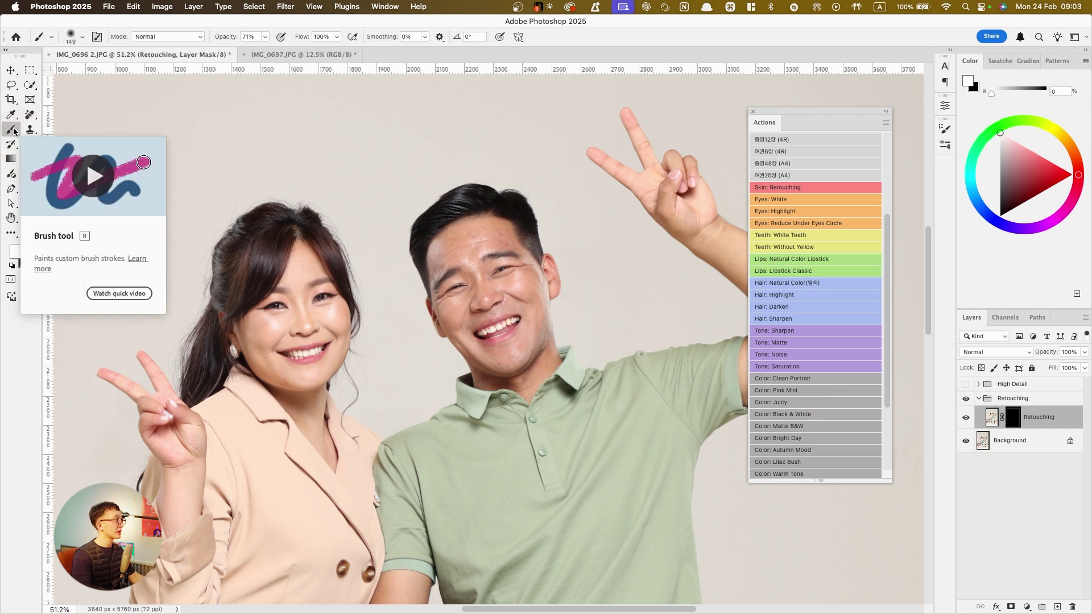
Choose the Soft Round brush with 0% hardness and use white as the foreground color
right_click(402, 282)
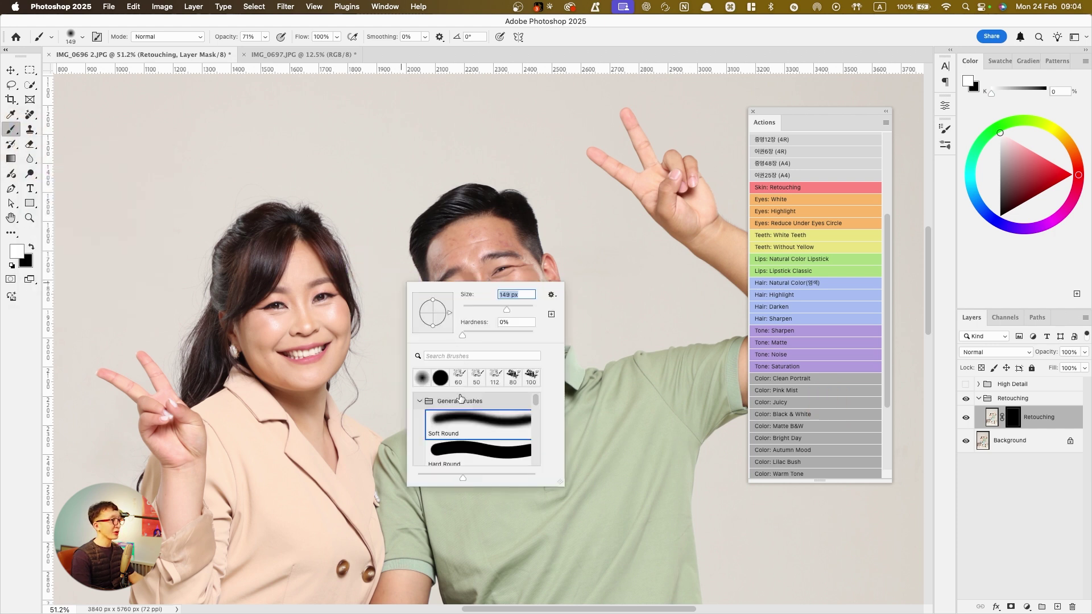
scroll(455, 445, down, 2)
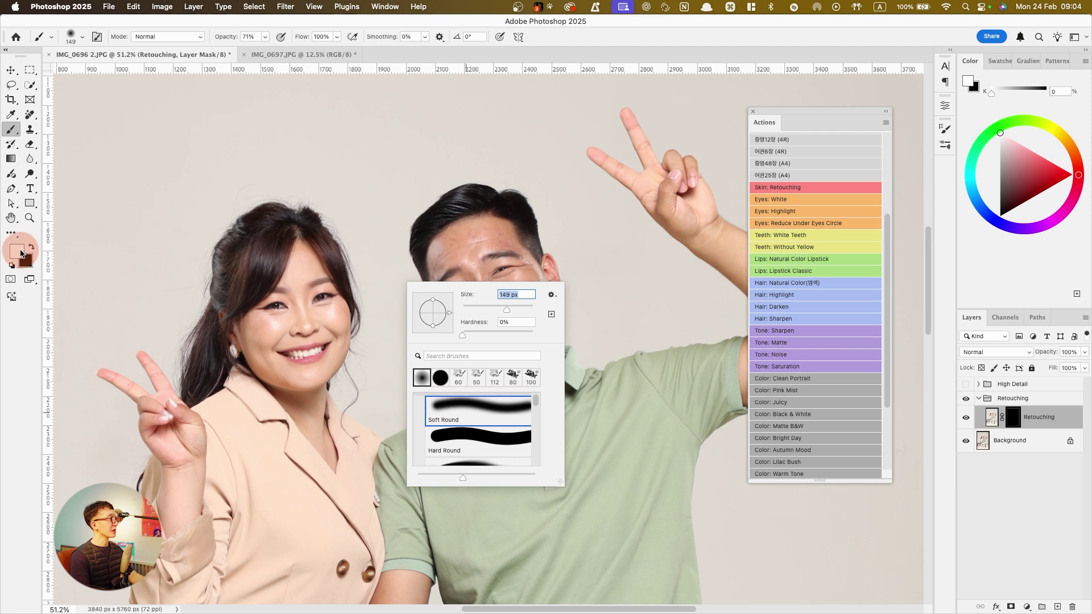
click(21, 253)
click(822, 291)
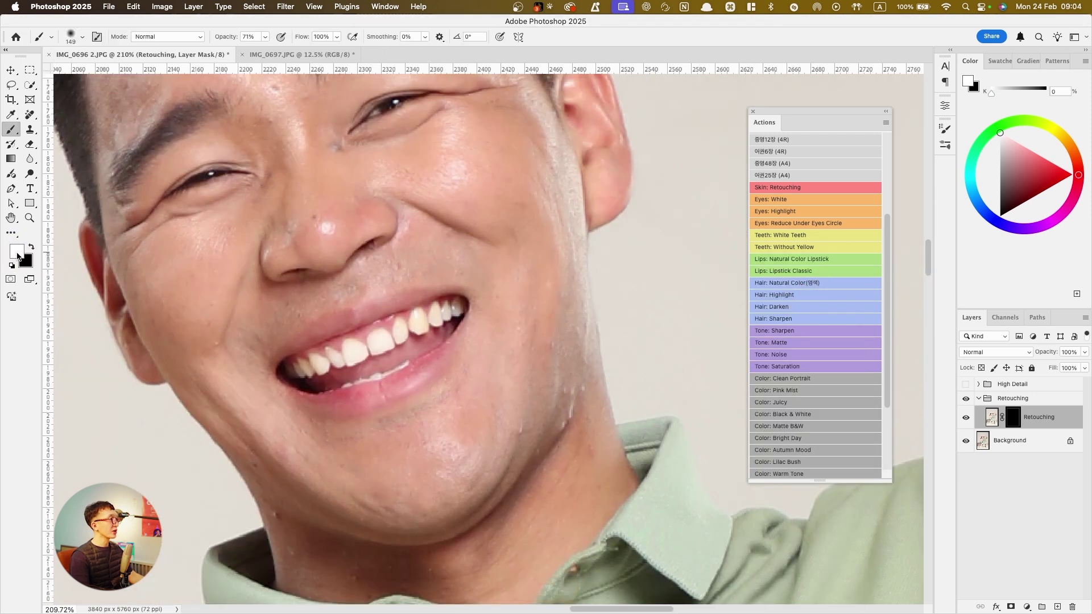
Focus on the man's face at about 131% and set the brush size to 89 px
scroll(148, 259, down, 3)
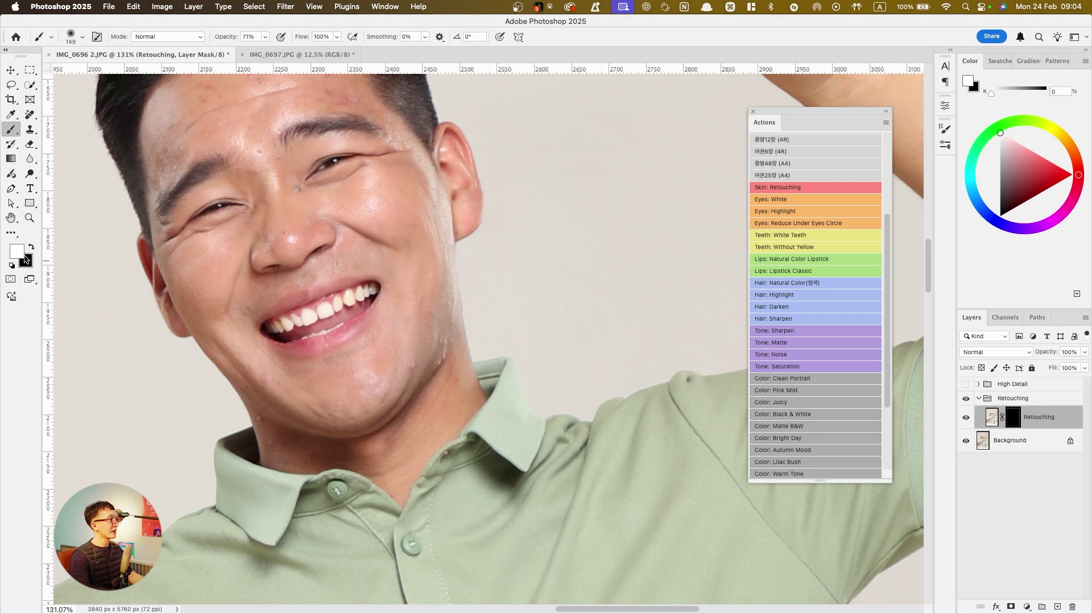
scroll(314, 253, down, 3)
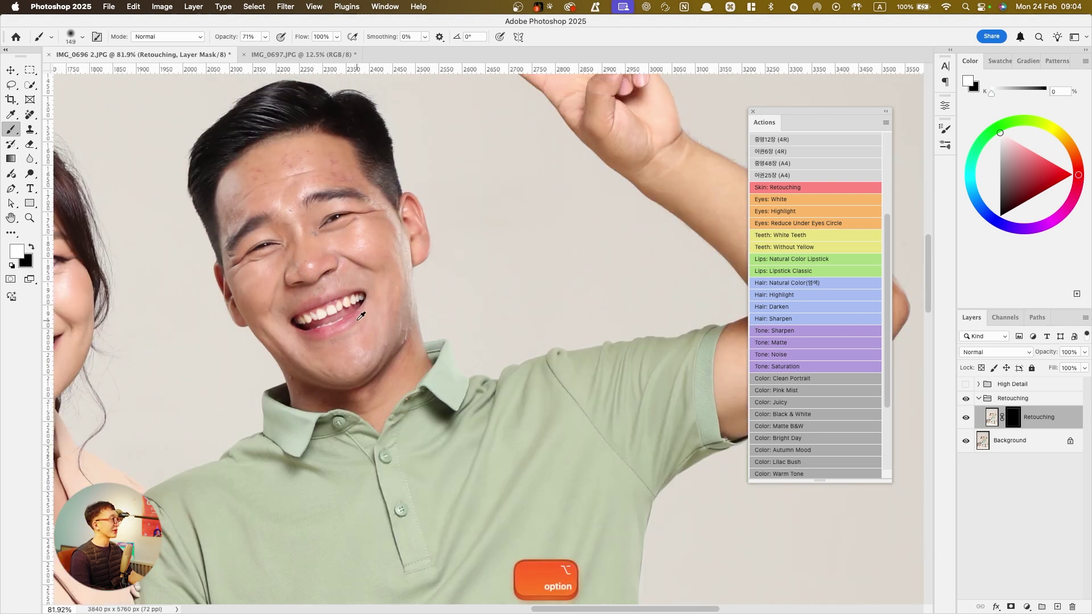
scroll(361, 316, up, 3)
key(bracketleft)
key(bracketleft)
key(bracketleft)
key(bracketright)
key(bracketleft)
key(bracketright)
key(bracketright)
key(bracketright)
key(bracketright)
key(bracketright)
key(bracketright)
key(bracketleft)
key(bracketleft)
key(bracketleft)
key(bracketleft)
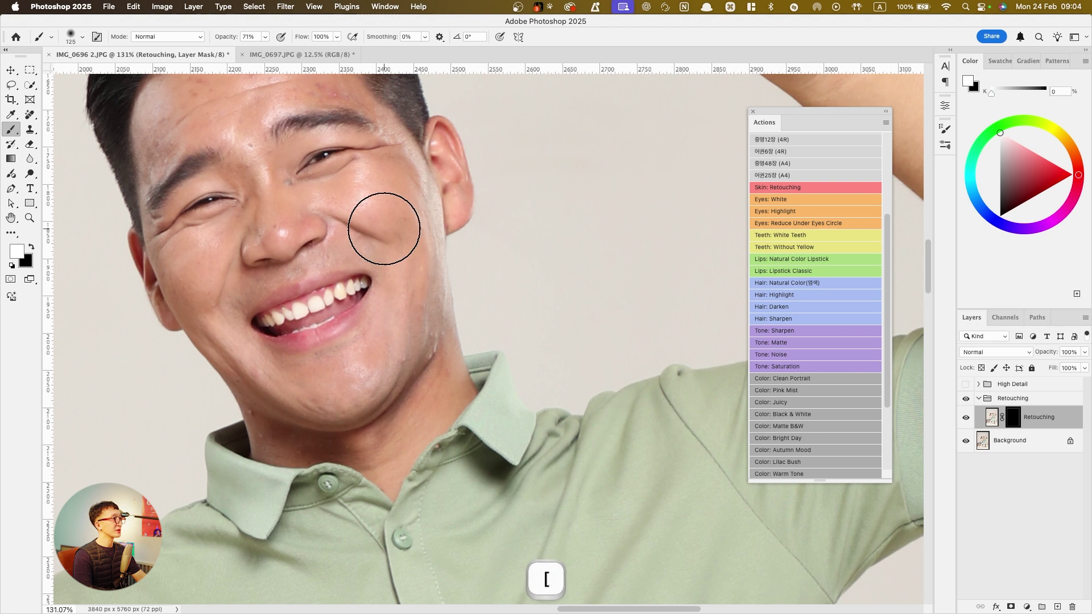
right_click(383, 228)
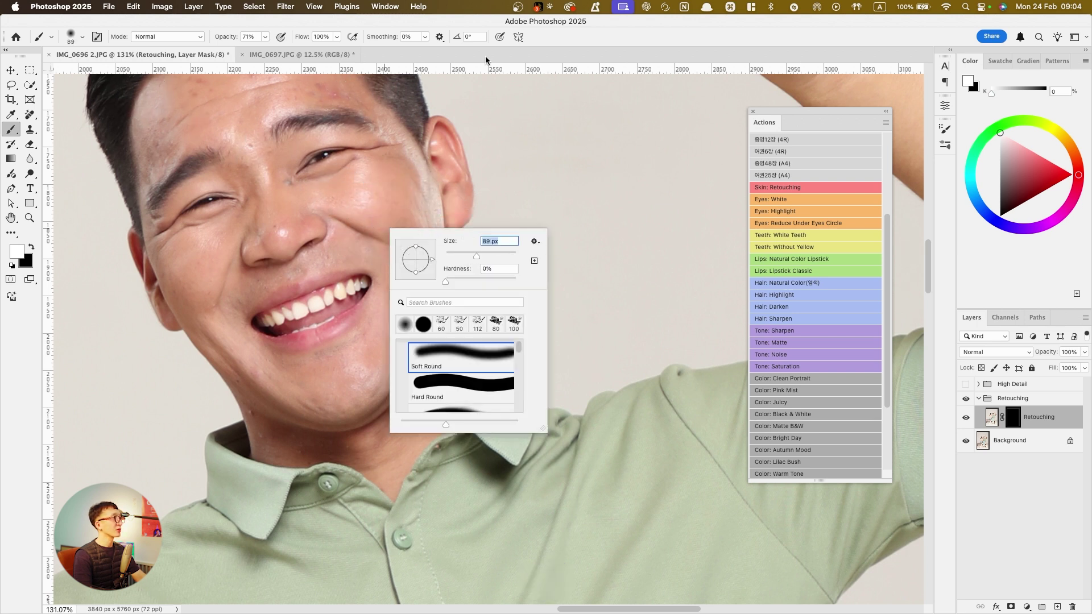
key(Return)
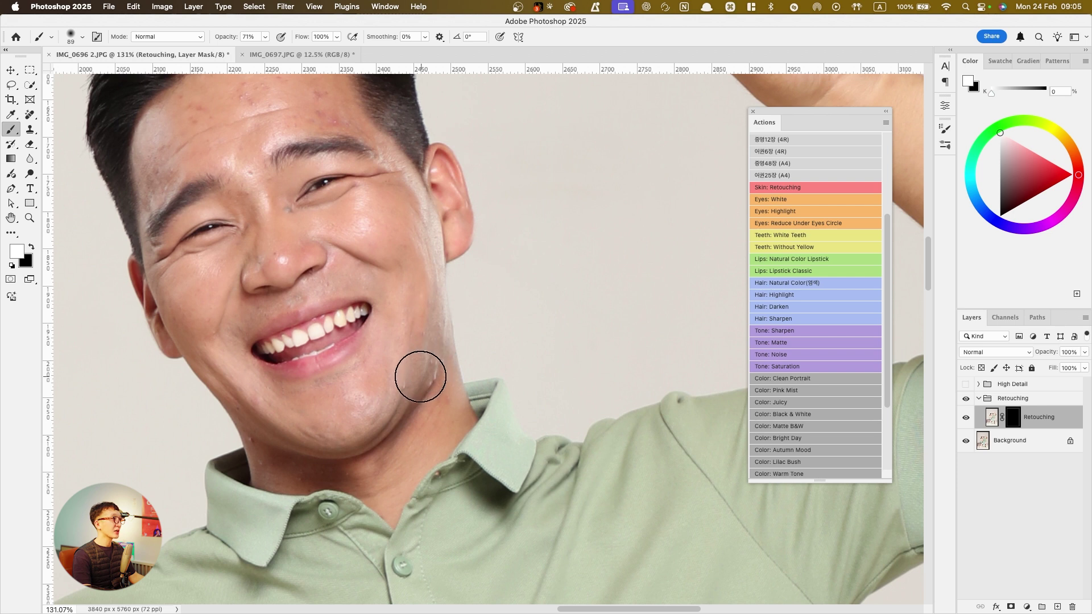
Look over the portrait actions from Skin: Retouching to Color: Warm Tone in the Actions panel
scroll(324, 159, up, 2)
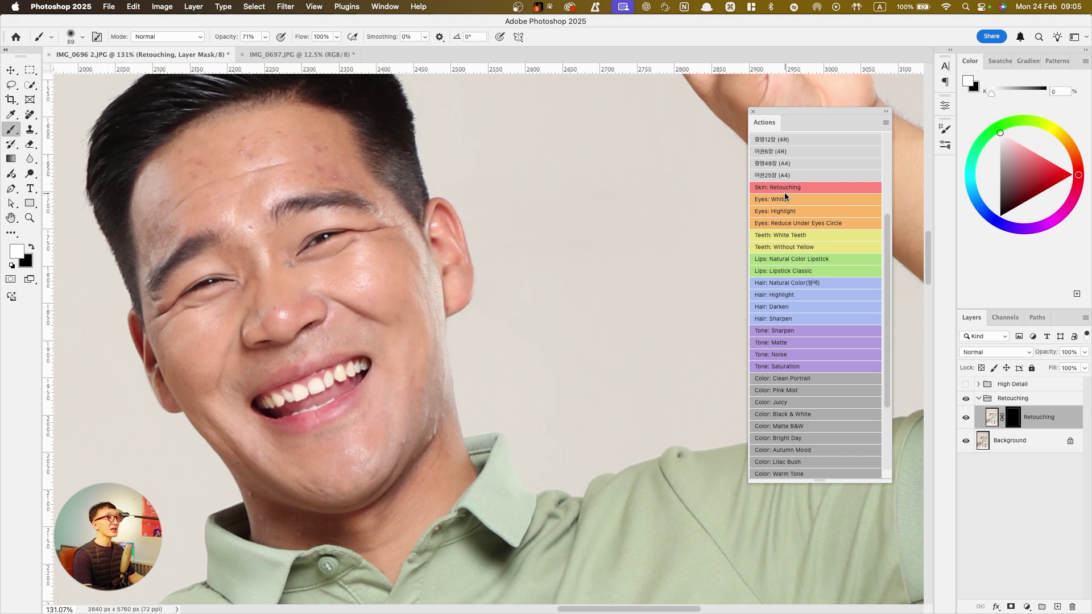
scroll(797, 425, down, 3)
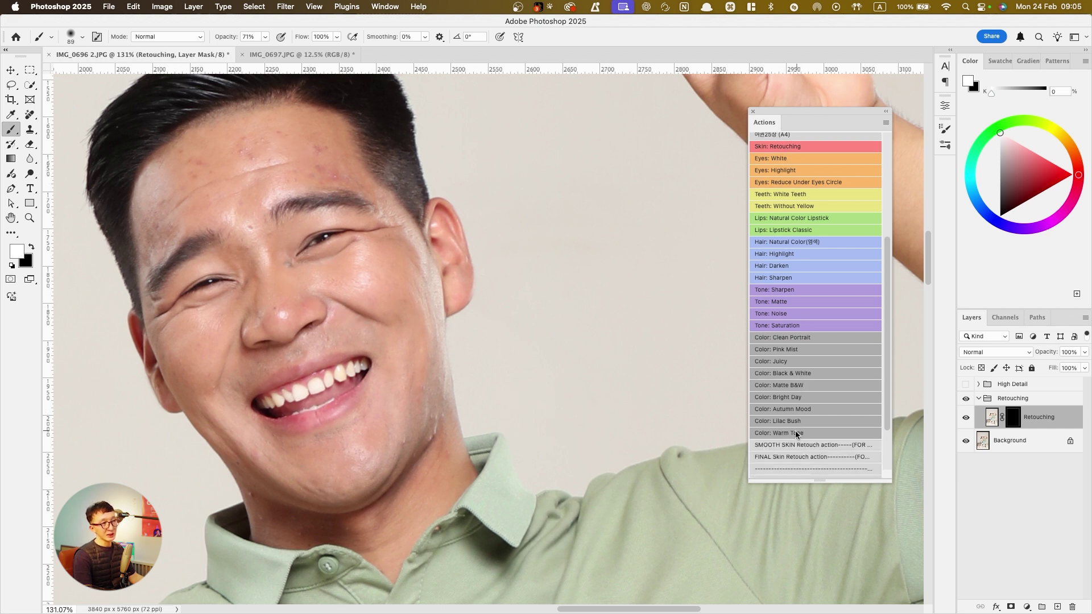
scroll(795, 405, up, 4)
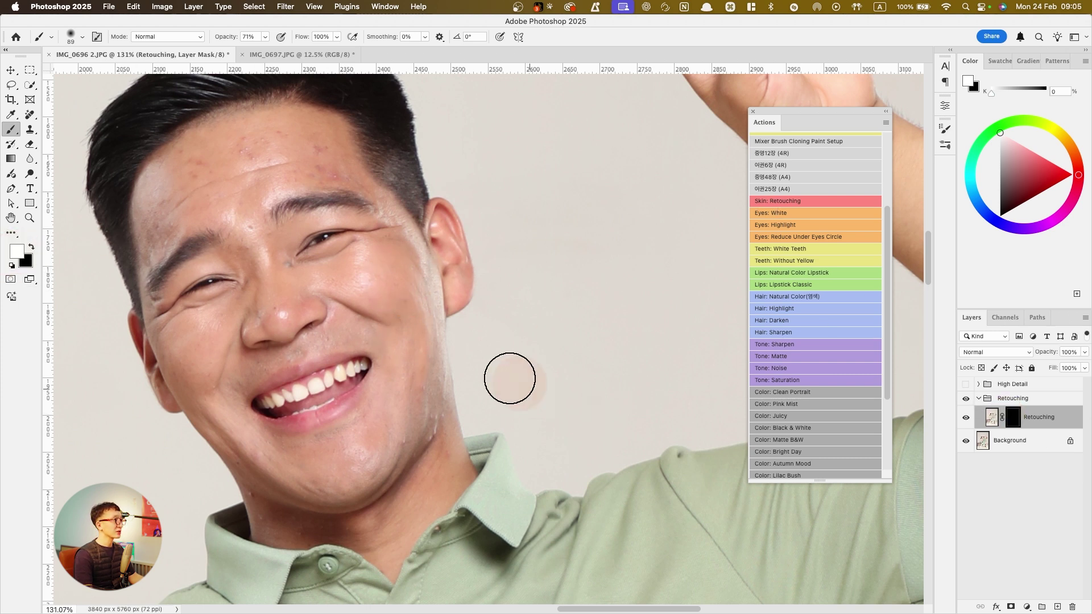
key(super+1)
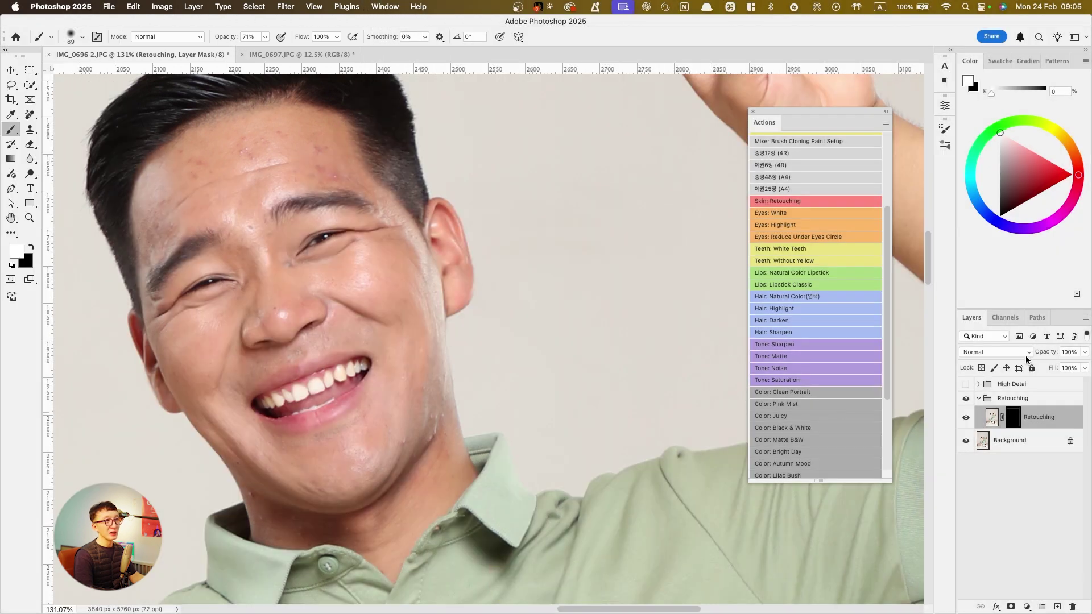
key(super+1)
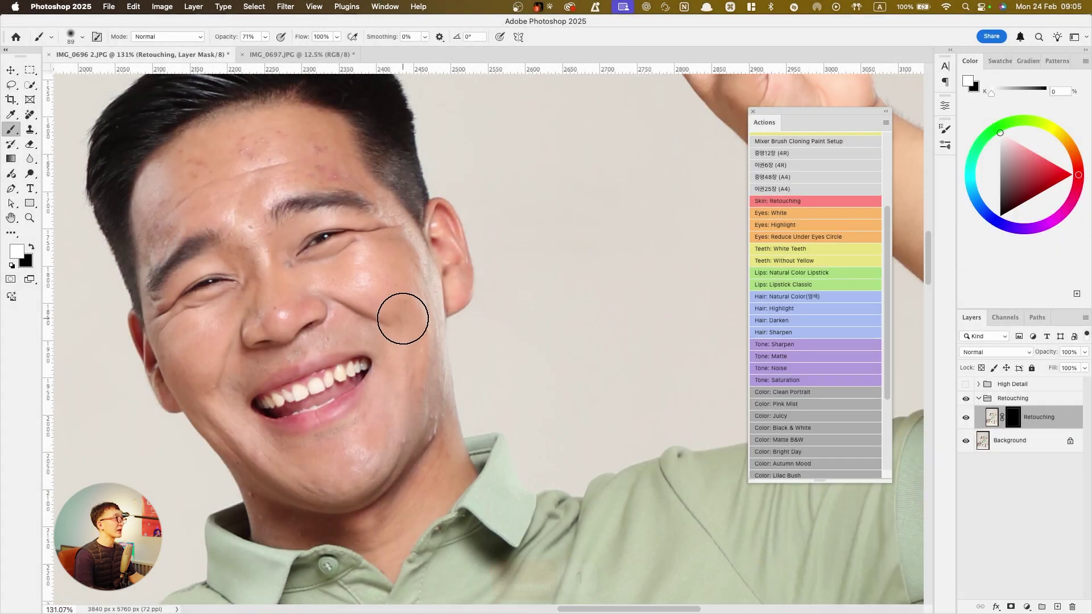
Set the brush opacity to 100%, paint the Retouching mask over the man's cheek, mouth and chin, and enlarge the brush to 125 px
drag(221, 38, 378, 44)
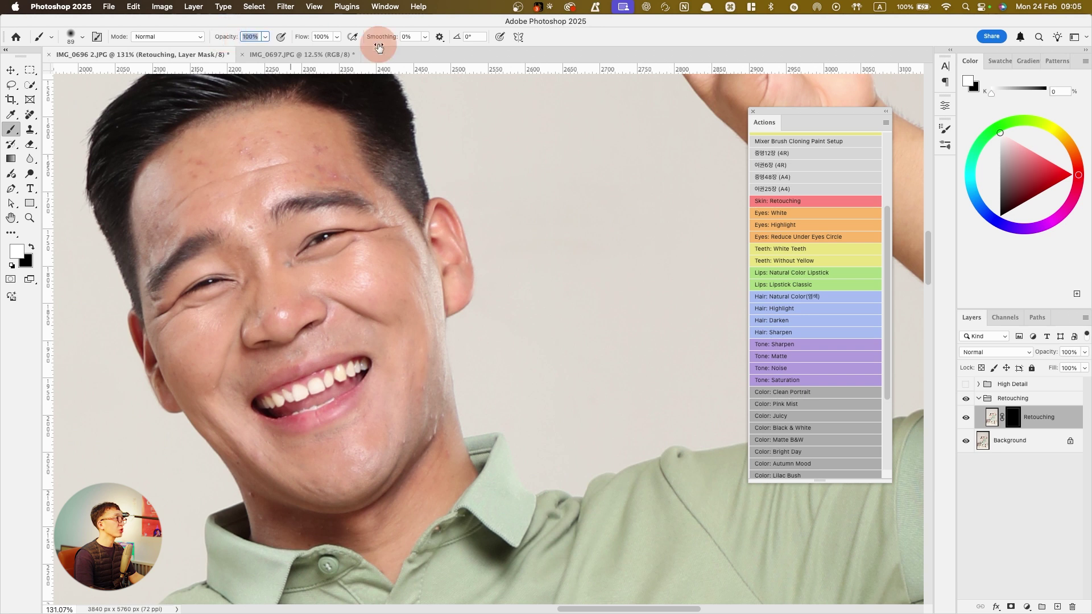
mouse_move(410, 324)
mouse_down()
mouse_move(414, 366)
mouse_move(382, 289)
mouse_move(400, 300)
mouse_up()
mouse_move(382, 426)
mouse_down()
mouse_move(372, 448)
mouse_move(392, 434)
mouse_move(364, 456)
mouse_move(306, 312)
mouse_move(296, 355)
mouse_move(335, 364)
mouse_move(340, 340)
mouse_move(341, 426)
mouse_move(281, 380)
mouse_move(279, 409)
mouse_move(215, 372)
mouse_move(258, 394)
mouse_move(238, 428)
mouse_move(290, 444)
mouse_move(306, 465)
mouse_move(385, 412)
mouse_move(402, 426)
mouse_move(321, 486)
mouse_move(287, 479)
mouse_move(384, 424)
mouse_move(414, 370)
mouse_up()
key(bracketright)
key(bracketright)
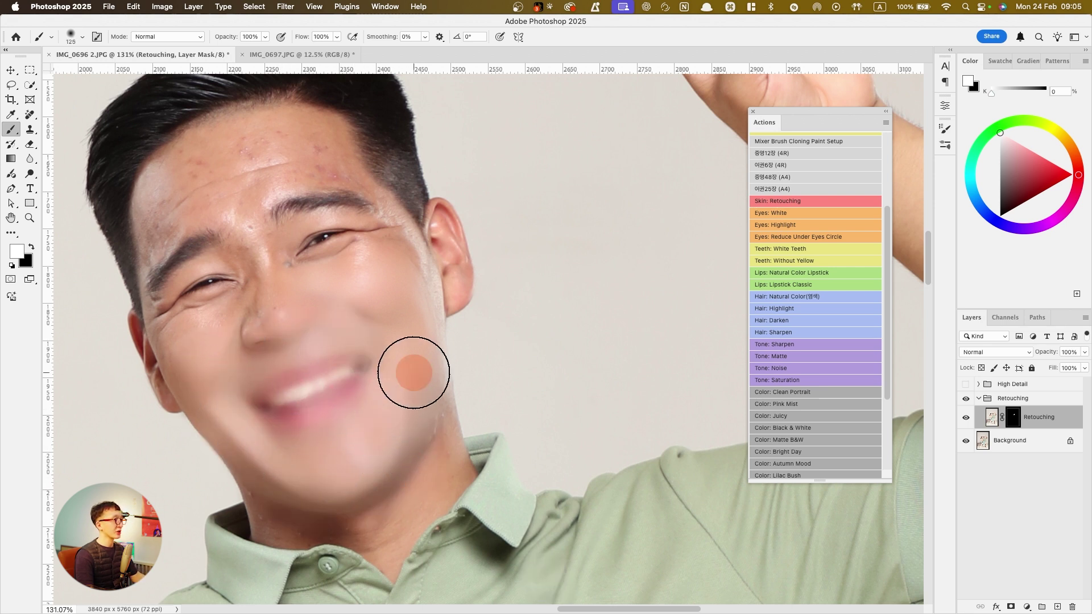
scroll(378, 382, down, 5)
scroll(332, 392, up, 5)
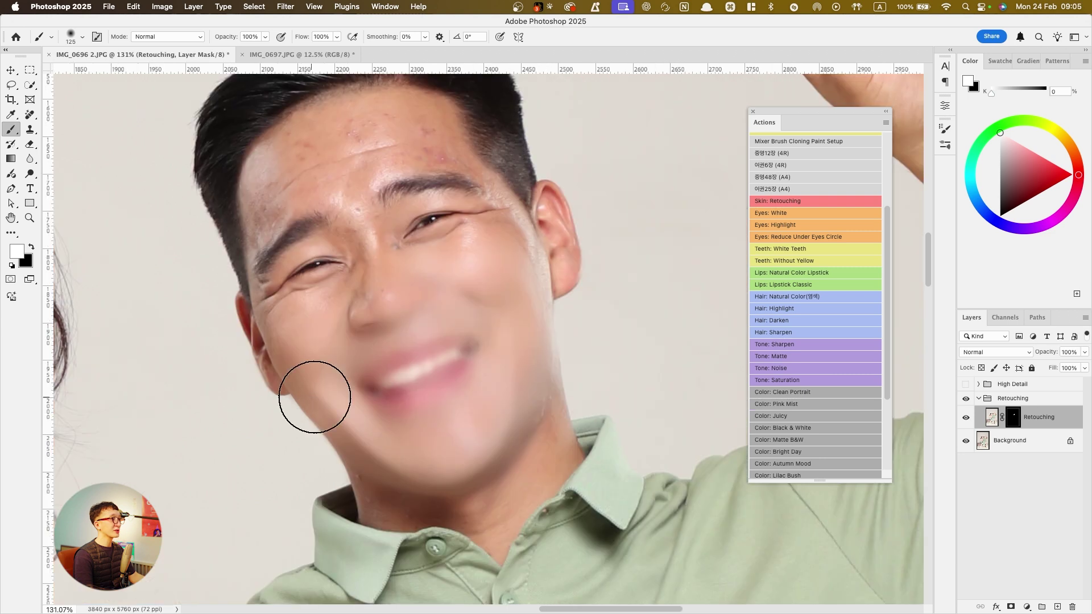
Undo the mask brush strokes that blur the man's mouth and teeth
key(super+z)
key(super+z)
key(super+z)
key(super+z)
key(super+z)
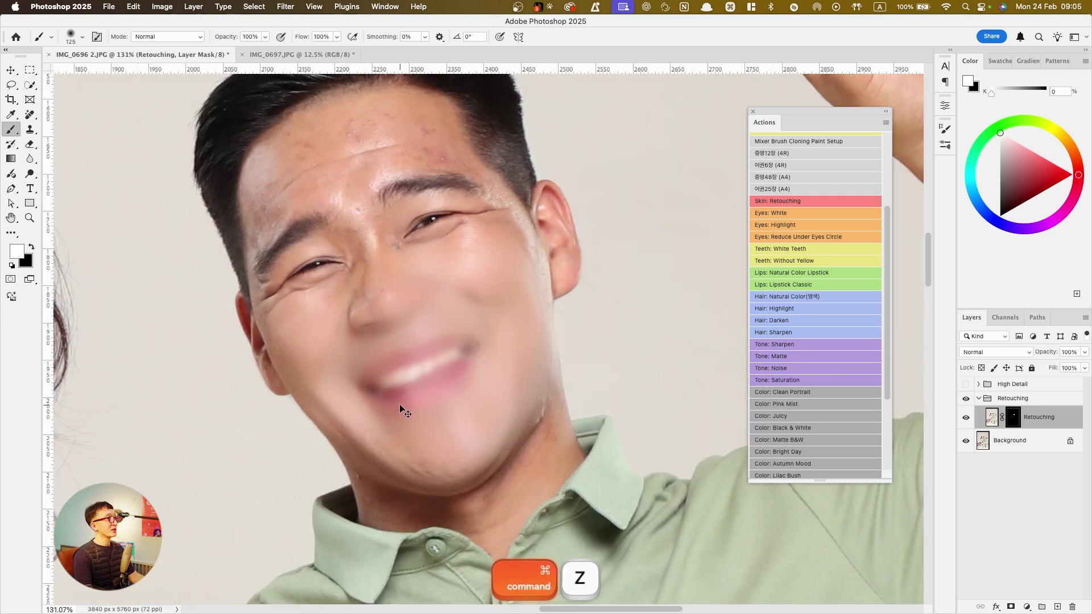
key(super+z)
key(super+z)
key(super+z)
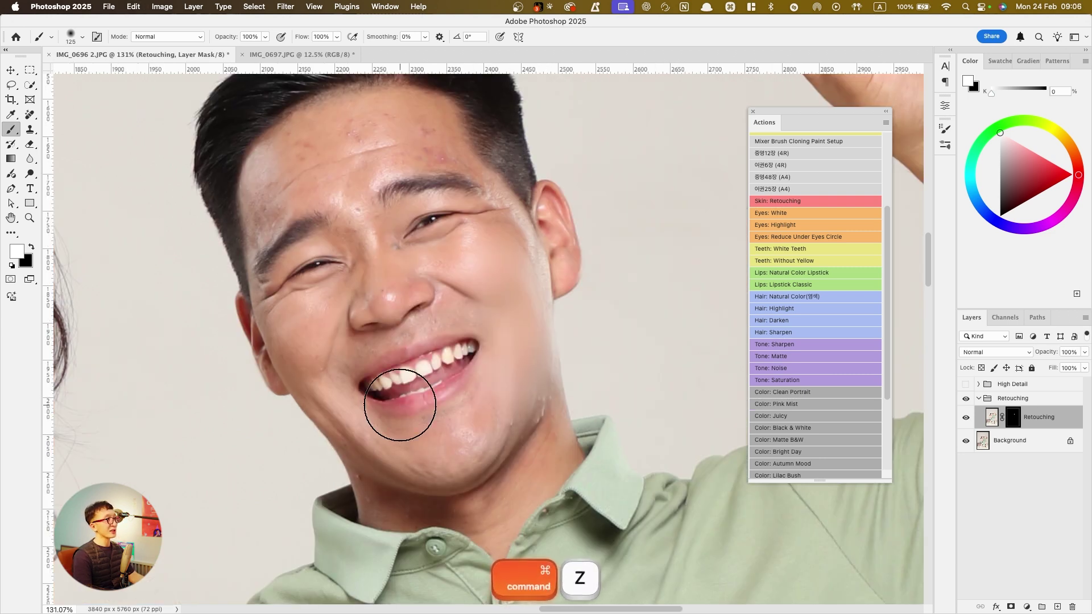
Undo the remaining brush strokes on the Retouching layer mask
key(super+z)
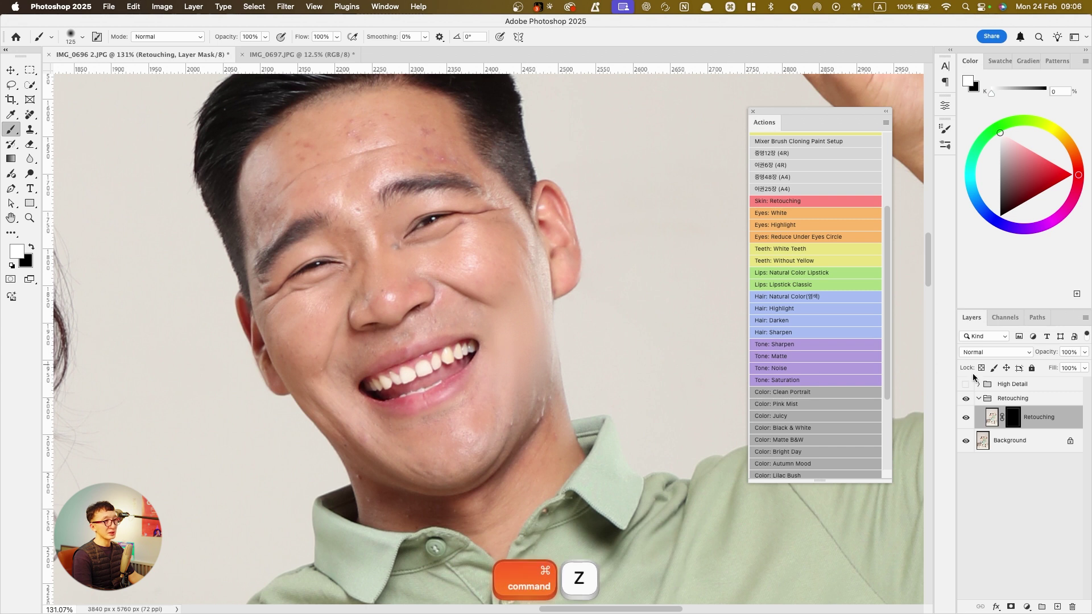
key(super+z)
key(super+z)
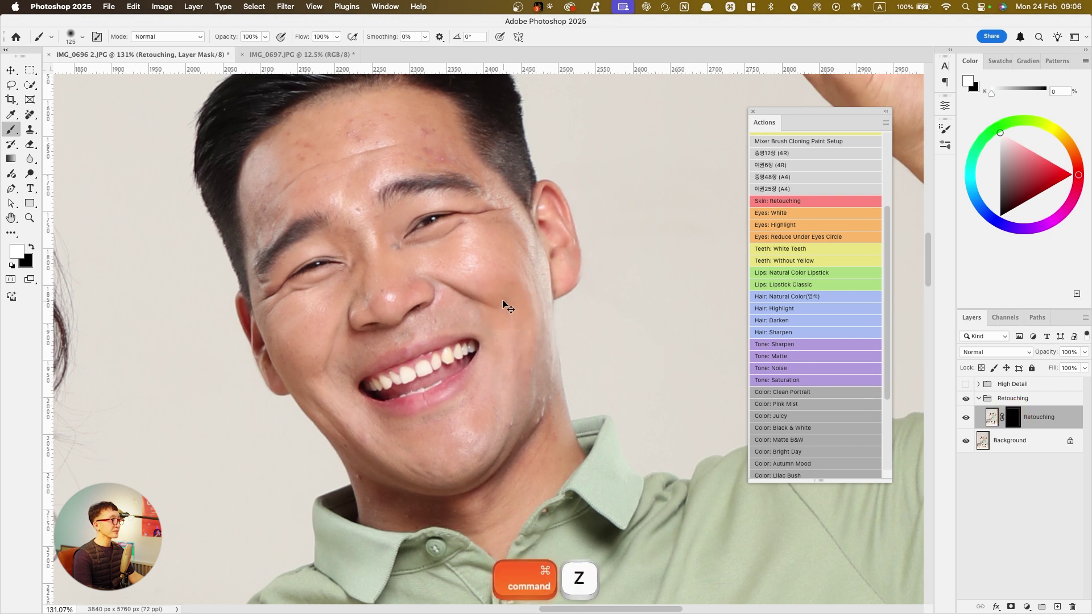
Reduce the brush size to 80 px while painting the Retouching mask over the man's cheeks and jaw
key(bracketleft)
key(bracketleft)
key(bracketleft)
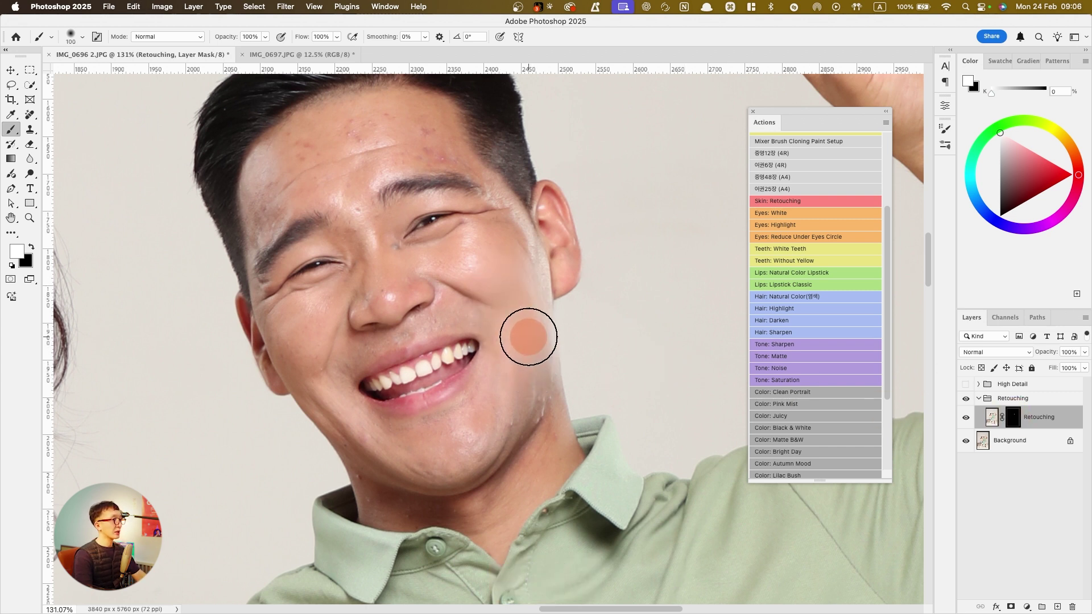
mouse_move(527, 402)
mouse_down()
mouse_move(455, 439)
mouse_move(393, 442)
mouse_move(461, 431)
mouse_move(394, 456)
mouse_move(327, 380)
mouse_move(334, 396)
mouse_move(305, 336)
mouse_move(298, 350)
mouse_move(308, 318)
mouse_up()
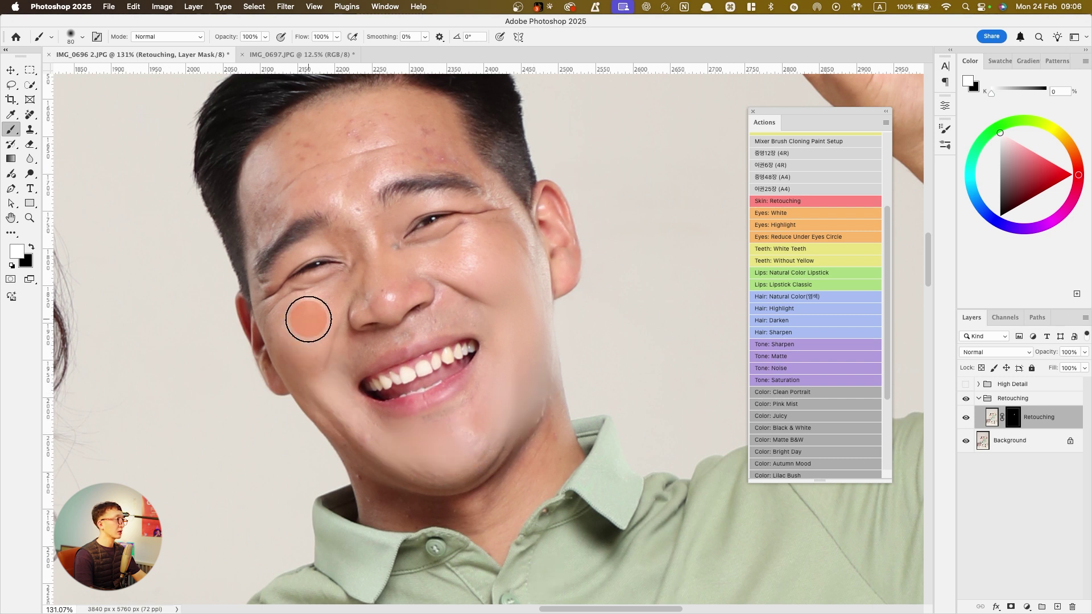
drag(461, 268, 488, 268)
Set the brush size to 90 px and paint the Retouching mask over the man's forehead, brow area and chin
key(bracketleft)
key(bracketright)
key(bracketright)
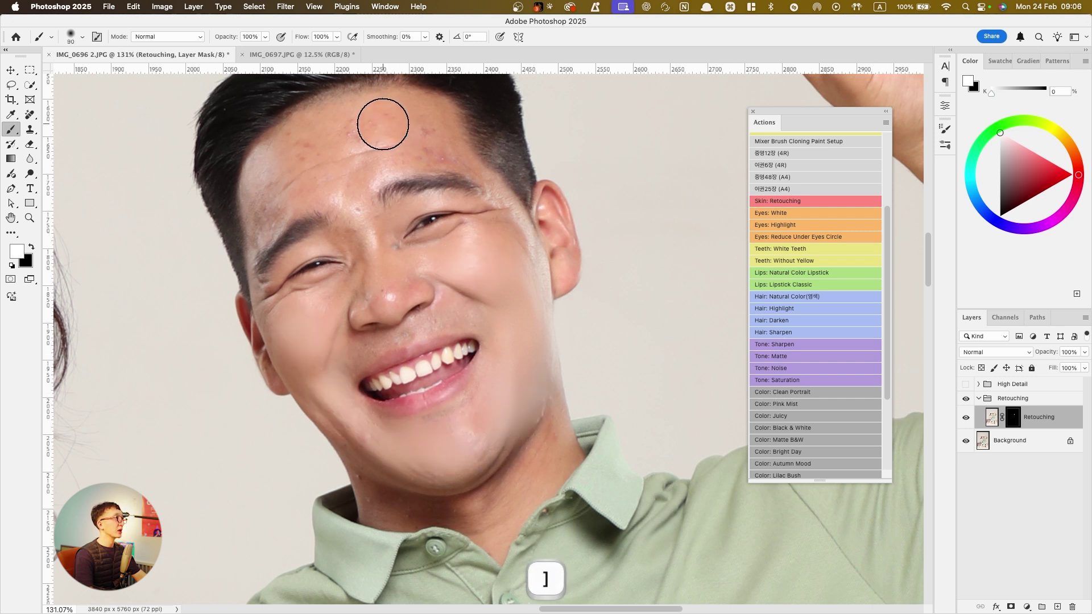
mouse_move(336, 126)
mouse_down()
mouse_move(303, 156)
mouse_move(338, 125)
mouse_move(296, 142)
mouse_move(266, 198)
mouse_up()
drag(387, 114, 458, 158)
mouse_move(370, 168)
mouse_down()
mouse_move(353, 187)
mouse_move(358, 238)
mouse_up()
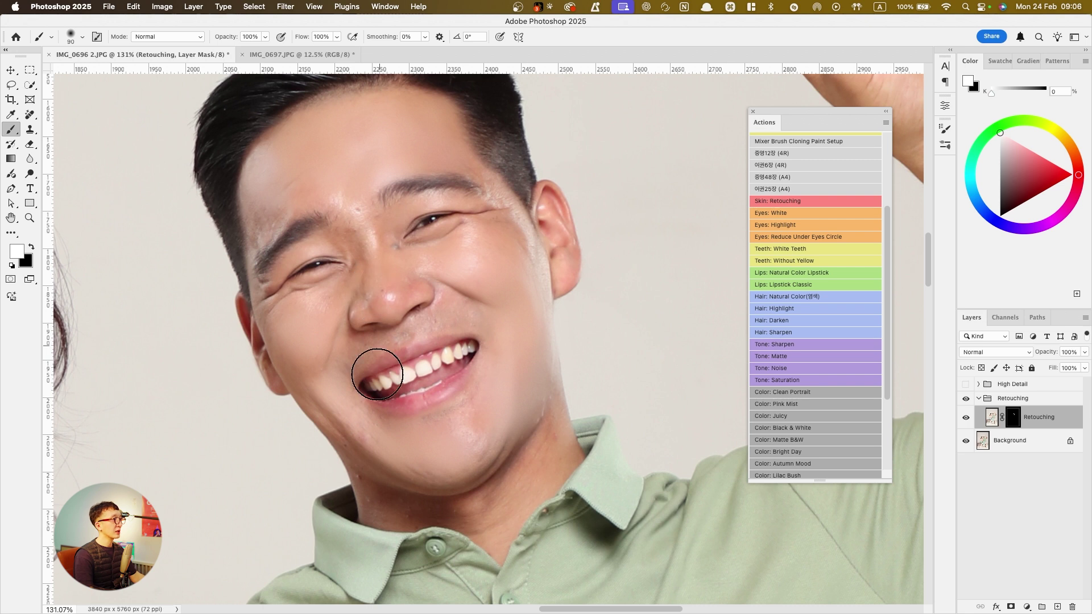
mouse_move(344, 439)
mouse_down()
mouse_move(422, 439)
mouse_move(476, 417)
mouse_move(431, 431)
mouse_move(460, 454)
mouse_up()
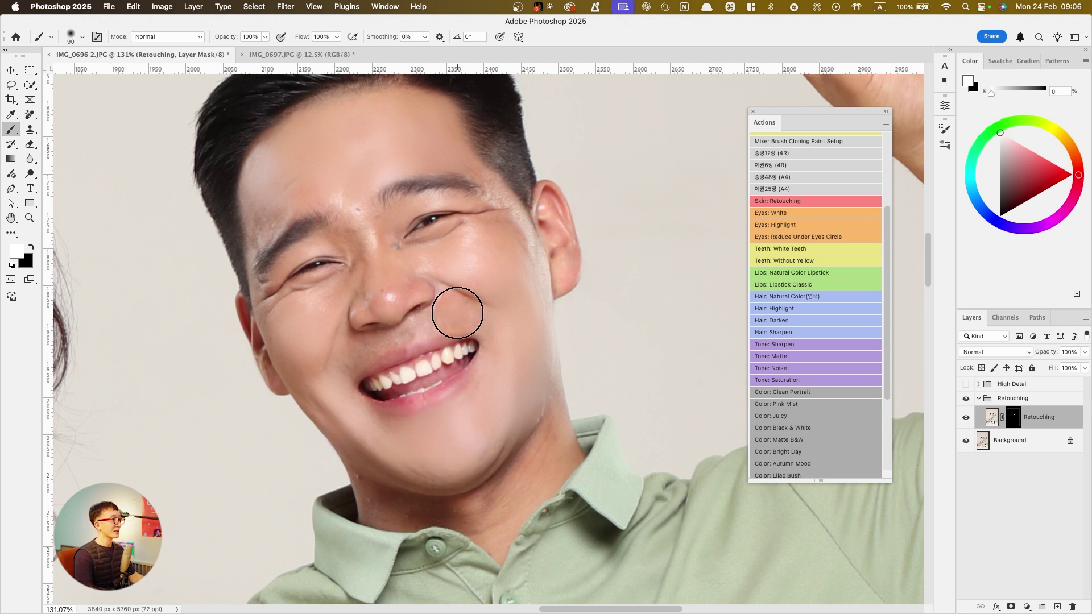
Compare the man's face with and without the Retouching layer by toggling the layer's visibility
scroll(461, 309, down, 3)
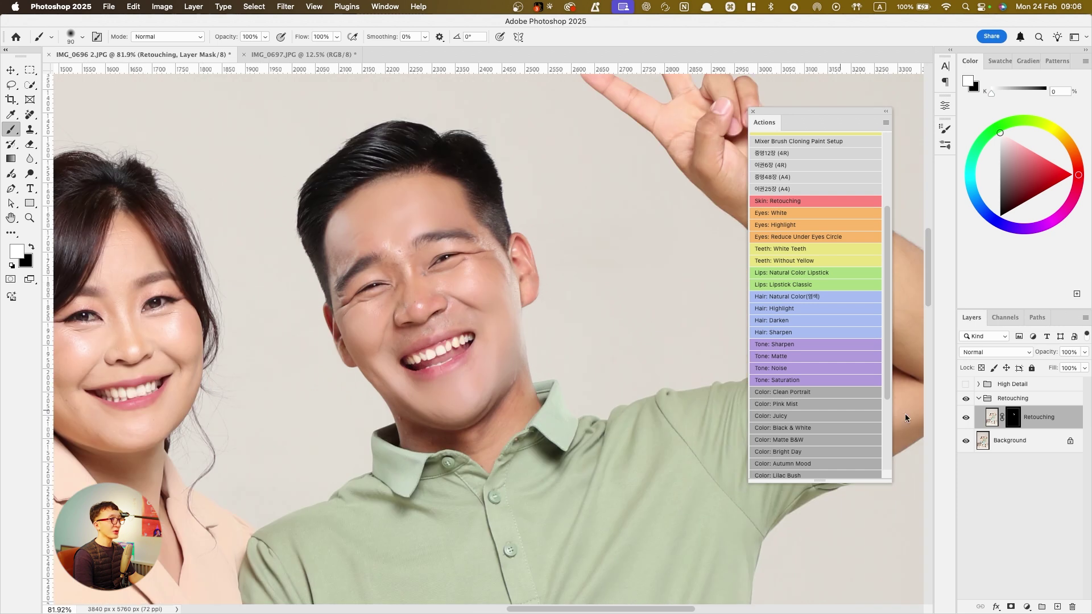
click(966, 419)
click(966, 419)
click(966, 419)
click(966, 419)
click(480, 321)
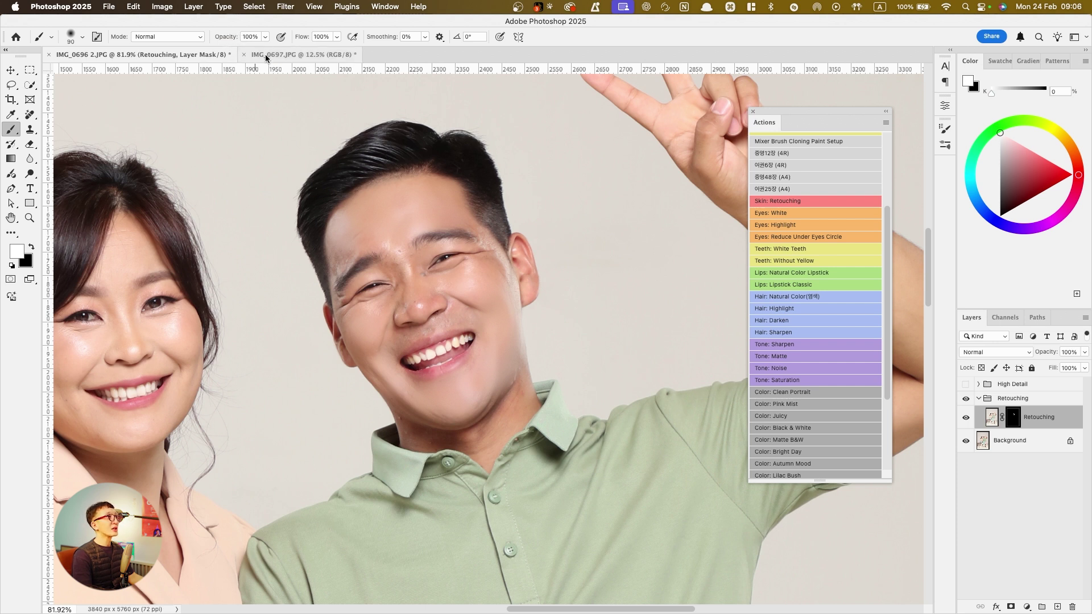
Try a brush opacity of 2%, return to the Brush tool and change its opacity to 50%
click(254, 36)
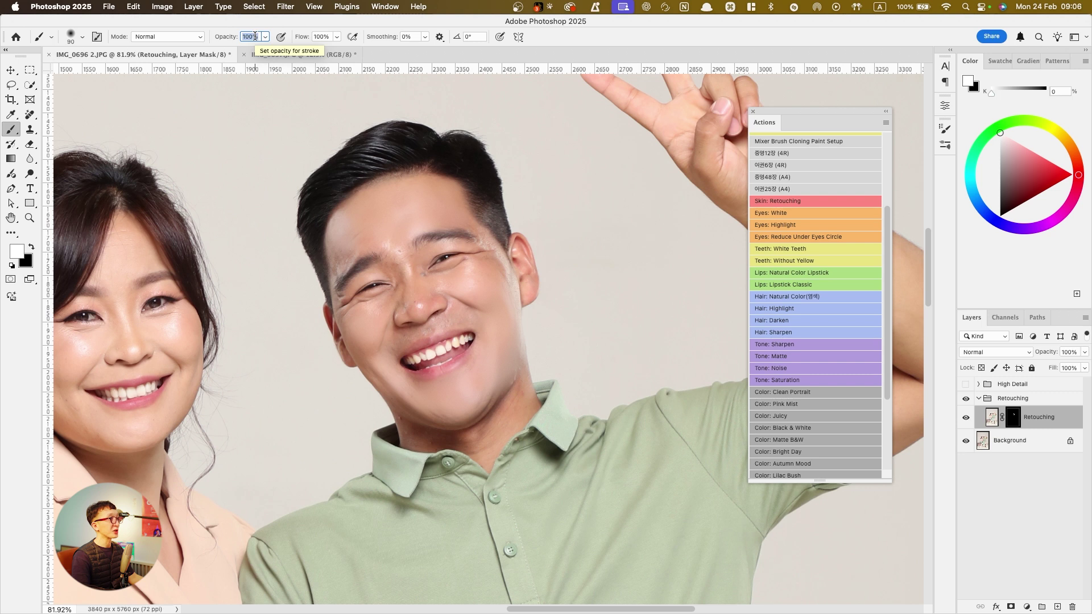
text(2)
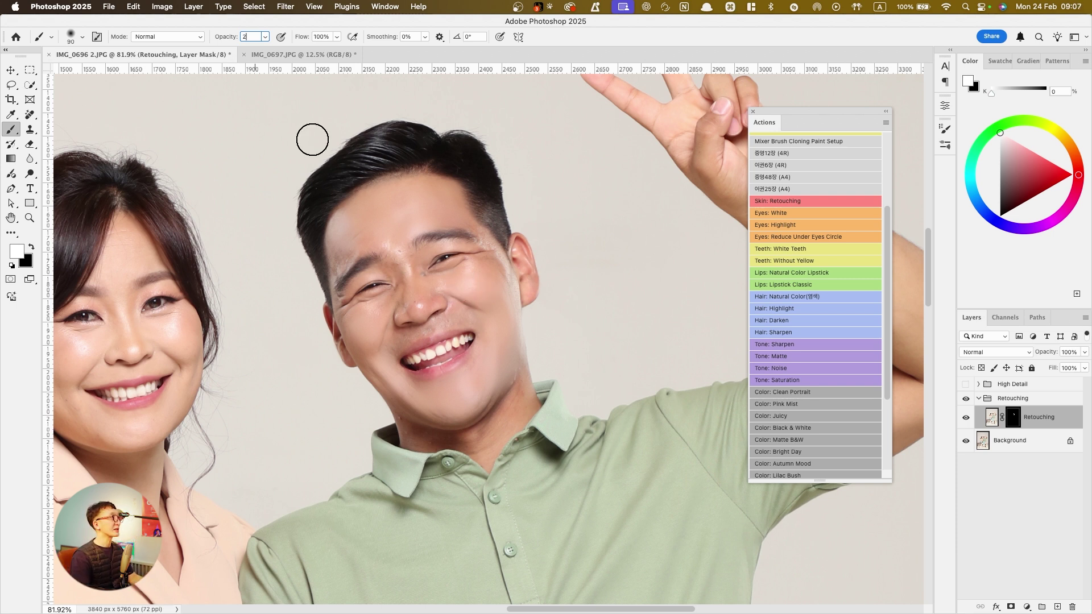
key(super)
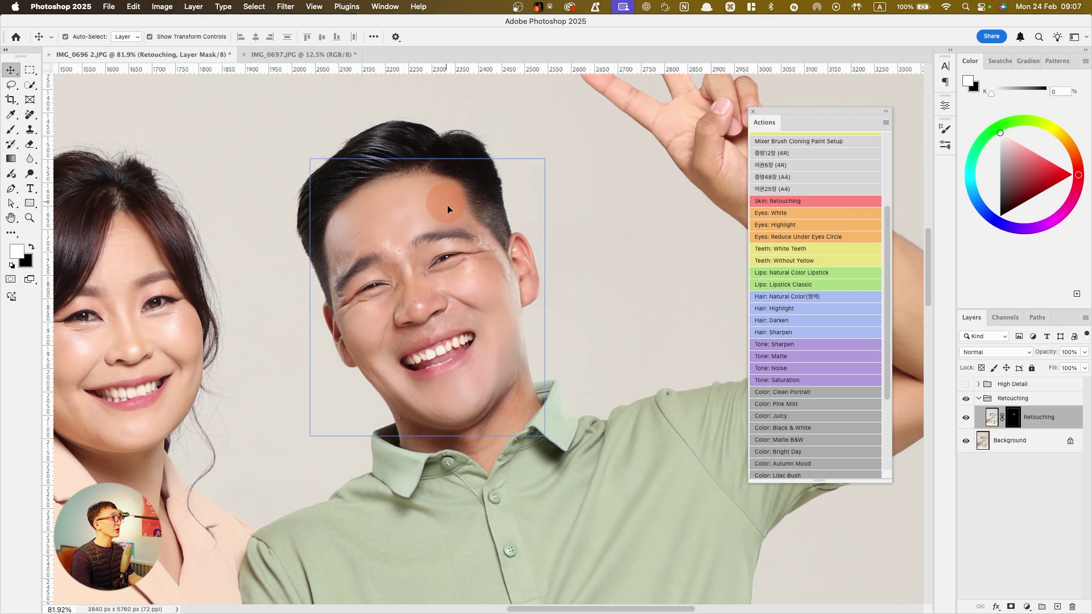
click(10, 129)
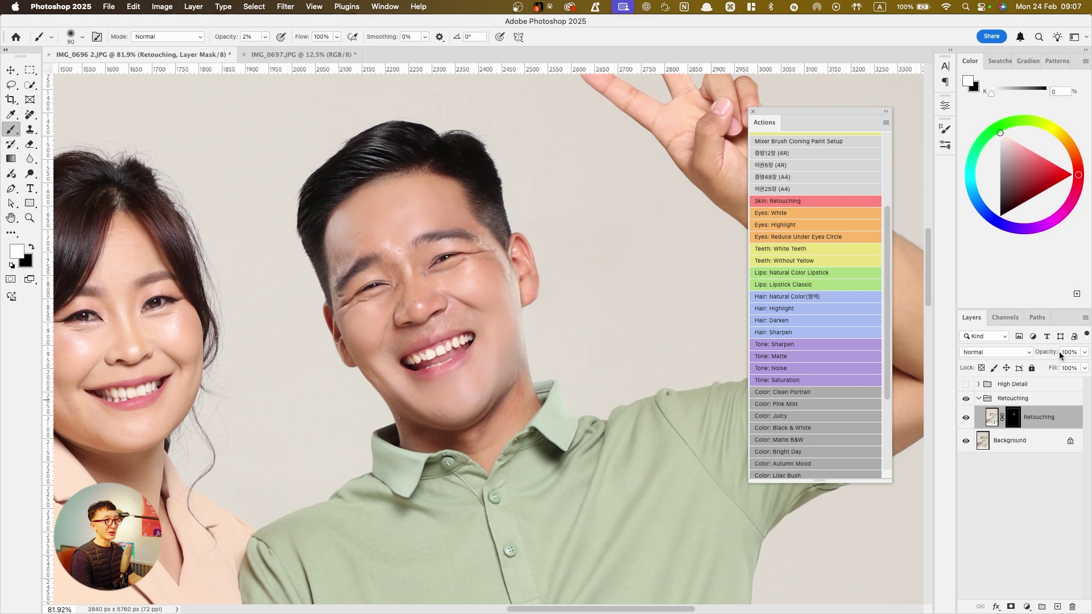
key(5)
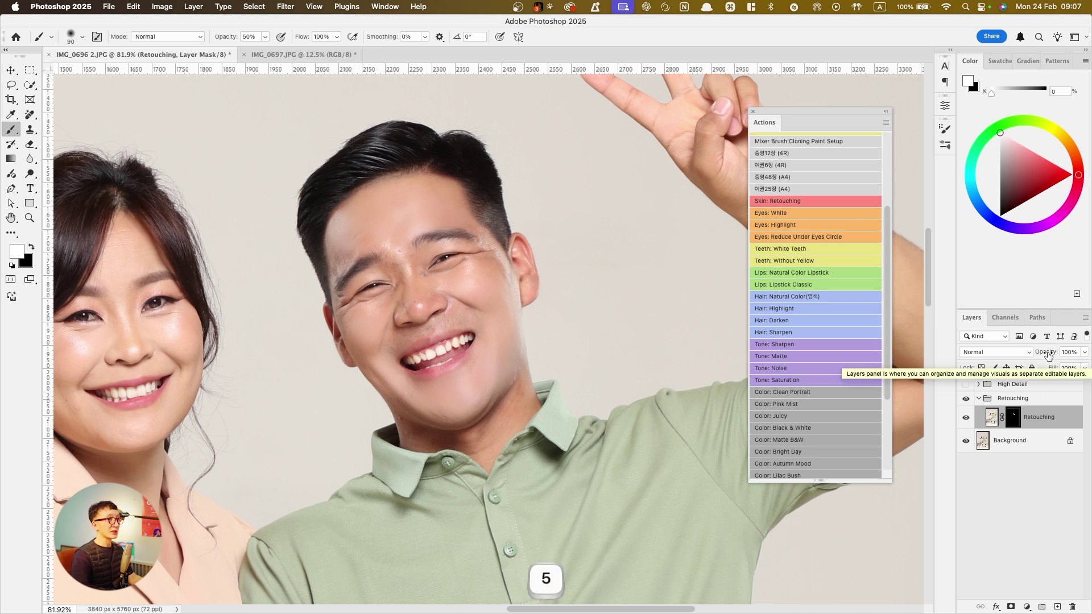
Set the Retouching layer's opacity to 50% and compare the photo with the layer hidden and shown
click(1048, 354)
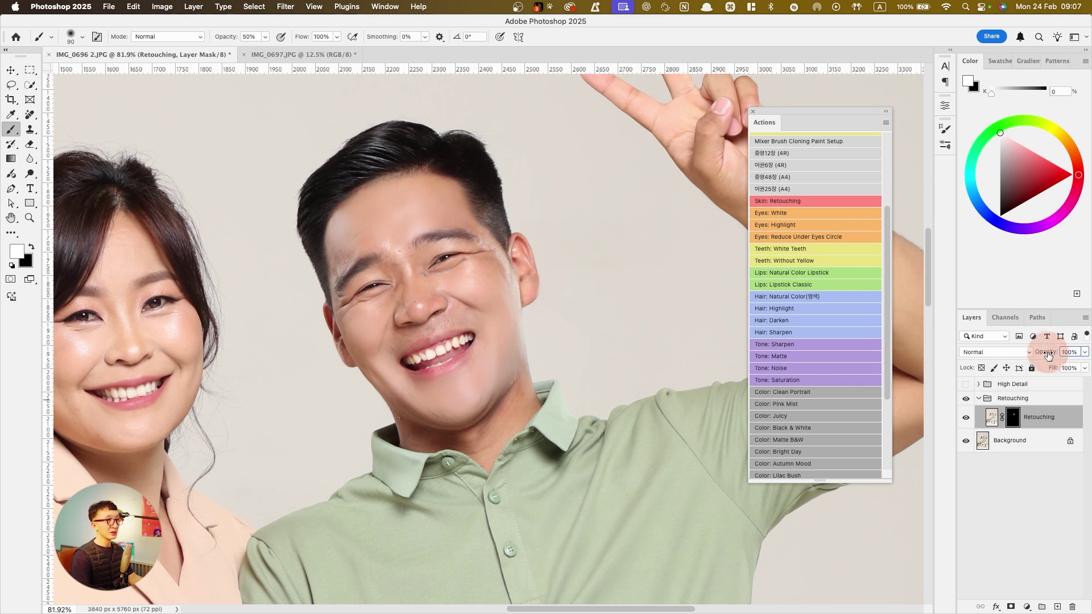
key(5)
key(super+a)
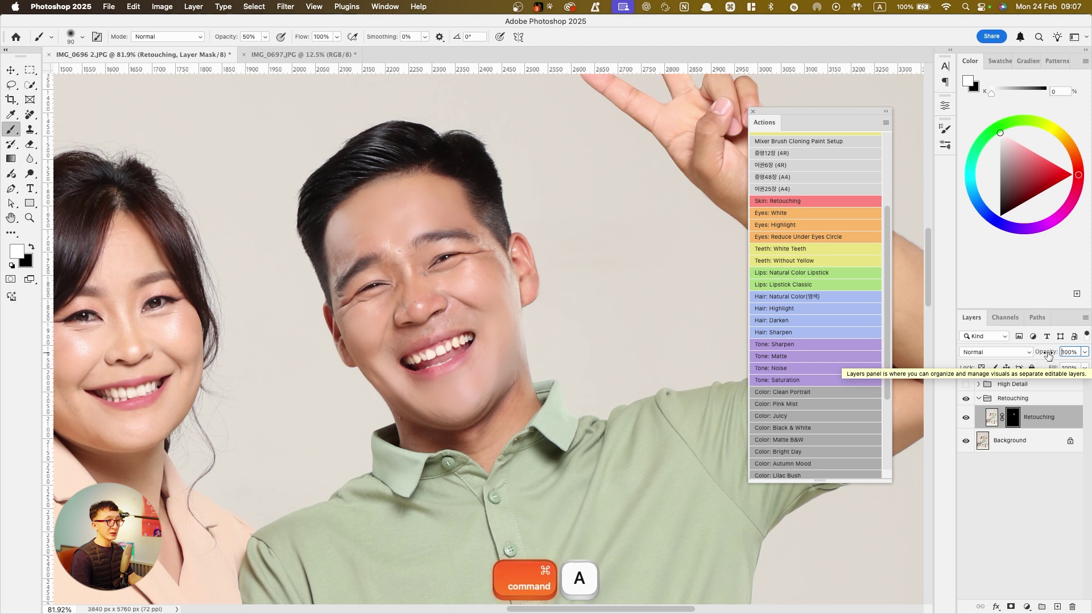
mouse_move(1048, 353)
mouse_down()
mouse_move(1007, 356)
mouse_move(1060, 355)
mouse_up()
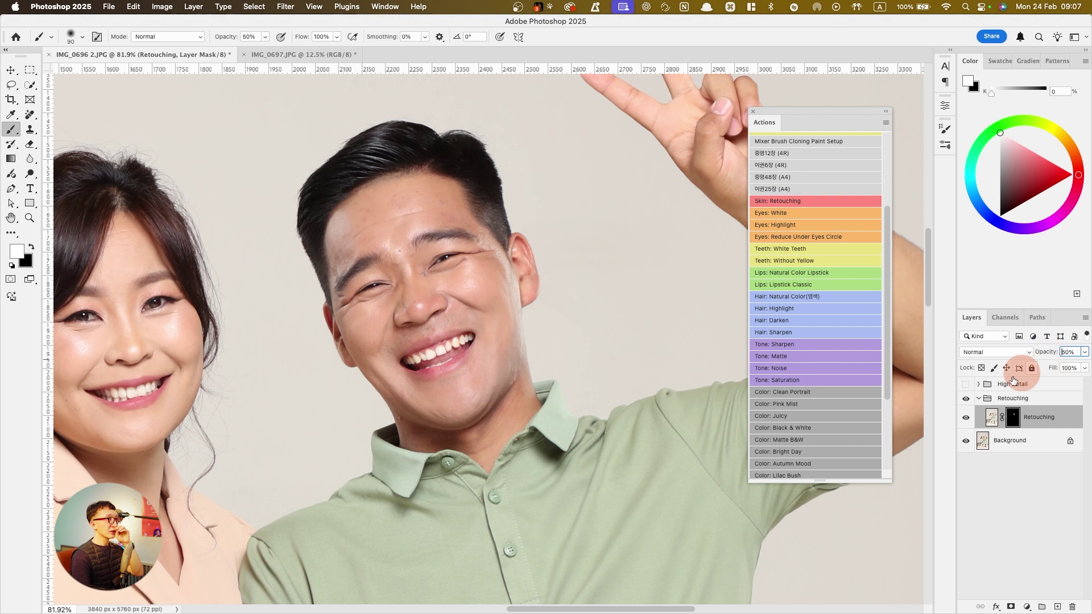
click(967, 418)
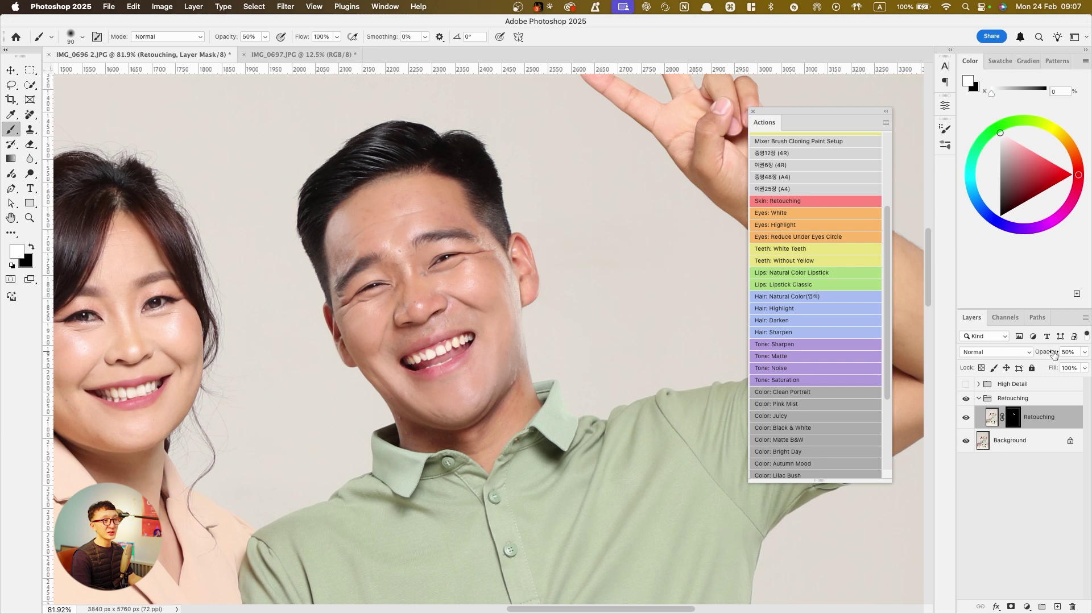
click(966, 417)
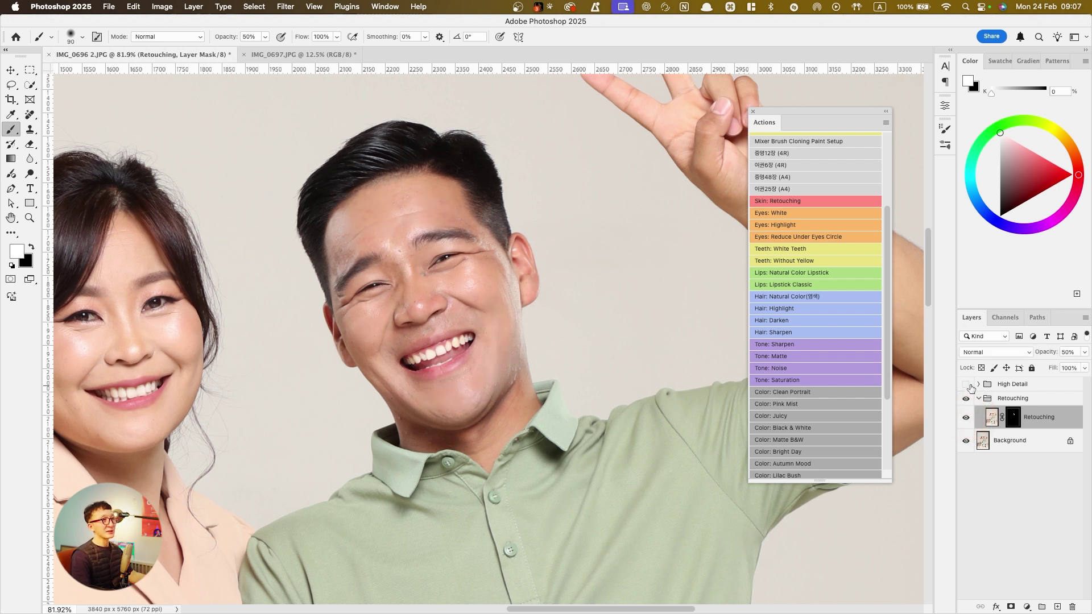
Compare the photo with and without the High Detail group, leave the group shown and check the couple
click(967, 385)
click(966, 385)
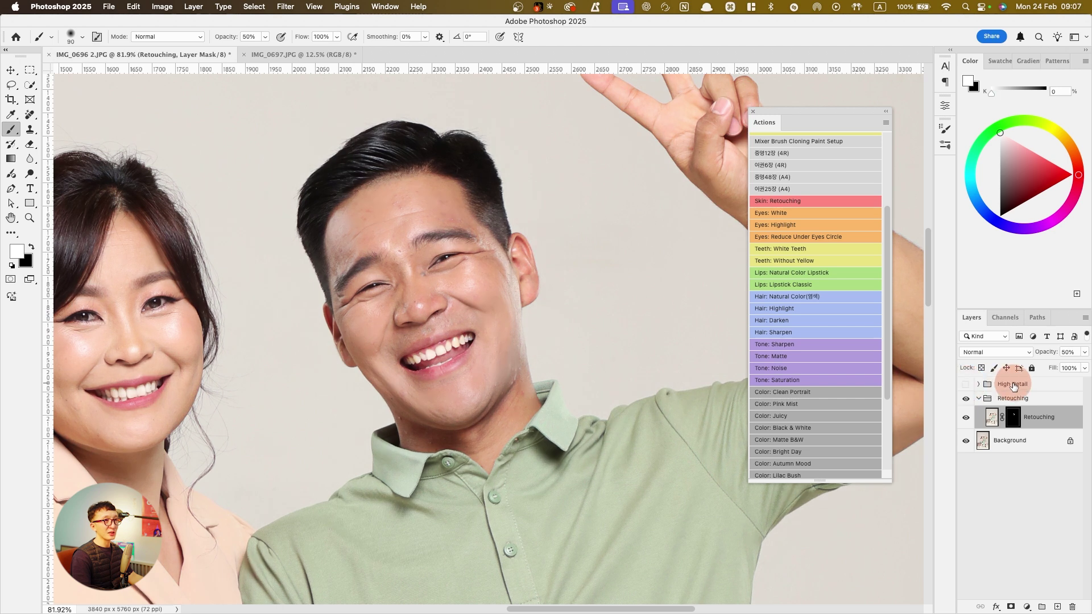
click(968, 385)
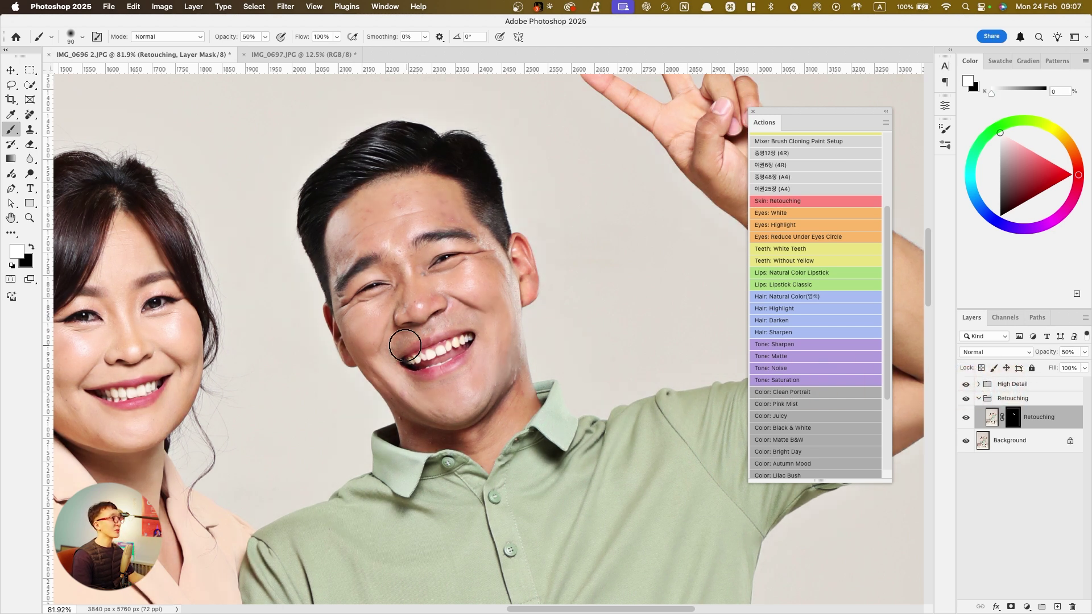
scroll(348, 340, down, 5)
scroll(348, 340, up, 5)
scroll(348, 340, down, 2)
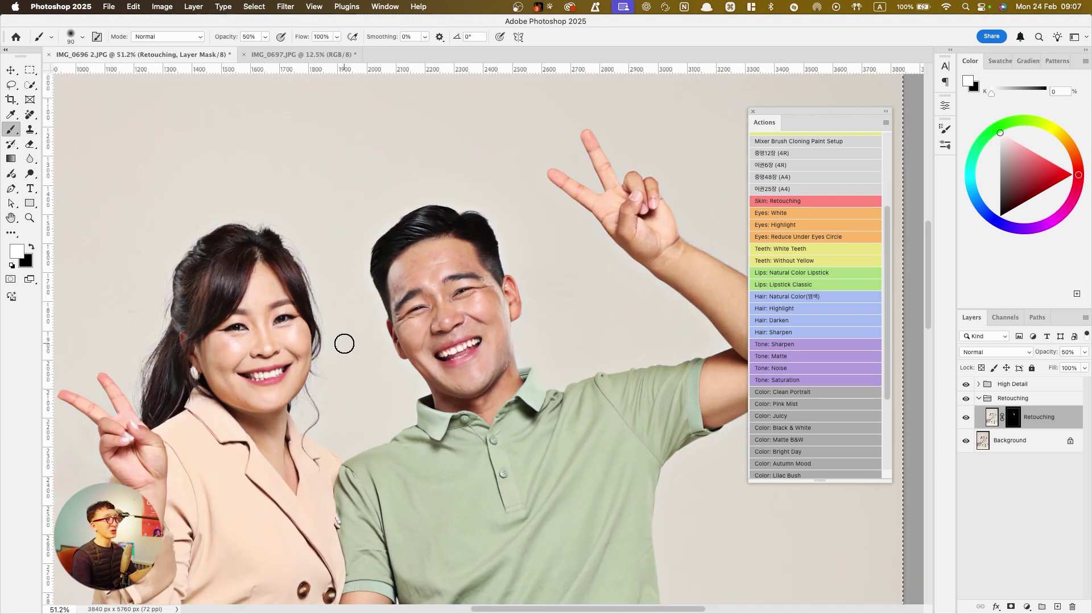
Expand and select the High Detail group, raise its opacity to 100% and clear the canvas selection
click(978, 384)
click(1040, 385)
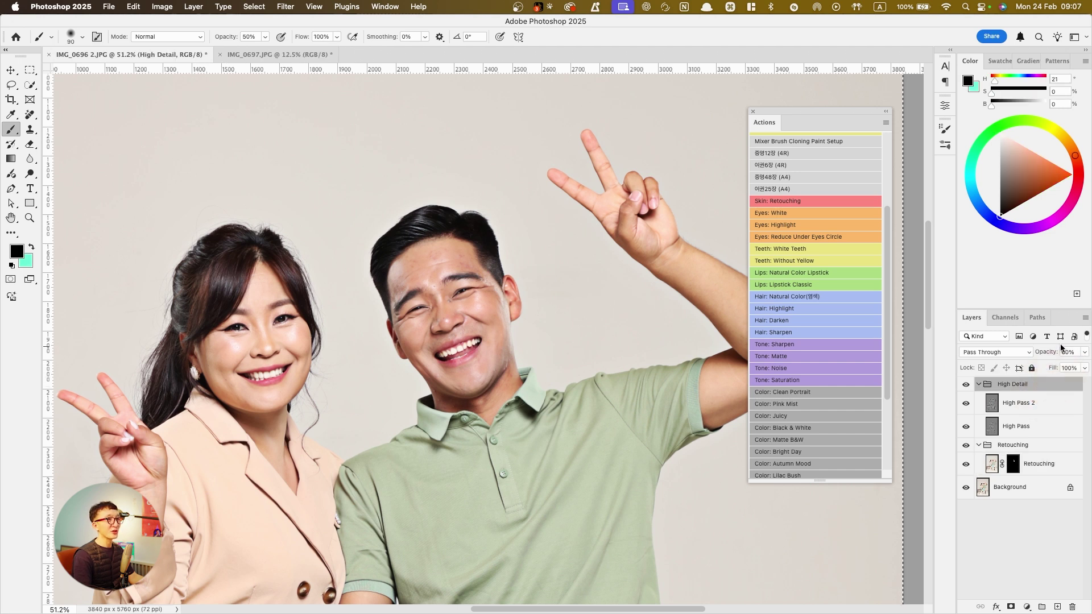
drag(1041, 351, 1087, 357)
scroll(414, 312, down, 5)
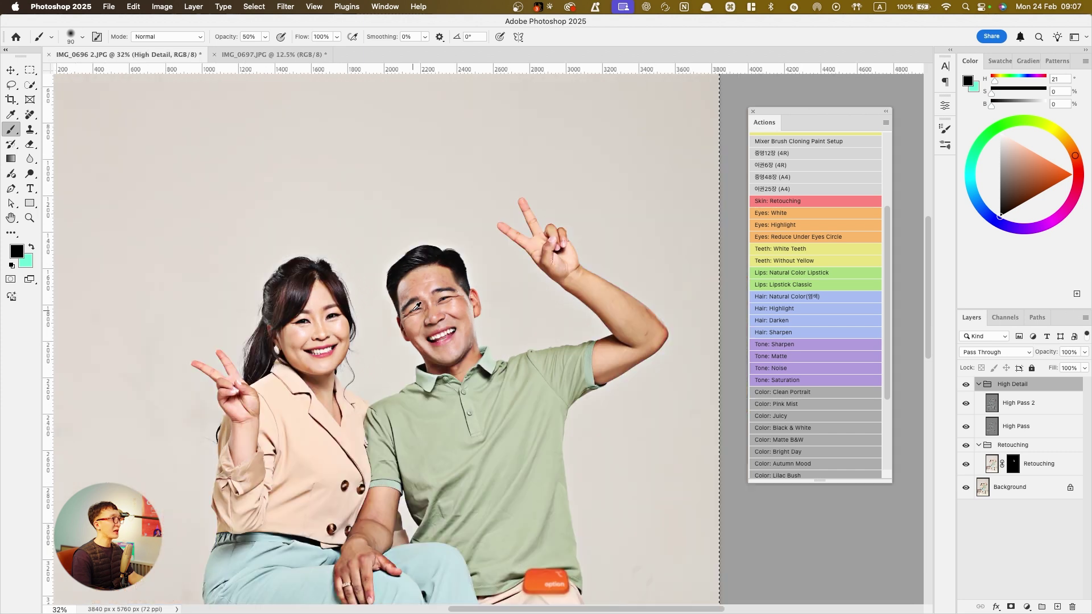
scroll(414, 312, up, 3)
key(super+d)
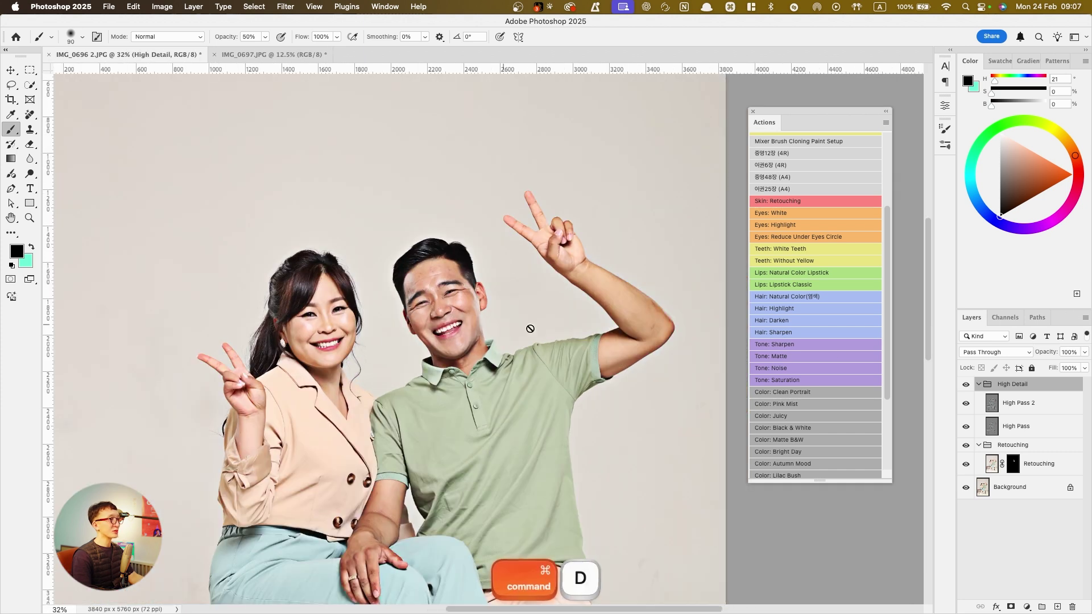
Set the High Detail group's opacity to 20%, adjust it to 34% and finally to 42%
click(1063, 351)
text(20)
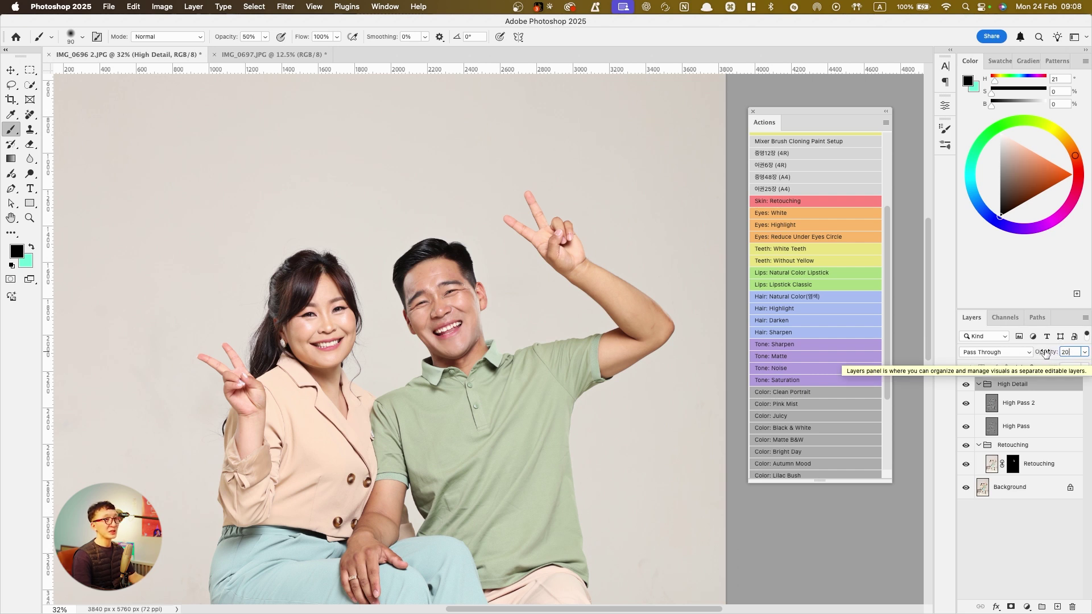
click(1044, 353)
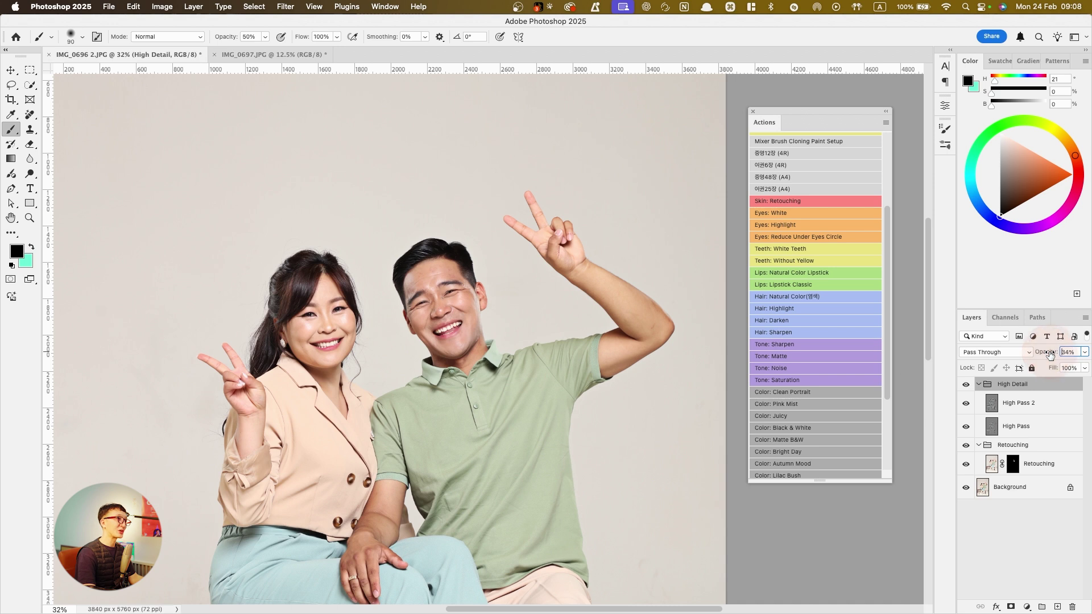
scroll(440, 397, up, 3)
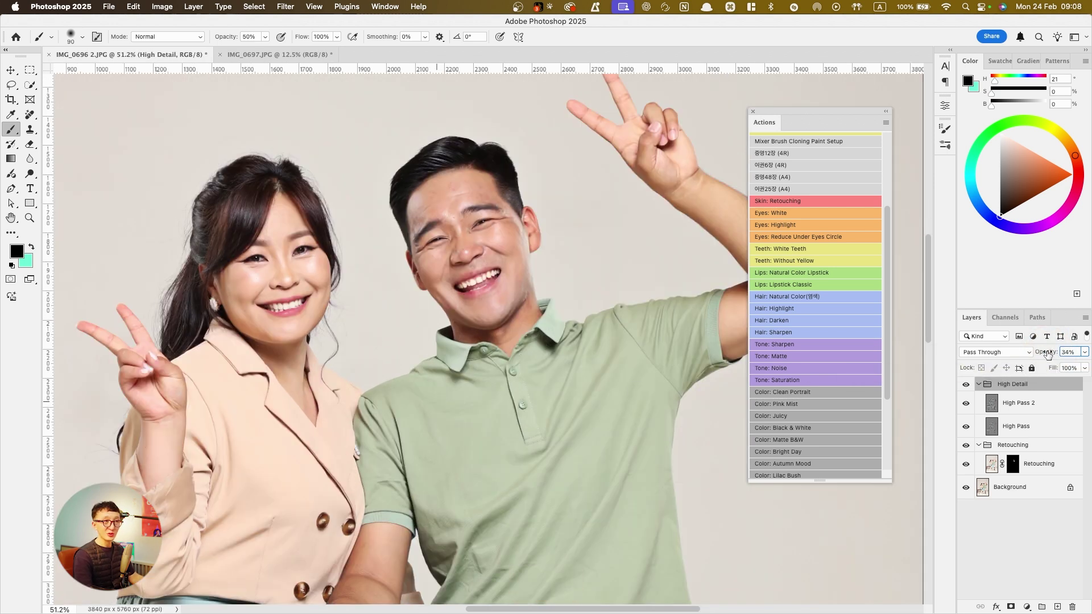
mouse_move(1050, 354)
mouse_down()
mouse_move(1074, 355)
mouse_move(1038, 358)
mouse_up()
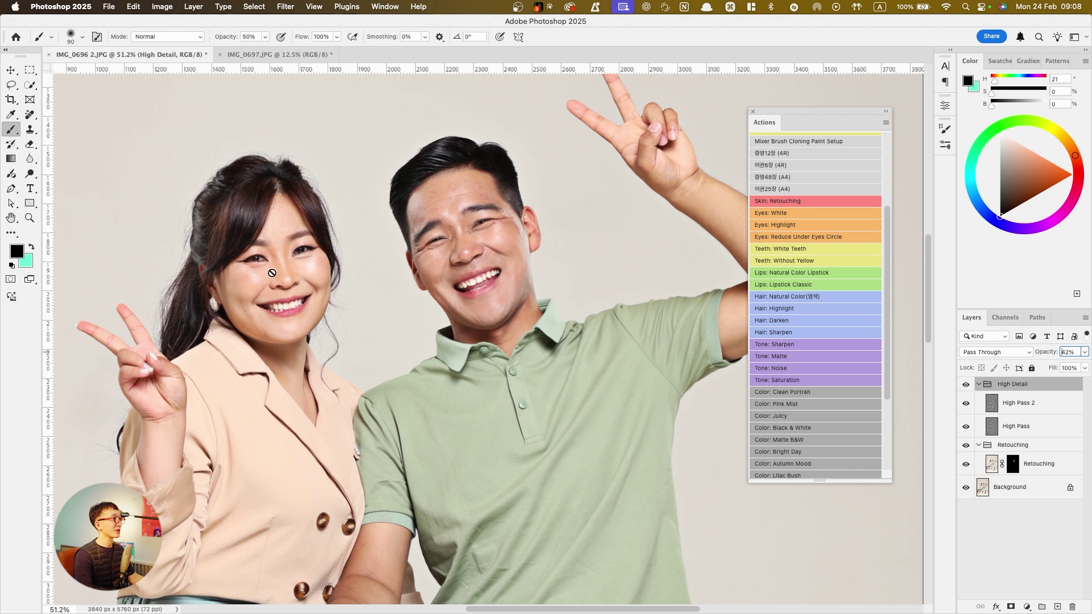
Select the Retouching layer's mask, make white the foreground color and set the brush opacity to 41% for the woman's face
key(alt)
click(1040, 463)
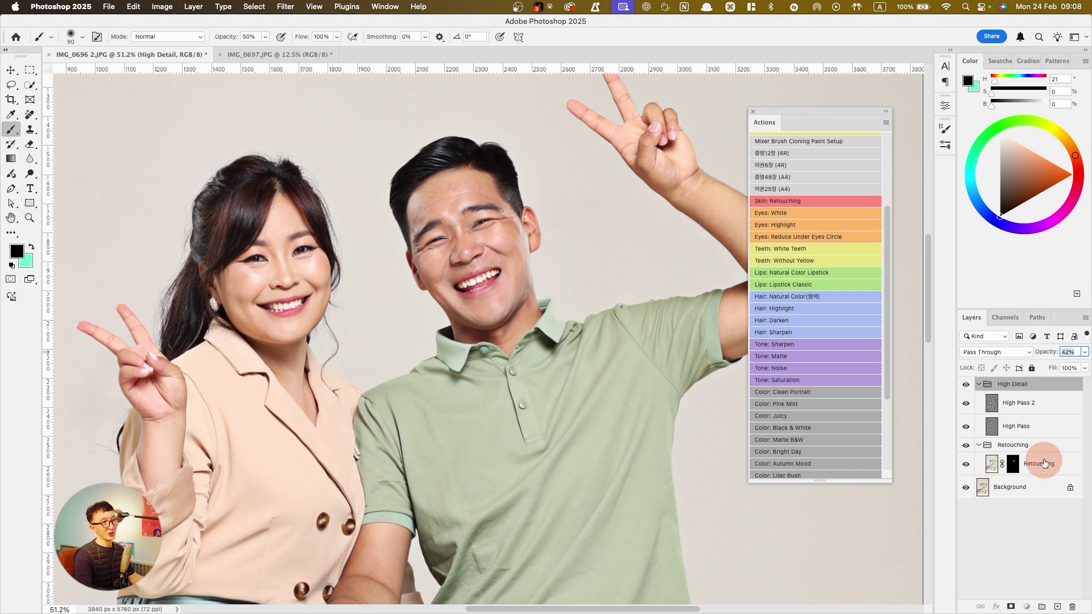
click(1012, 463)
key(x)
scroll(234, 255, up, 5)
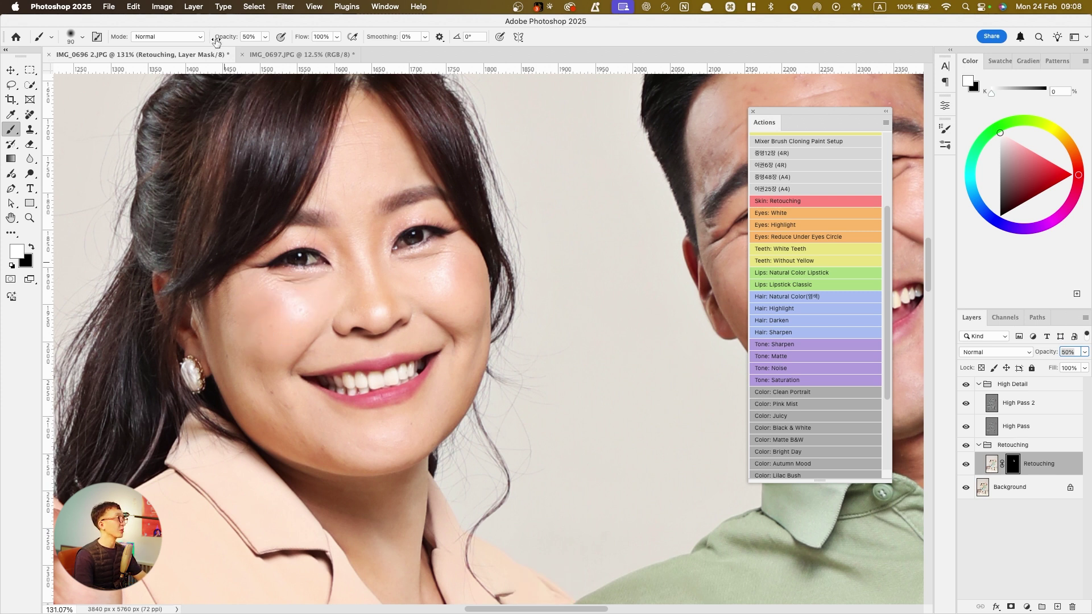
drag(223, 39, 211, 38)
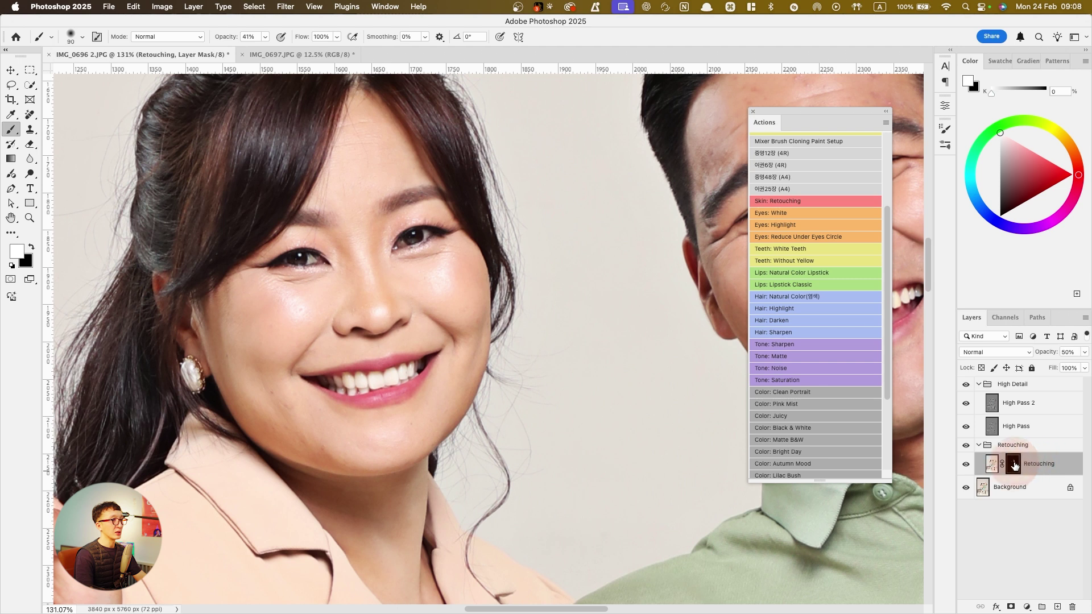
Enlarge the brush to 125 px and paint the Retouching mask over the woman's cheek at 41%, then at 100% brush opacity
key(bracketright)
key(bracketright)
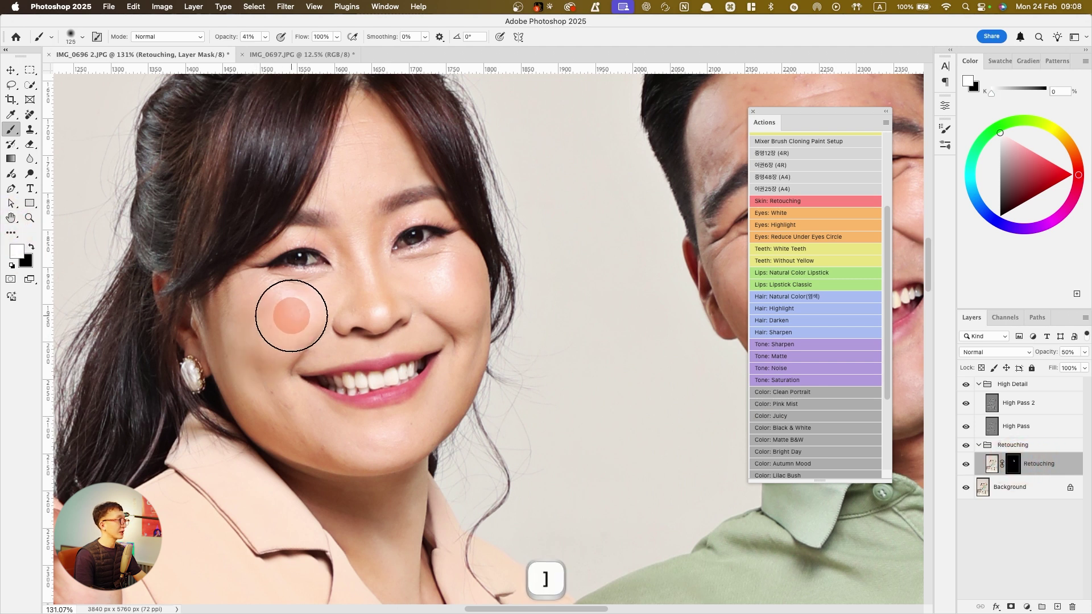
mouse_move(305, 308)
mouse_down()
mouse_move(254, 356)
mouse_move(253, 333)
mouse_move(262, 386)
mouse_move(314, 423)
mouse_move(264, 396)
mouse_move(316, 418)
mouse_up()
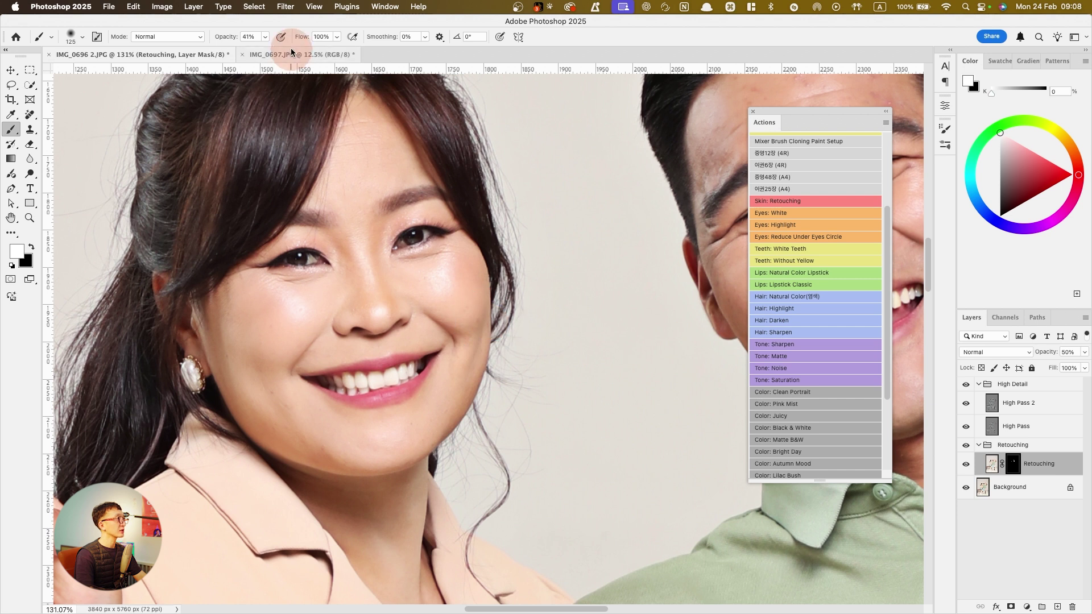
drag(232, 37, 433, 55)
drag(340, 285, 295, 302)
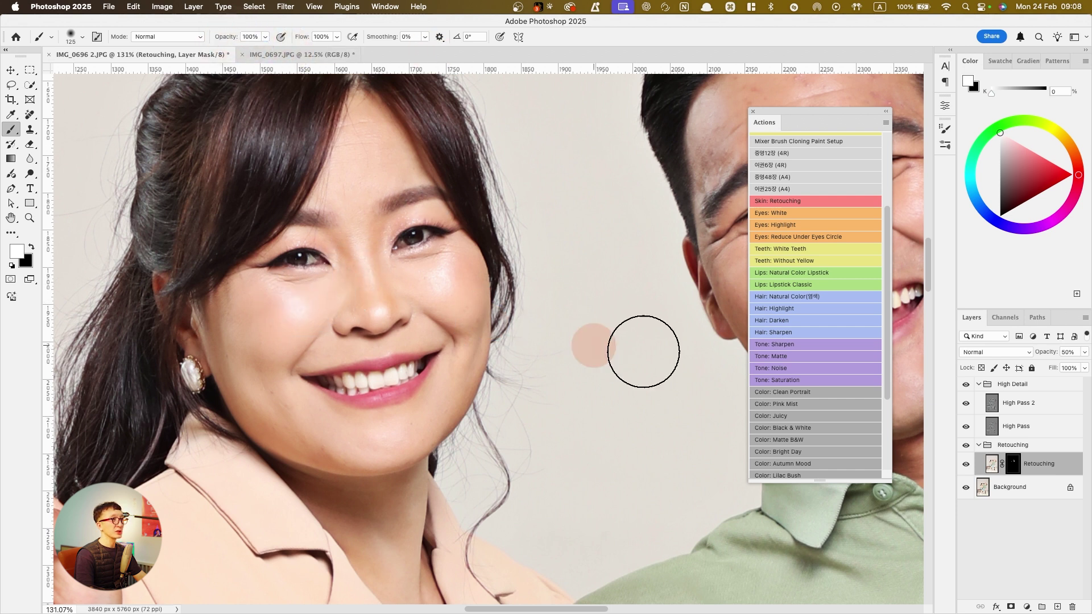
Set the Retouching layer's opacity to 100% and toggle its visibility to compare the woman's skin with and without it
drag(1032, 349, 1064, 350)
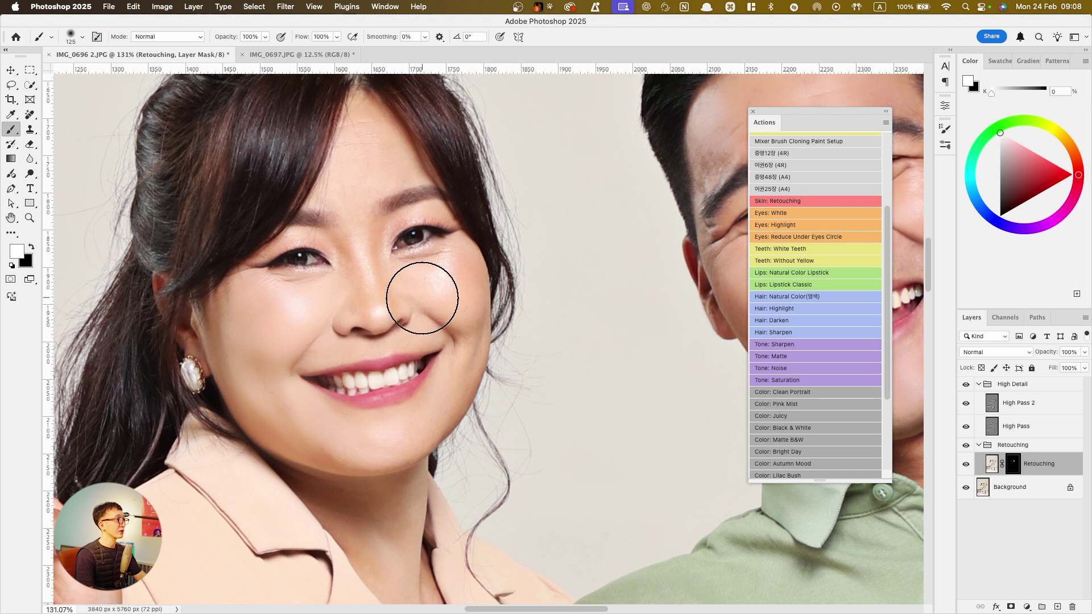
click(970, 464)
click(971, 464)
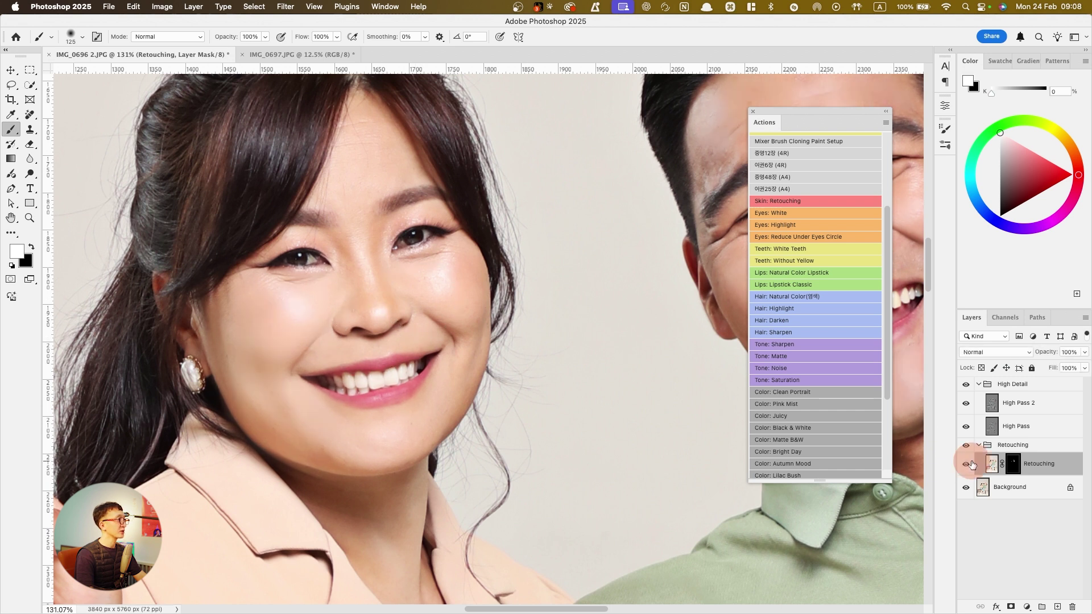
click(970, 464)
click(971, 464)
click(966, 464)
click(966, 464)
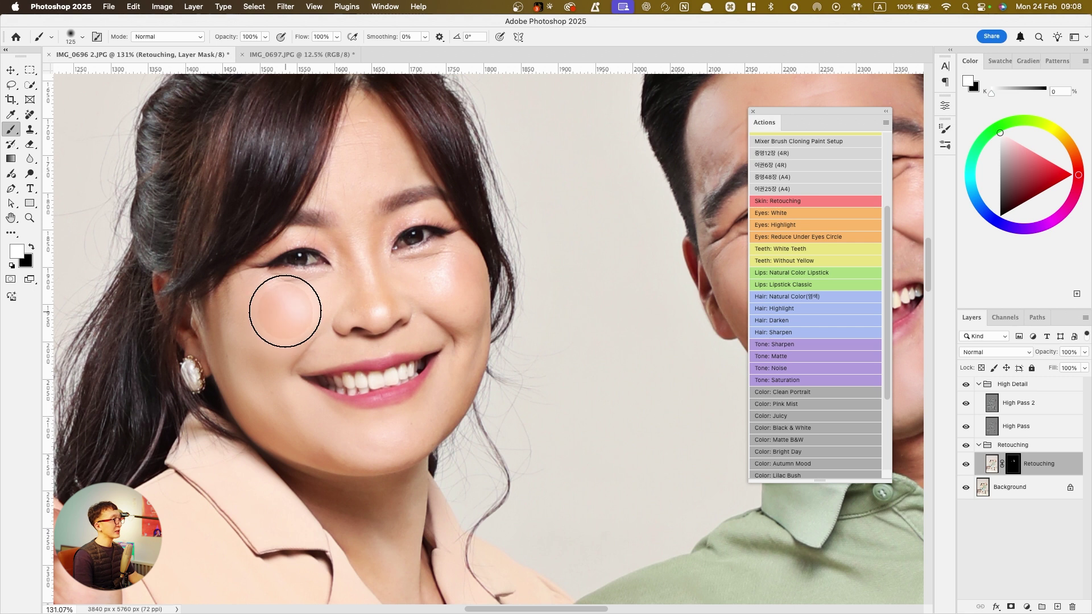
Select the High Detail group and collapse it
scroll(284, 311, down, 5)
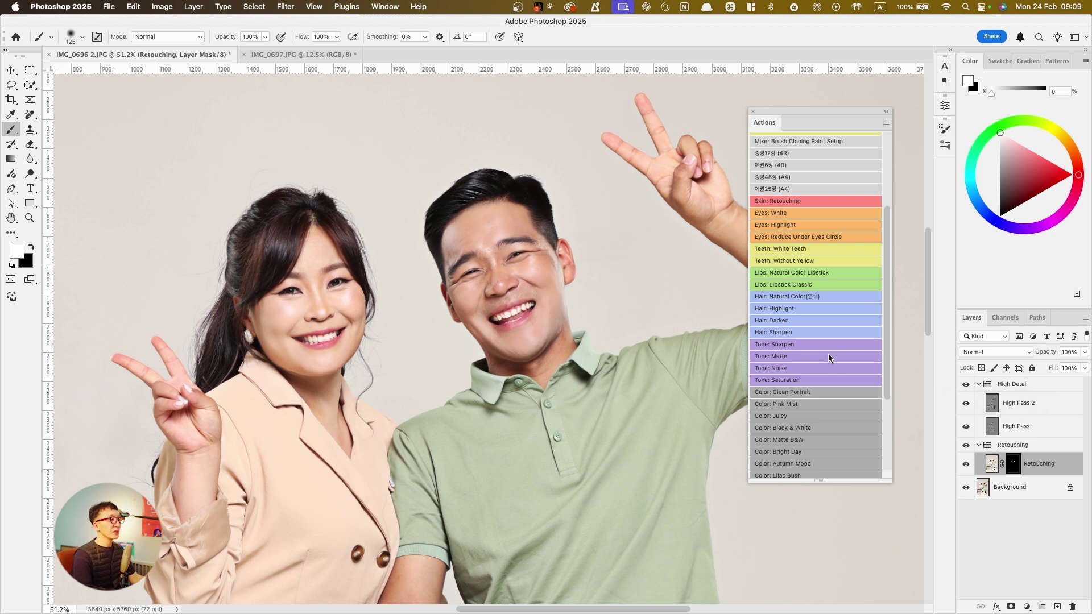
scroll(532, 364, down, 3)
scroll(504, 293, up, 8)
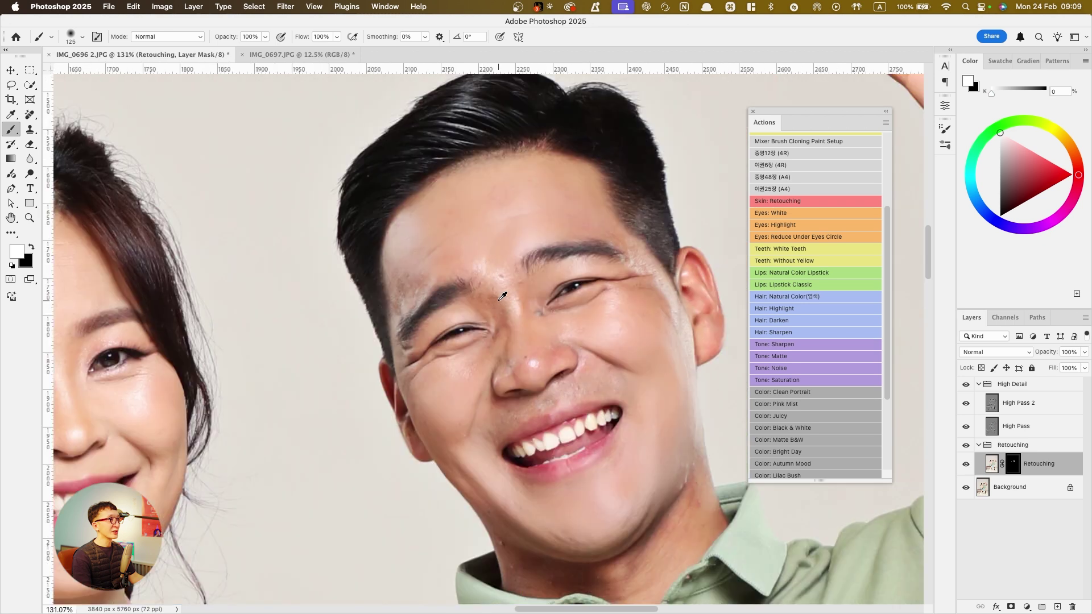
scroll(504, 292, down, 3)
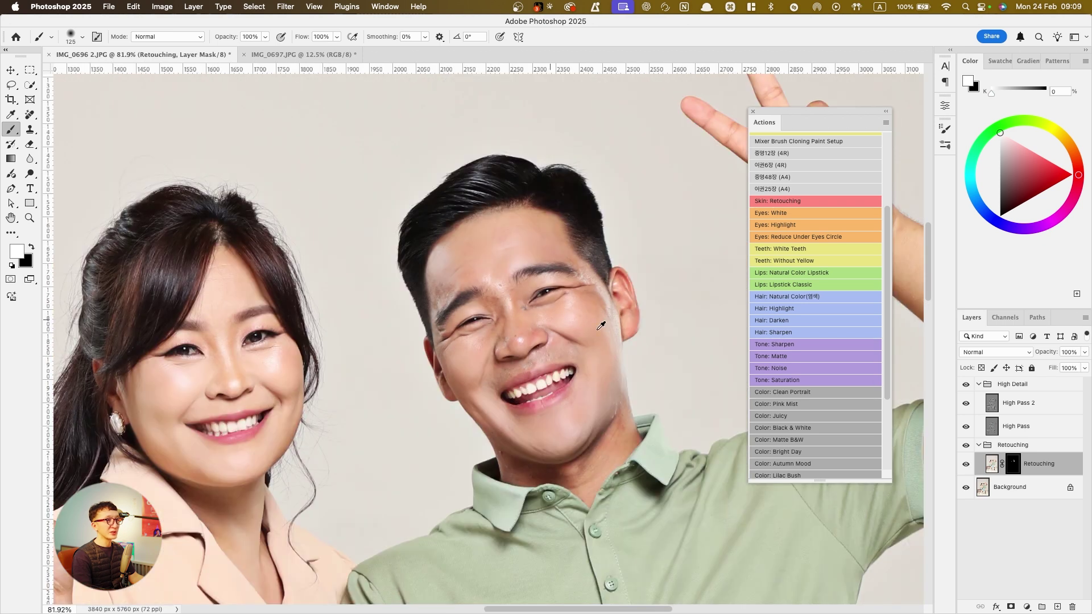
click(1023, 385)
click(979, 384)
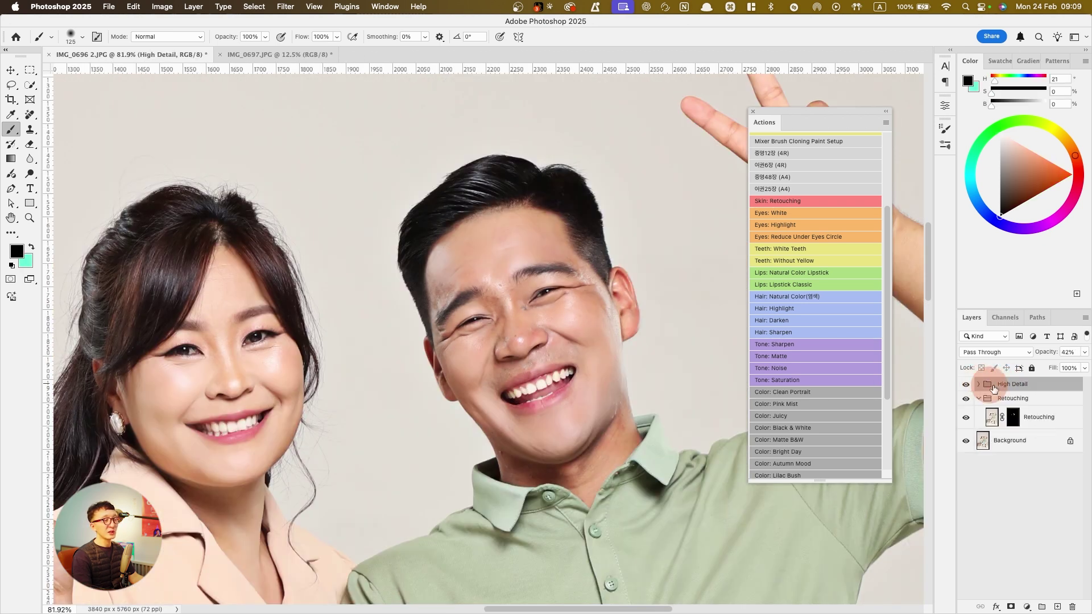
Run the Eyes: White action, dismiss its completion message and select the new Eyes: White group's mask
key(super+1)
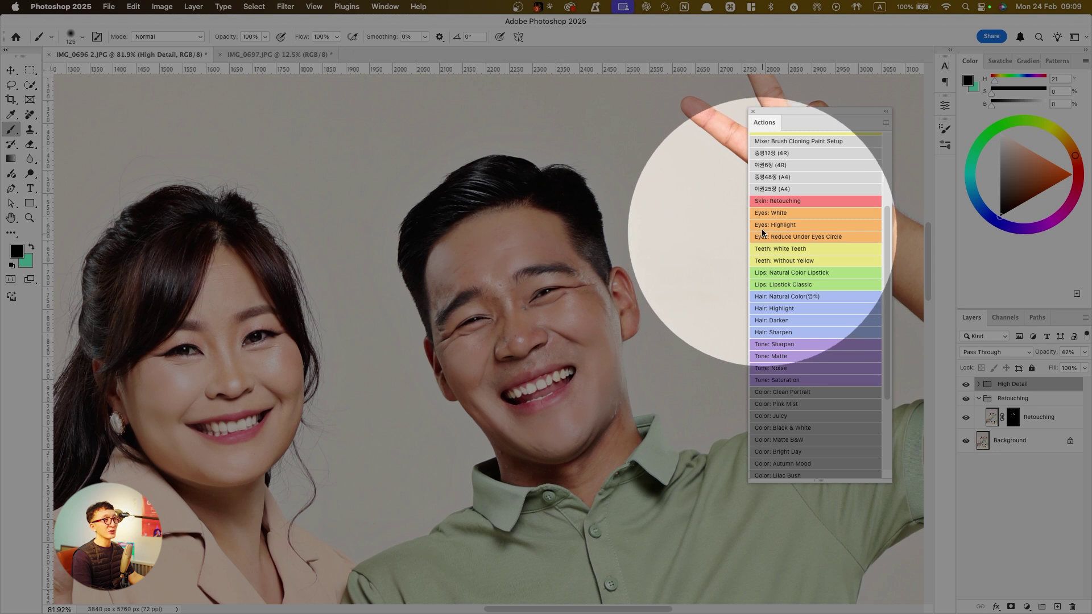
key(super+1)
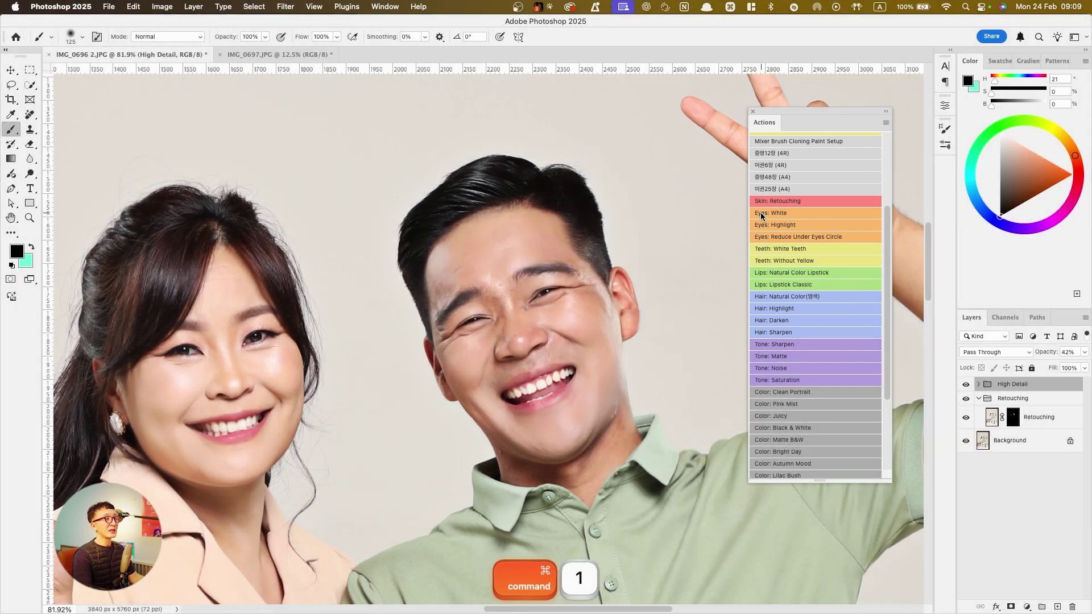
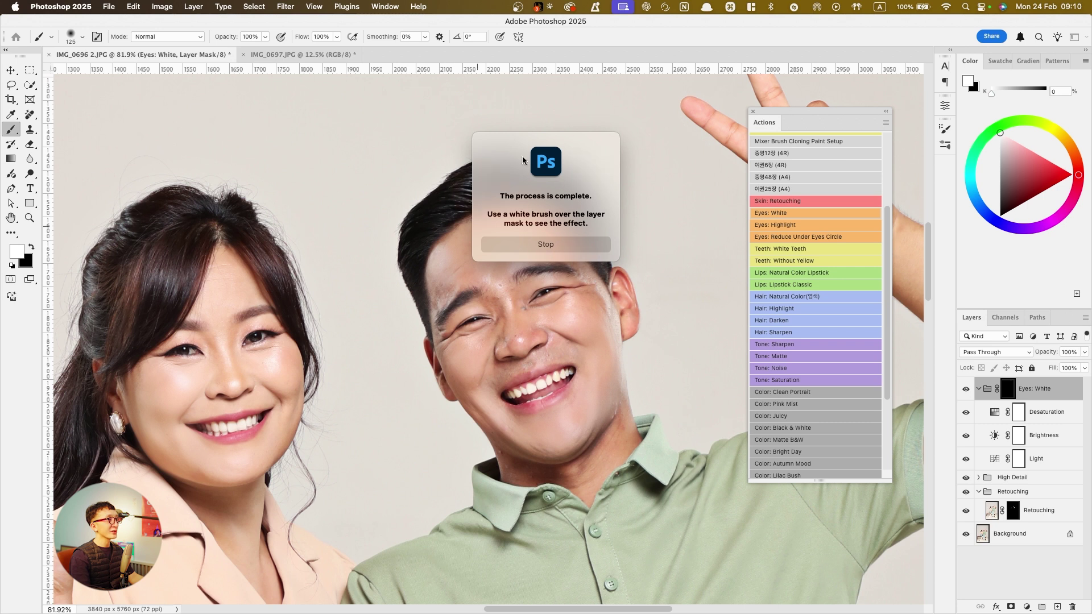
click(551, 245)
click(973, 386)
click(979, 389)
click(978, 388)
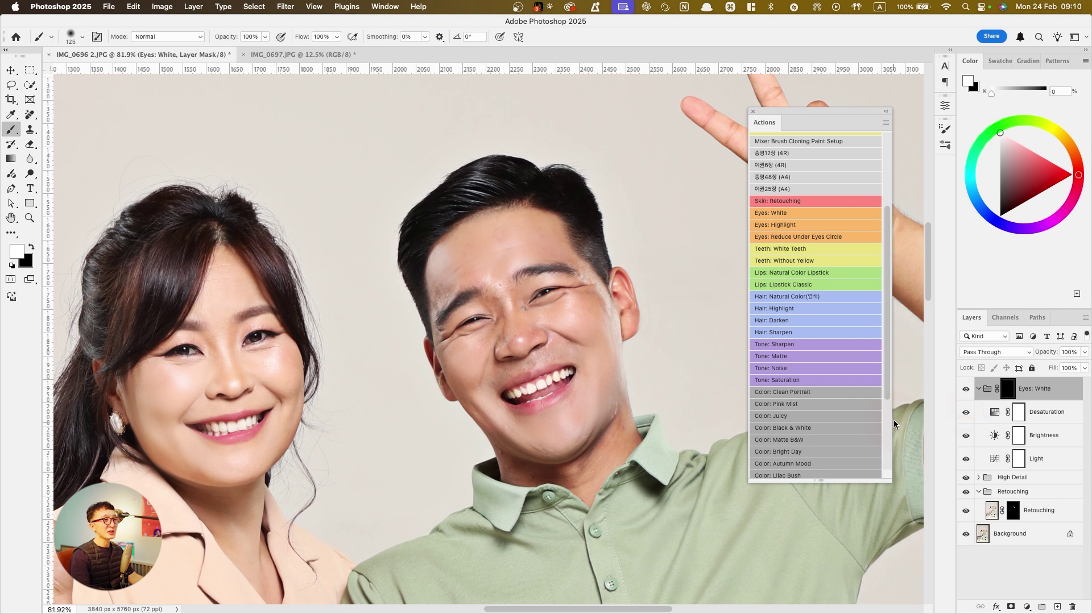
click(1009, 389)
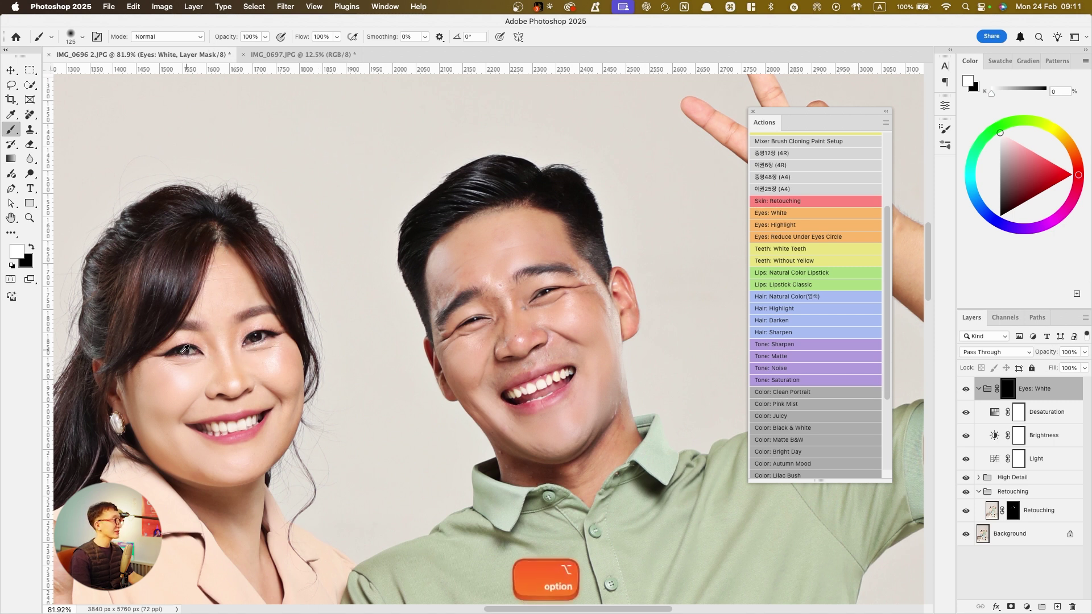
Shrink the brush to 25 px and paint the Eyes: White mask over the white of the woman's left-hand eye in the photo
scroll(184, 349, up, 5)
key(bracketleft)
key(bracketleft)
key(bracketleft)
key(bracketleft)
key(bracketleft)
key(bracketleft)
key(bracketleft)
key(bracketleft)
key(bracketleft)
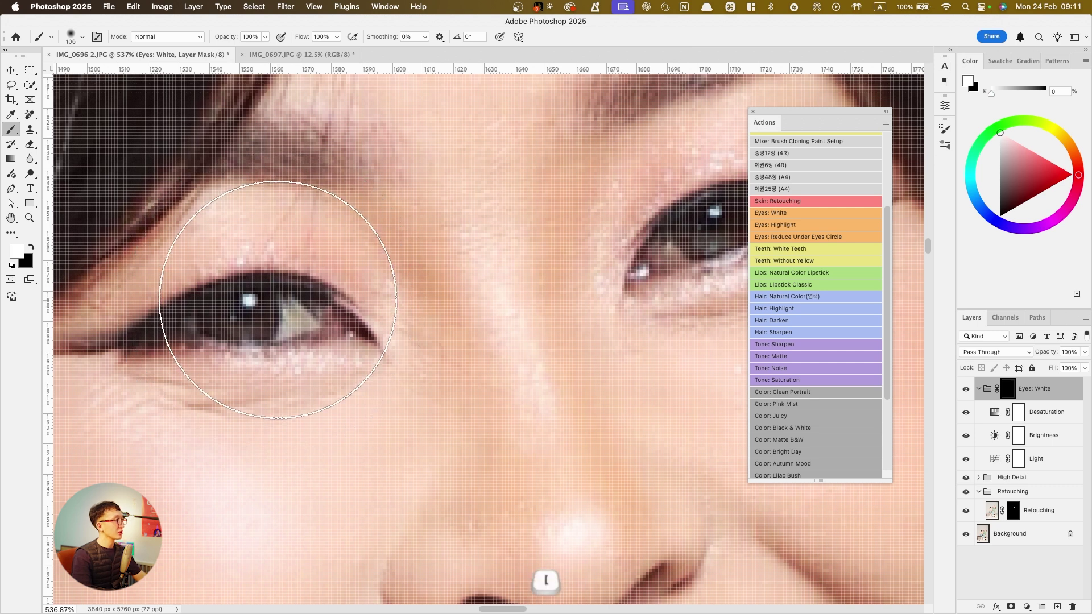
key(bracketleft)
key(bracketleft)
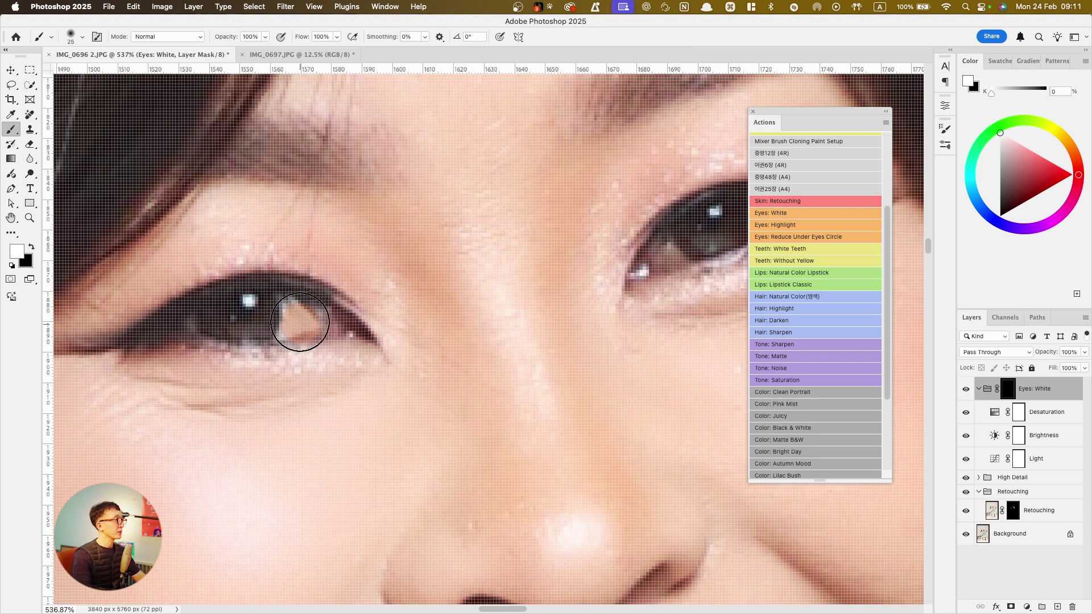
drag(299, 324, 304, 309)
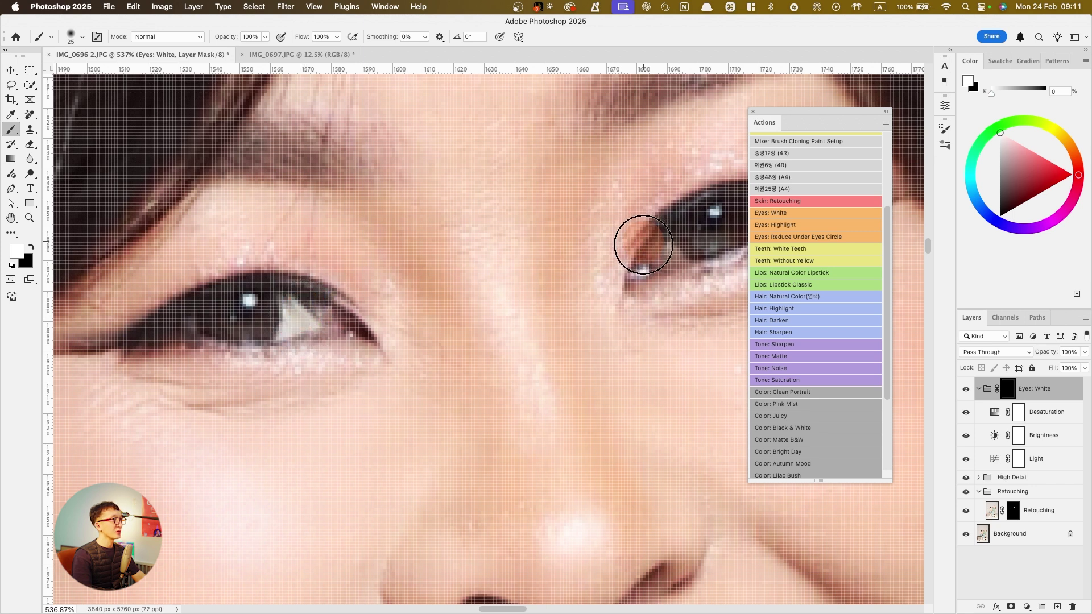
Reduce the brush to 20 px and paint the Eyes: White mask over the outer white of the woman's other eye
scroll(631, 253, right, 5)
key(bracketleft)
drag(547, 220, 559, 214)
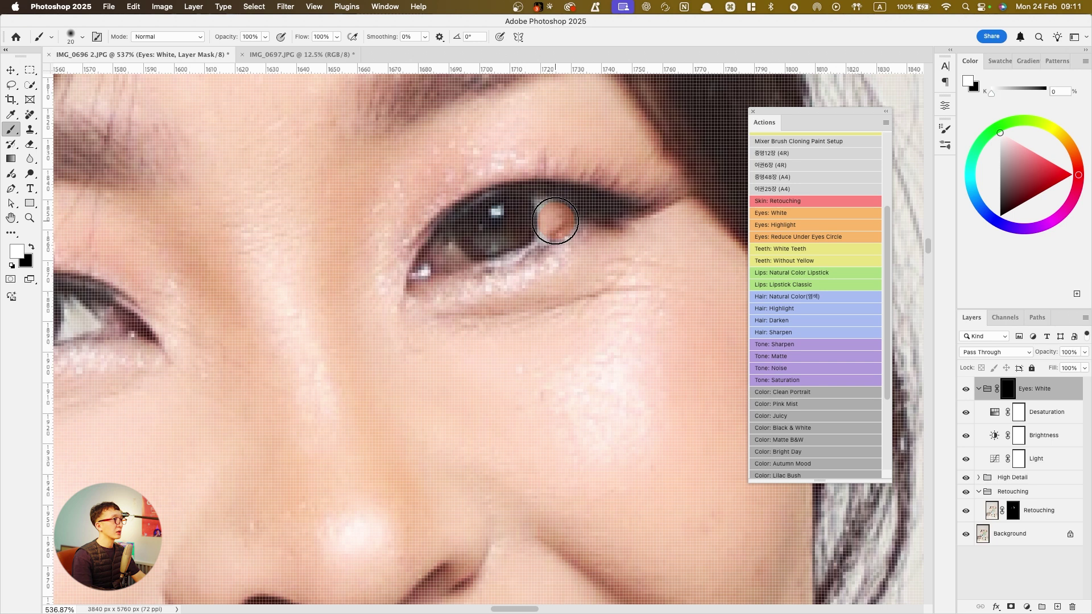
Shrink the brush to 7 px and dab the Eyes: White mask over the catchlight in the woman's left-hand eye in the photo
scroll(541, 227, left, 5)
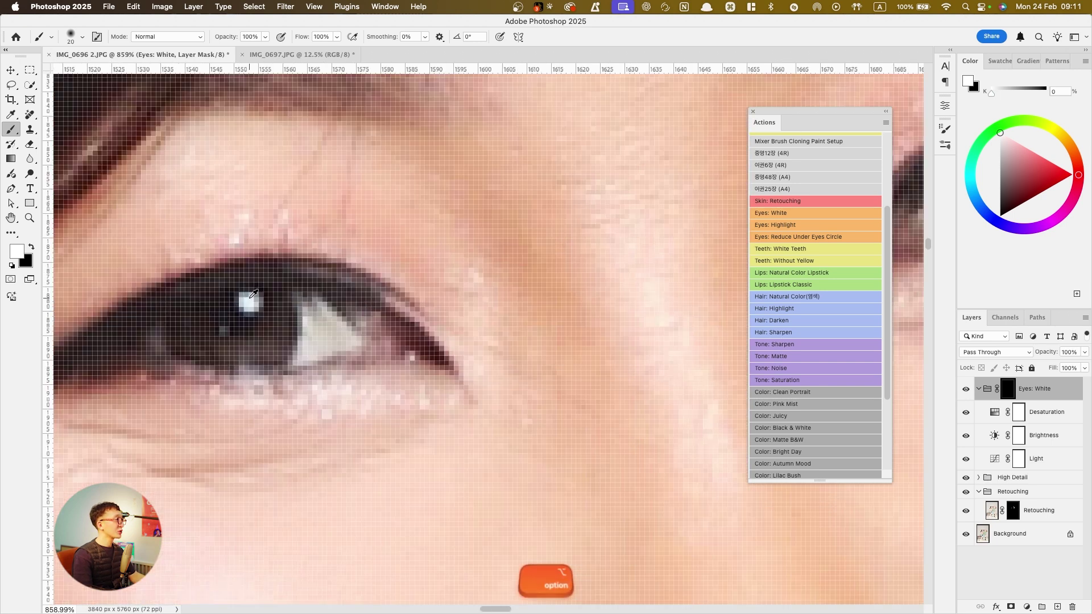
scroll(263, 292, up, 6)
scroll(264, 292, down, 2)
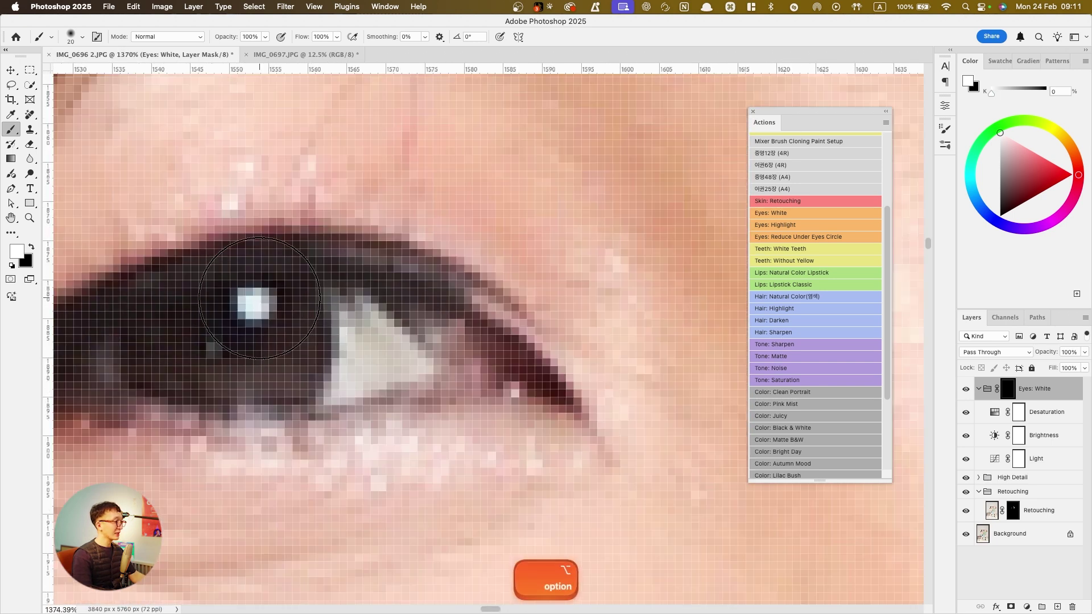
key(bracketleft)
key(bracketleft)
key(bracketleft)
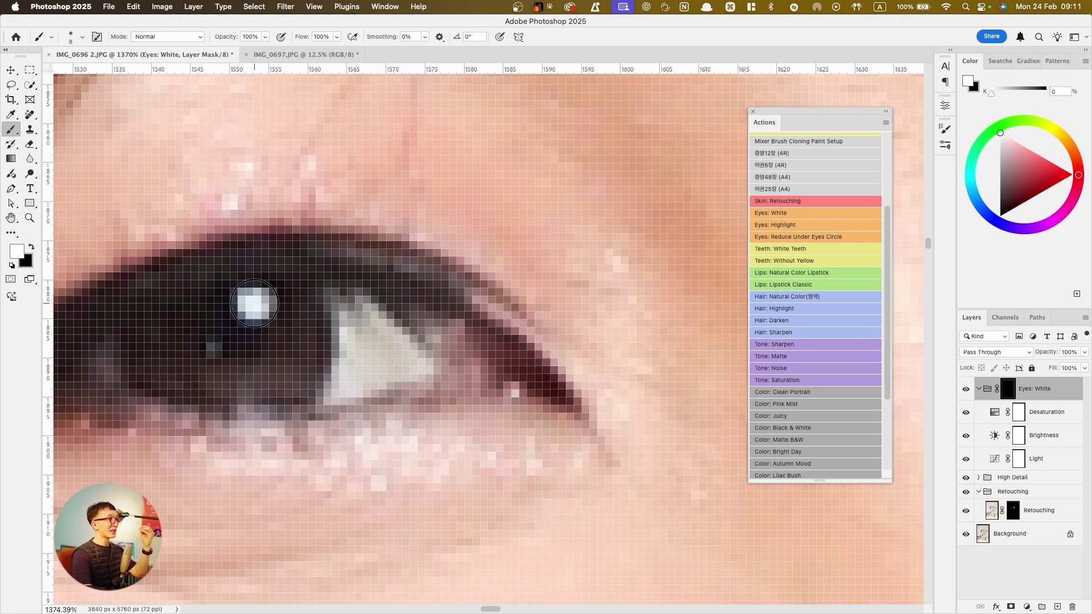
key(bracketleft)
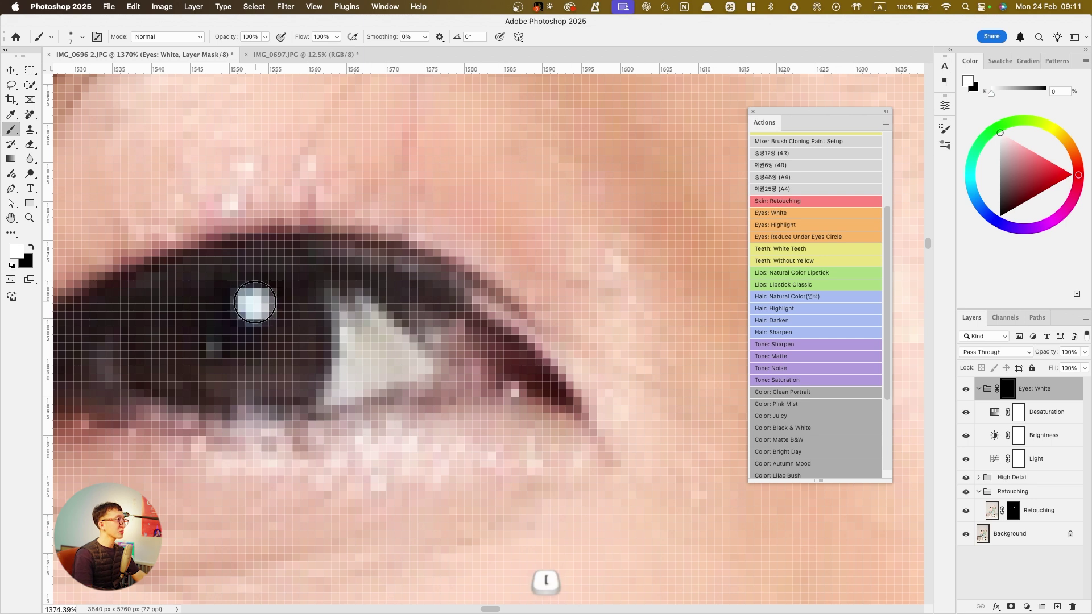
click(254, 301)
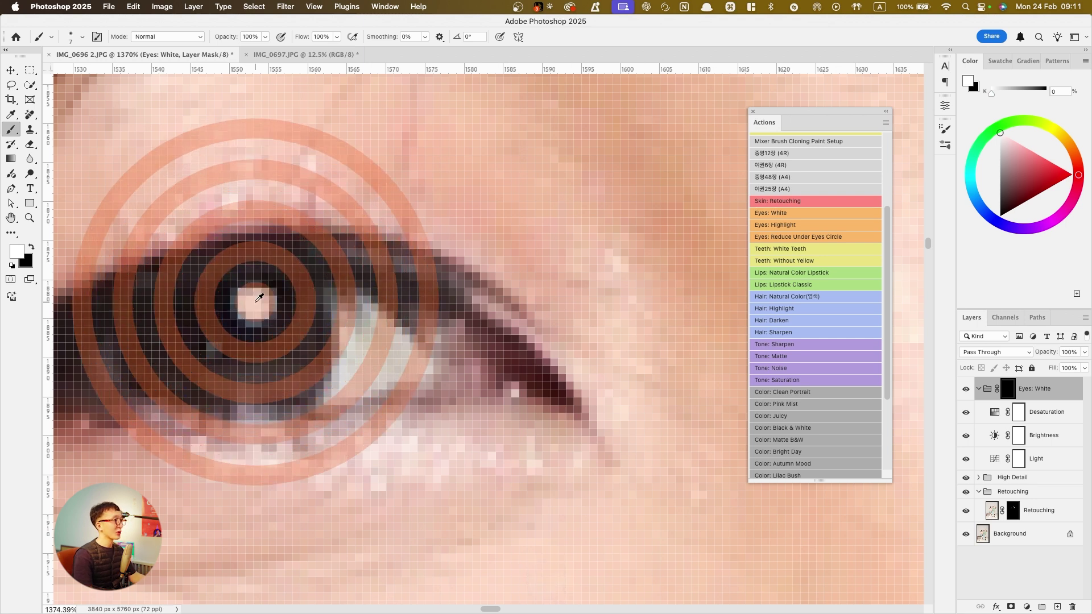
Brighten the catchlight in the woman's other eye by dabbing the Eyes: White mask with the 7 px brush
scroll(255, 302, down, 5)
scroll(546, 275, right, 3)
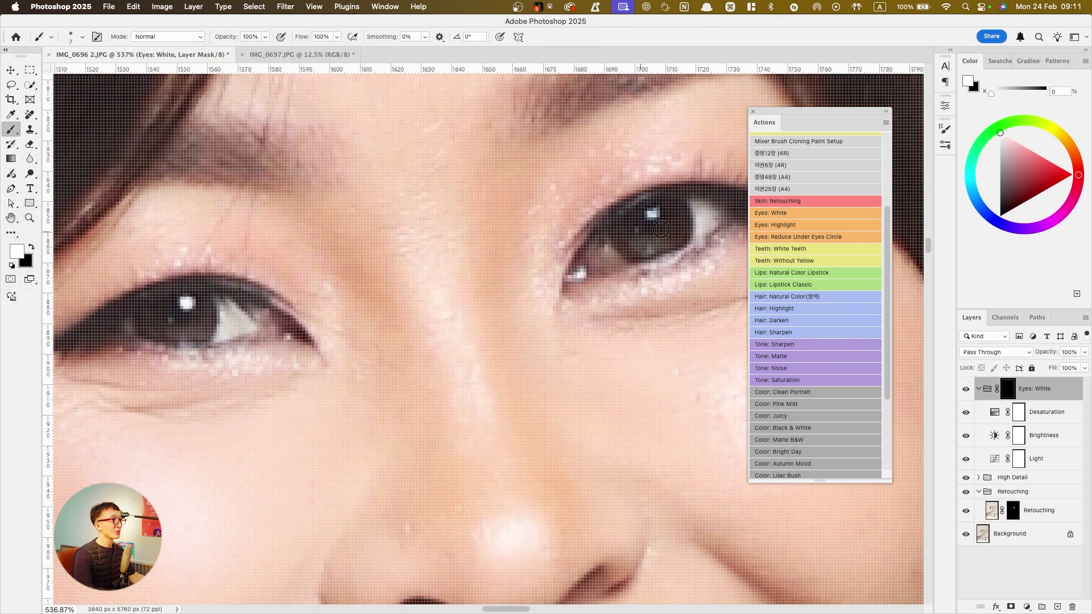
scroll(660, 230, up, 5)
click(622, 205)
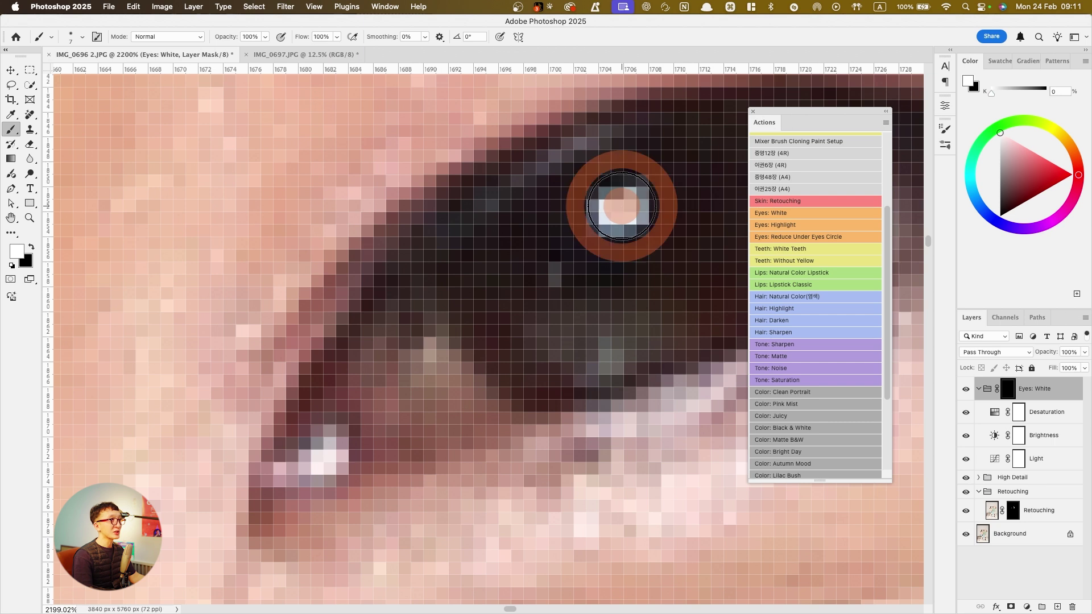
Toggle the Eyes: White group's visibility to compare the woman's eyes before and after at close and wider views
scroll(622, 205, down, 10)
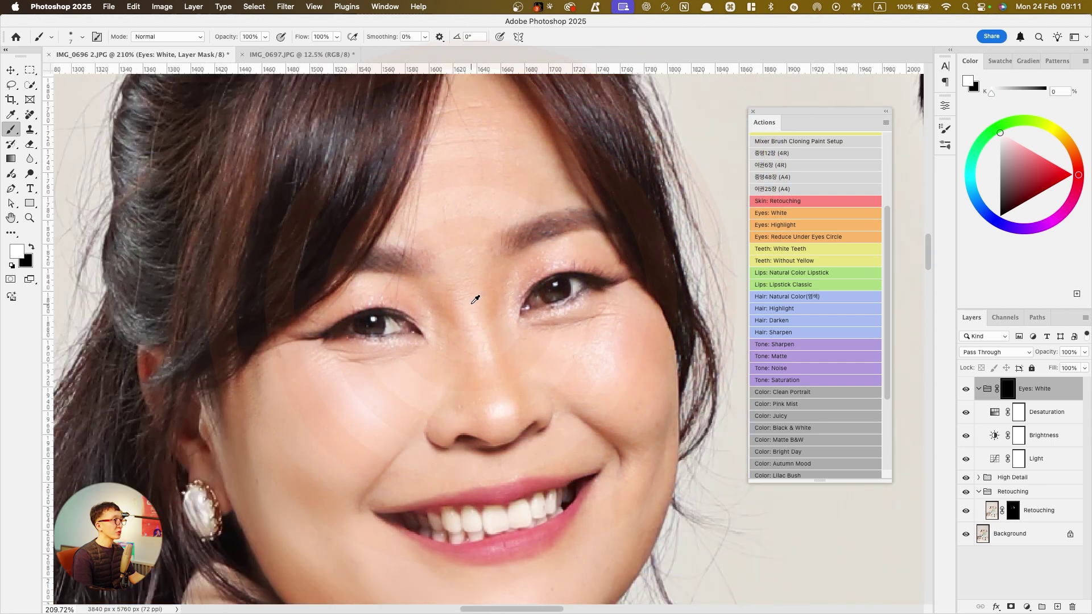
scroll(531, 316, up, 4)
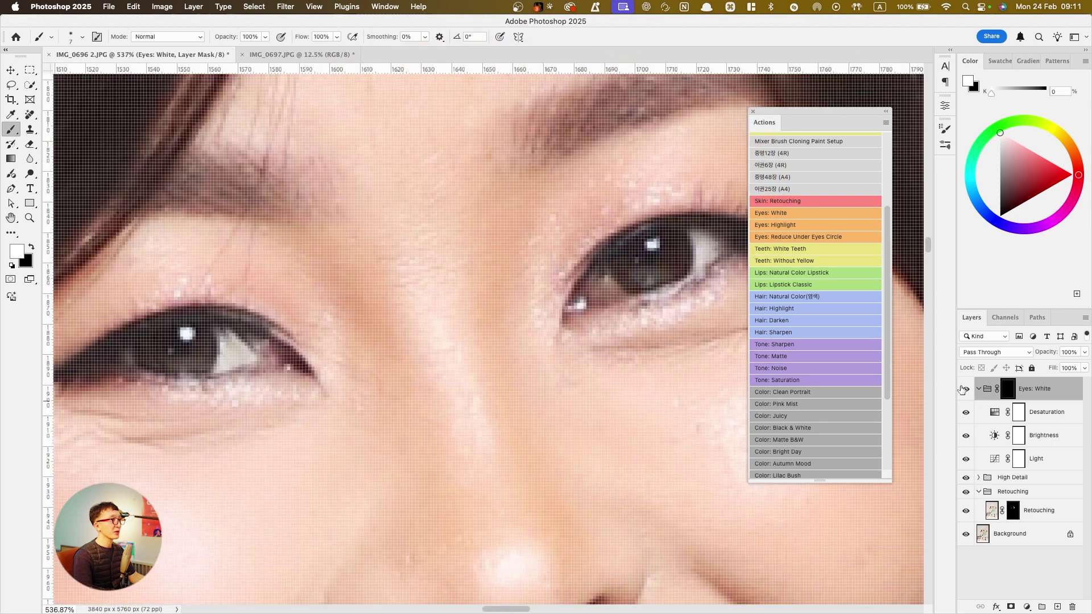
click(964, 389)
click(964, 389)
click(964, 390)
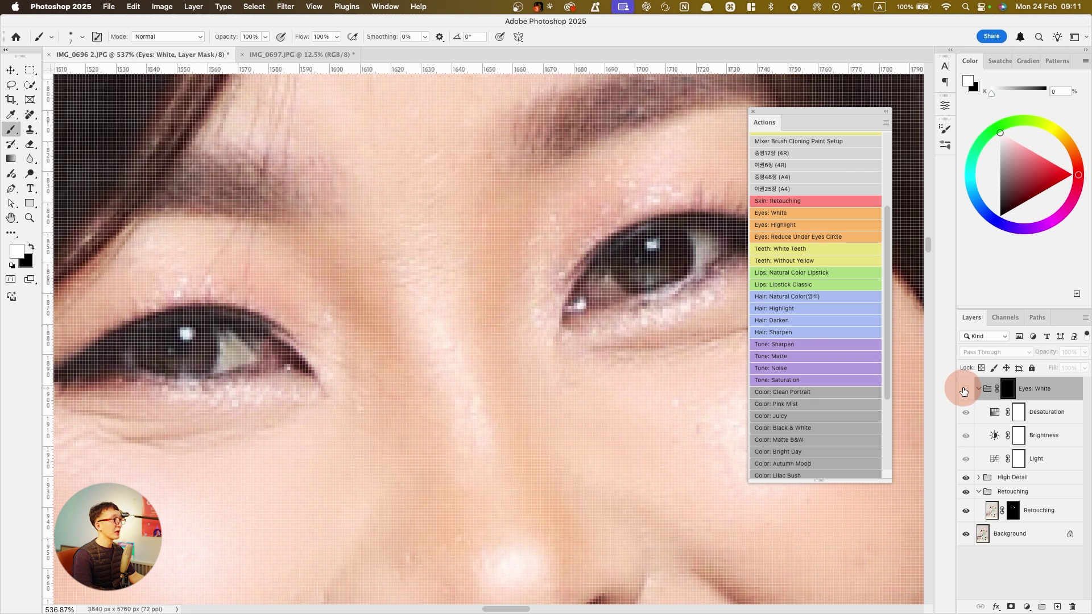
click(963, 391)
scroll(560, 332, down, 2)
click(970, 388)
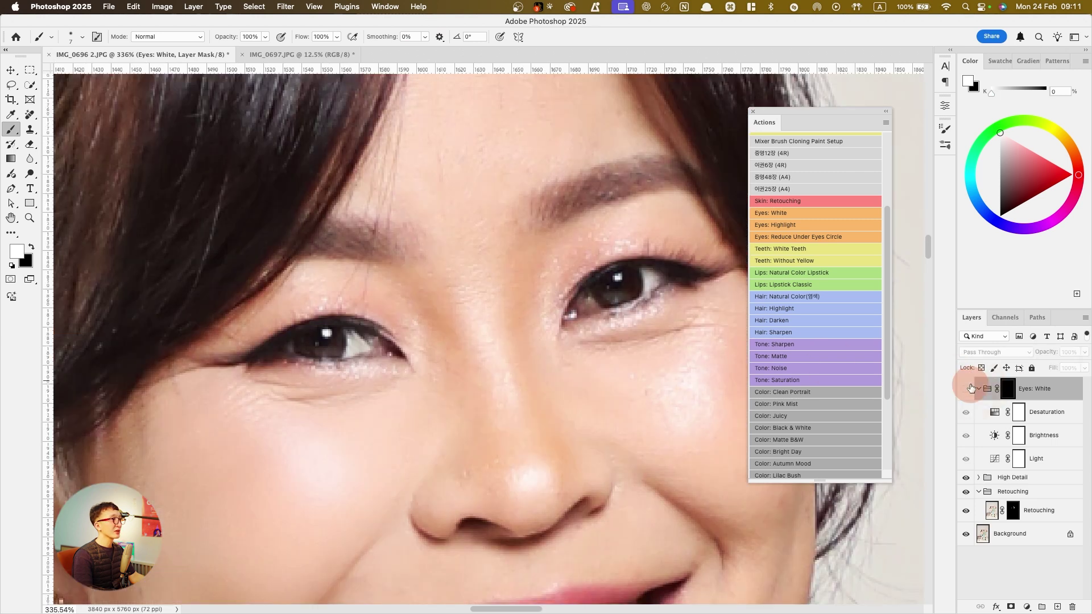
click(970, 389)
click(970, 388)
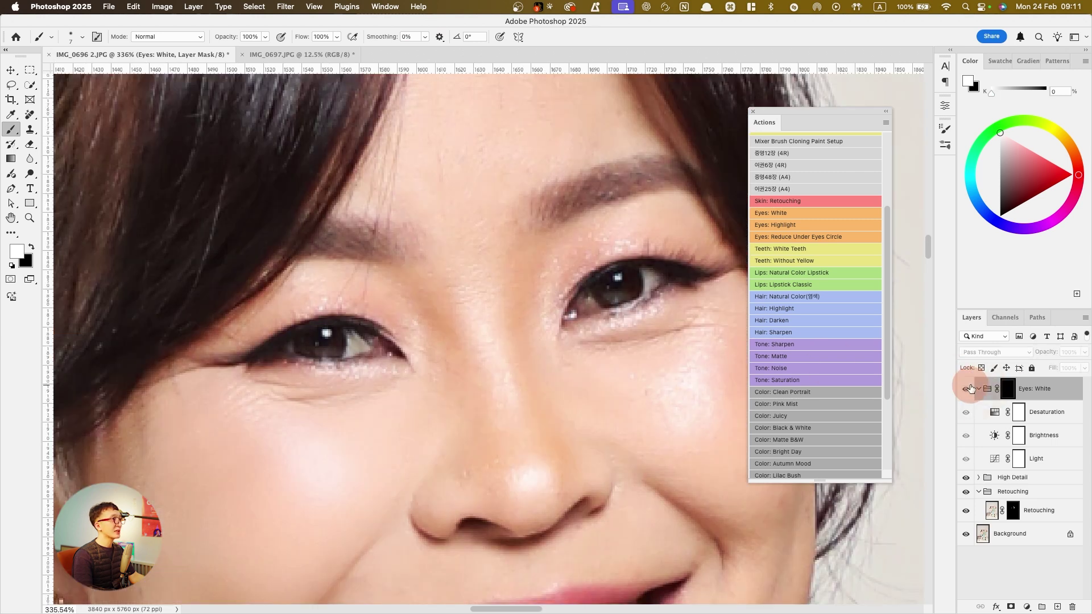
click(970, 389)
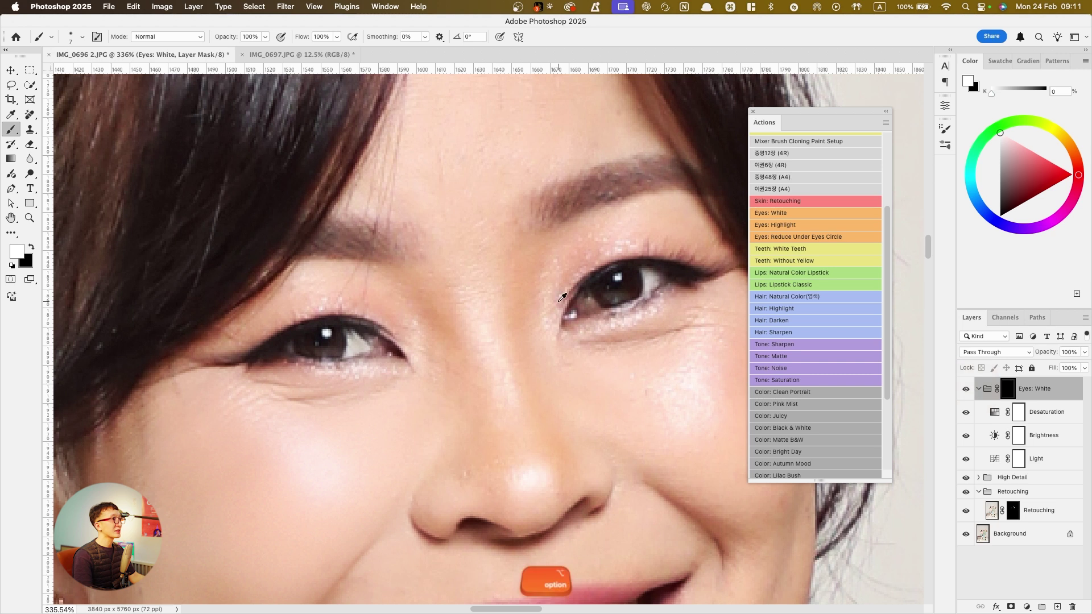
Lower the Eyes: White group's opacity, settle it at 73% and toggle the group's visibility to compare the effect
scroll(557, 296, down, 2)
scroll(253, 296, up, 2)
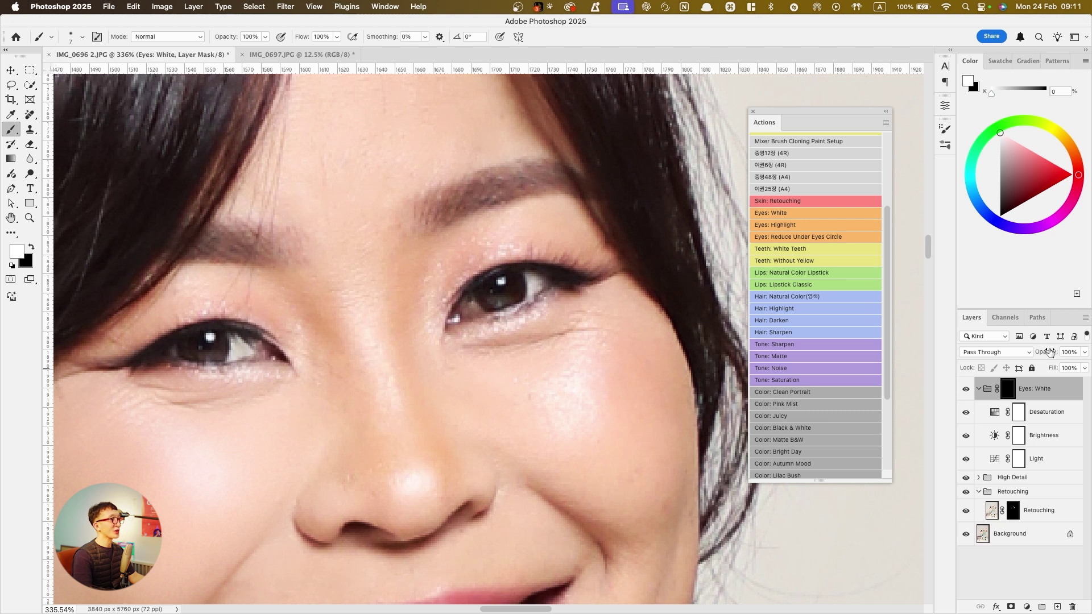
drag(1049, 352, 1013, 360)
click(966, 390)
click(965, 390)
drag(1049, 354, 1064, 355)
click(966, 390)
click(966, 390)
click(966, 391)
click(966, 390)
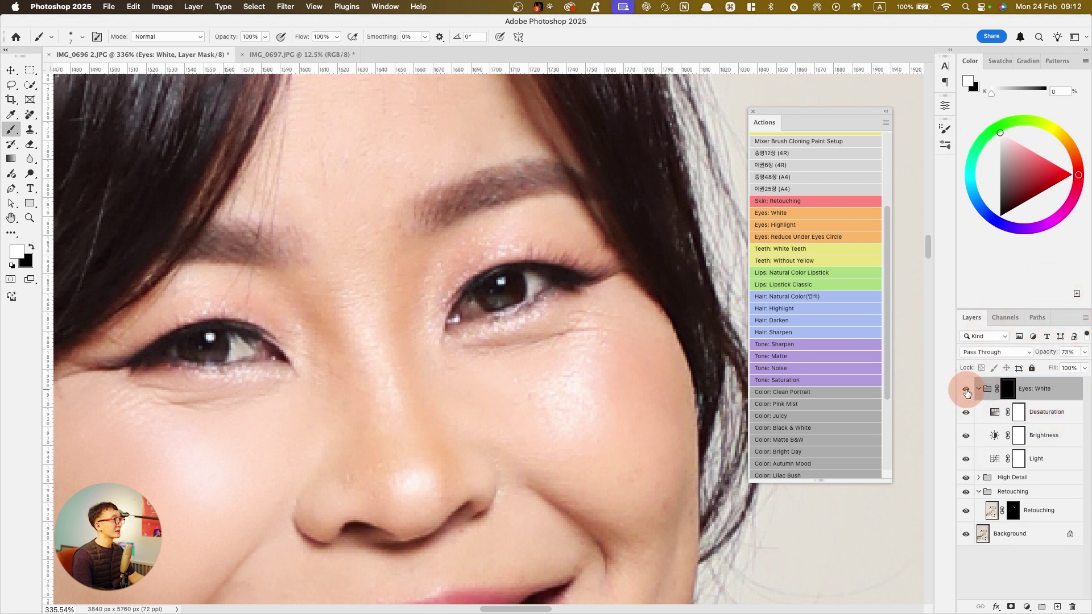
Examine the woman's whitened eyes and the man's face at overall and close-up views of the photo
scroll(581, 293, down, 5)
scroll(581, 293, down, 3)
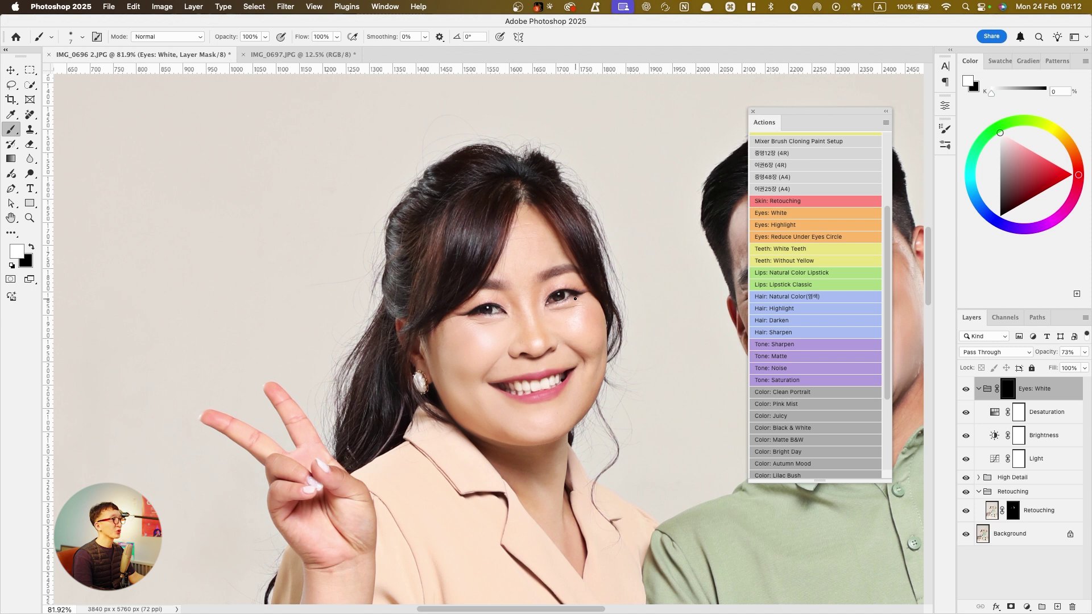
scroll(575, 298, right, 3)
scroll(575, 299, right, 3)
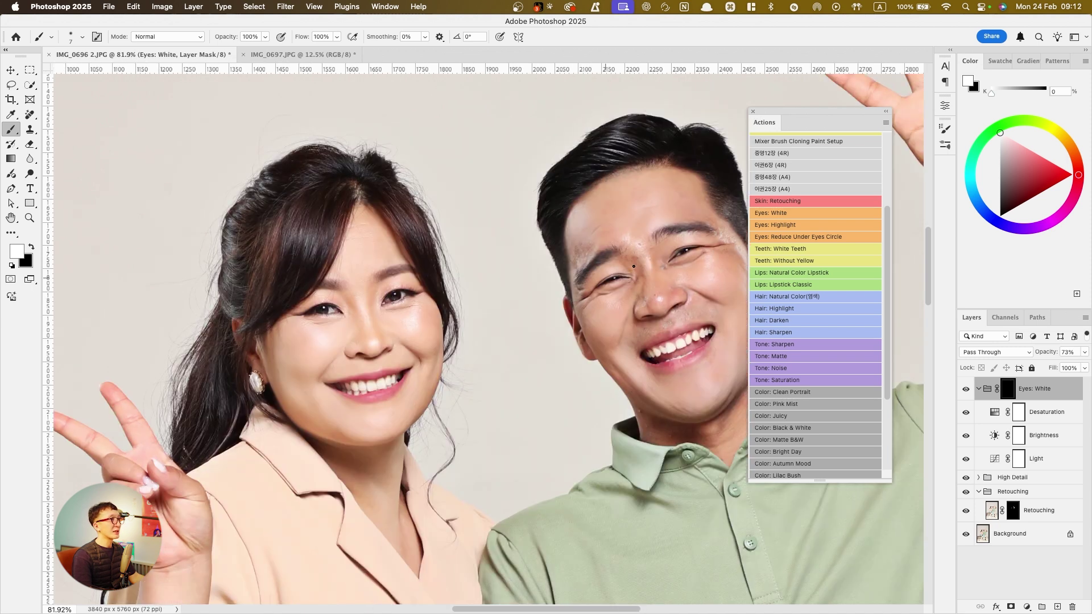
scroll(689, 237, up, 8)
scroll(689, 238, down, 8)
scroll(677, 261, up, 8)
scroll(677, 261, down, 12)
scroll(449, 334, up, 4)
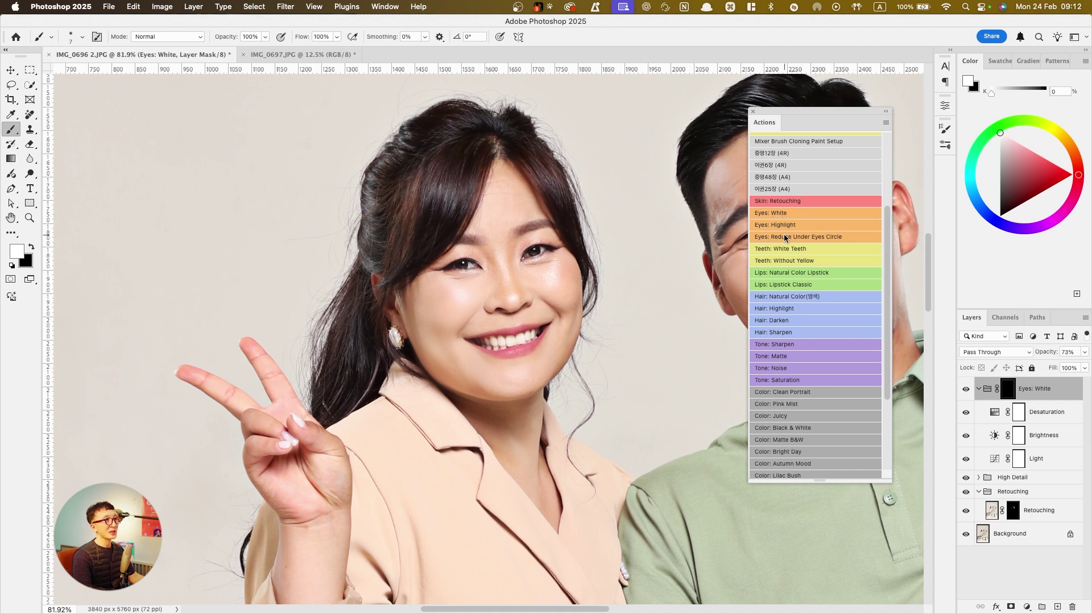
key(super+1)
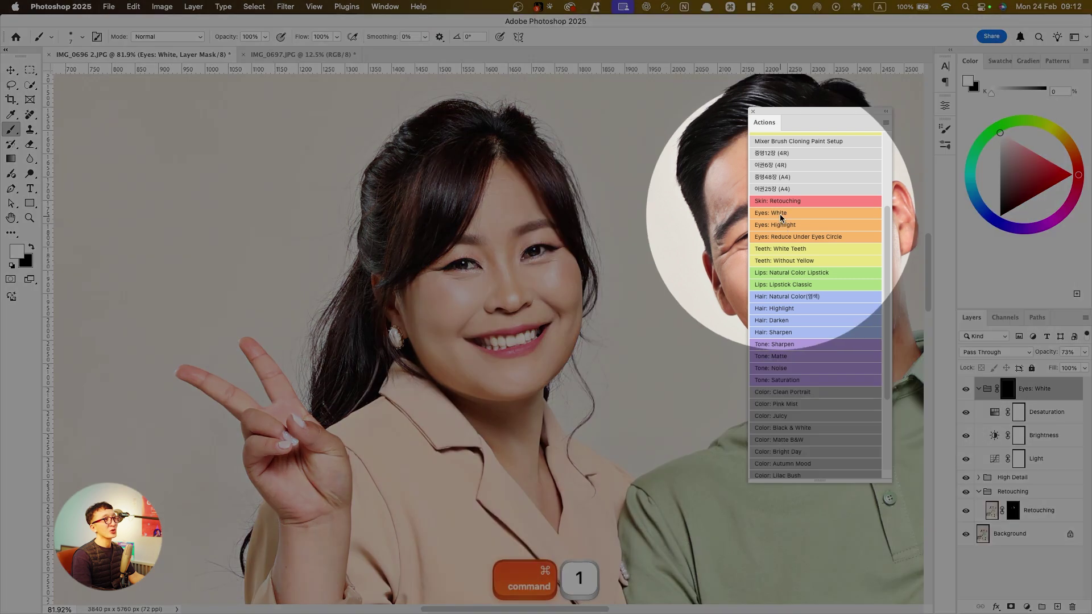
Collapse the Eyes: White group, run the Teeth: White Teeth action and dismiss its completion message
key(super+1)
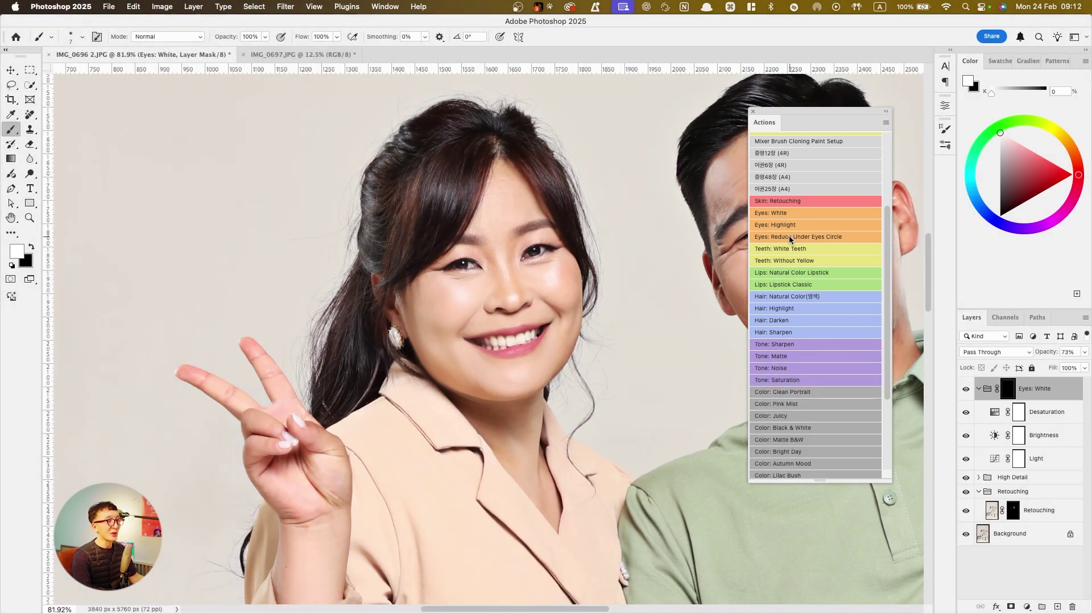
click(978, 388)
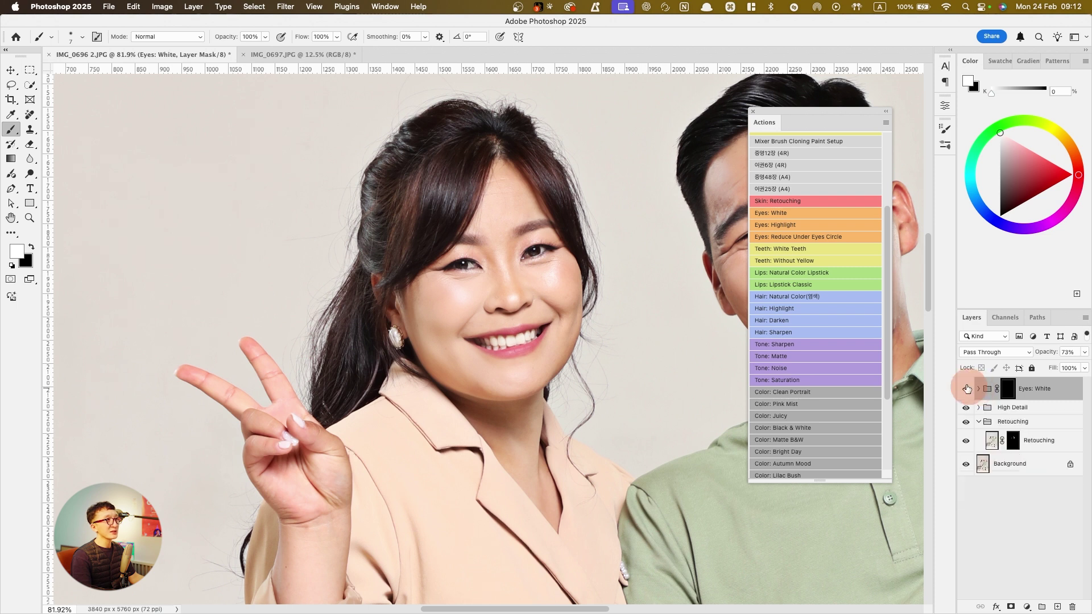
key(super+1)
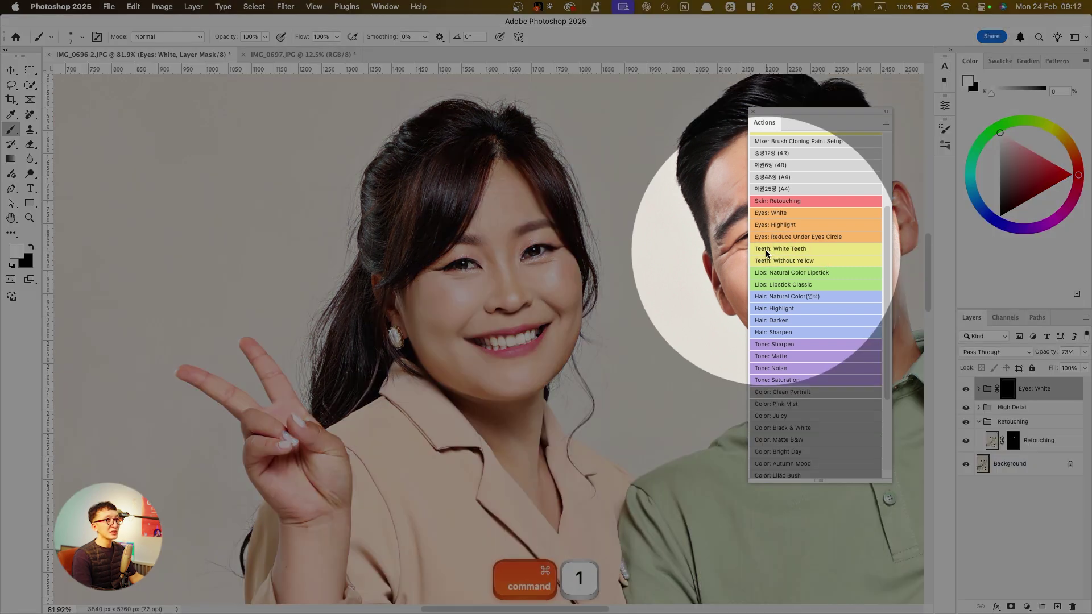
key(super+1)
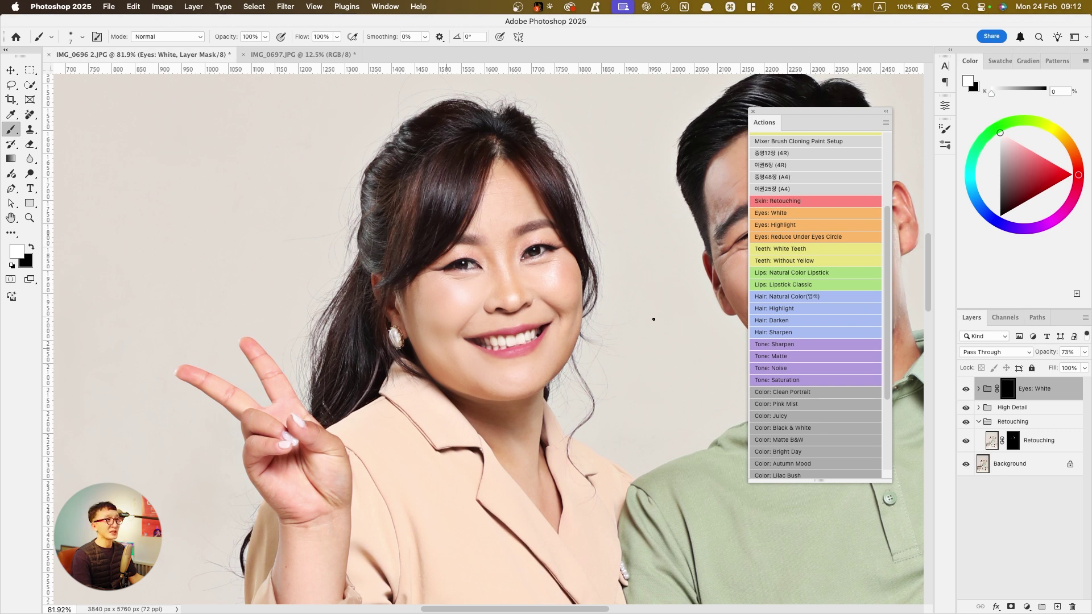
key(super+1)
click(800, 250)
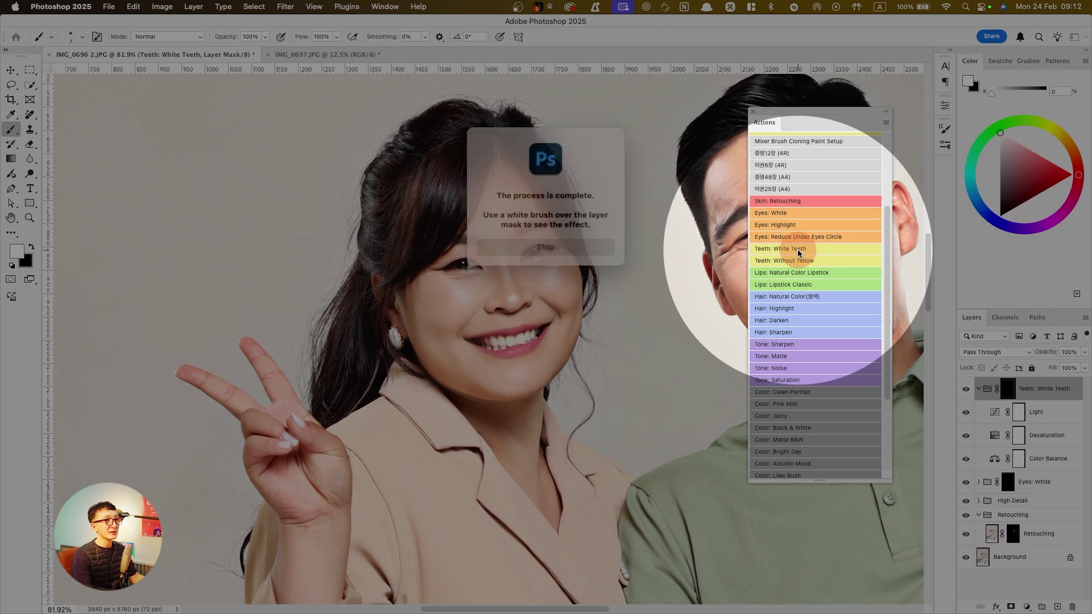
key(super+1)
click(565, 248)
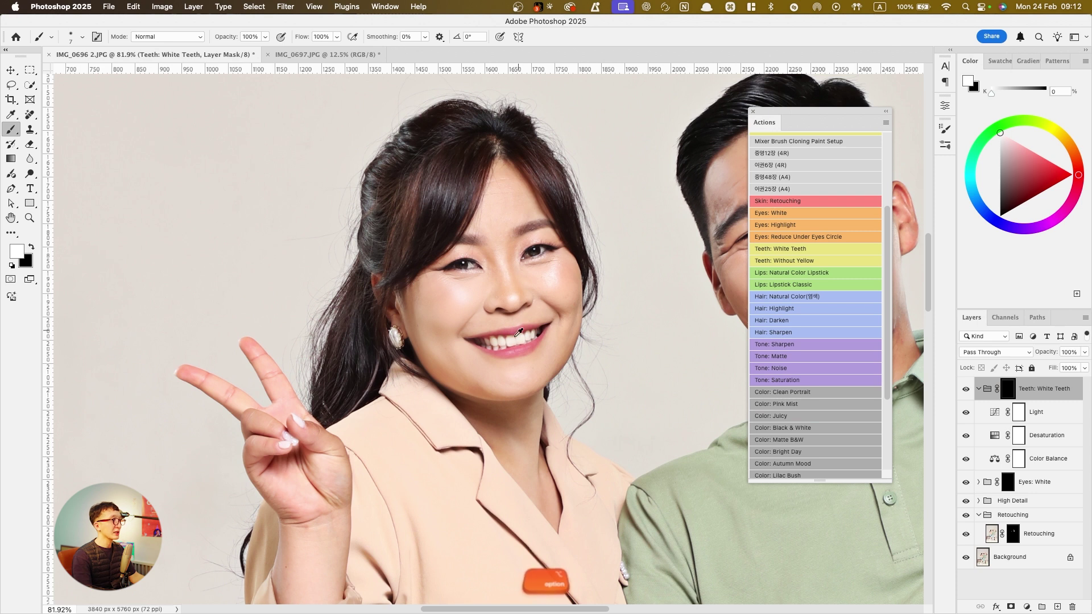
Whiten the woman's teeth by painting the Teeth: White Teeth mask with a 30 px white brush
scroll(516, 331, up, 5)
key(bracketright)
key(bracketright)
key(bracketright)
key(bracketright)
key(bracketright)
key(bracketright)
key(bracketright)
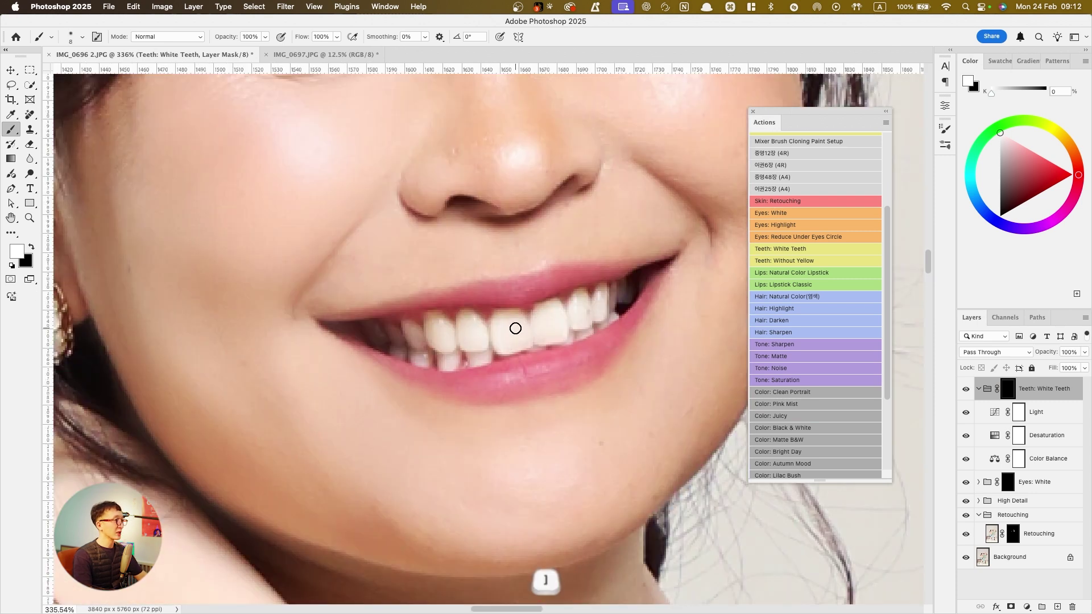
mouse_move(510, 328)
mouse_down()
mouse_move(456, 342)
mouse_move(416, 335)
mouse_move(559, 331)
mouse_move(627, 290)
mouse_move(604, 316)
mouse_move(439, 353)
mouse_move(390, 337)
mouse_move(467, 349)
mouse_move(620, 299)
mouse_up()
scroll(590, 315, down, 3)
scroll(588, 315, up, 3)
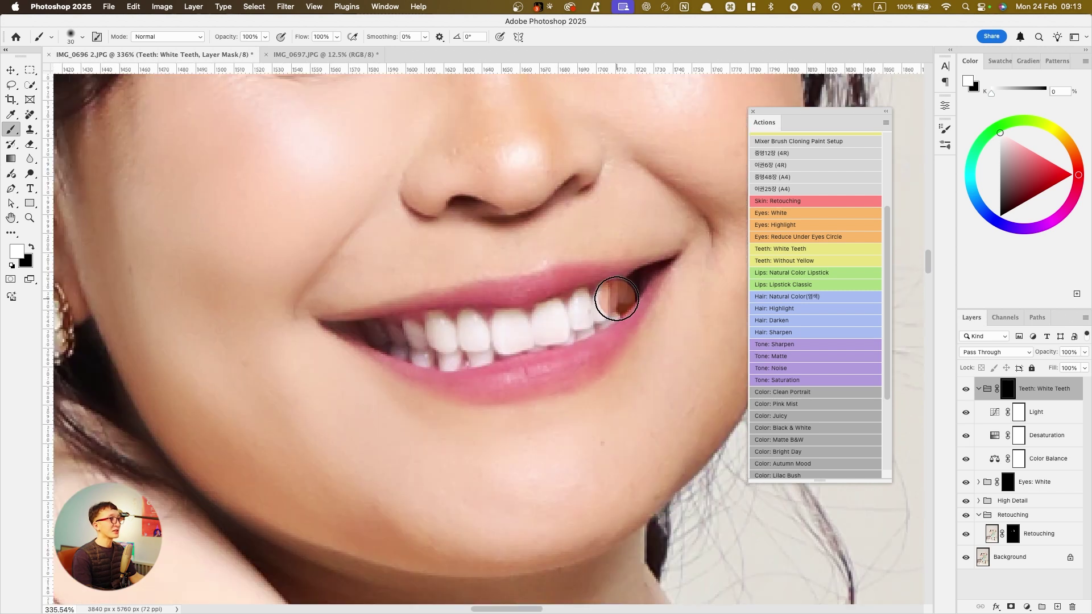
mouse_move(401, 317)
mouse_down()
mouse_move(419, 336)
mouse_move(481, 337)
mouse_up()
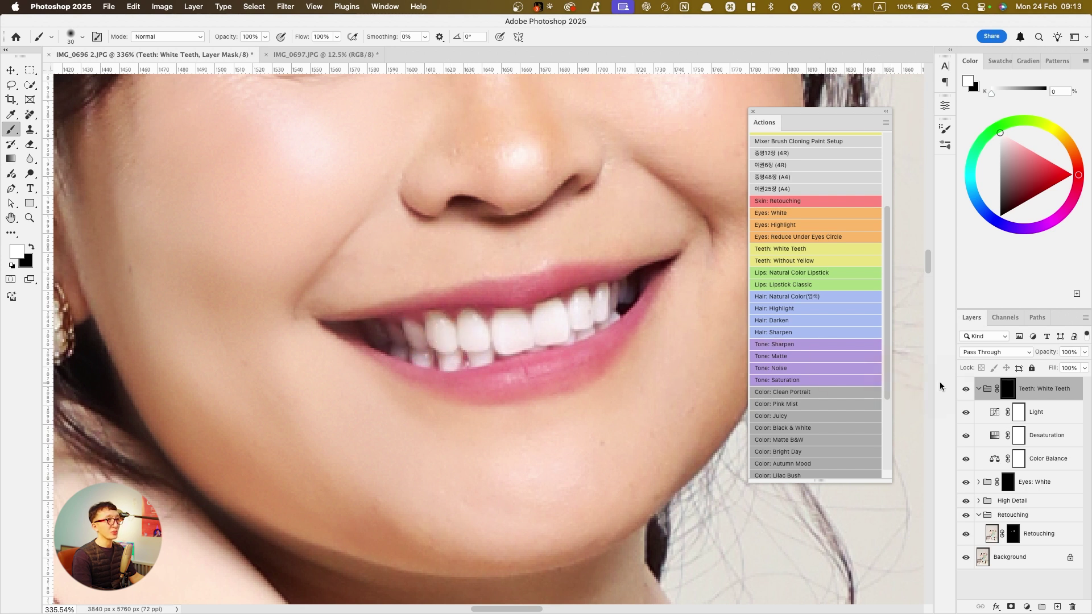
Toggle the Teeth: White Teeth group's visibility to compare the woman's teeth before and after
click(966, 389)
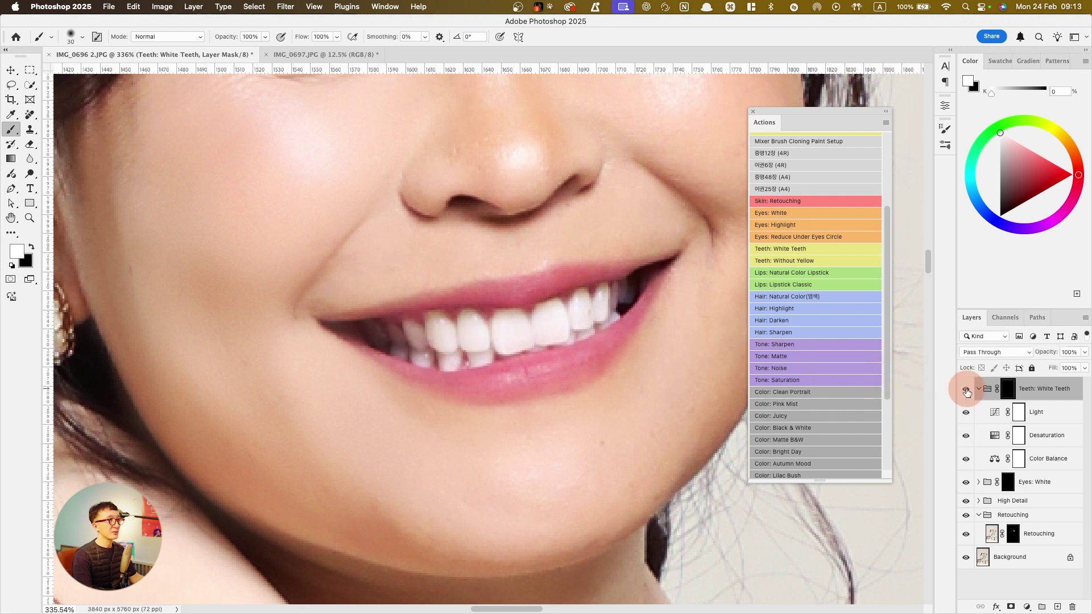
click(966, 390)
click(966, 389)
click(965, 390)
Whiten the man's teeth by painting the Teeth: White Teeth mask with the 30 px white brush
scroll(590, 302, right, 10)
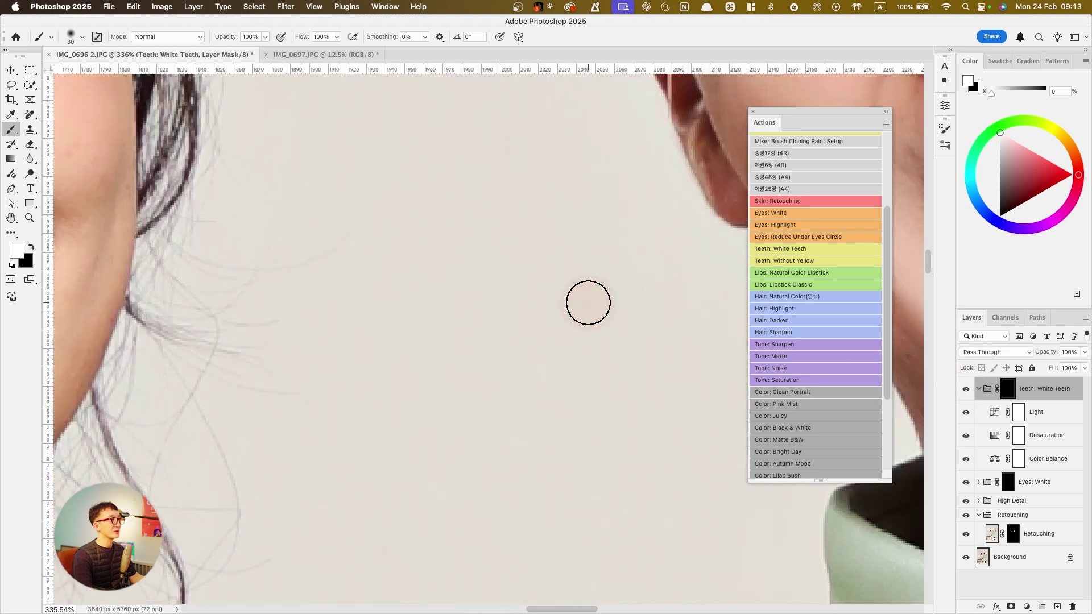
scroll(531, 284, down, 3)
scroll(531, 284, down, 3)
scroll(526, 288, right, 8)
scroll(527, 288, up, 2)
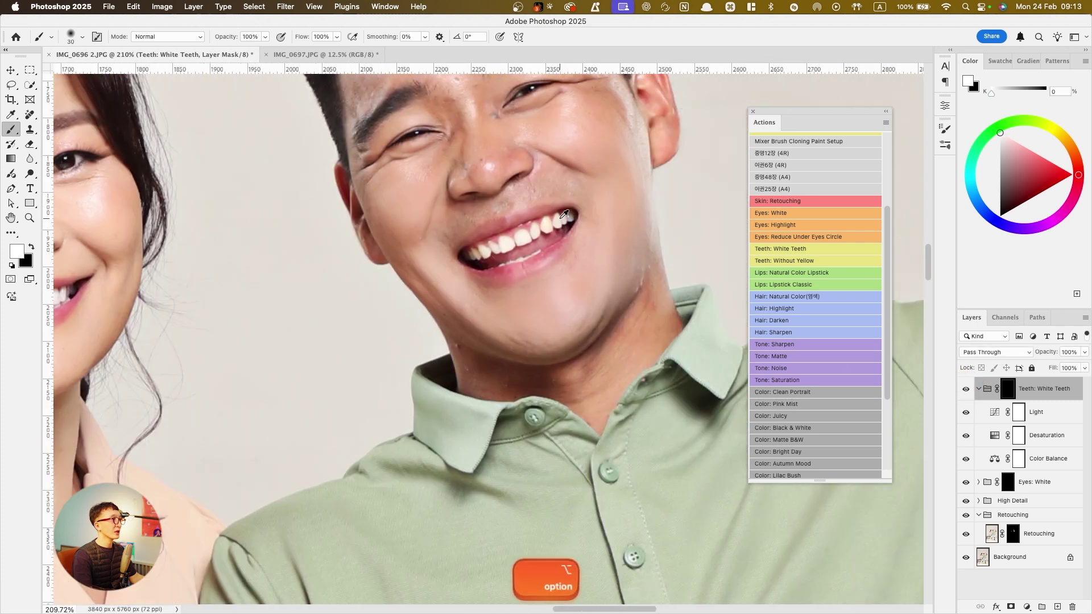
scroll(527, 288, up, 4)
mouse_move(519, 237)
mouse_down()
mouse_move(501, 251)
mouse_move(419, 287)
mouse_move(421, 271)
mouse_move(390, 308)
mouse_move(305, 341)
mouse_move(311, 327)
mouse_move(251, 344)
mouse_move(221, 366)
mouse_move(388, 315)
mouse_move(601, 216)
mouse_move(463, 339)
mouse_move(441, 302)
mouse_up()
right_click(230, 362)
scroll(466, 301, down, 5)
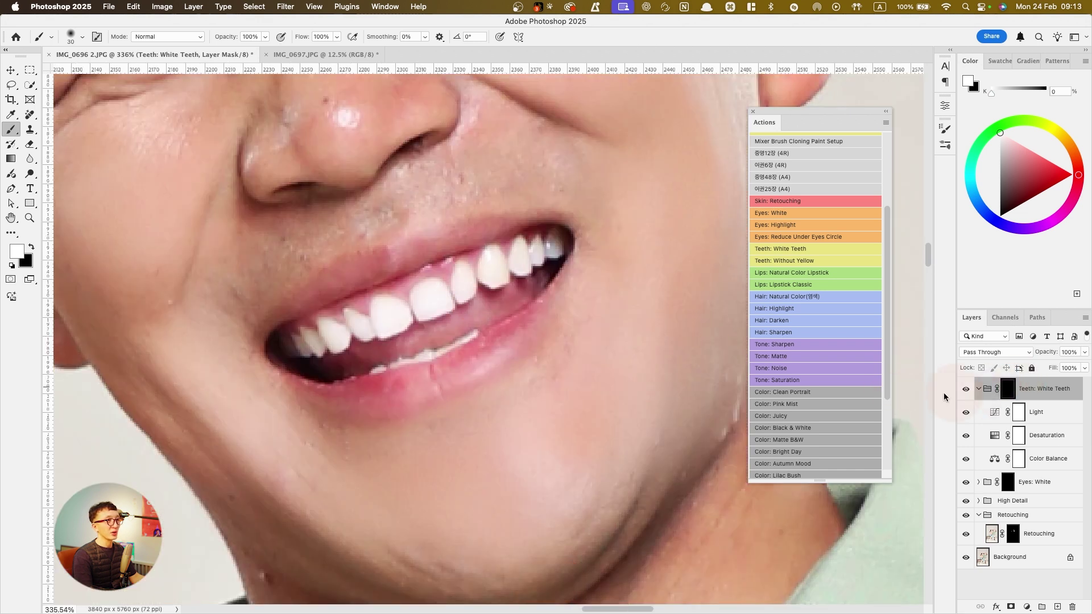
Compare the man's teeth with and without the Teeth: White Teeth group, and lower the group's opacity to 52%
scroll(591, 336, down, 4)
click(964, 390)
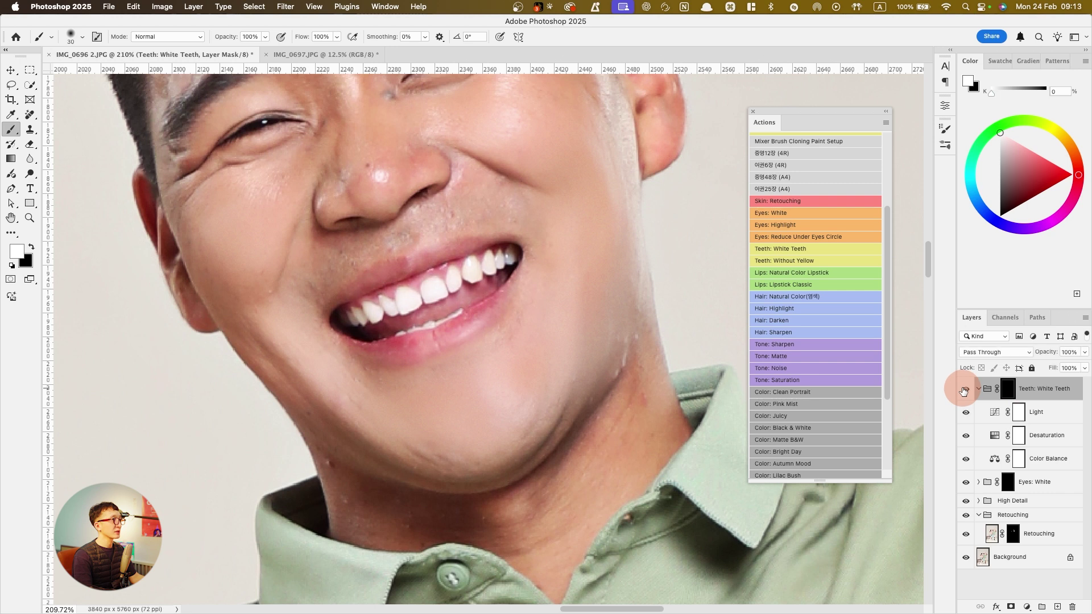
scroll(842, 268, down, 6)
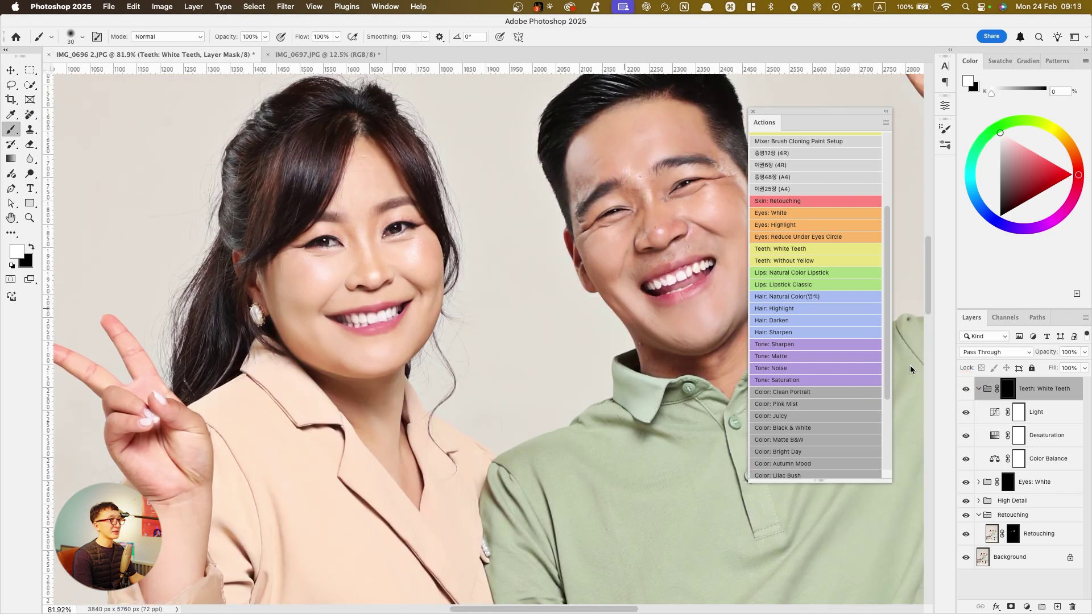
drag(1052, 351, 1044, 353)
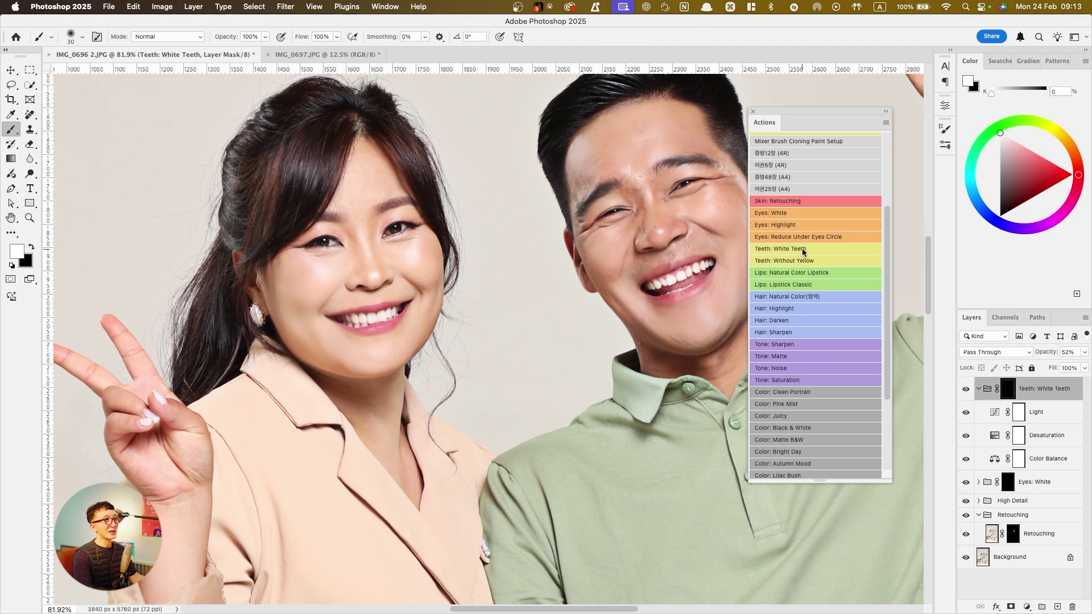
Run the Lips: Natural Color Lipstick action and dismiss its completion message
key(ctrl+1)
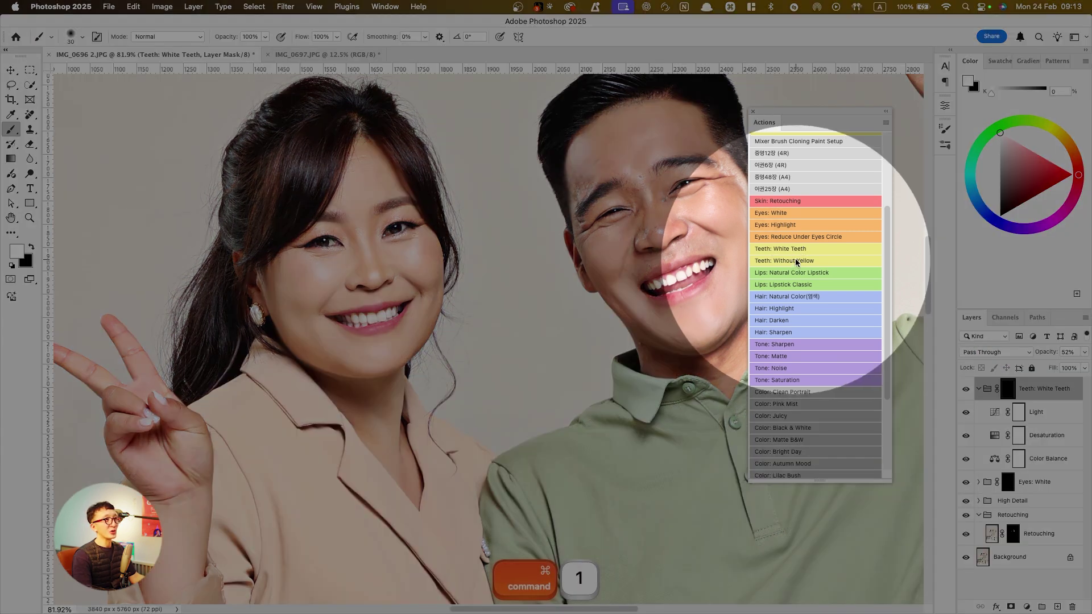
key(super+1)
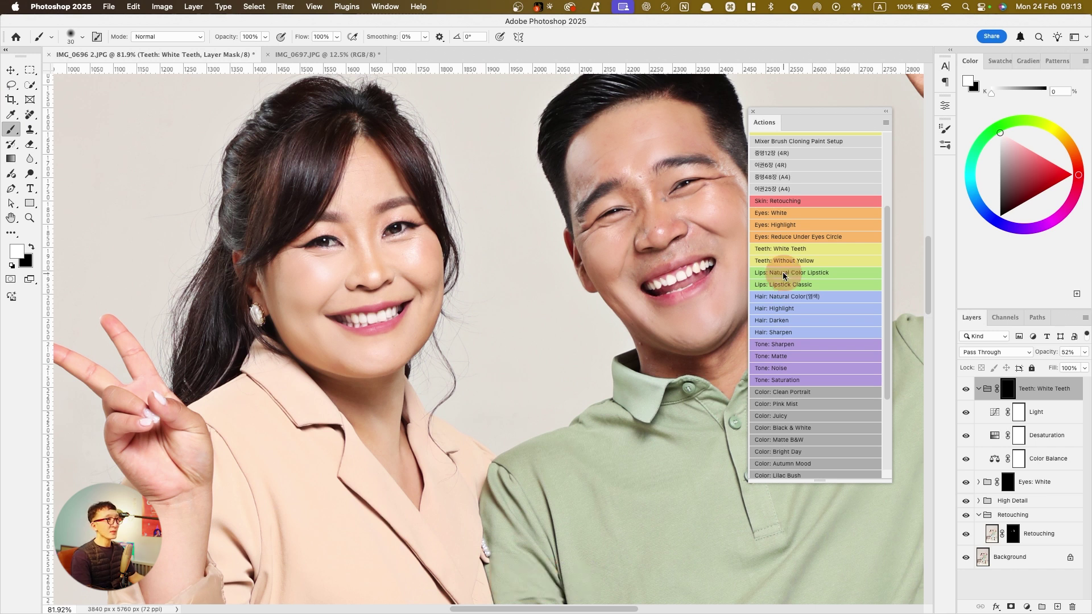
click(783, 272)
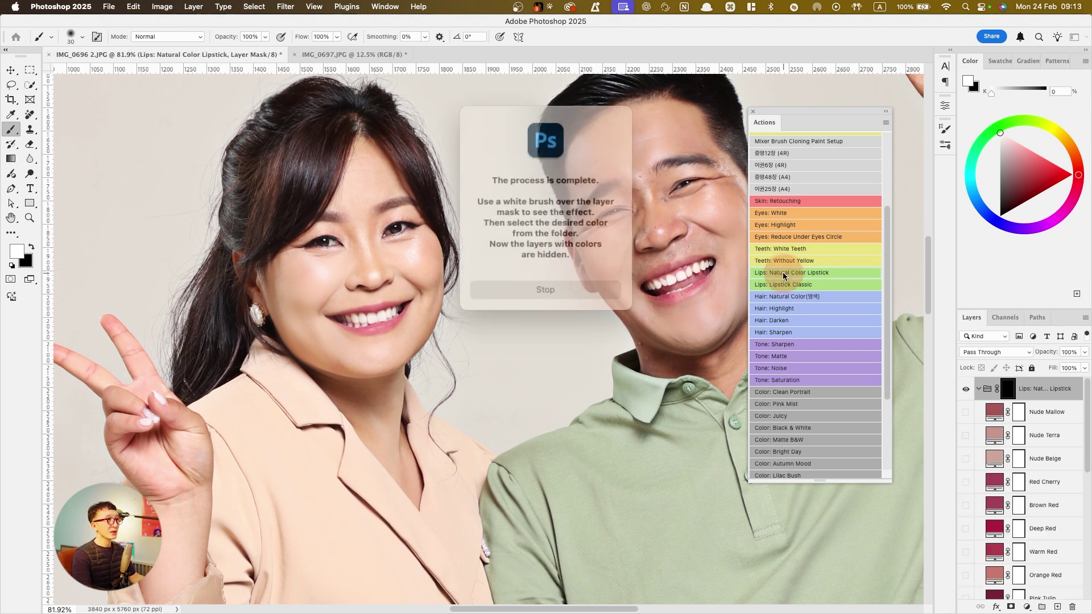
click(582, 281)
Look through the lipstick colors in the new Lips group and make the Warm Red layer visible
scroll(1018, 412, down, 6)
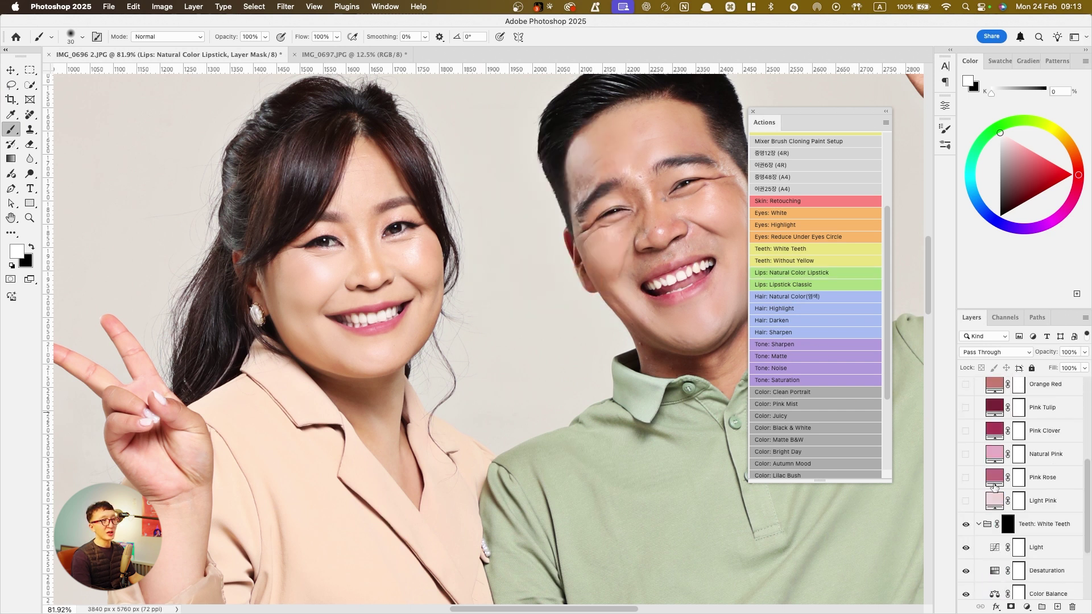
scroll(974, 486, up, 6)
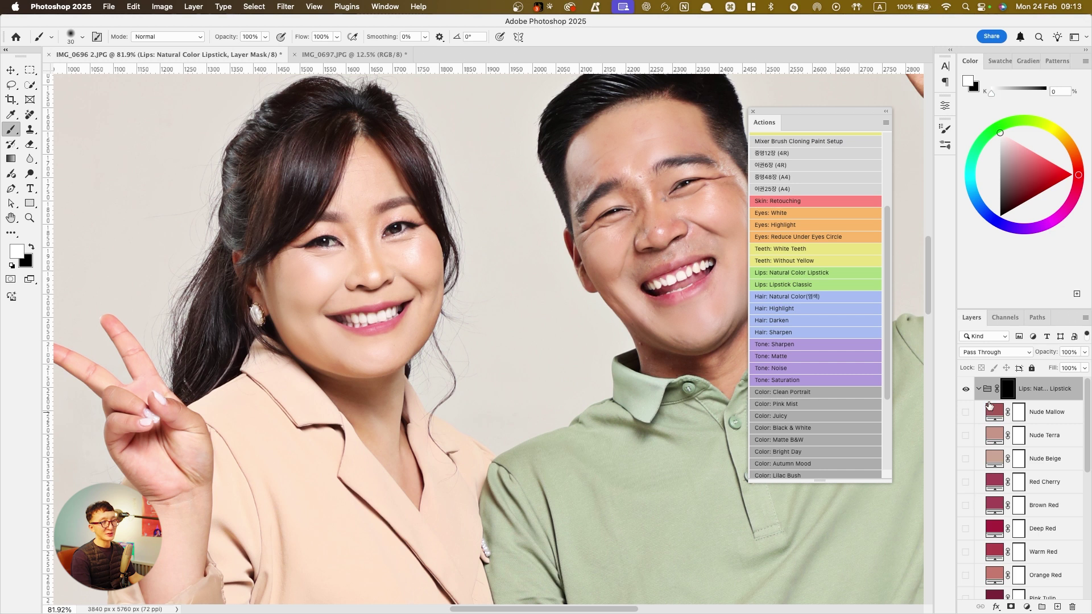
scroll(992, 432, down, 7)
scroll(1003, 461, up, 7)
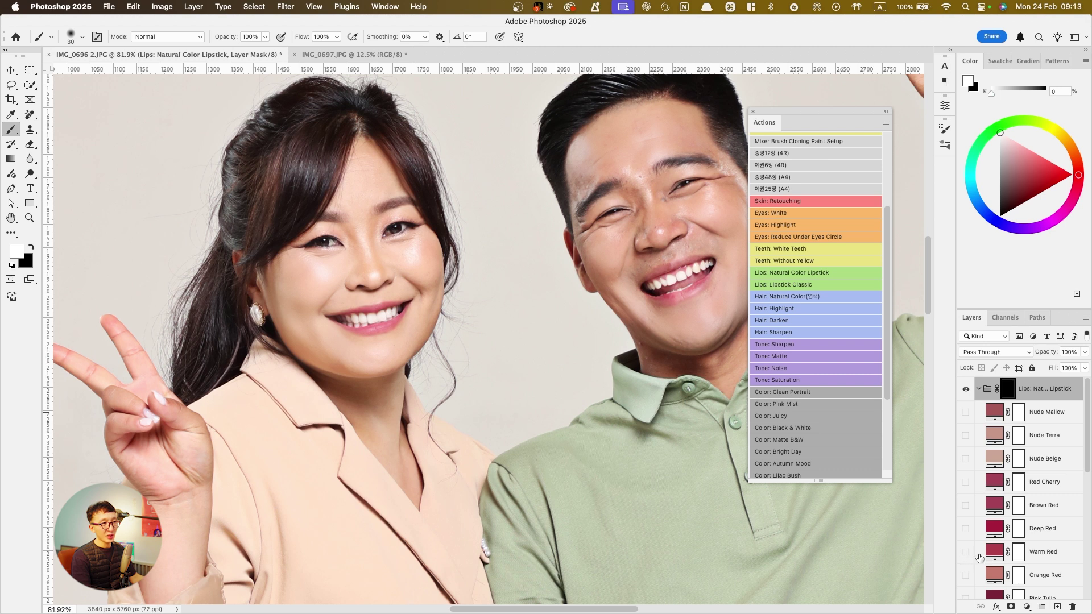
scroll(980, 554, down, 3)
scroll(980, 554, up, 3)
click(966, 552)
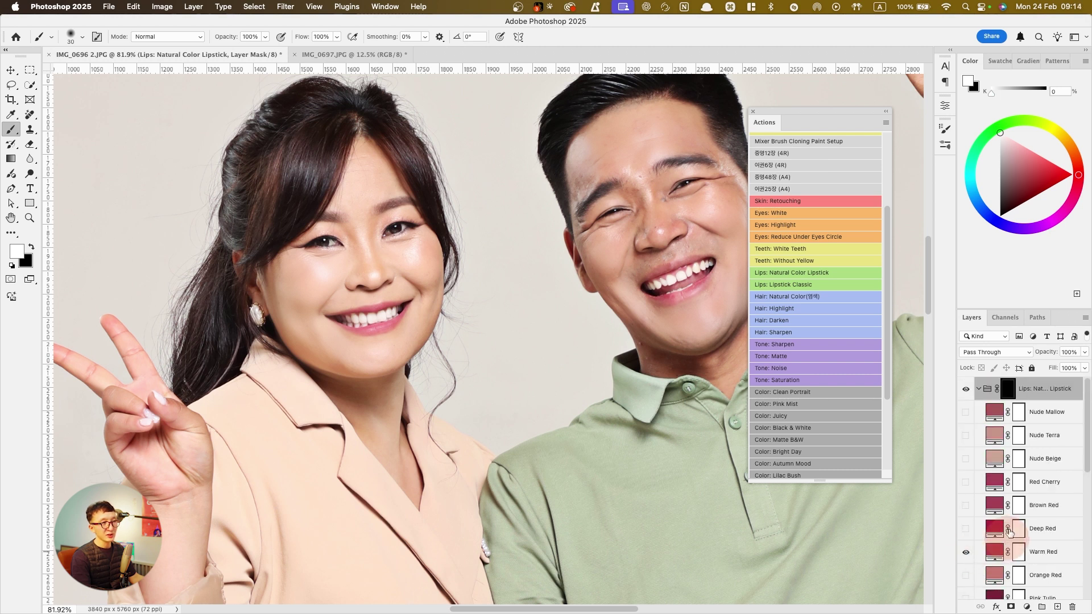
Paint the woman's upper and lower lips on the Lips: Natural Color Lipstick group mask, reducing the white brush to 25 px
click(1008, 392)
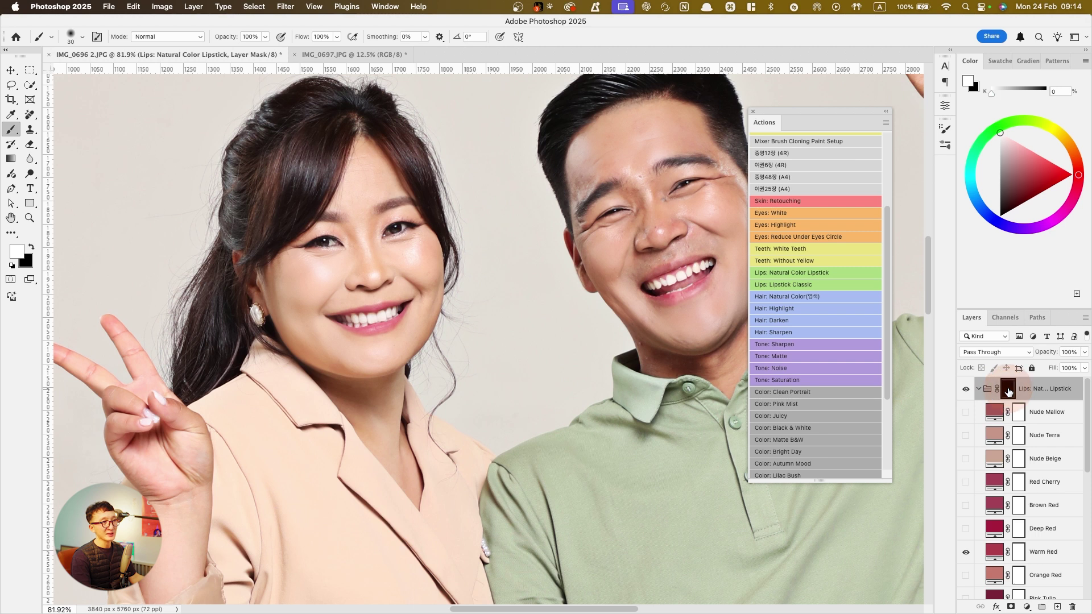
scroll(483, 302, up, 5)
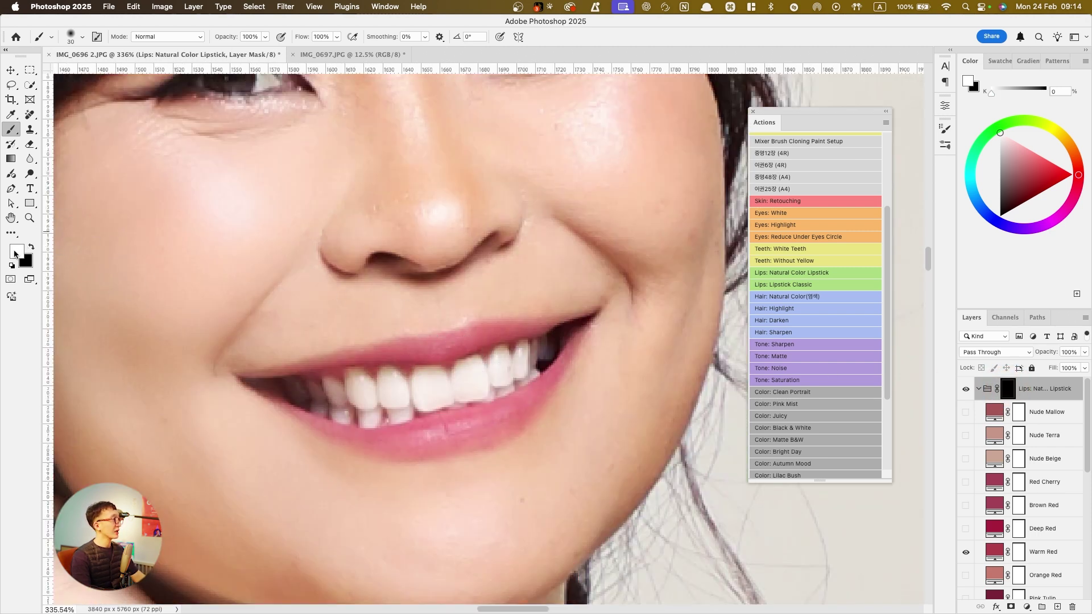
drag(440, 345, 481, 342)
key(bracketleft)
mouse_move(542, 331)
mouse_down()
mouse_move(475, 334)
mouse_move(493, 328)
mouse_move(420, 350)
mouse_move(428, 351)
mouse_move(323, 363)
mouse_move(307, 412)
mouse_move(344, 431)
mouse_move(482, 426)
mouse_move(442, 428)
mouse_move(501, 413)
mouse_move(564, 351)
mouse_move(546, 381)
mouse_move(496, 417)
mouse_up()
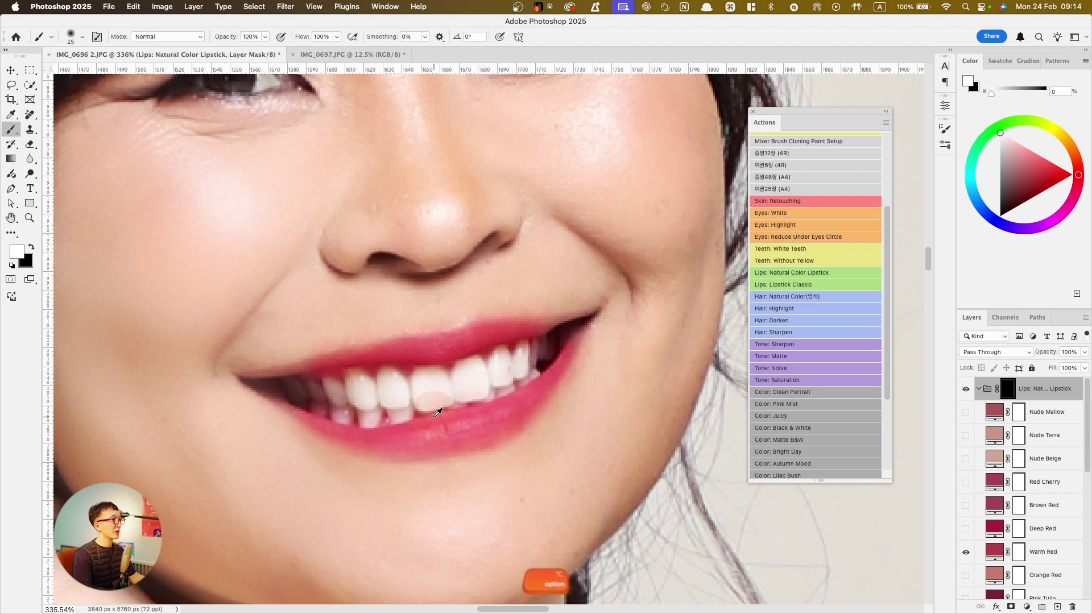
Toggle the lipstick group's visibility to compare the woman's lips before and after at a wider view
scroll(386, 443, down, 10)
scroll(745, 416, up, 6)
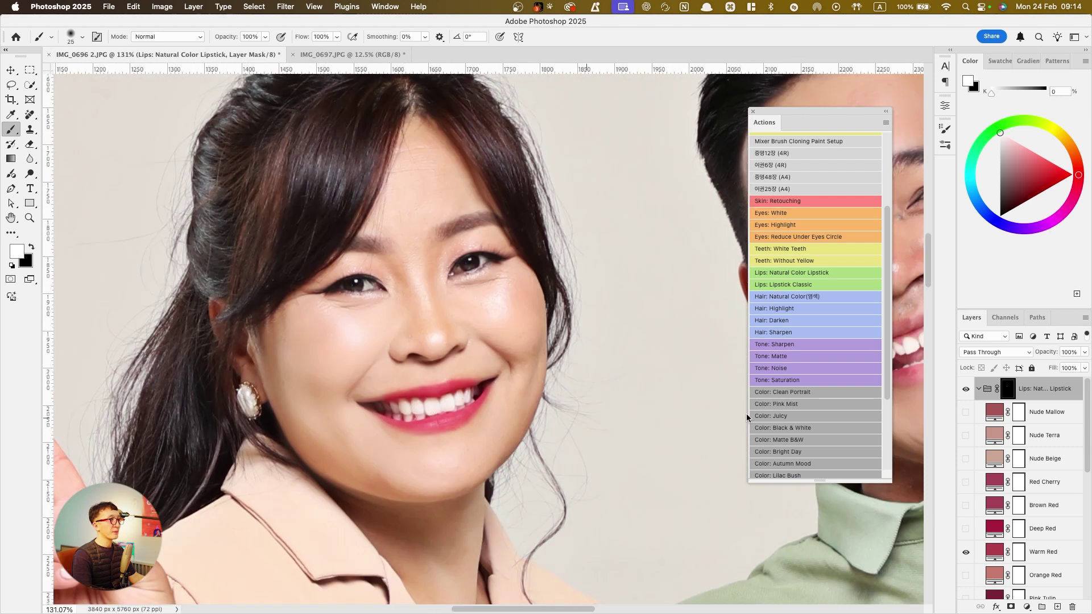
click(967, 391)
click(967, 391)
click(967, 391)
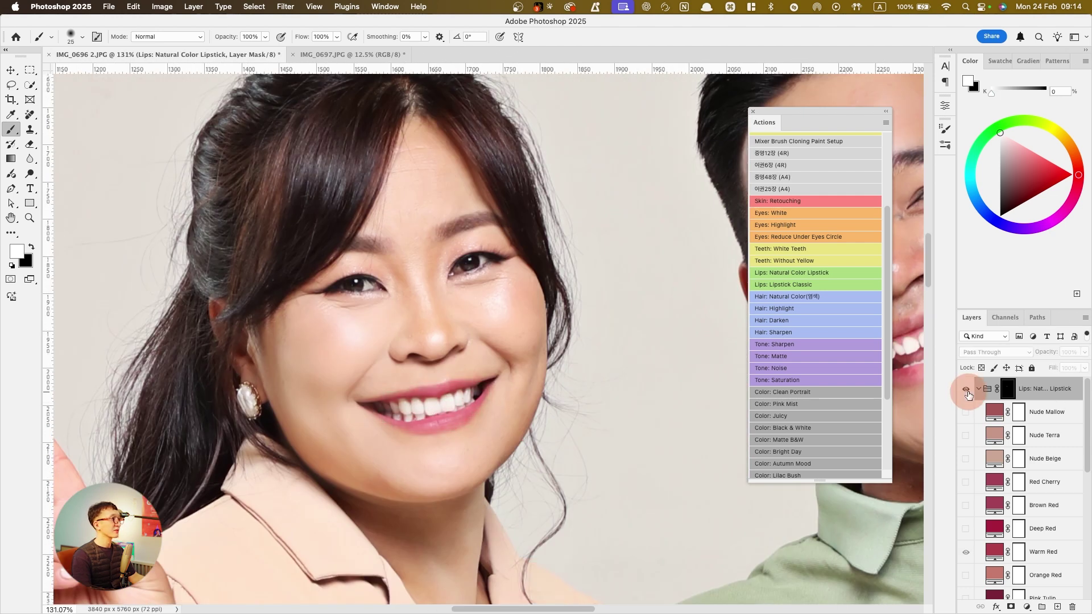
click(967, 392)
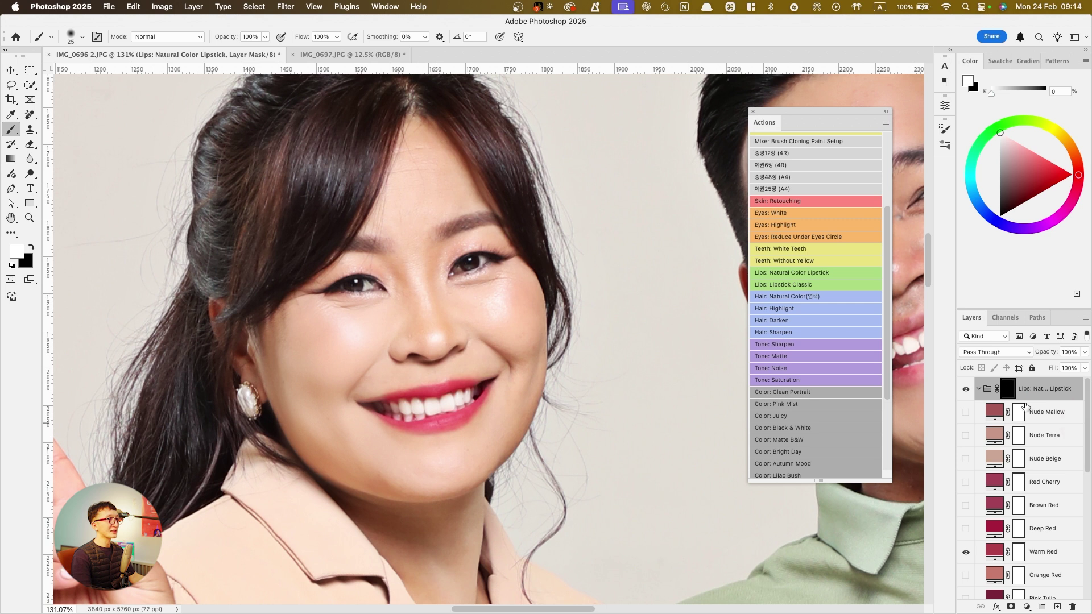
Try the lipstick group at 42% opacity and toggle its visibility to compare the softer lip color
drag(1051, 352, 1024, 351)
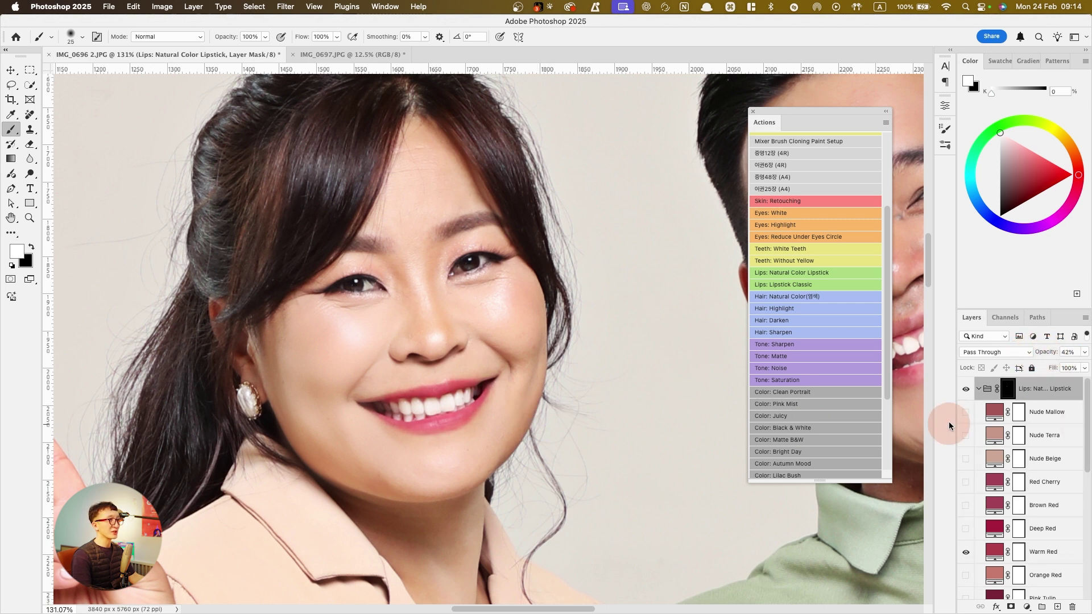
click(967, 392)
click(965, 390)
click(967, 392)
click(966, 390)
Restore the Lips: Natural Color Lipstick group's opacity to 100%
click(1010, 389)
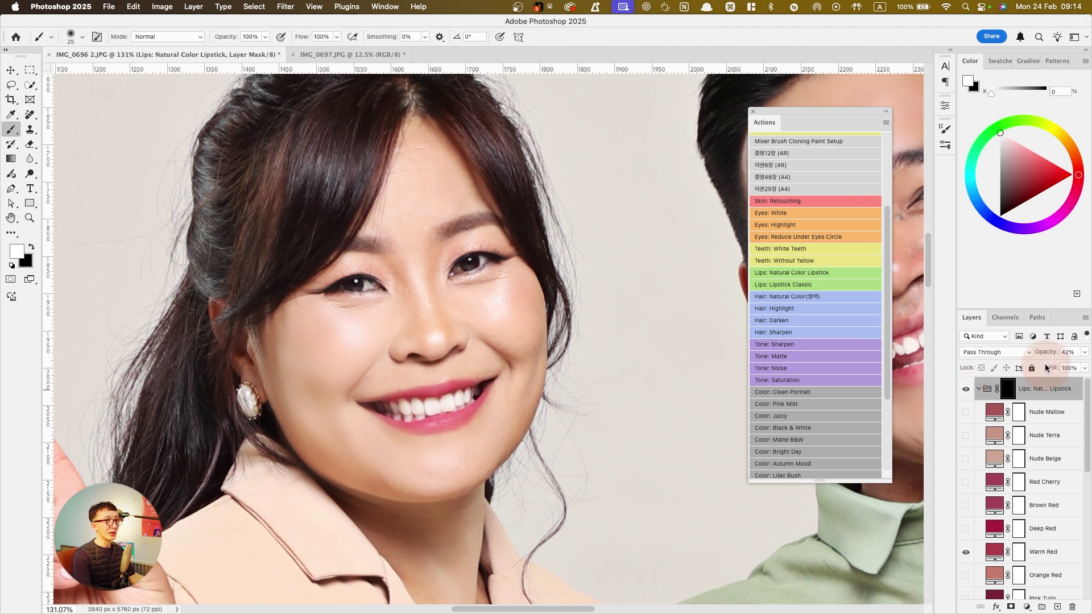
click(965, 528)
click(992, 527)
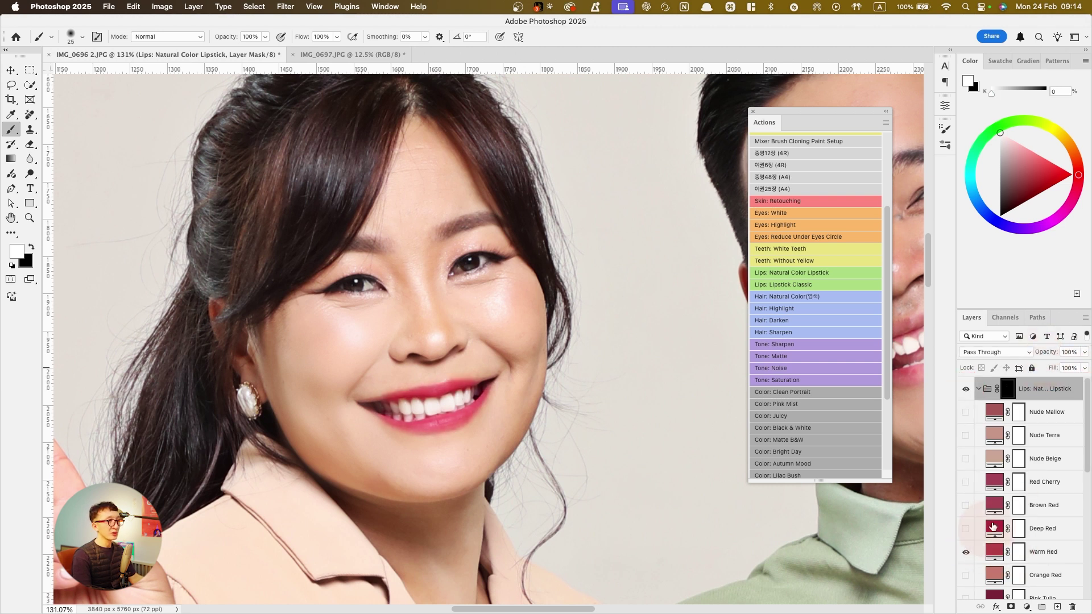
Try the bright red #ff001d as the Warm Red layer's fill color, and undo the change
click(995, 551)
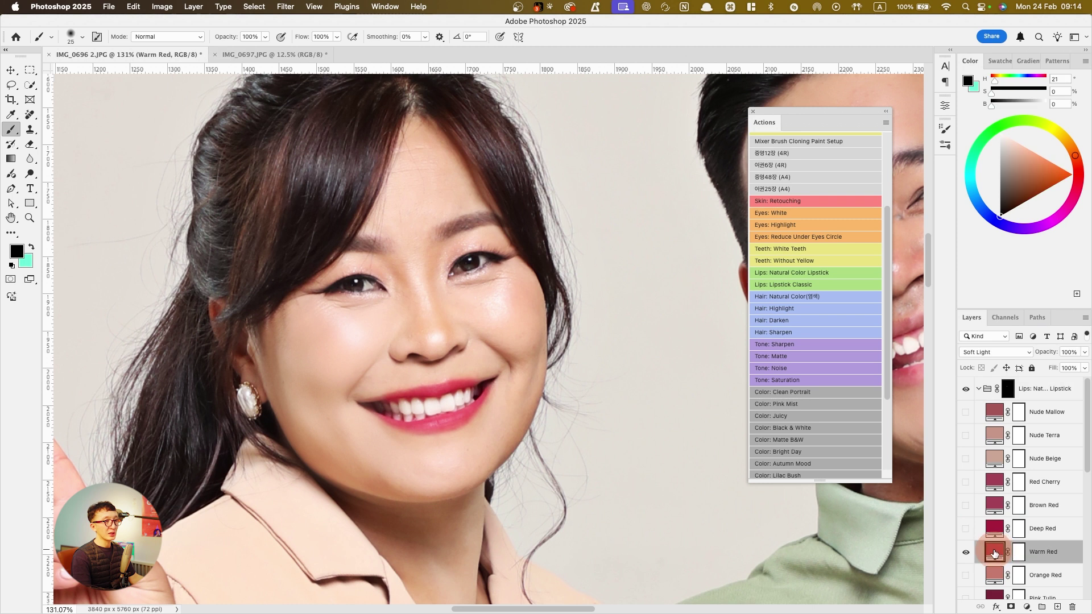
double_click(993, 552)
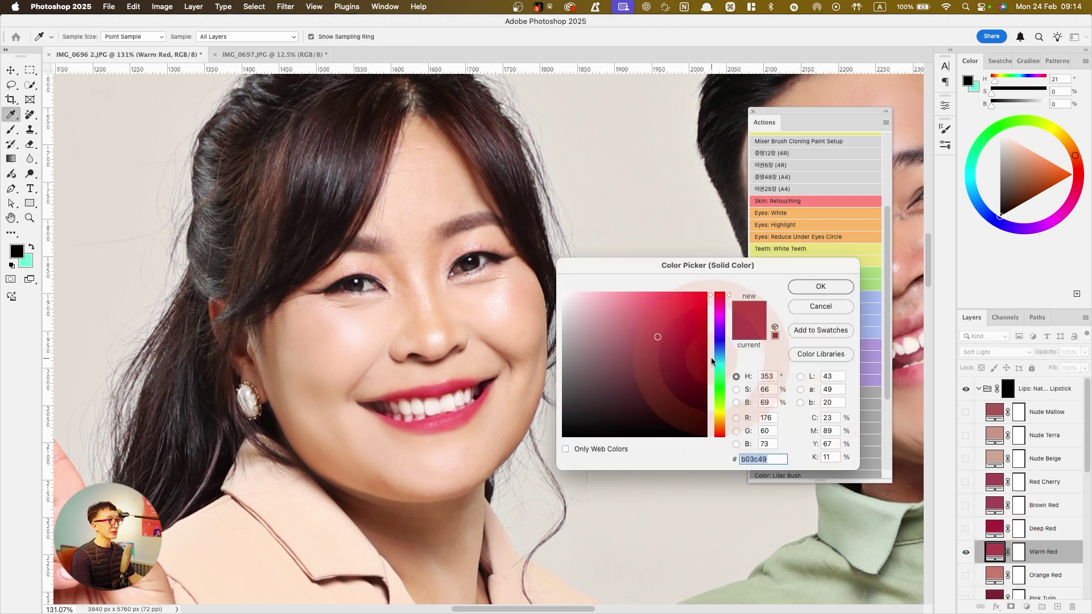
mouse_move(692, 332)
mouse_down()
mouse_move(705, 307)
mouse_move(777, 282)
mouse_up()
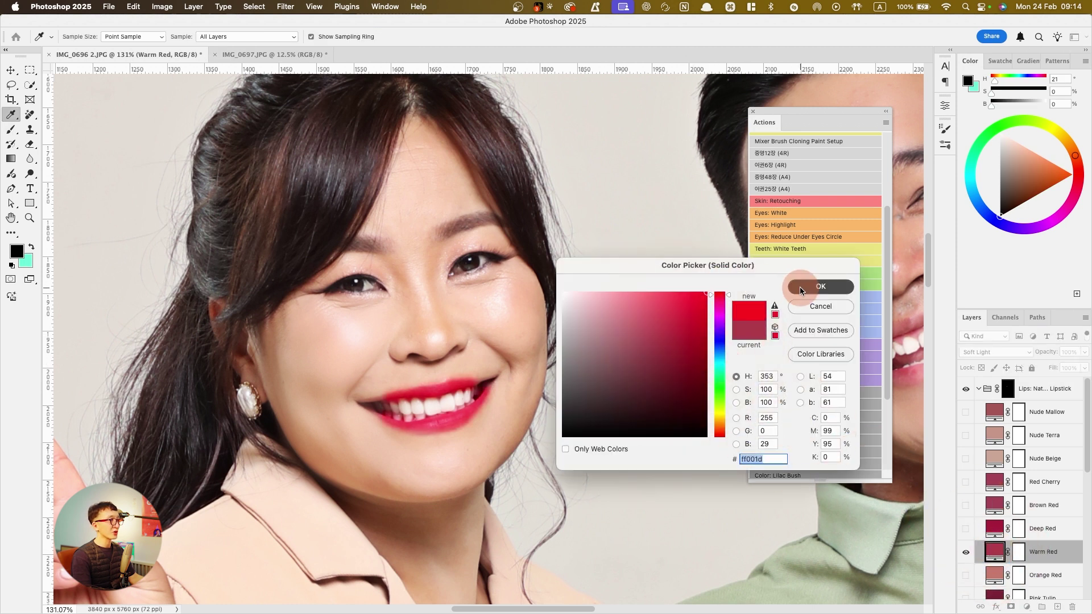
click(800, 286)
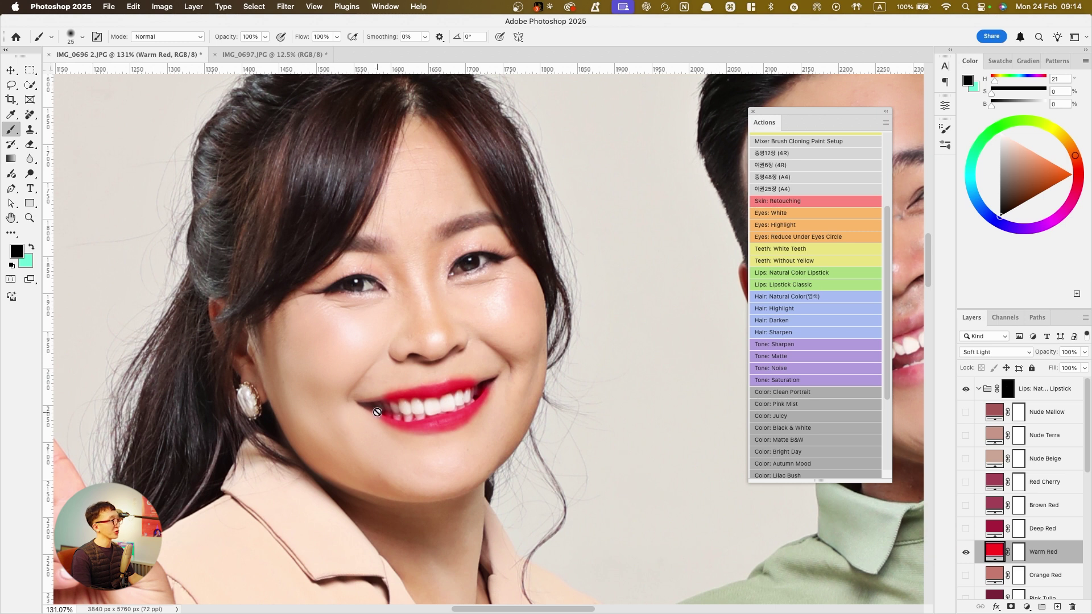
key(super+0)
key(super+z)
Paint white on the Lips: Natural Color Lipstick group mask over the skin above the woman's lips and her cheek
scroll(406, 403, up, 5)
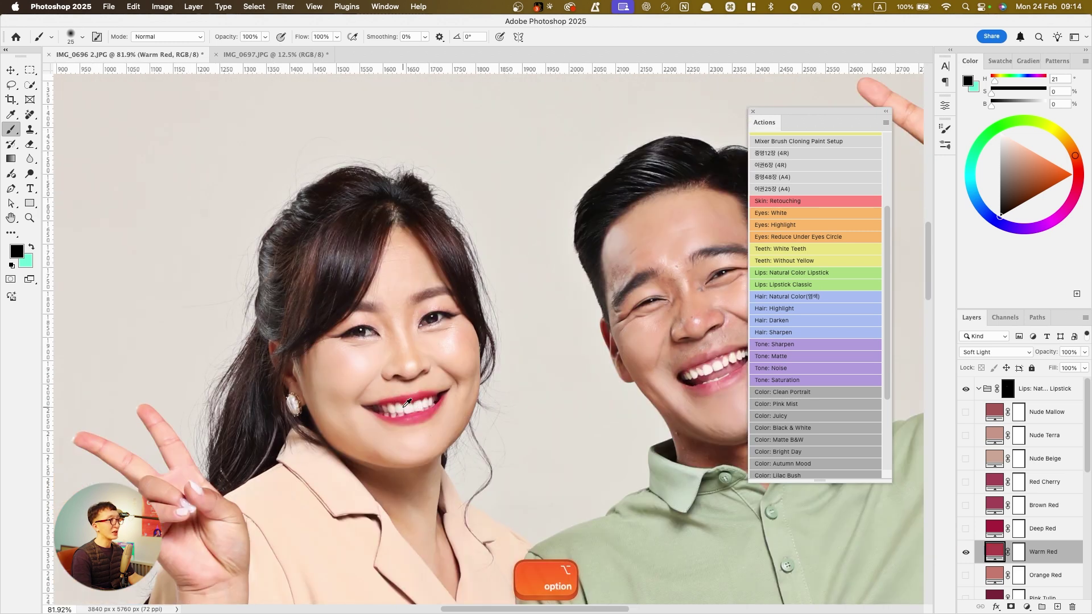
scroll(406, 404, up, 3)
scroll(407, 401, up, 3)
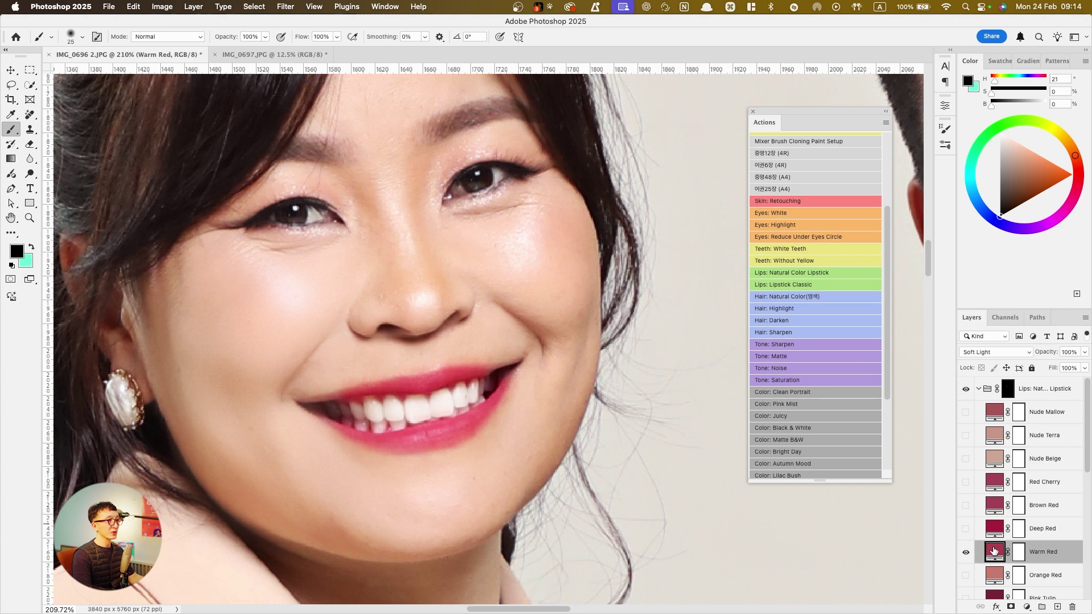
click(1008, 392)
key(d)
mouse_move(403, 376)
mouse_down()
mouse_move(499, 349)
mouse_move(518, 316)
mouse_move(443, 375)
mouse_move(529, 309)
mouse_move(549, 198)
mouse_move(502, 343)
mouse_move(474, 360)
mouse_move(525, 216)
mouse_move(550, 196)
mouse_up()
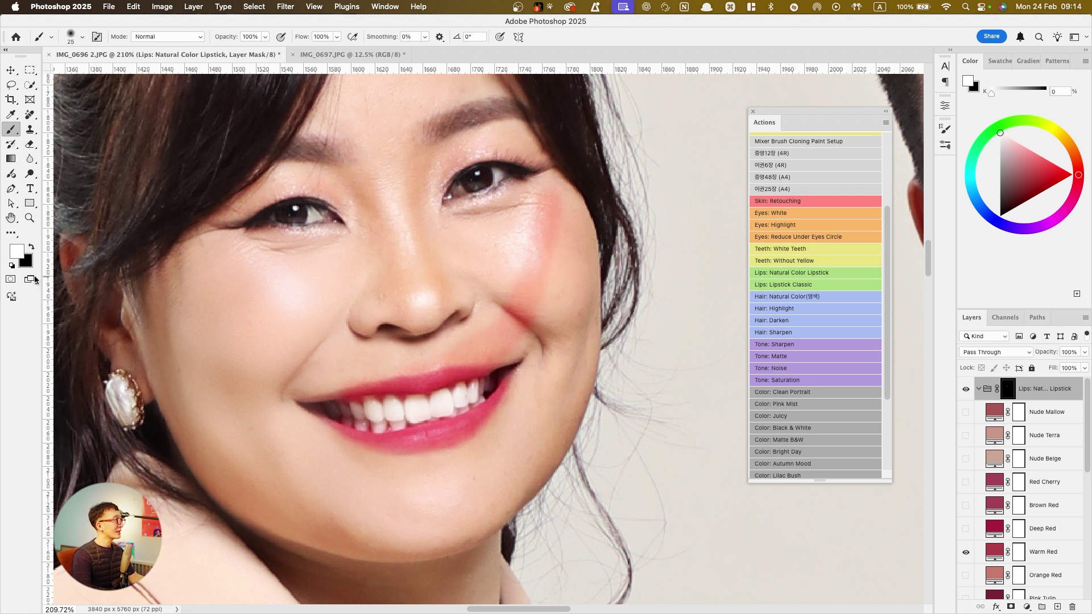
Erase the lipstick color from the woman's cheek and lips on the group mask, using a black brush enlarged to 50 px
click(31, 248)
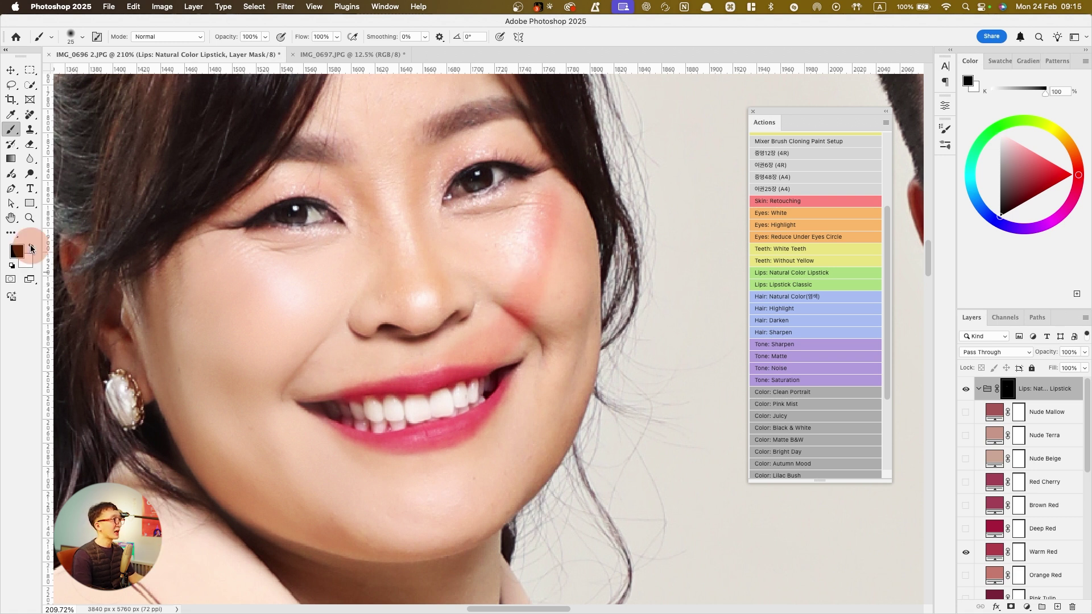
key(bracketright)
key(bracketright)
key(bracketright)
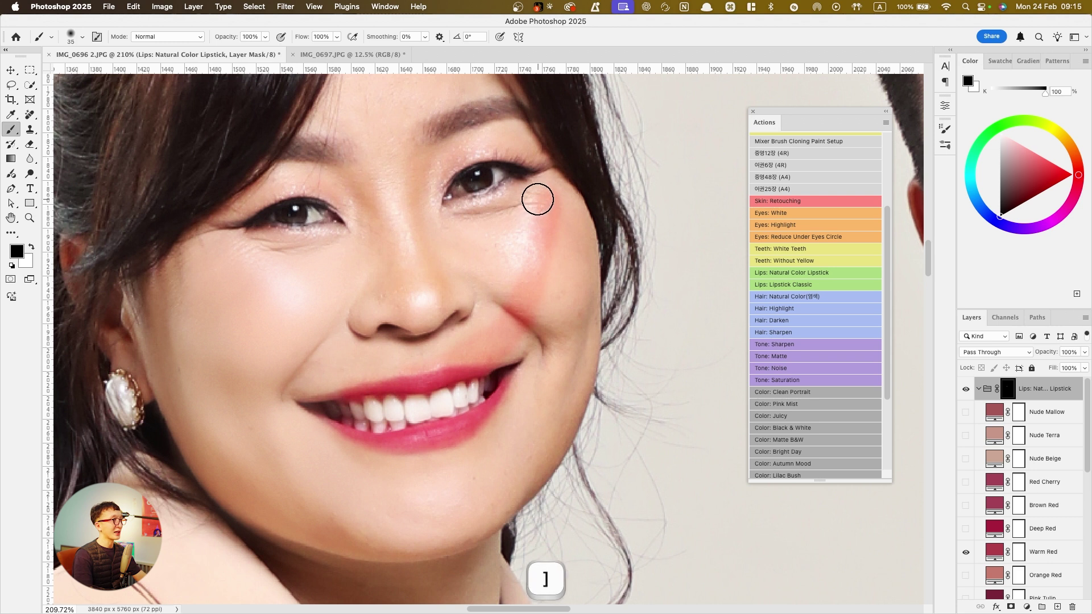
mouse_move(541, 264)
mouse_down()
mouse_move(548, 205)
mouse_move(520, 258)
mouse_move(545, 246)
mouse_up()
click(481, 364)
mouse_move(481, 364)
mouse_down()
mouse_move(354, 363)
mouse_move(392, 395)
mouse_move(320, 444)
mouse_move(437, 449)
mouse_move(433, 471)
mouse_move(337, 479)
mouse_move(405, 434)
mouse_up()
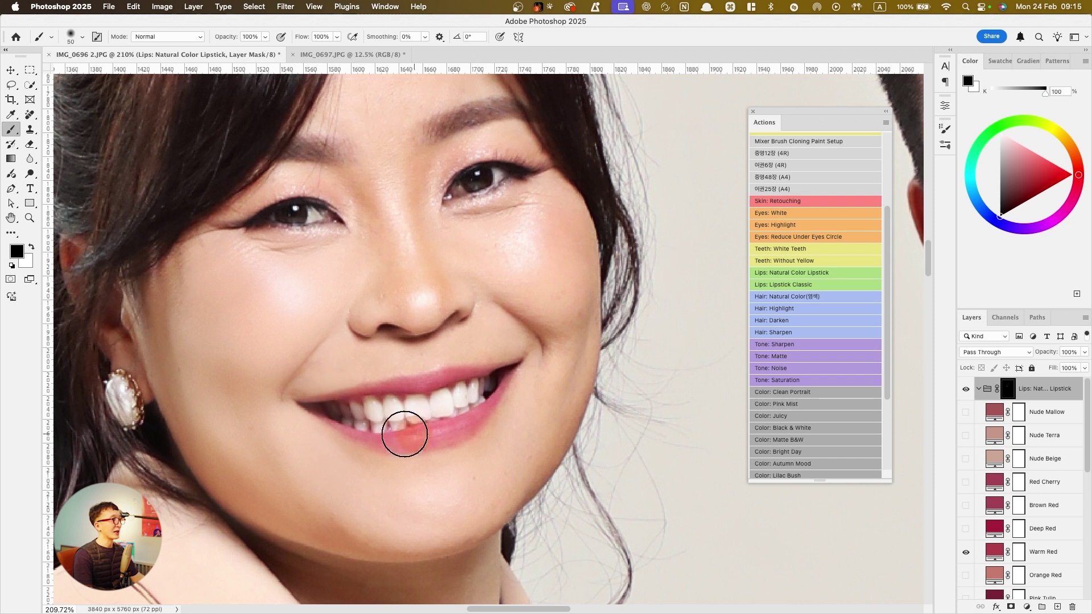
Review the couple's faces at different zoom levels and look through the natural lipstick color layers
scroll(416, 425, down, 6)
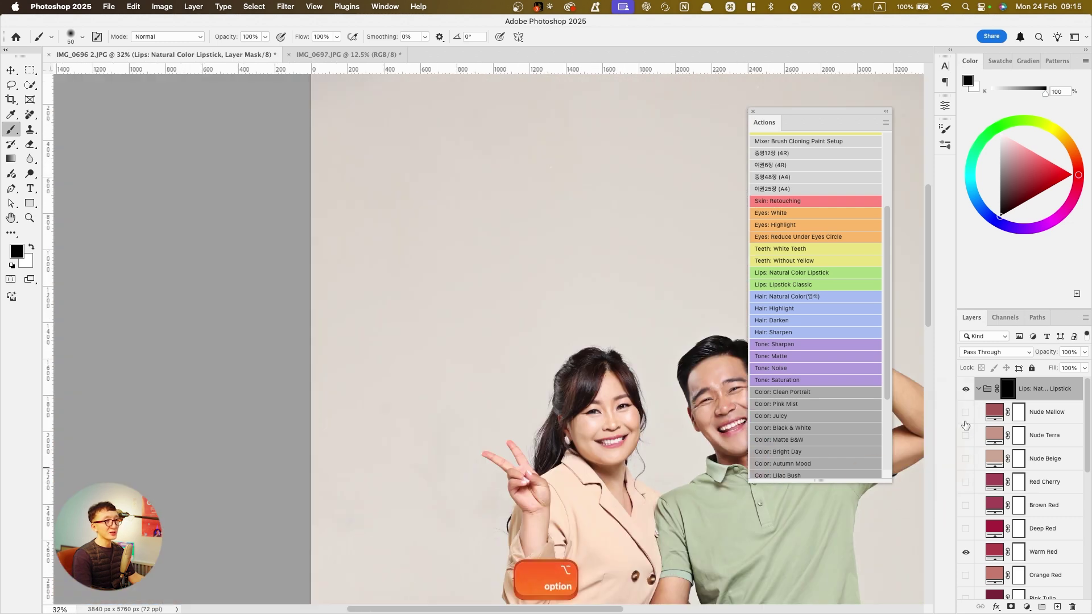
scroll(1023, 490, down, 5)
scroll(1013, 494, up, 5)
scroll(645, 495, up, 3)
scroll(606, 471, down, 4)
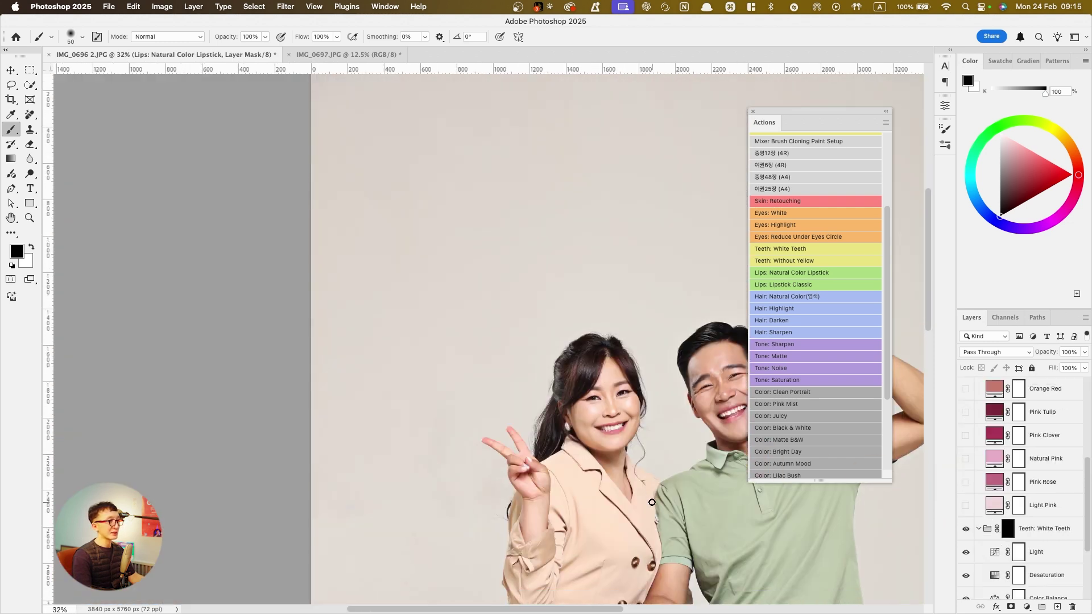
scroll(564, 460, right, 5)
scroll(572, 369, up, 5)
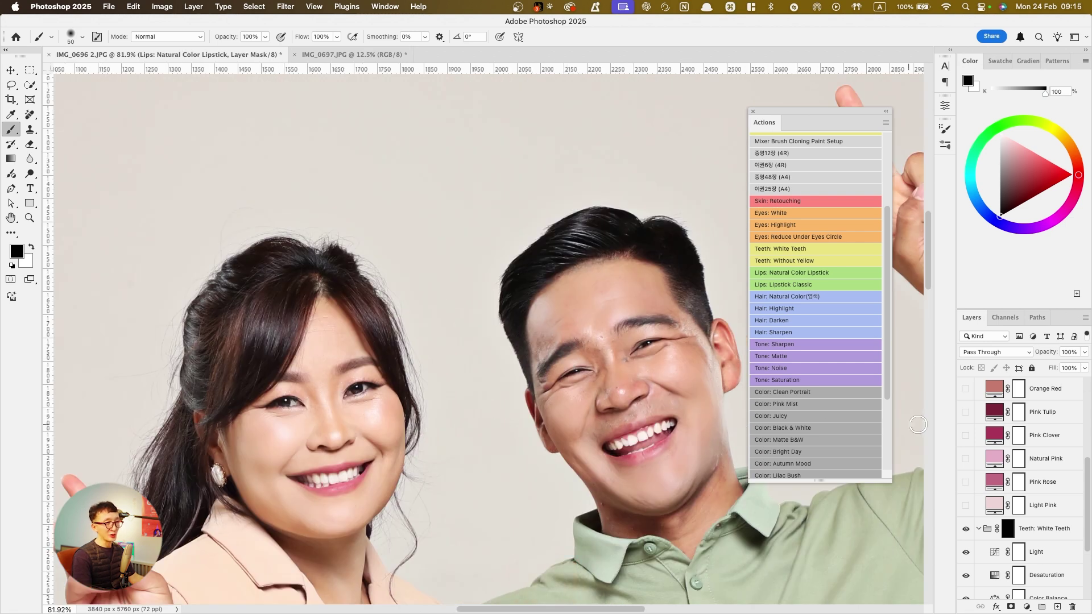
scroll(1007, 461, up, 5)
Collapse the natural lipstick group and run the Lips: Lipstick Classic action, showing its Miss Zellers color
click(976, 389)
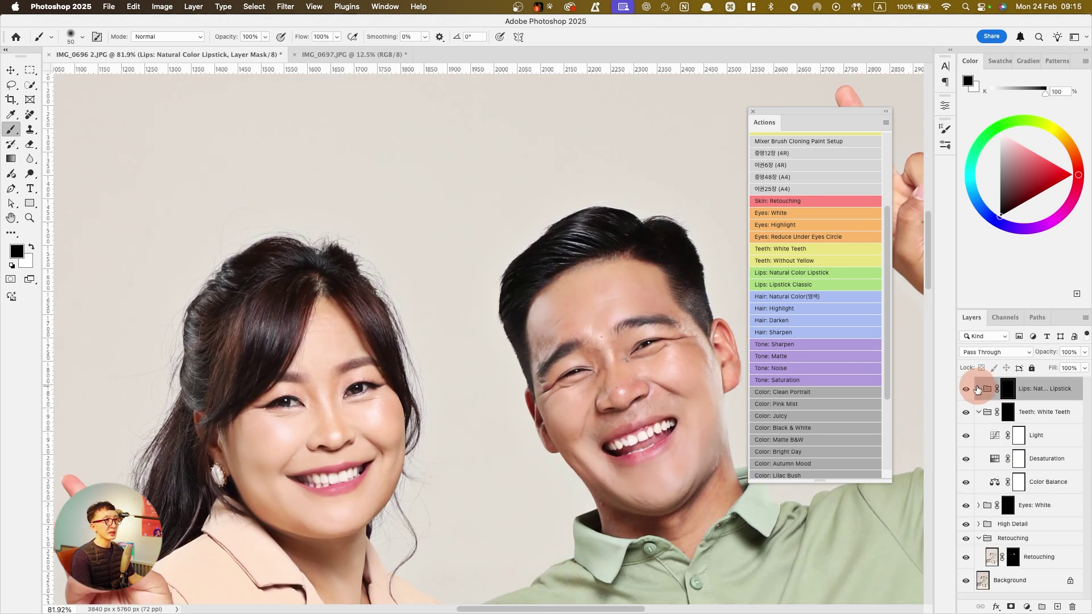
click(793, 284)
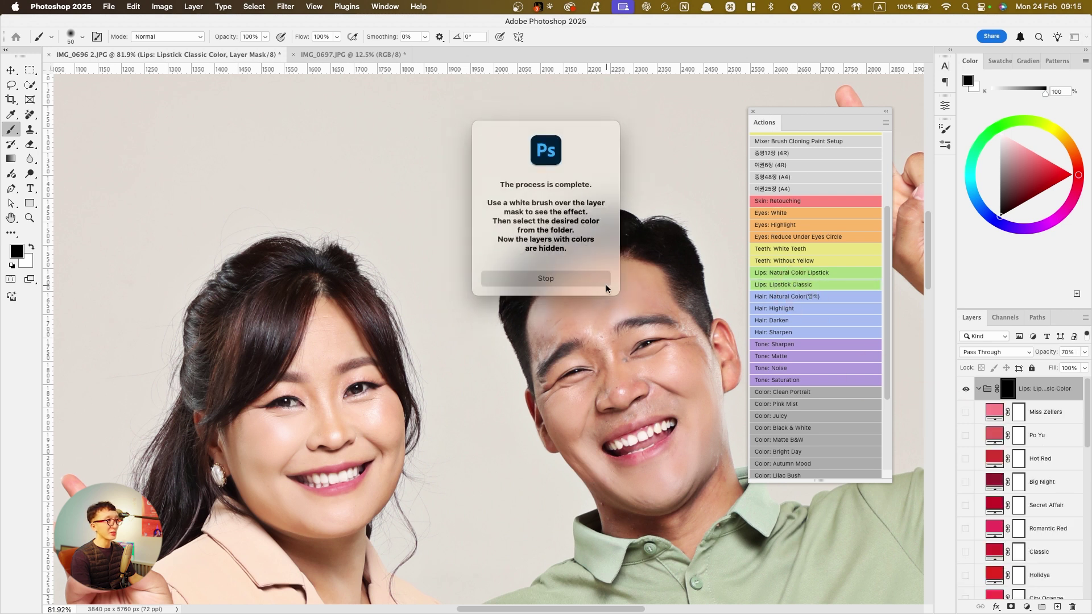
click(608, 284)
click(965, 412)
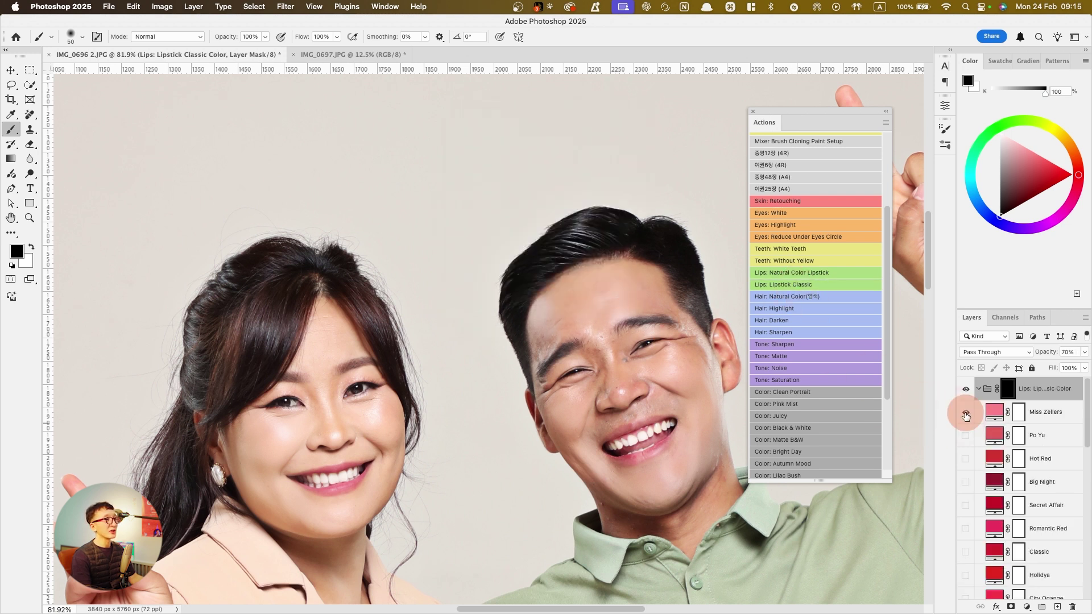
Paint the man's lower lip on the Lips: Lipstick Classic Color group mask with a 40 px white brush
alt+scroll(716, 435, up, 5)
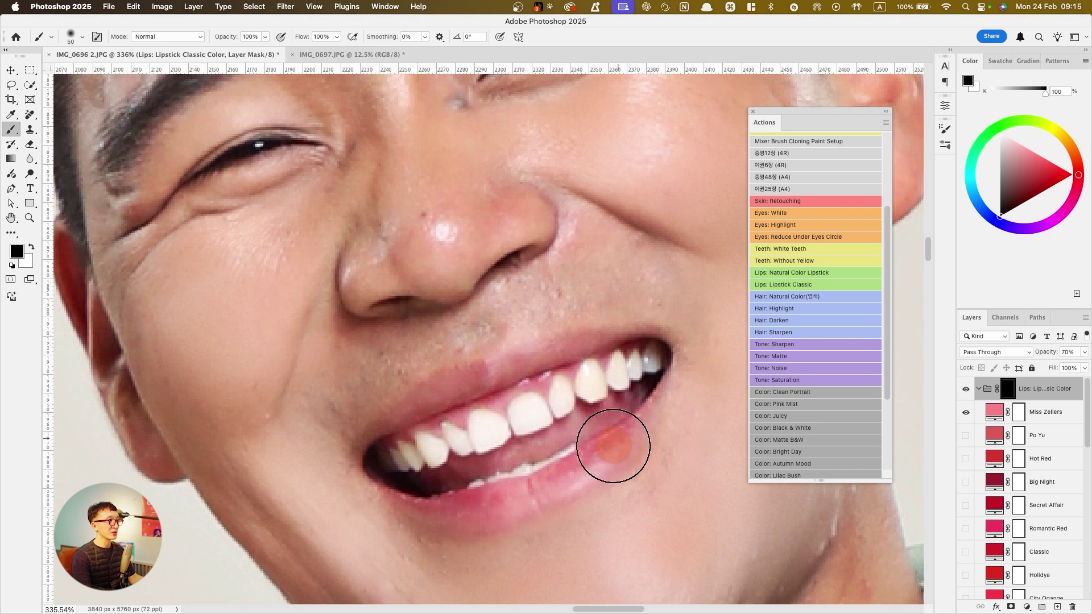
click(1041, 390)
click(46, 261)
click(32, 248)
key(bracketleft)
click(582, 468)
mouse_move(582, 468)
mouse_down()
mouse_move(504, 512)
mouse_move(421, 516)
mouse_move(643, 463)
mouse_up()
scroll(643, 463, down, 3)
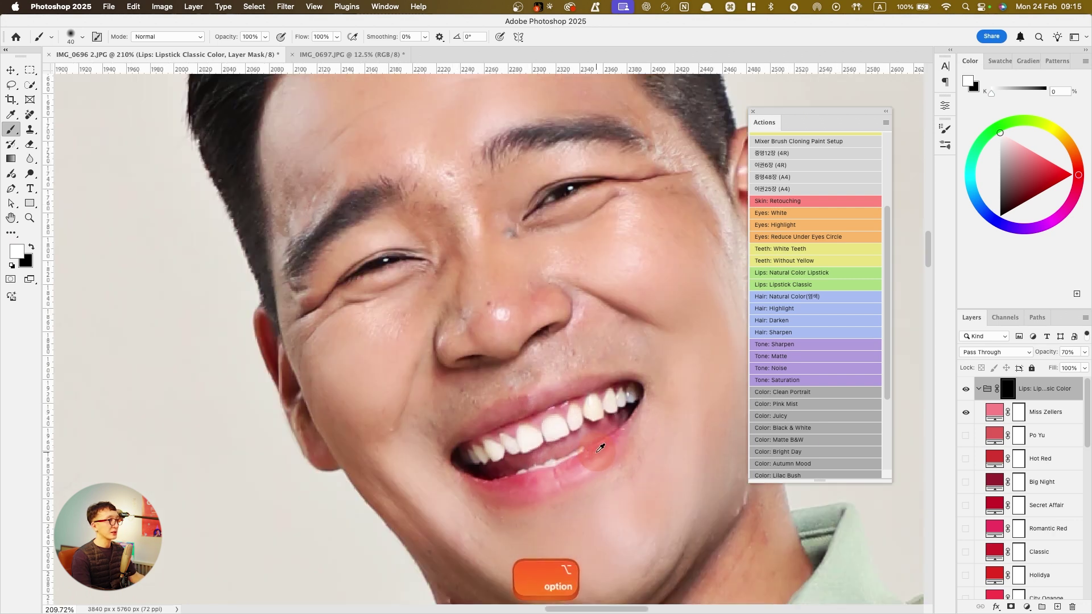
Compare the man's lips with the Lips: Lipstick Classic Color group on and off, and leave the group hidden
click(964, 389)
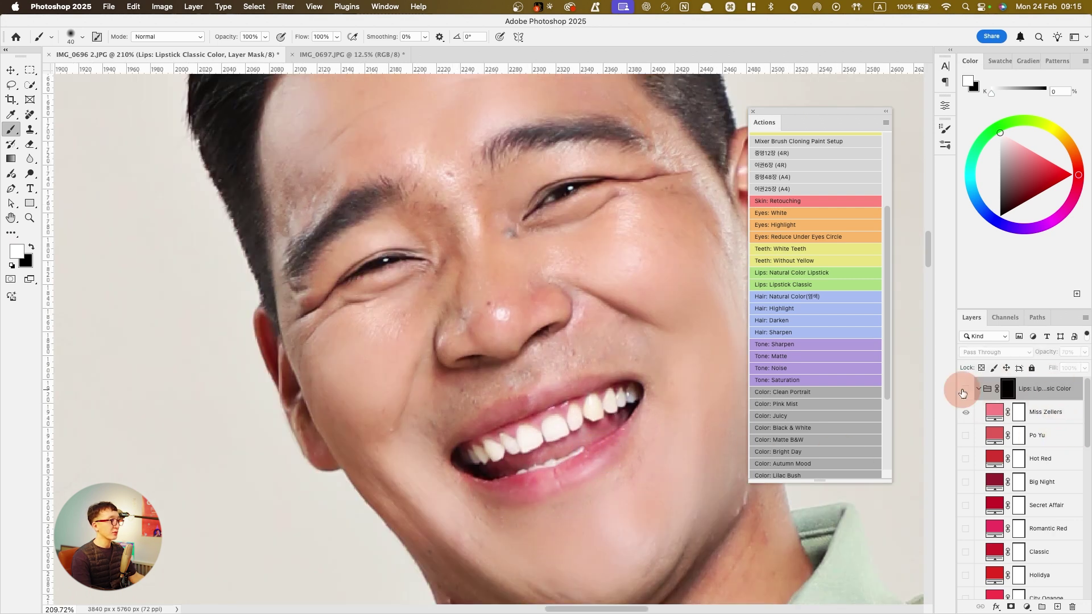
click(965, 389)
scroll(583, 392, down, 5)
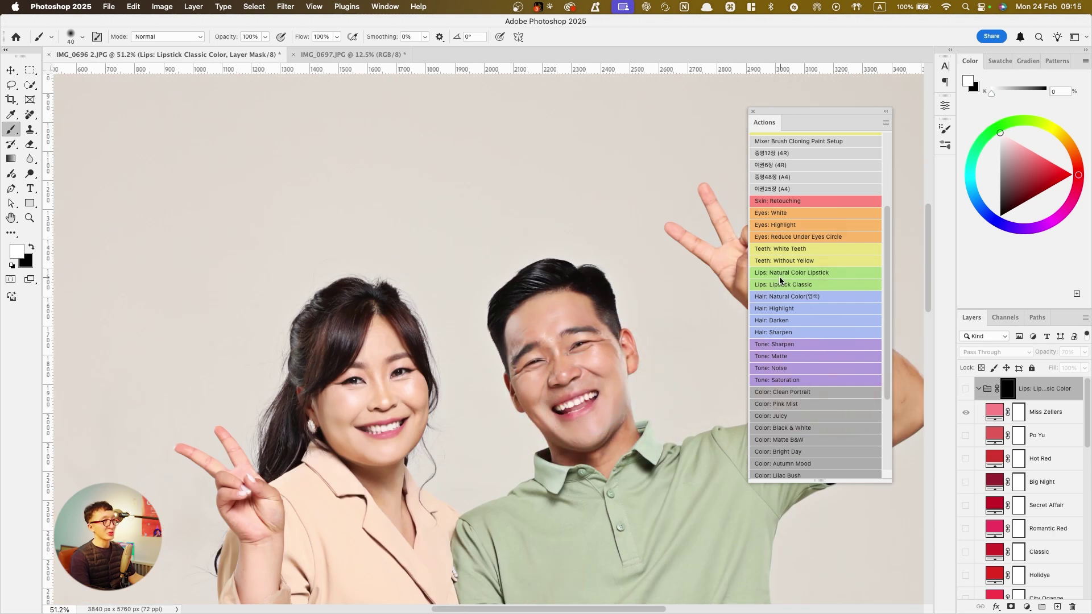
Run the Hair: Natural Color action and look through the hair color layers it adds
scroll(625, 338, down, 2)
scroll(778, 306, up, 1)
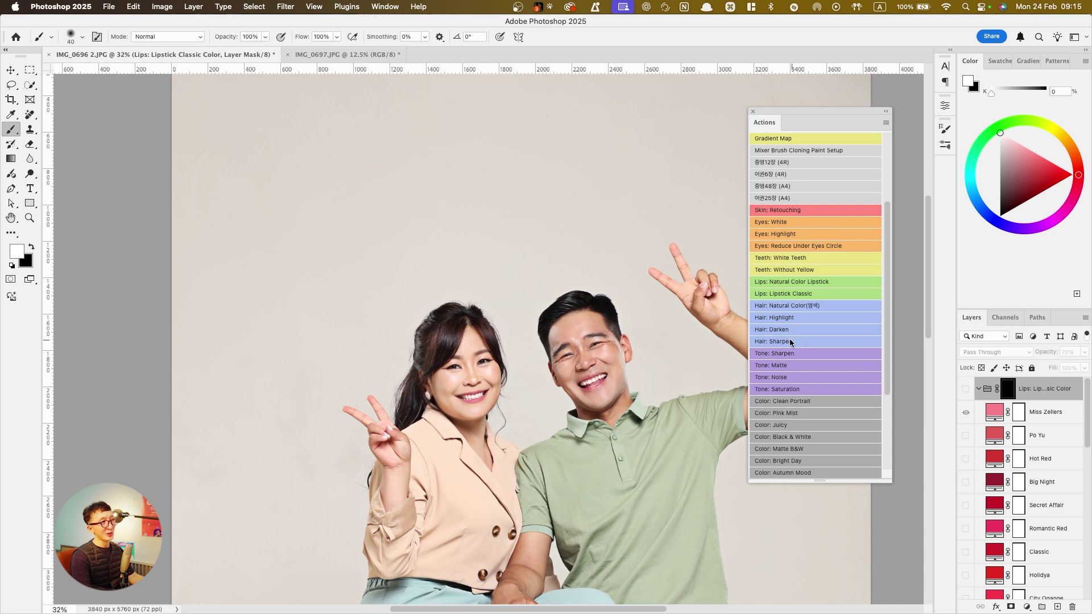
key(super+1)
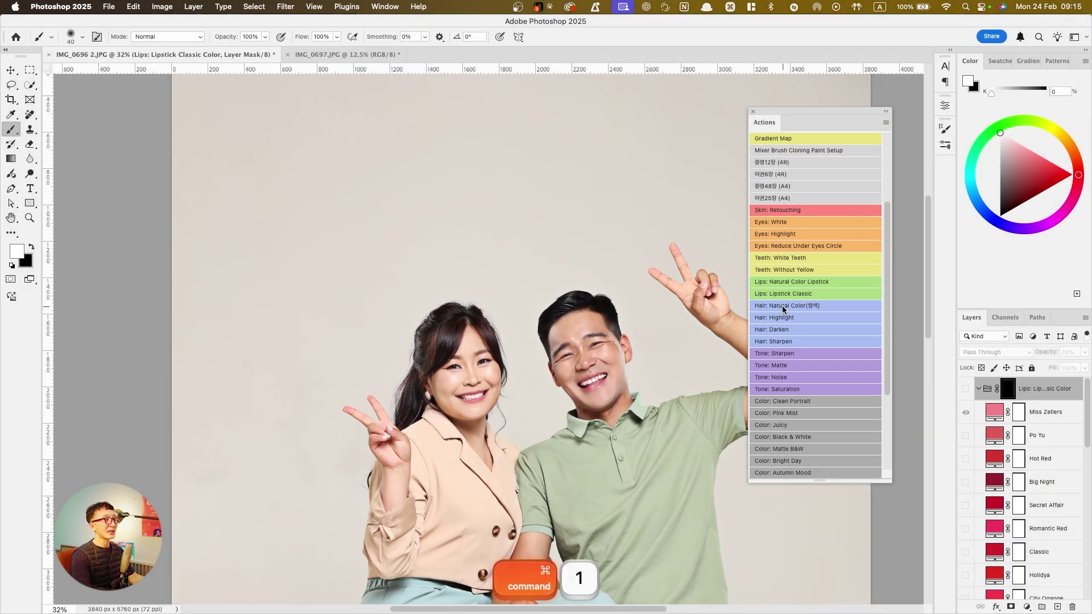
click(782, 307)
click(563, 278)
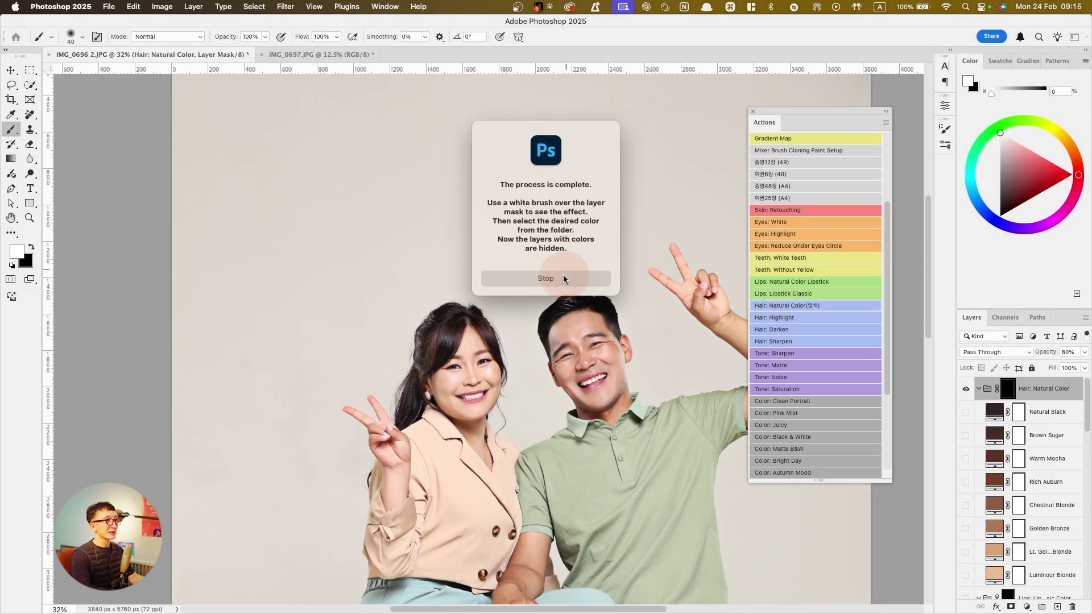
scroll(1022, 473, down, 3)
scroll(1022, 473, up, 3)
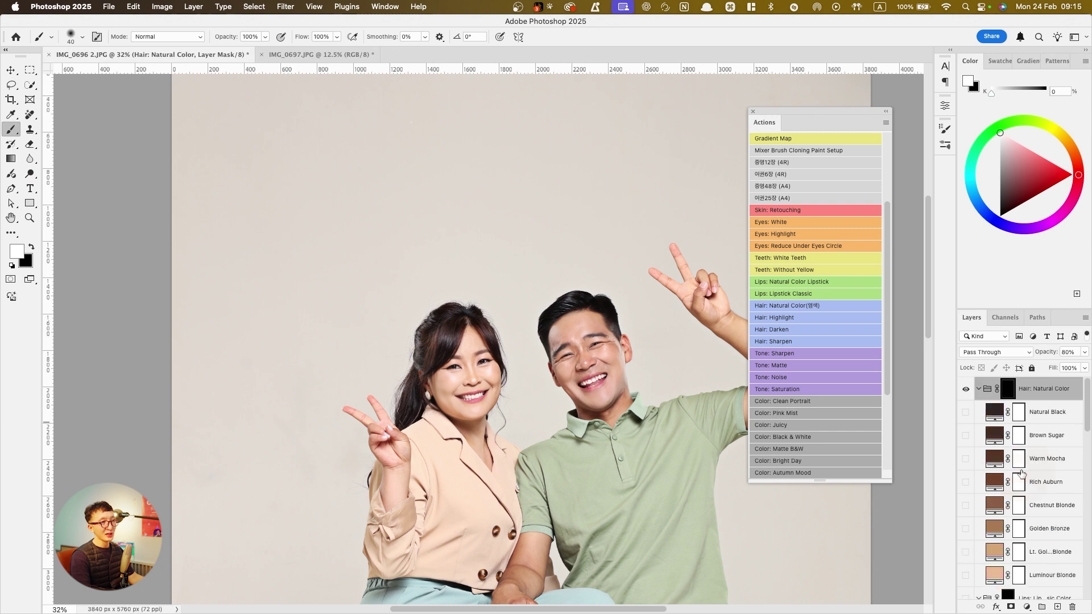
Show the Rich Auburn layer and paint the woman's hair on the group mask with a white brush enlarged to 200 px
scroll(534, 323, up, 5)
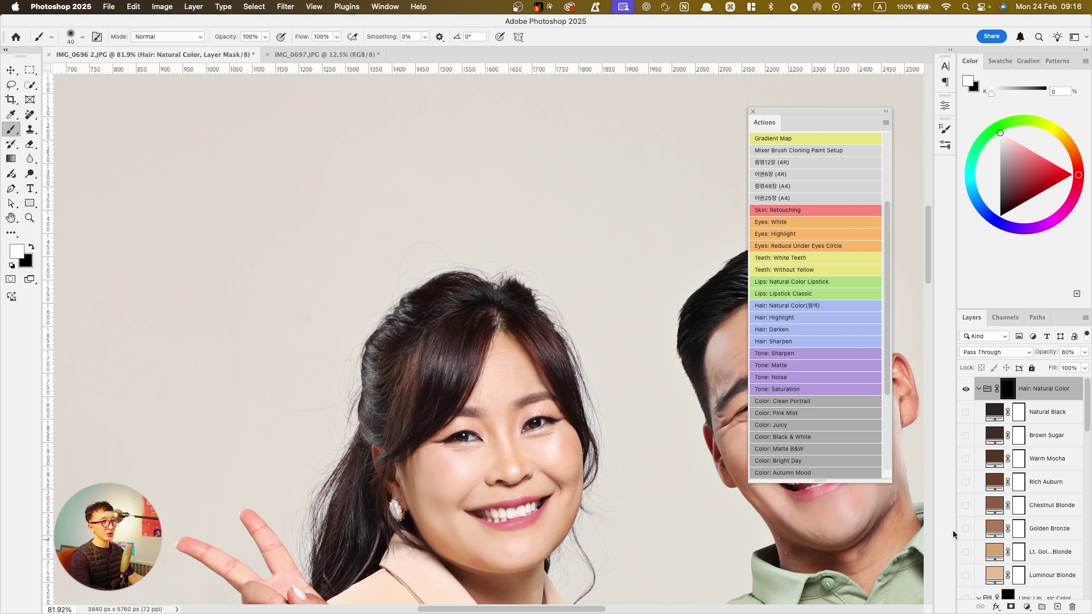
click(966, 483)
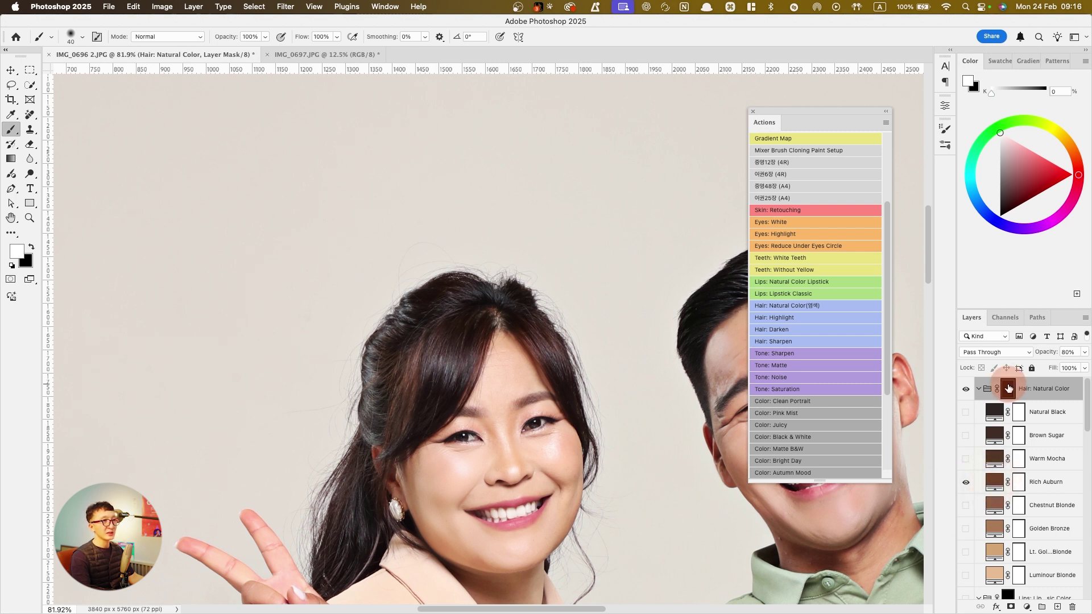
click(93, 160)
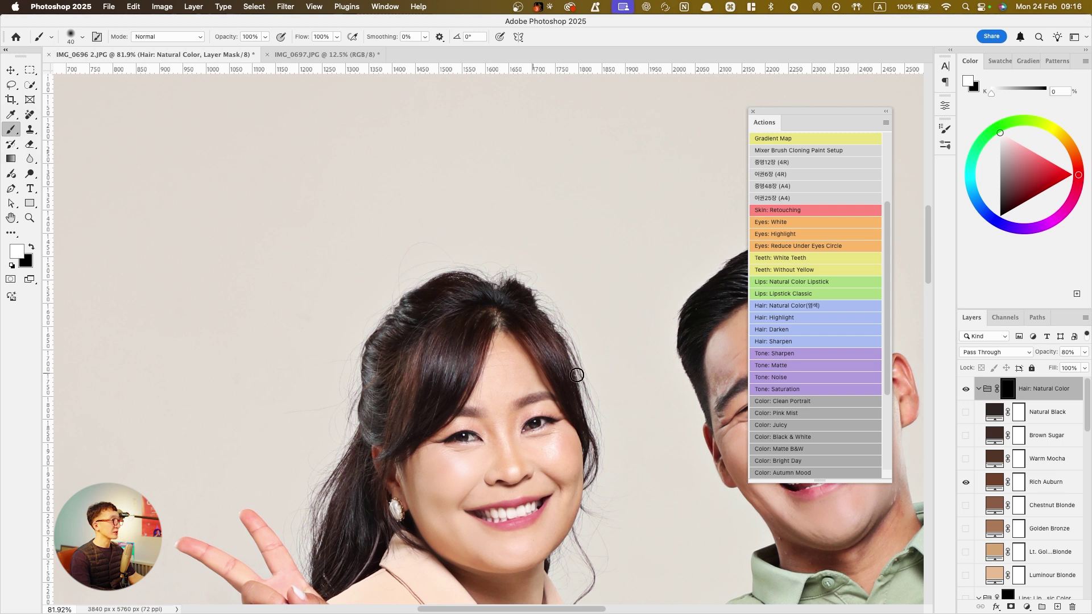
key(bracketright)
key(bracketright)
key(bracketright)
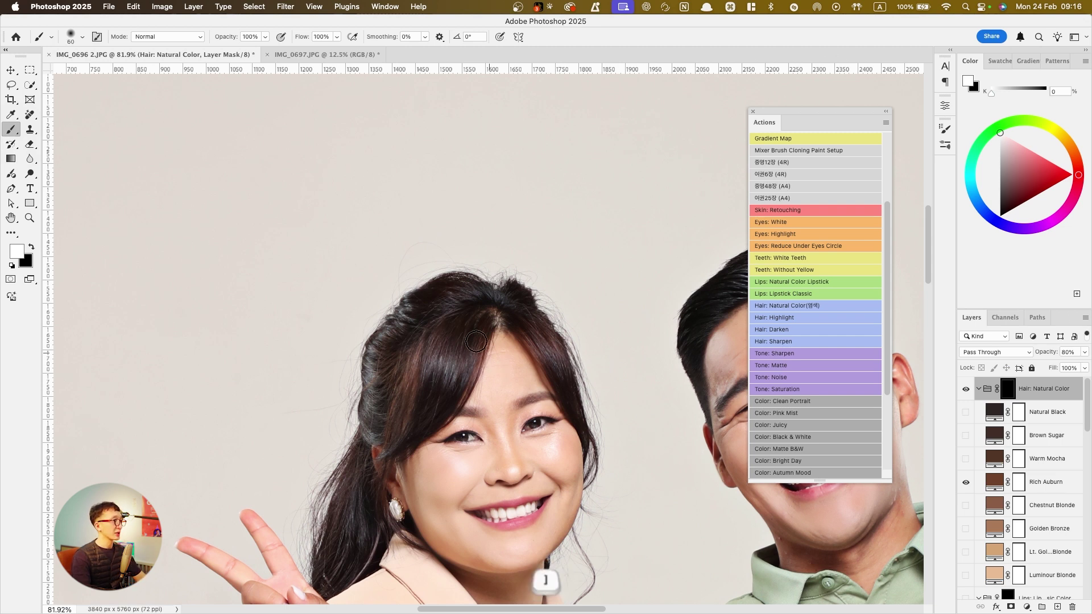
key(bracketright)
key(bracketright)
key(bracketright)
key(bracketright)
key(bracketright)
key(bracketright)
key(bracketright)
mouse_move(455, 332)
mouse_down()
mouse_move(435, 351)
mouse_move(424, 391)
mouse_move(437, 352)
mouse_move(425, 363)
mouse_move(427, 396)
mouse_move(400, 384)
mouse_move(430, 313)
mouse_move(405, 322)
mouse_move(361, 394)
mouse_move(372, 363)
mouse_move(363, 466)
mouse_move(334, 546)
mouse_move(343, 506)
mouse_move(346, 557)
mouse_move(362, 522)
mouse_move(351, 568)
mouse_move(362, 544)
mouse_move(357, 468)
mouse_move(407, 346)
mouse_move(440, 302)
mouse_move(491, 290)
mouse_move(525, 302)
mouse_move(595, 426)
mouse_move(547, 315)
mouse_move(529, 297)
mouse_move(464, 303)
mouse_move(483, 288)
mouse_move(352, 375)
mouse_move(351, 338)
mouse_move(325, 404)
mouse_move(315, 508)
mouse_move(331, 394)
mouse_move(369, 326)
mouse_move(397, 304)
mouse_move(533, 277)
mouse_move(557, 285)
mouse_move(609, 359)
mouse_move(465, 298)
mouse_up()
Extend the Rich Auburn color over the hair on the side of the woman's head with the 200 px brush
scroll(460, 299, up, 3)
key(alt)
scroll(465, 297, down, 4)
scroll(479, 309, up, 3)
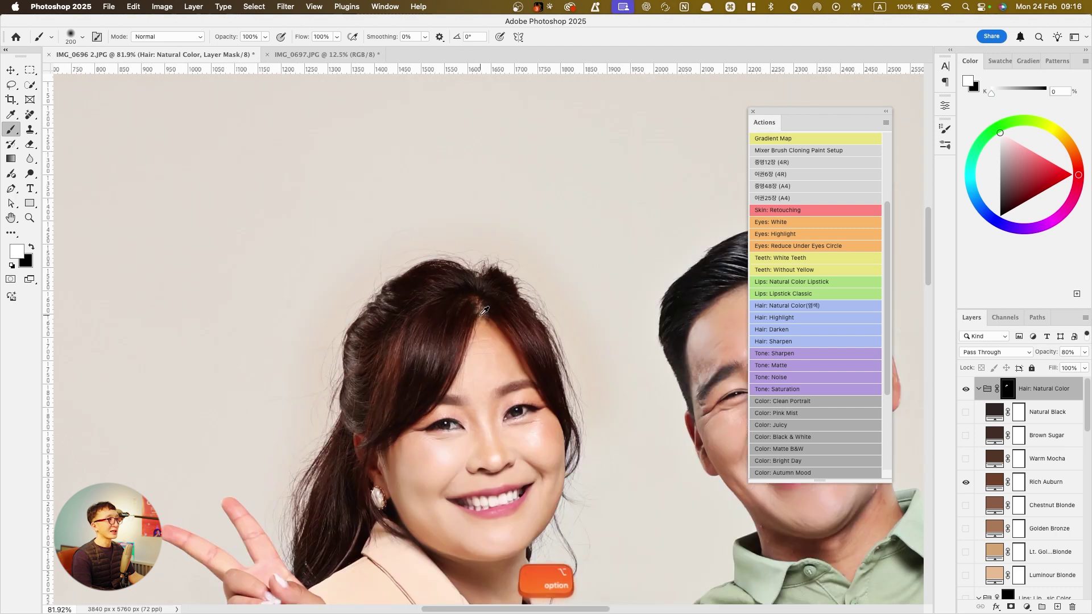
drag(395, 332, 373, 366)
Toggle the Hair: Natural Color group's visibility repeatedly to compare the woman's hair before and after coloring
click(971, 389)
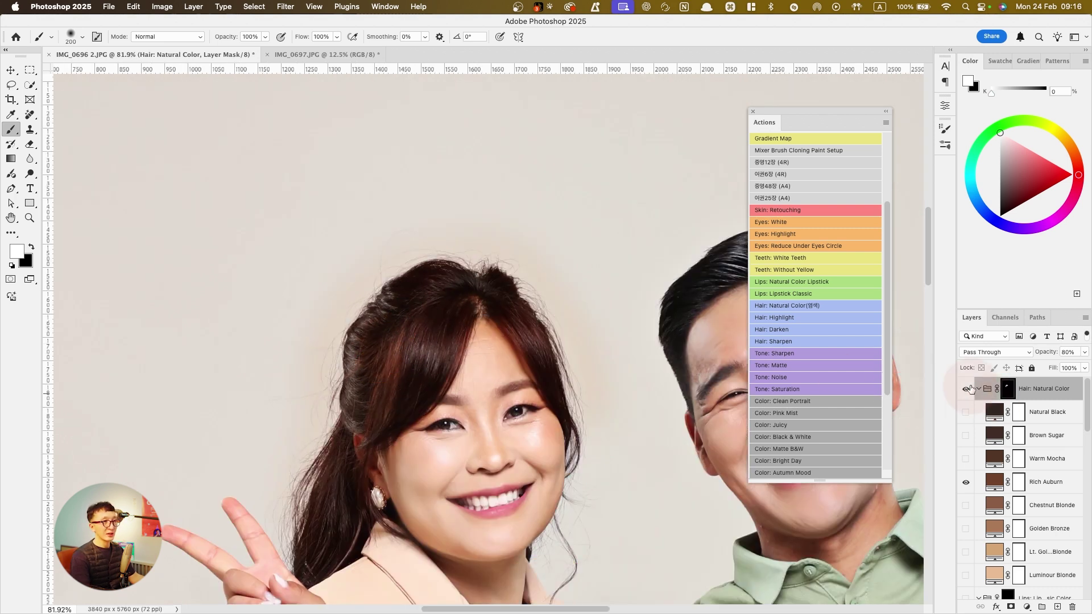
click(966, 389)
click(968, 390)
click(969, 390)
click(968, 391)
click(969, 391)
click(969, 391)
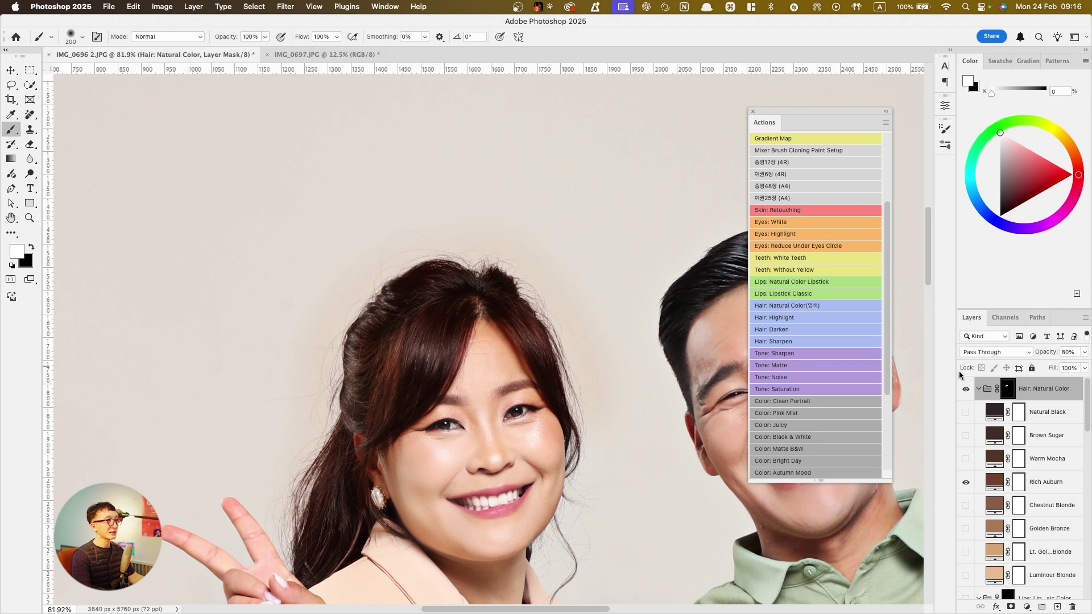
key(bracketleft)
key(bracketleft)
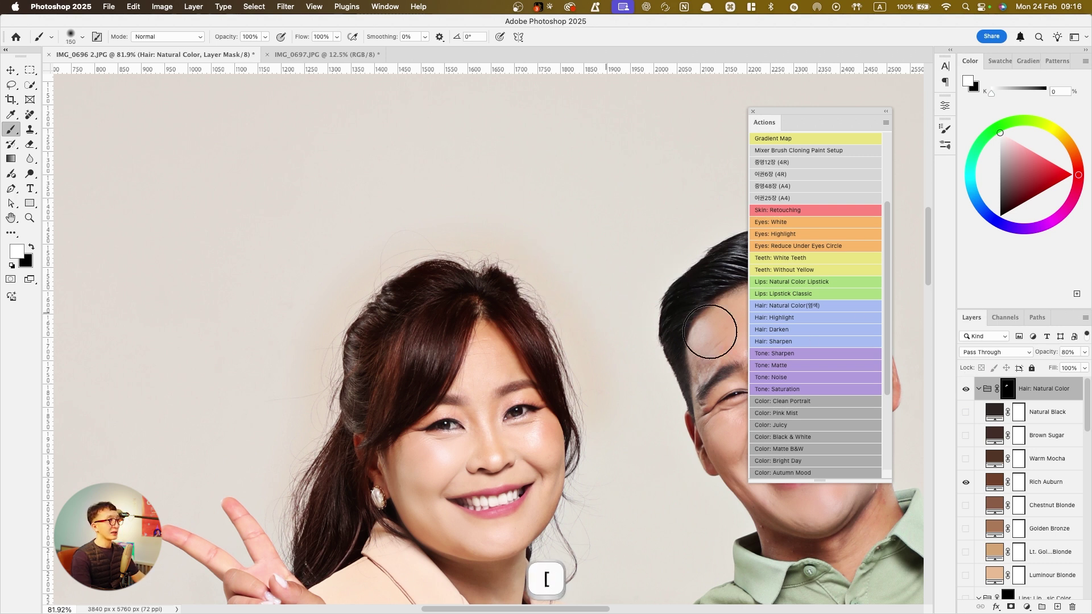
click(963, 389)
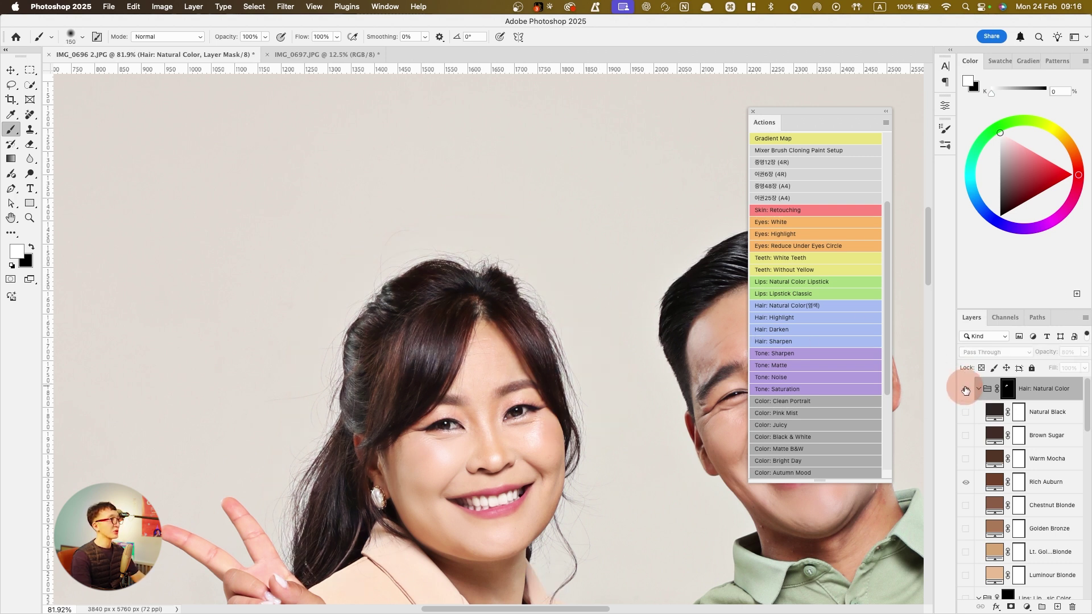
click(965, 390)
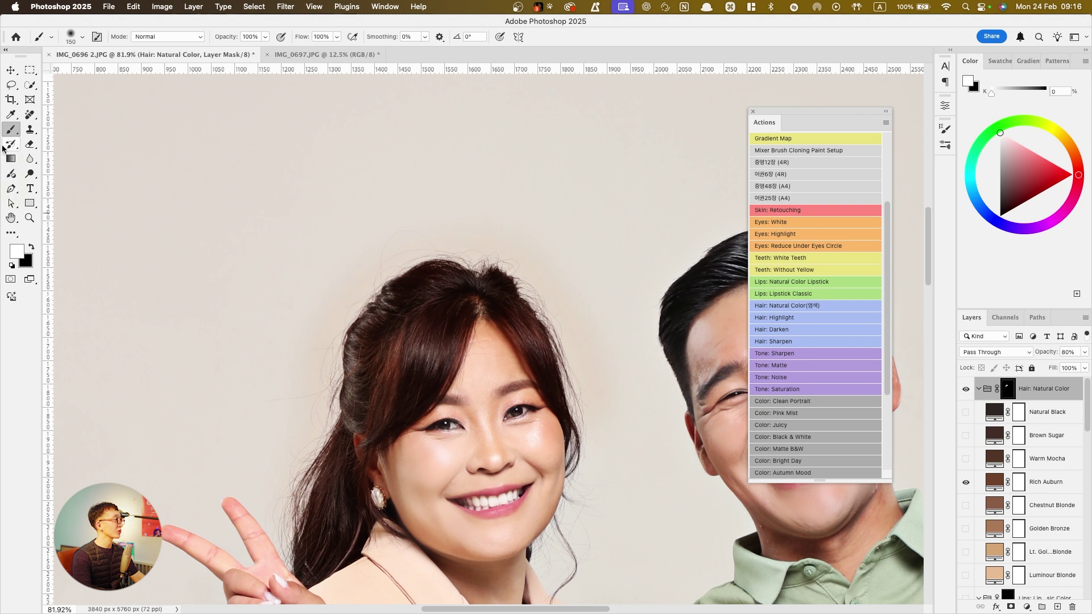
Enlarge the brush to 300 px and switch its color to black for the Hair: Natural Color group mask
key(bracketright)
key(bracketright)
key(bracketright)
key(bracketright)
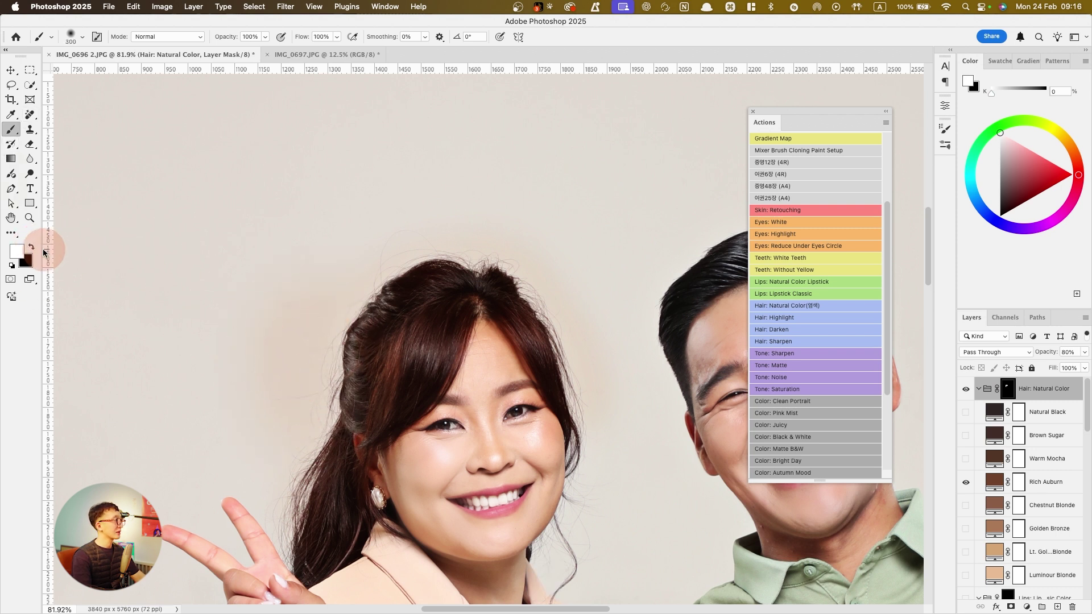
click(33, 249)
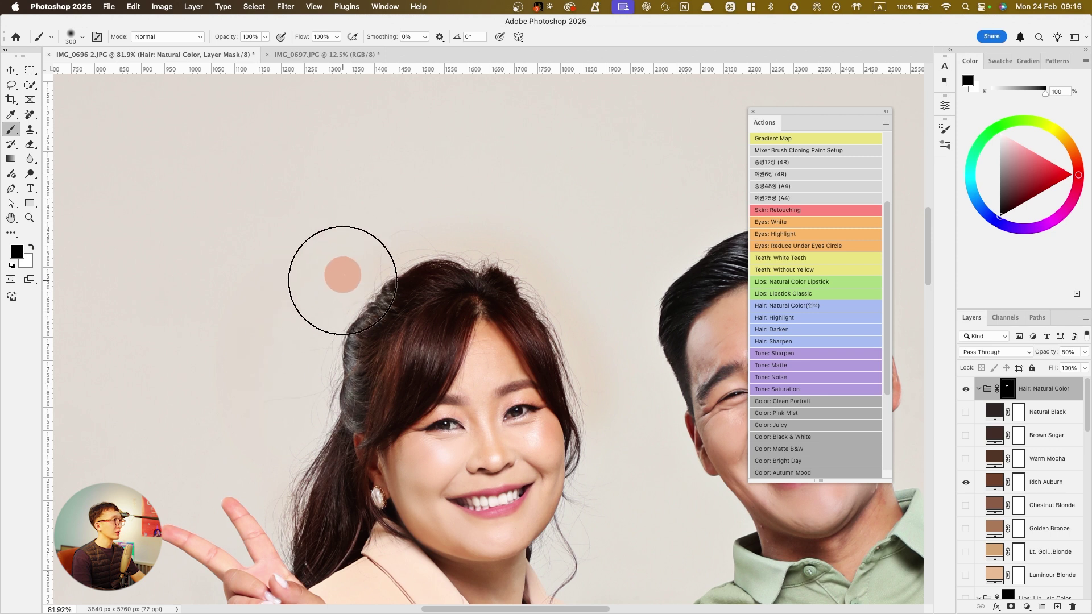
Toggle the Hair: Natural Color group's visibility to compare the woman's hair with and without the color
scroll(612, 380, down, 5)
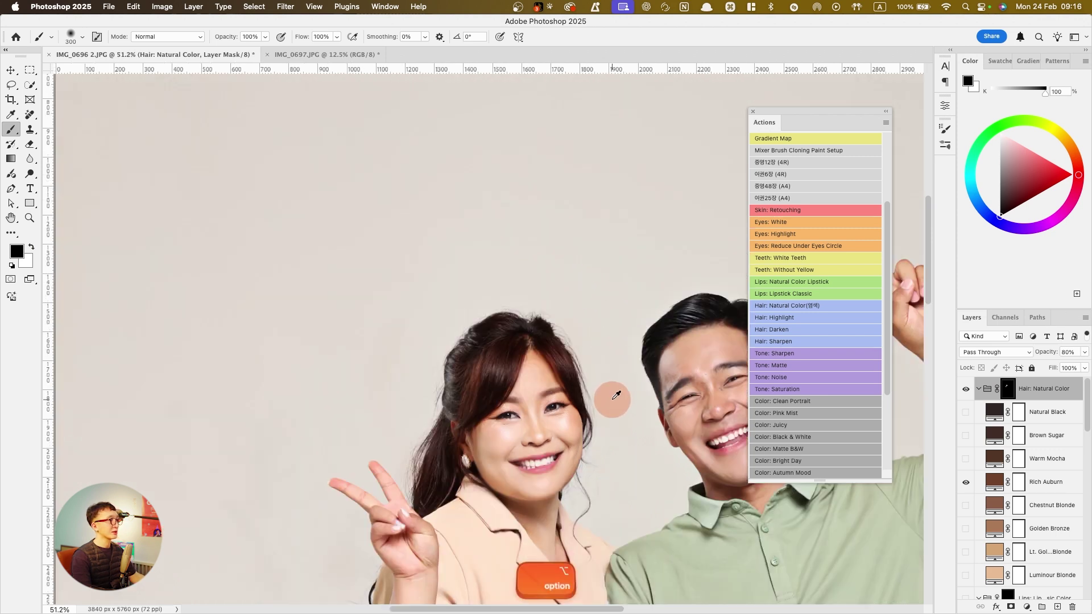
click(965, 390)
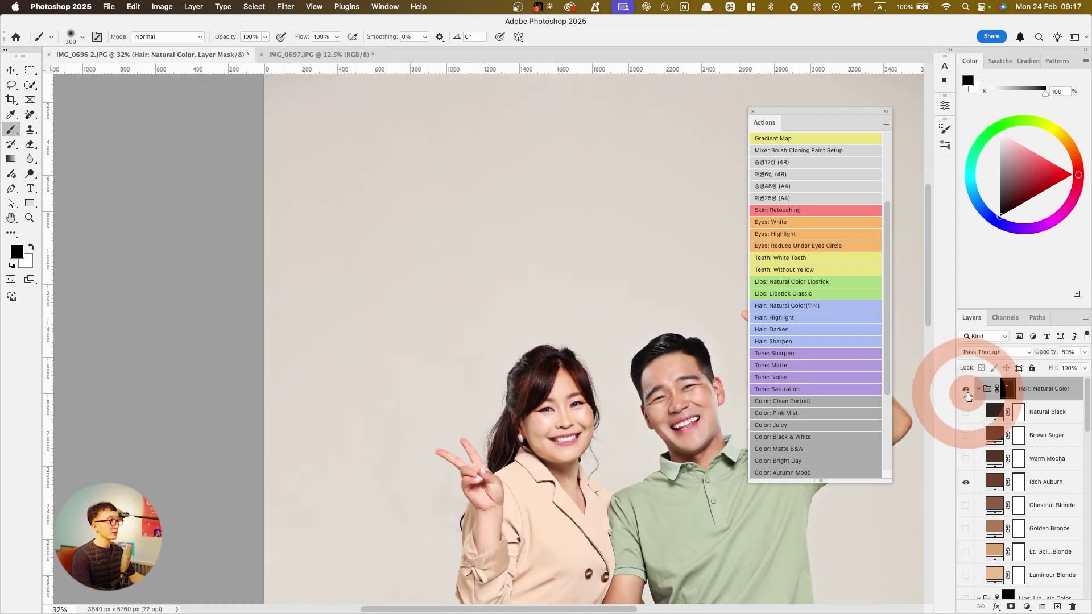
click(966, 390)
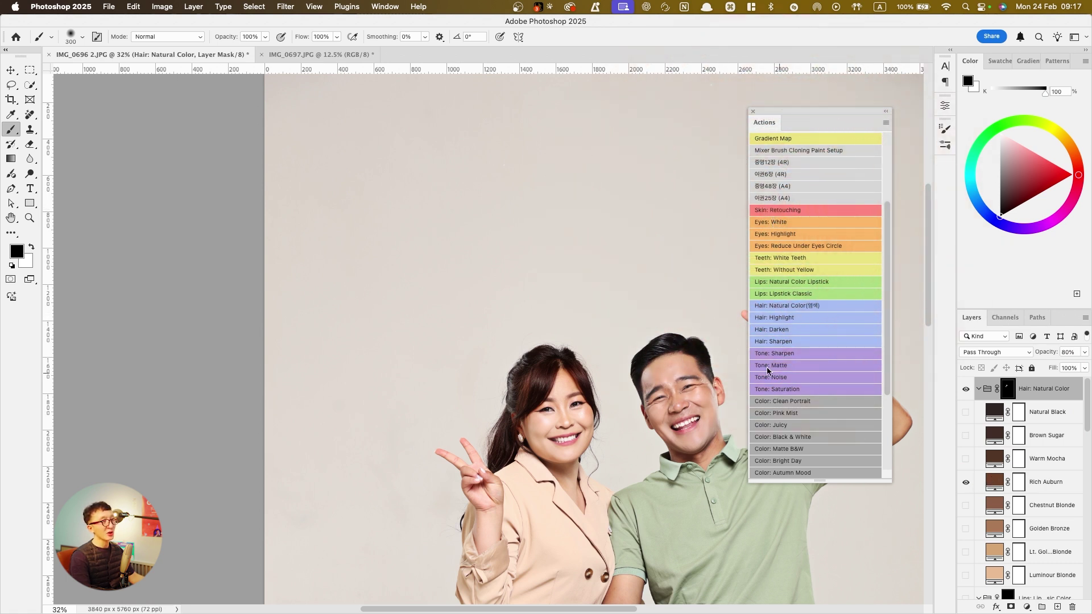
scroll(668, 357, right, 3)
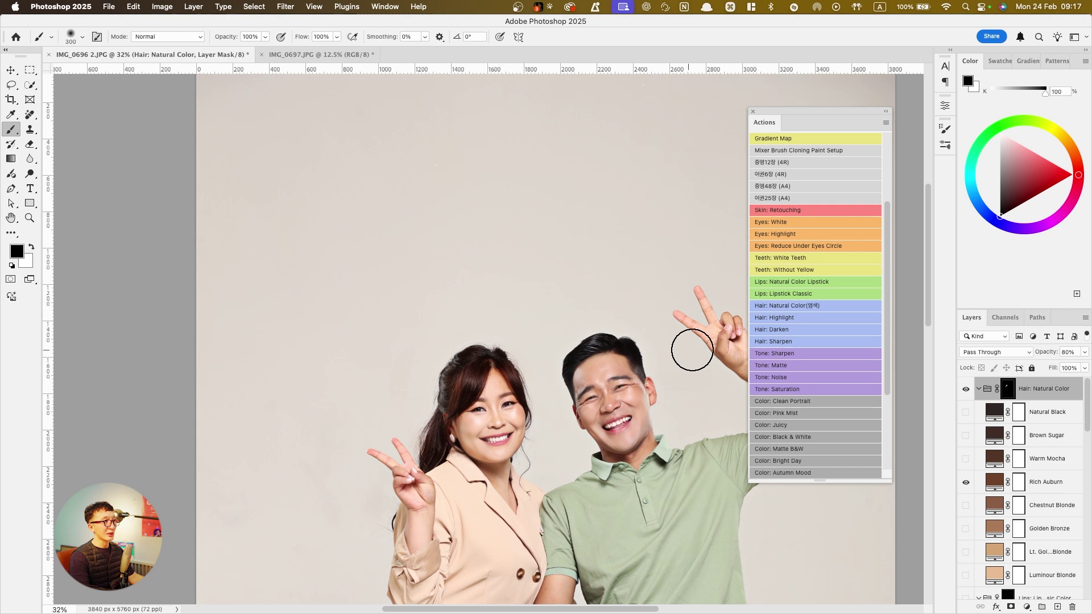
Try the Tone: Sharpen action on the couple photo and delete the Sharpen layer it adds
click(776, 354)
click(594, 229)
scroll(582, 258, down, 4)
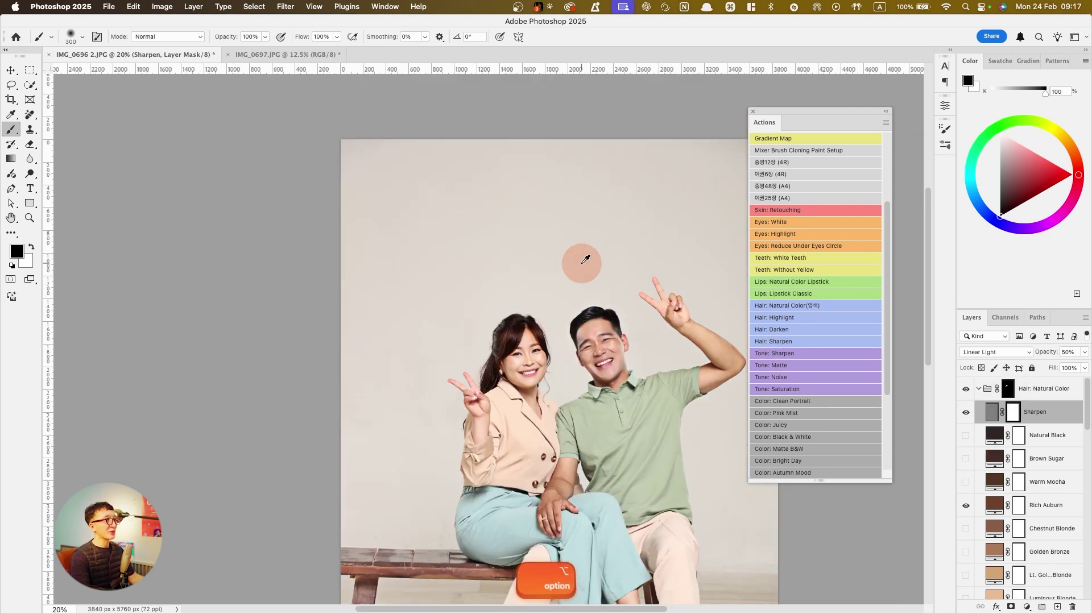
drag(642, 394, 644, 407)
scroll(645, 411, down, 4)
key(Delete)
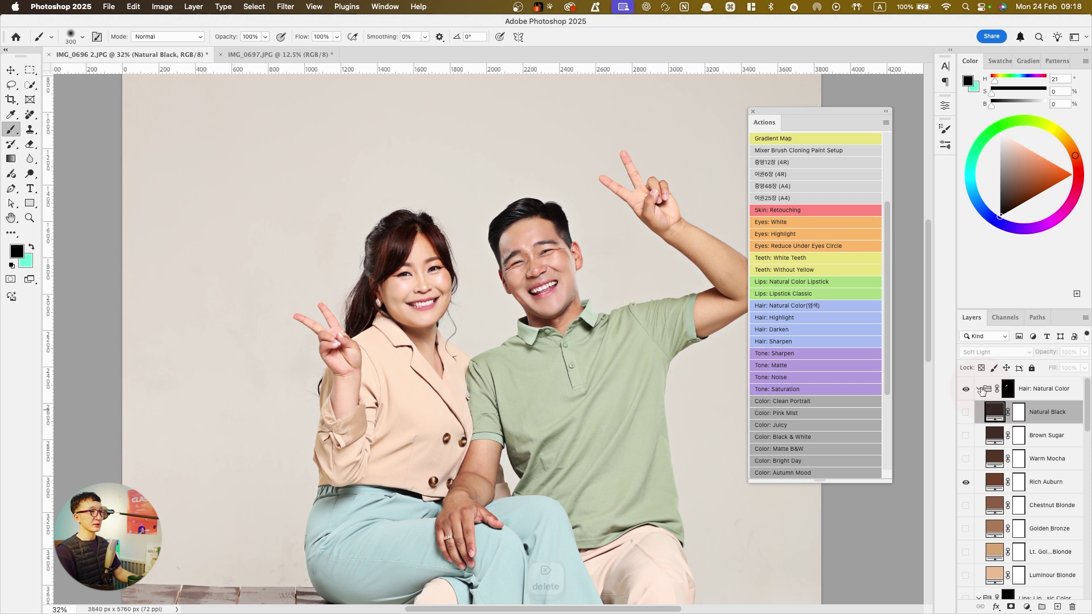
Collapse the hair and lips groups, select every layer down to Background, and merge them into one layer
click(979, 389)
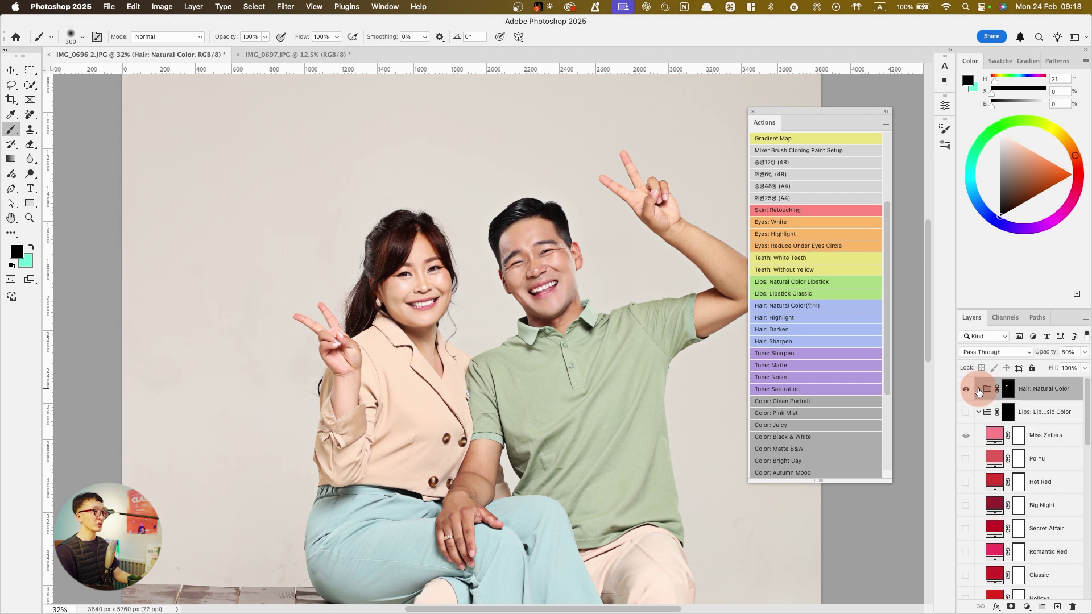
click(979, 411)
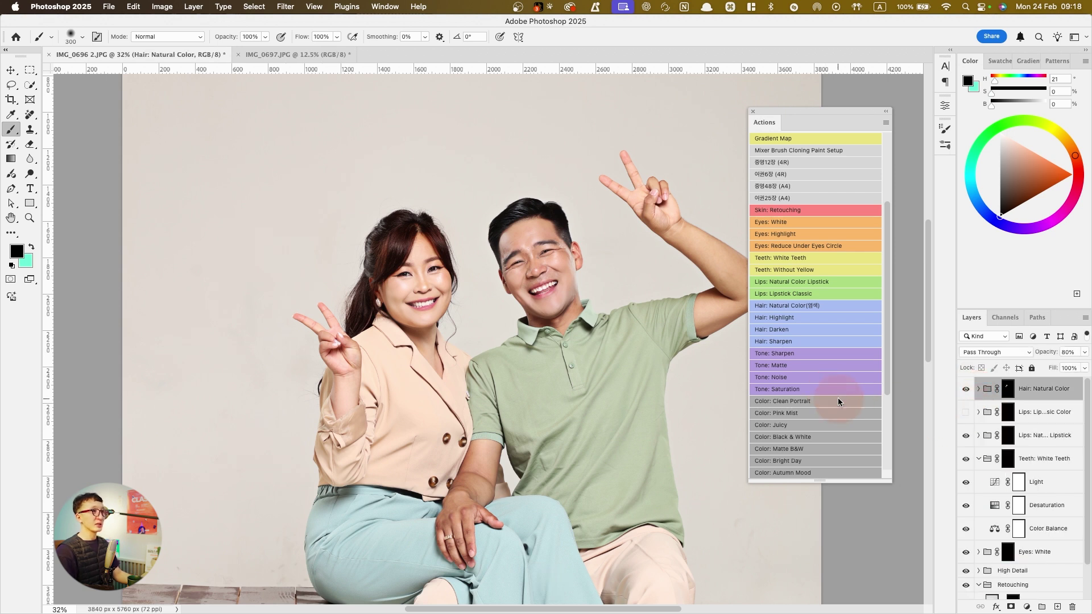
scroll(1034, 401, down, 2)
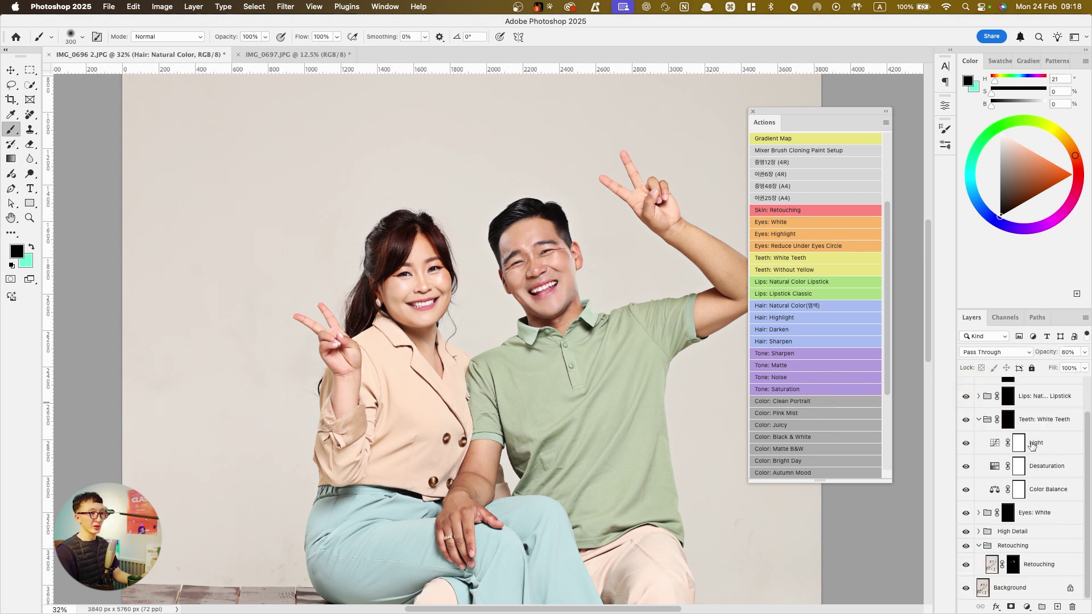
shift+click(1039, 585)
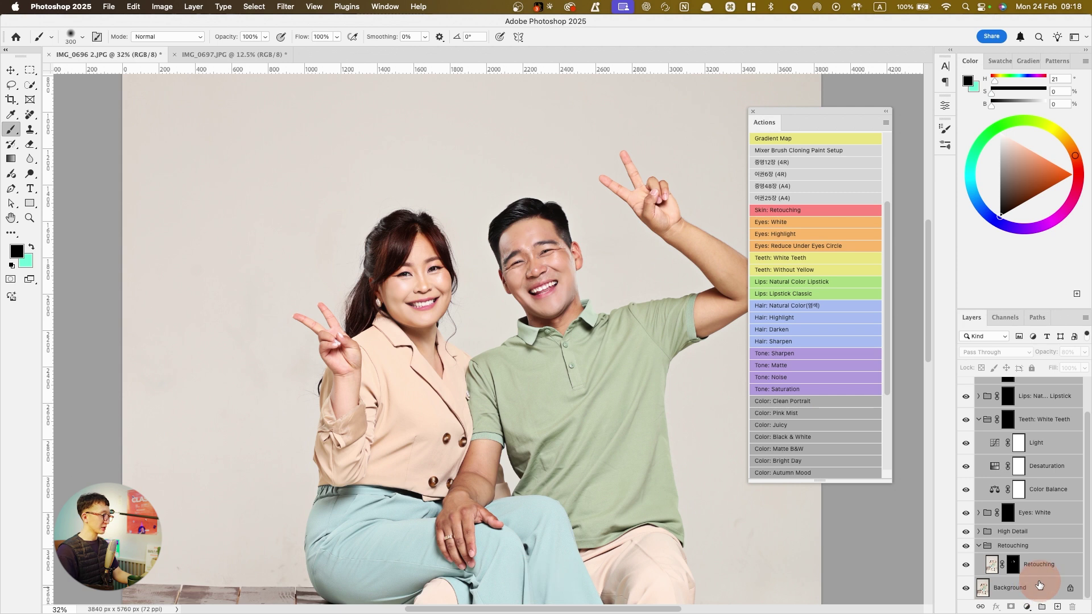
key(super+e)
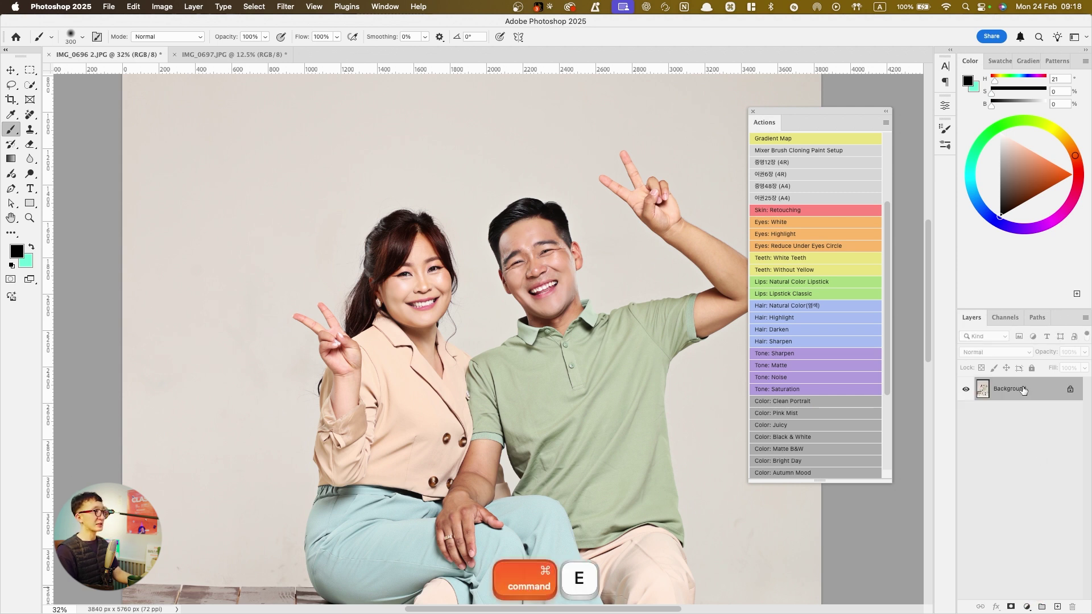
Move the floating list of actions off the couple and run the Tone: Matte action on the merged photo
drag(837, 109, 863, 91)
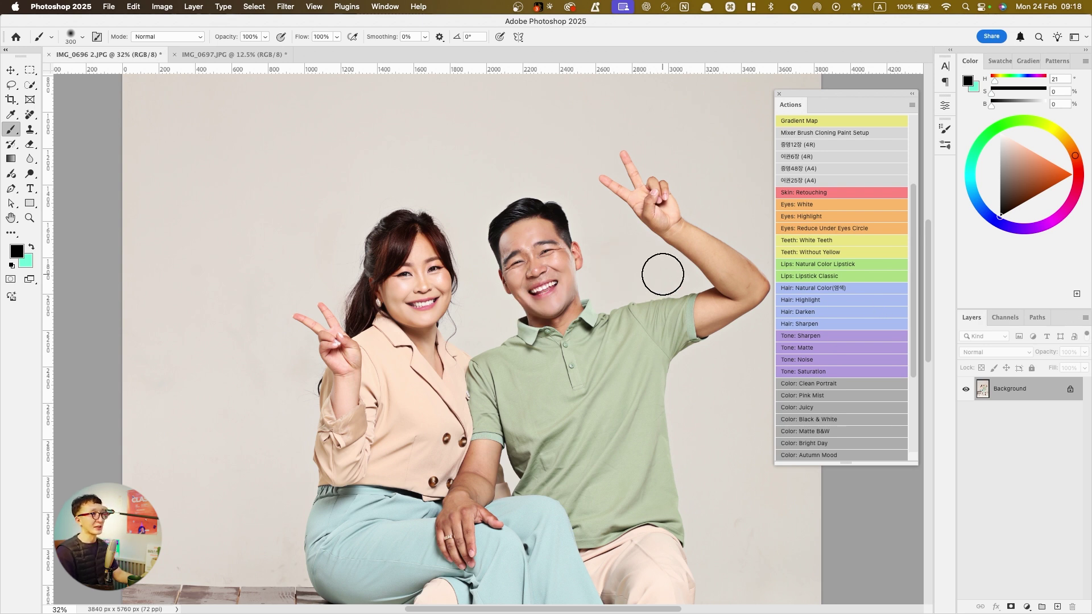
key(super+1)
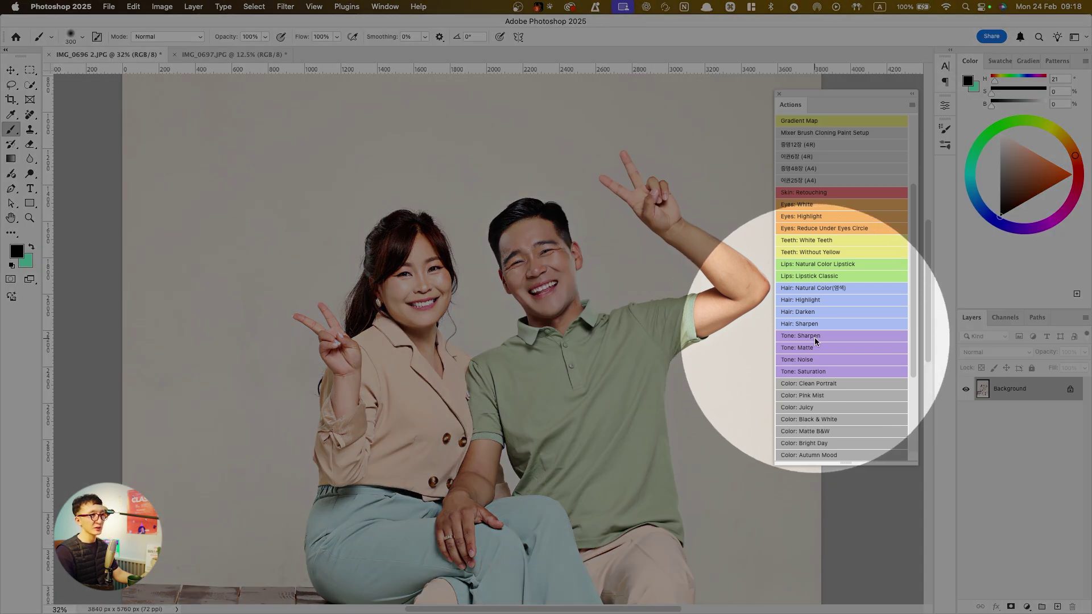
key(super+1)
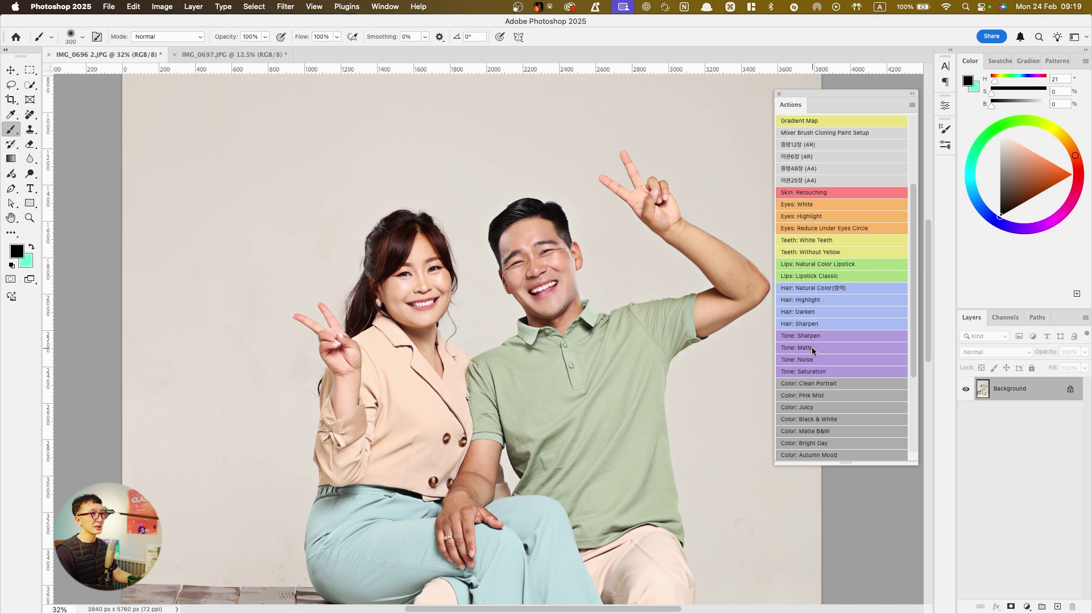
click(812, 348)
click(571, 234)
key(super+minus)
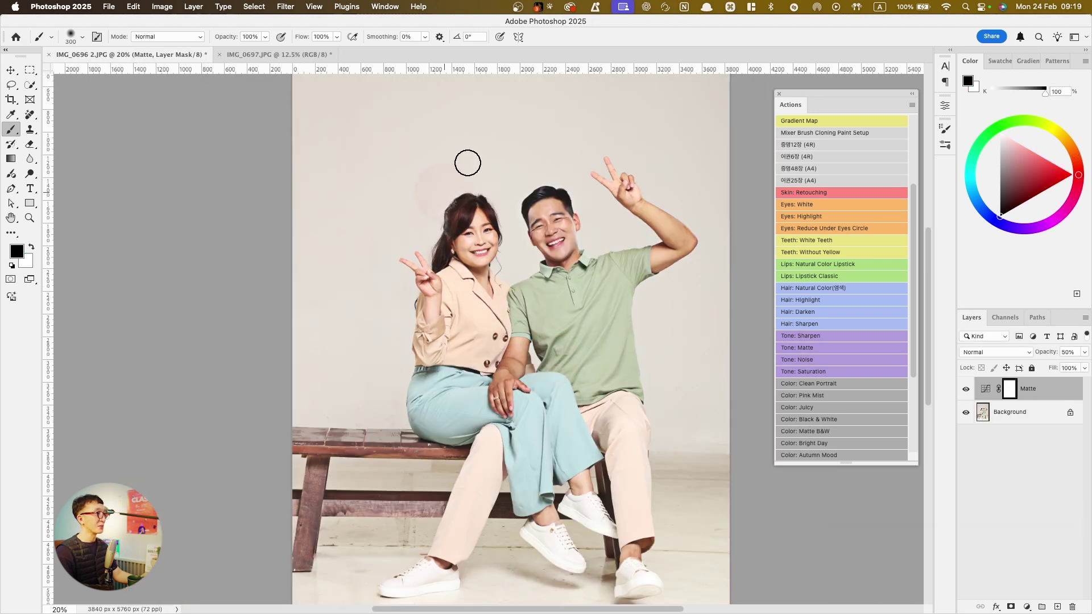
alt+scroll(511, 184, up, 2)
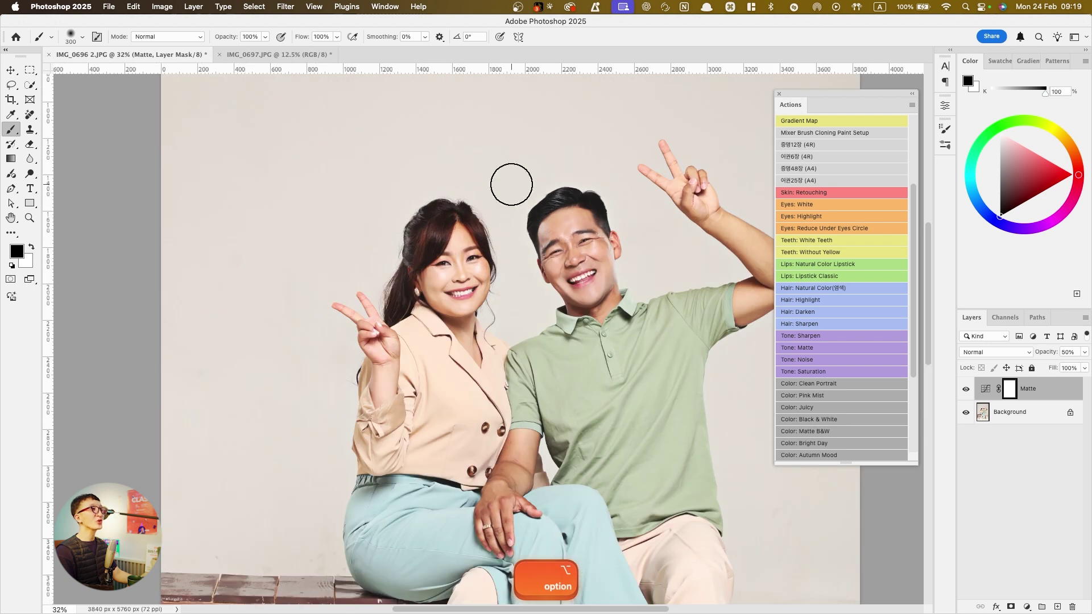
Toggle the Matte layer's visibility and compare the photo's shadows with and without the matte tone
click(967, 391)
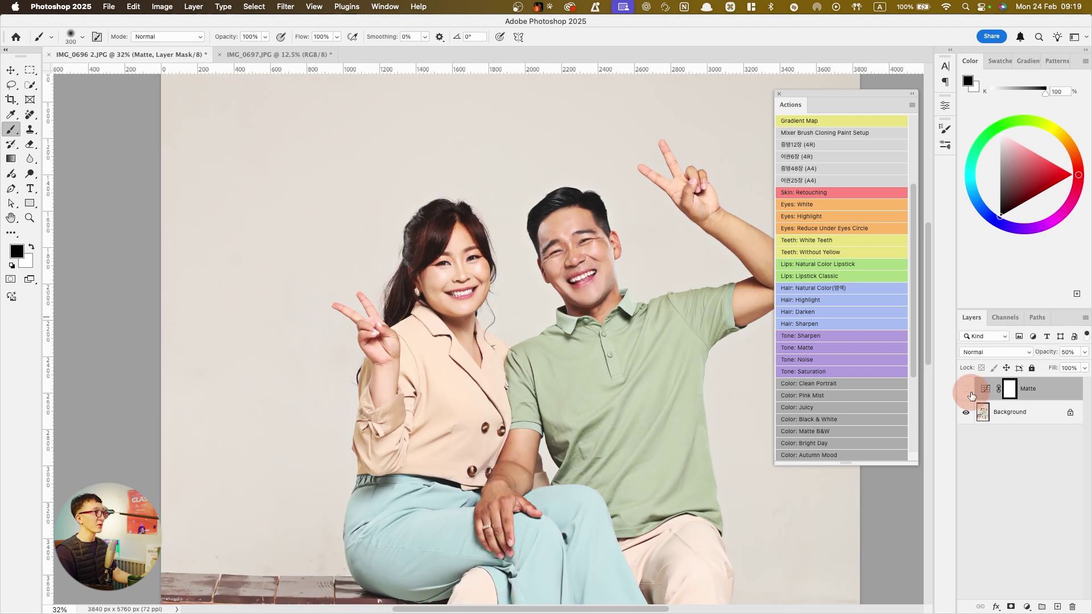
click(969, 391)
click(968, 391)
click(968, 391)
alt+scroll(610, 361, down, 3)
alt+scroll(610, 360, up, 2)
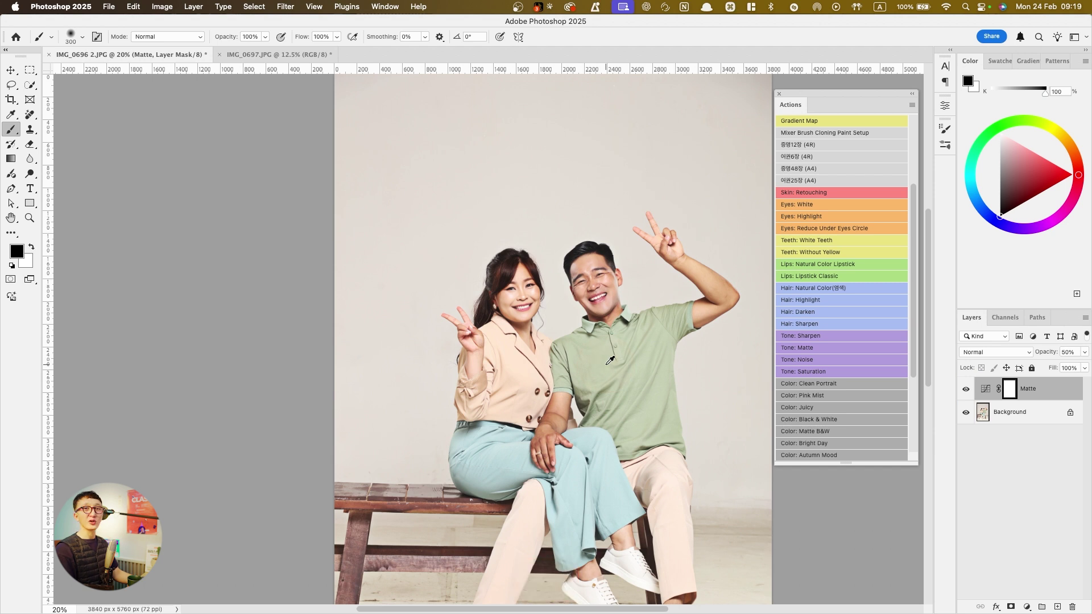
key(alt)
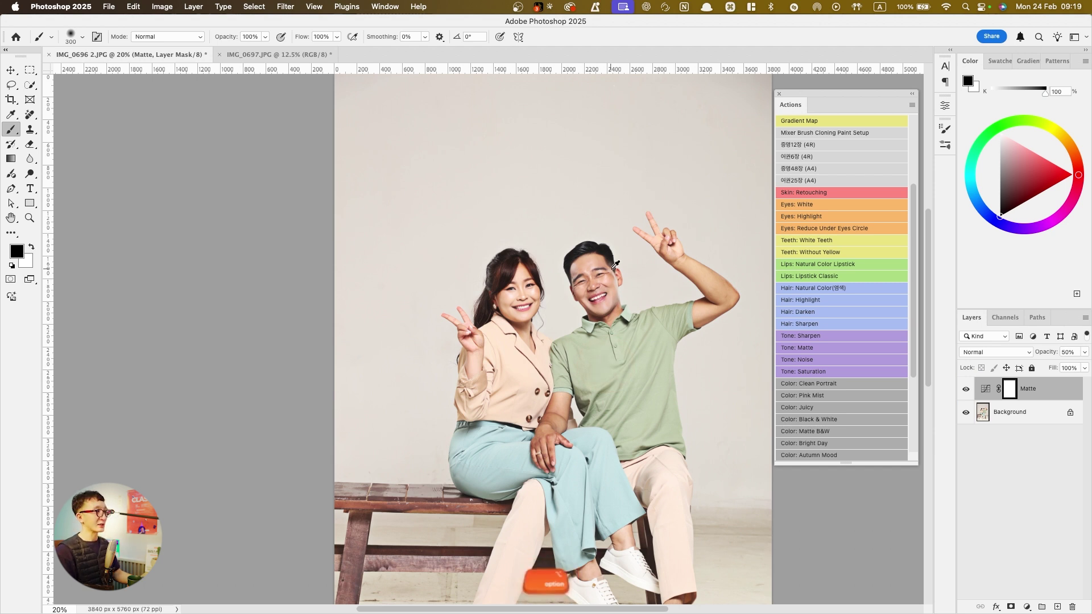
alt+scroll(615, 265, up, 4)
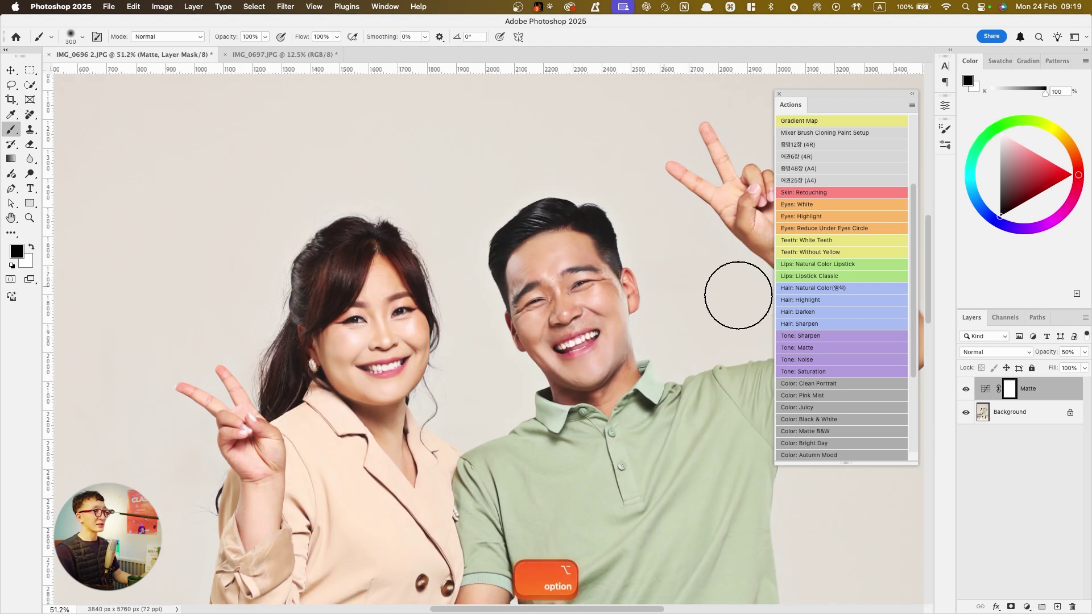
Hide the Matte layer, select Background, and run the Tone: Noise action
click(965, 391)
click(1009, 412)
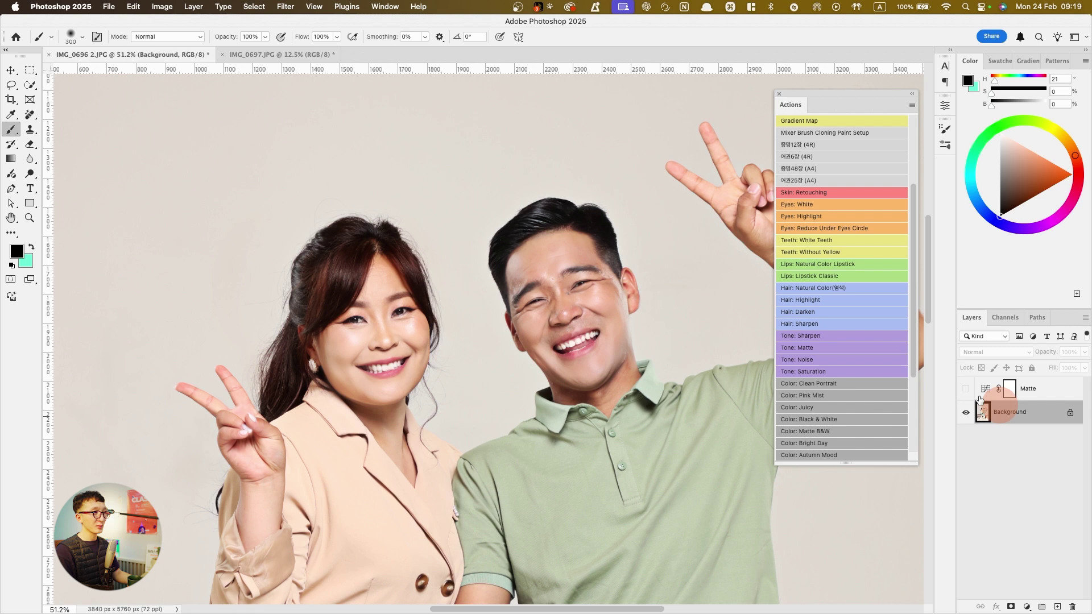
click(824, 359)
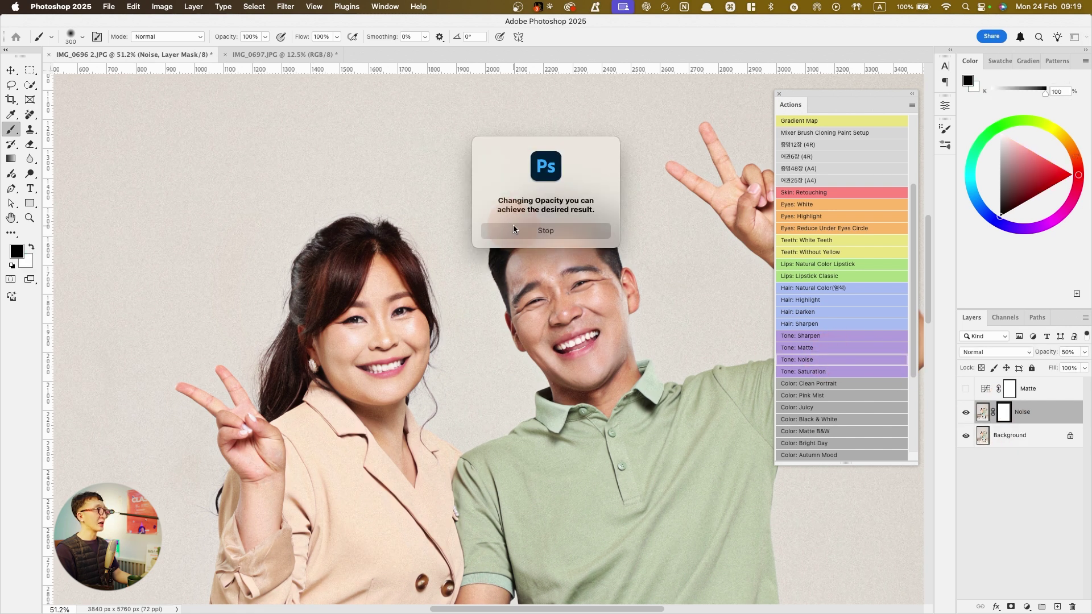
click(513, 224)
Examine the noise grain on the faces and backdrop at close and wider views
key(alt)
alt+scroll(487, 182, up, 5)
alt+scroll(483, 162, up, 1)
alt+scroll(483, 154, down, 2)
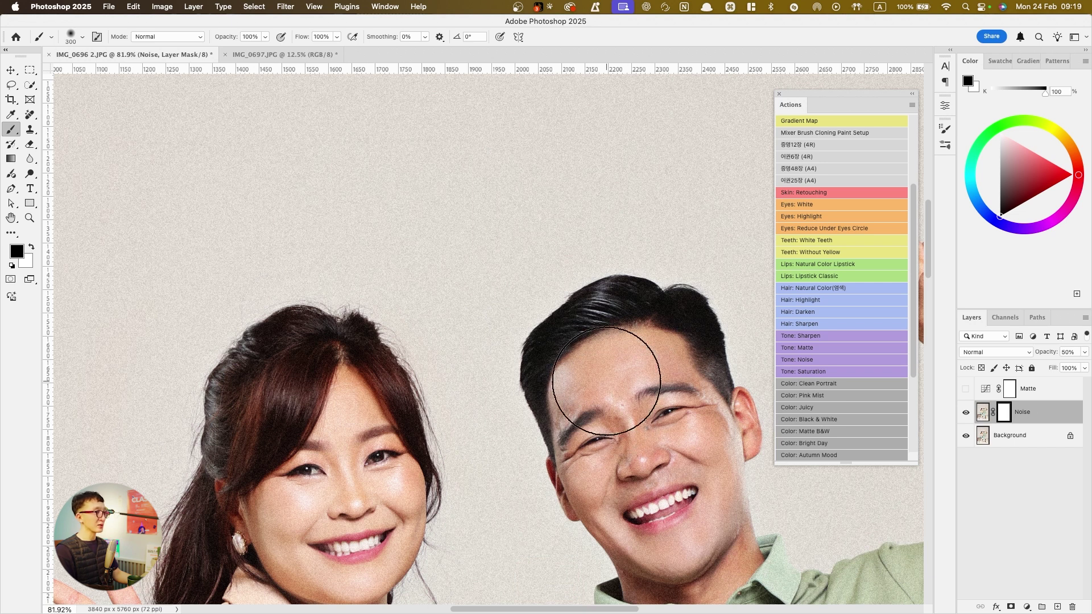
alt+scroll(605, 387, down, 3)
scroll(605, 387, down, 3)
scroll(599, 341, up, 3)
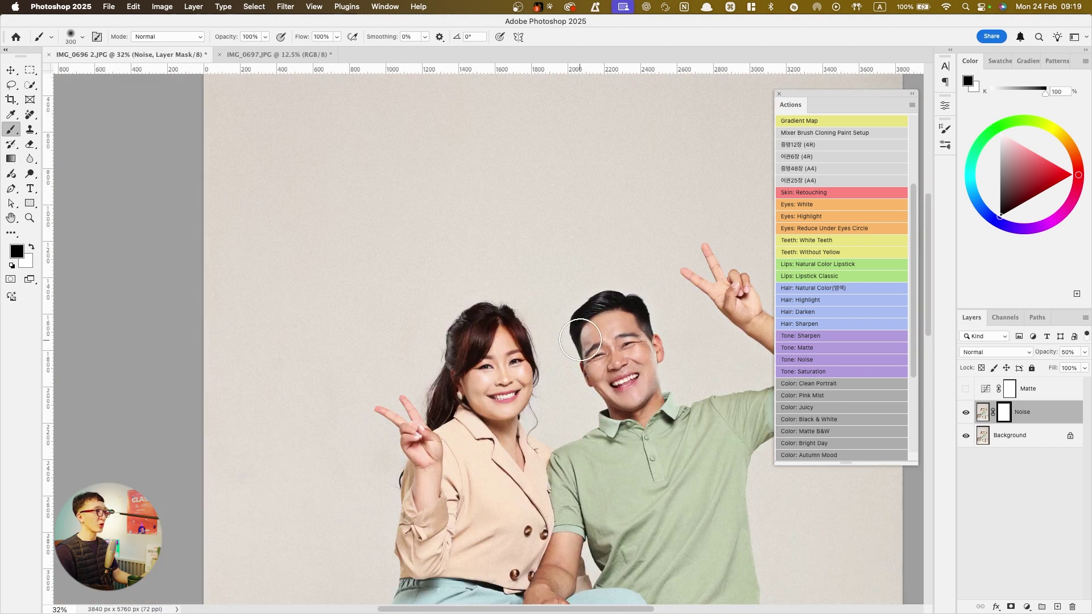
alt+scroll(597, 321, up, 2)
Remove the grain from both faces by painting the Noise layer mask with the black 300 px brush
click(1003, 412)
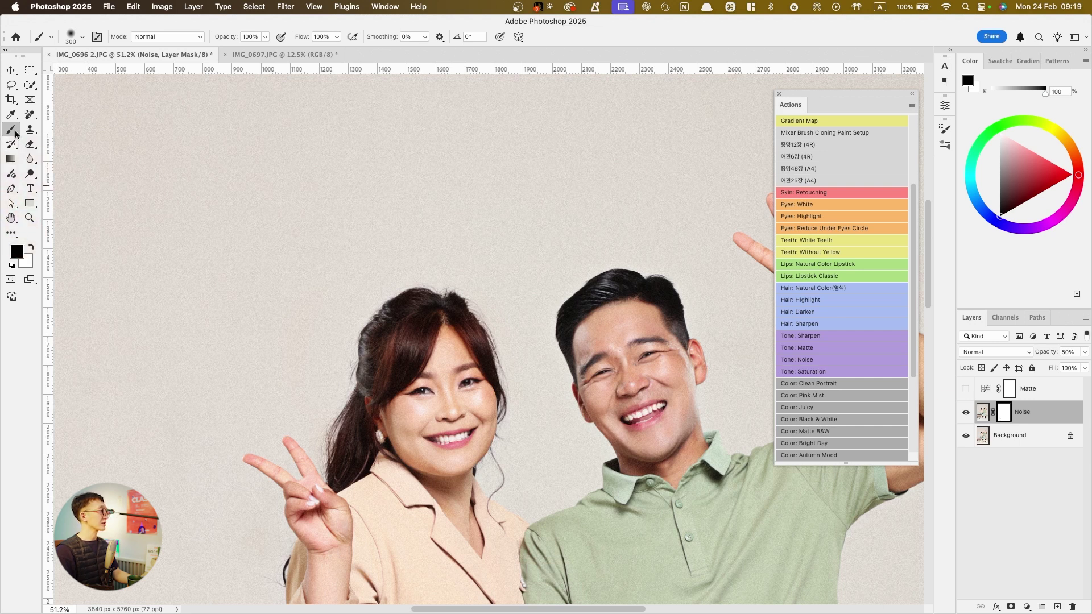
click(463, 417)
mouse_move(632, 372)
mouse_down()
mouse_move(634, 329)
mouse_move(663, 340)
mouse_move(676, 411)
mouse_move(656, 433)
mouse_move(625, 407)
mouse_move(598, 346)
mouse_move(595, 365)
mouse_move(658, 425)
mouse_up()
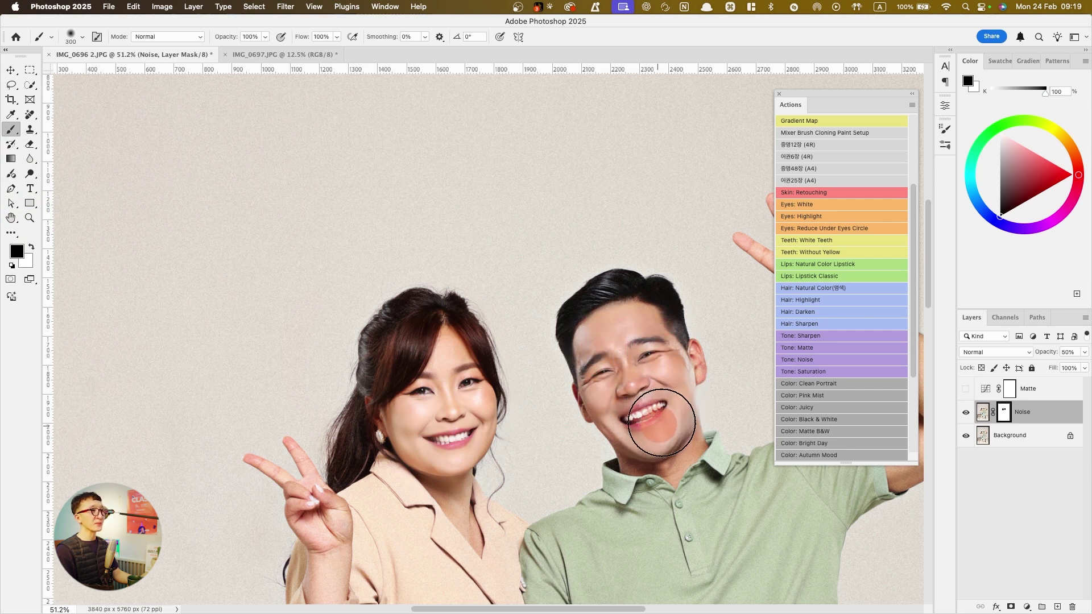
Run the Tone: Saturation and Tone: Sharpen actions on the photo
click(809, 370)
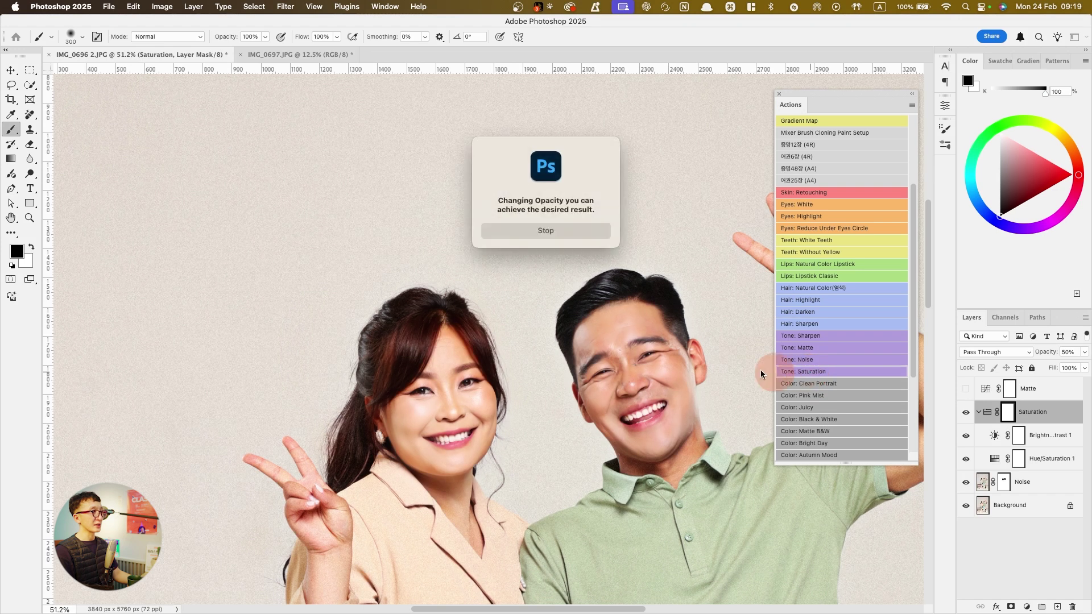
click(537, 229)
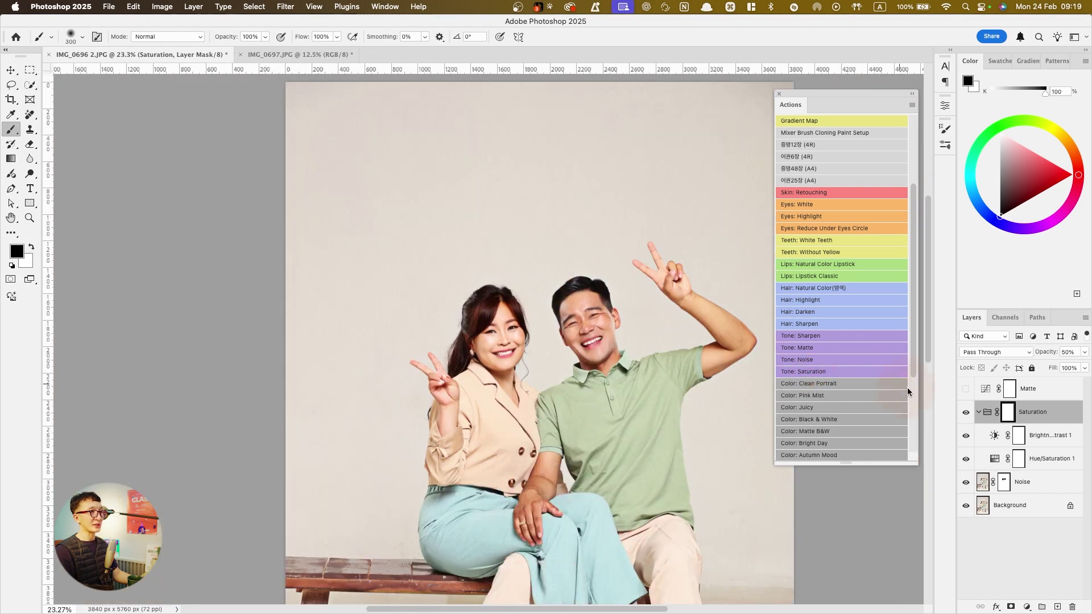
click(820, 337)
click(585, 234)
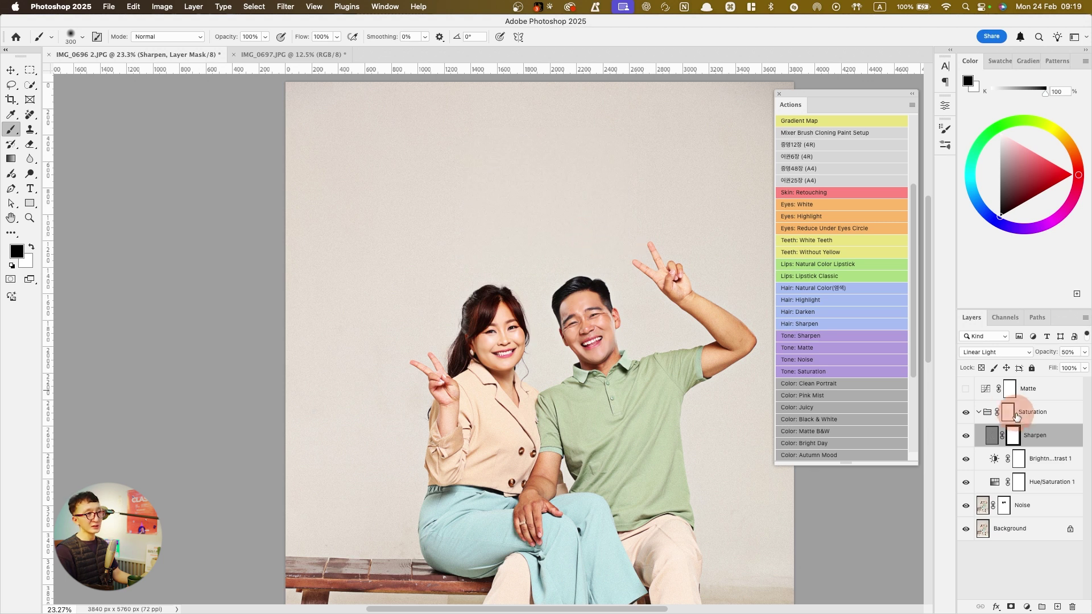
Collapse and hide the Saturation group, and make the Matte layer visible
click(978, 412)
click(966, 412)
click(1038, 392)
click(965, 389)
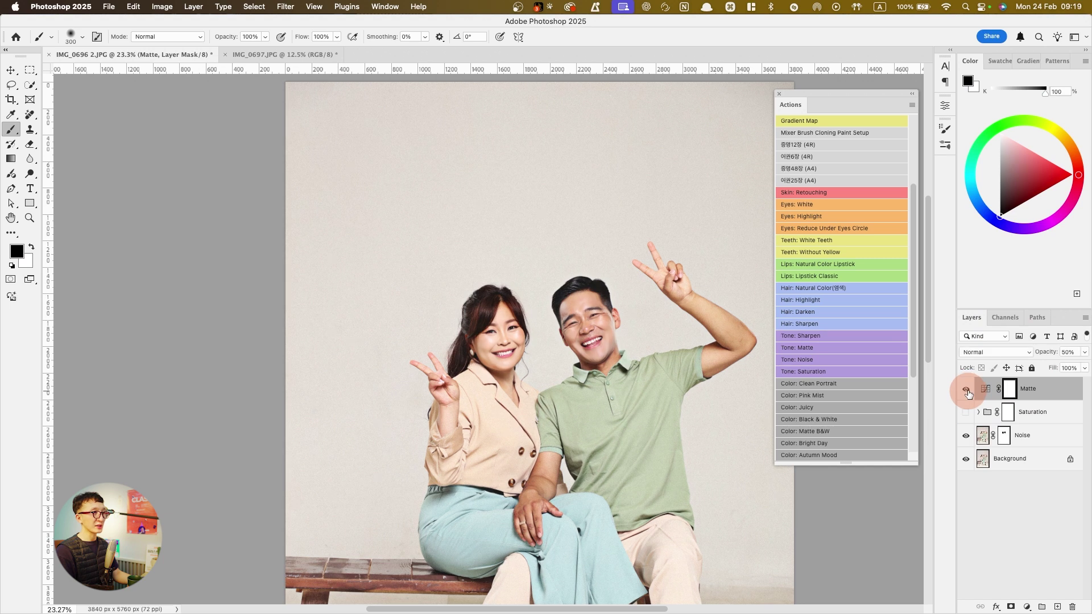
Open the Matte layer's Curves properties and move the floating list of actions clear of the curve
click(986, 390)
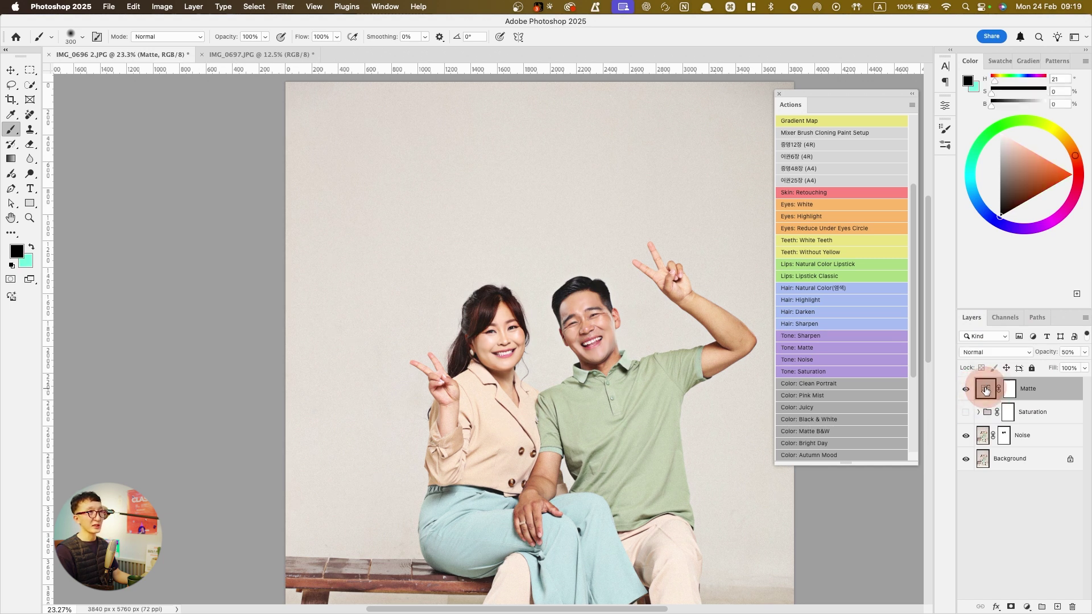
click(949, 52)
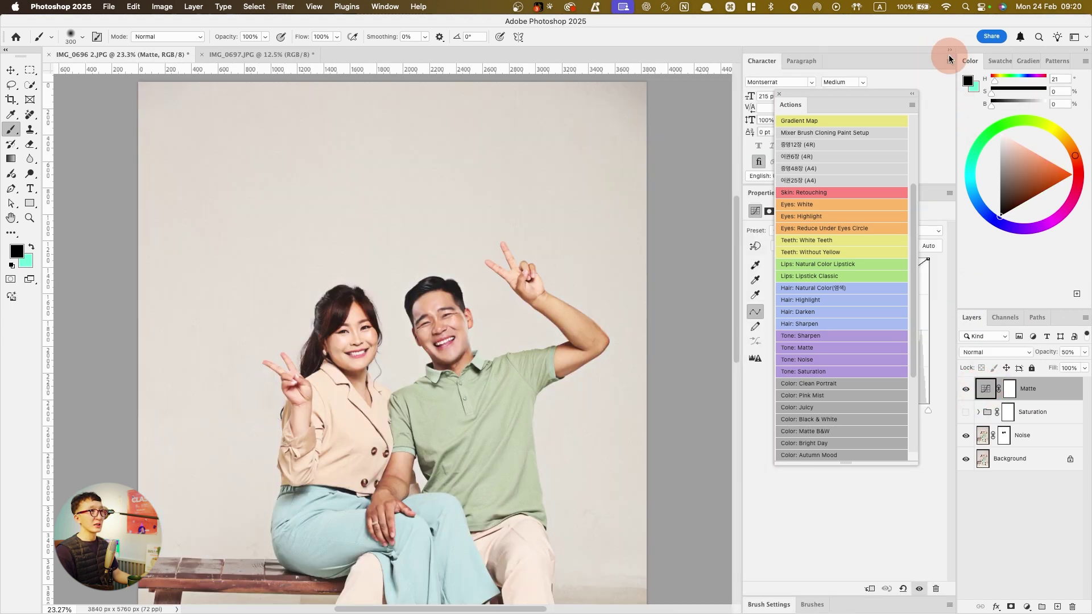
drag(786, 98, 580, 105)
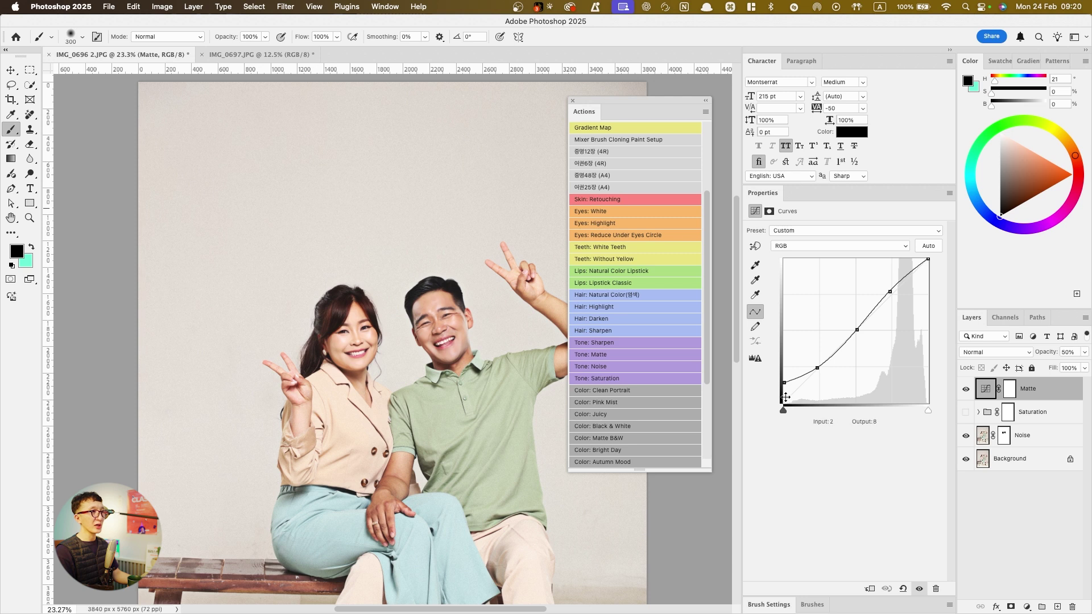
Set the Matte curve's black point to input 0 and output 41, and hide the Matte layer
mouse_move(784, 382)
mouse_down()
mouse_move(787, 397)
mouse_move(785, 344)
mouse_move(785, 414)
mouse_move(783, 379)
mouse_up()
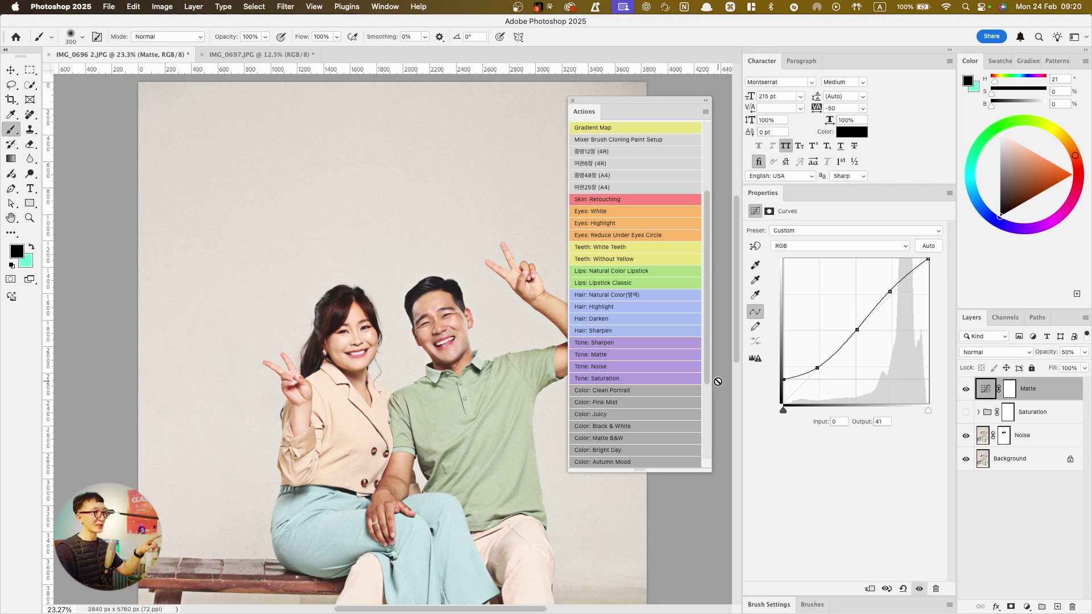
scroll(604, 369, down, 4)
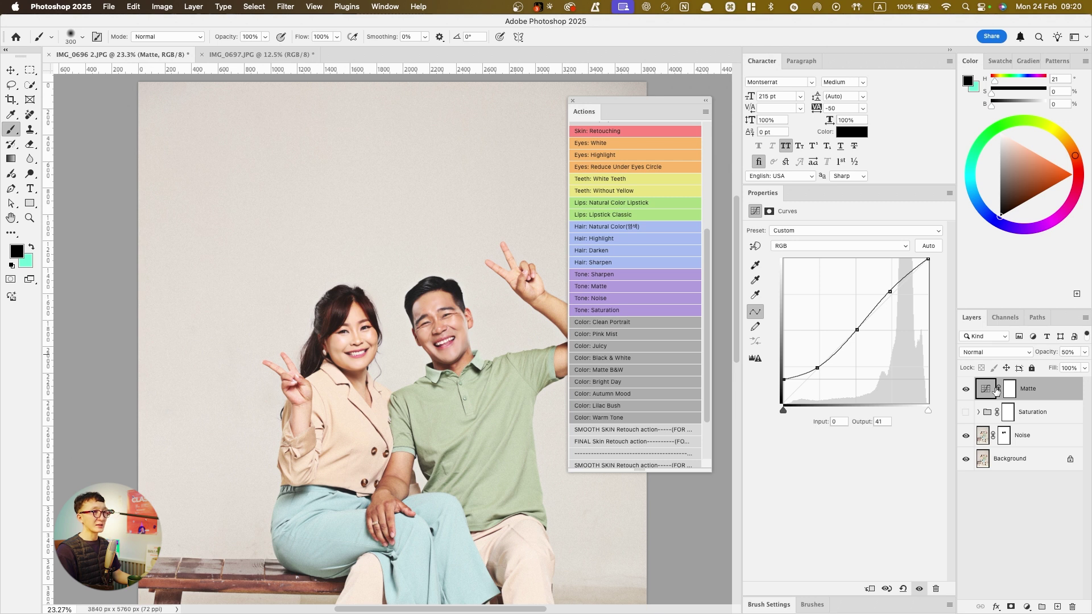
click(965, 389)
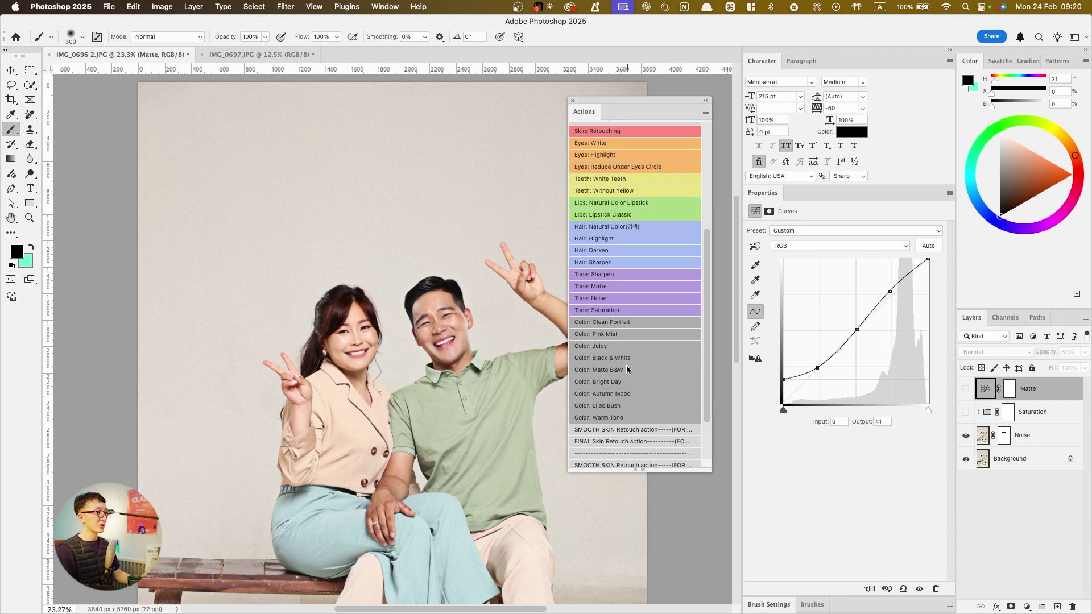
Run the Color: Black & White action on the photo, and hide and collapse the resulting group
click(612, 358)
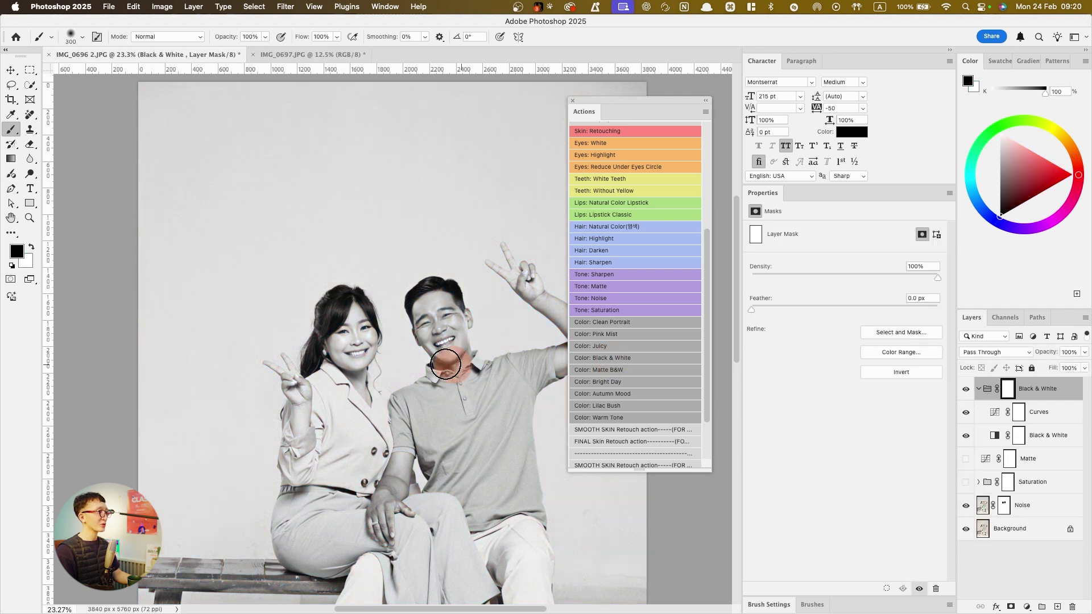
scroll(438, 364, down, 3)
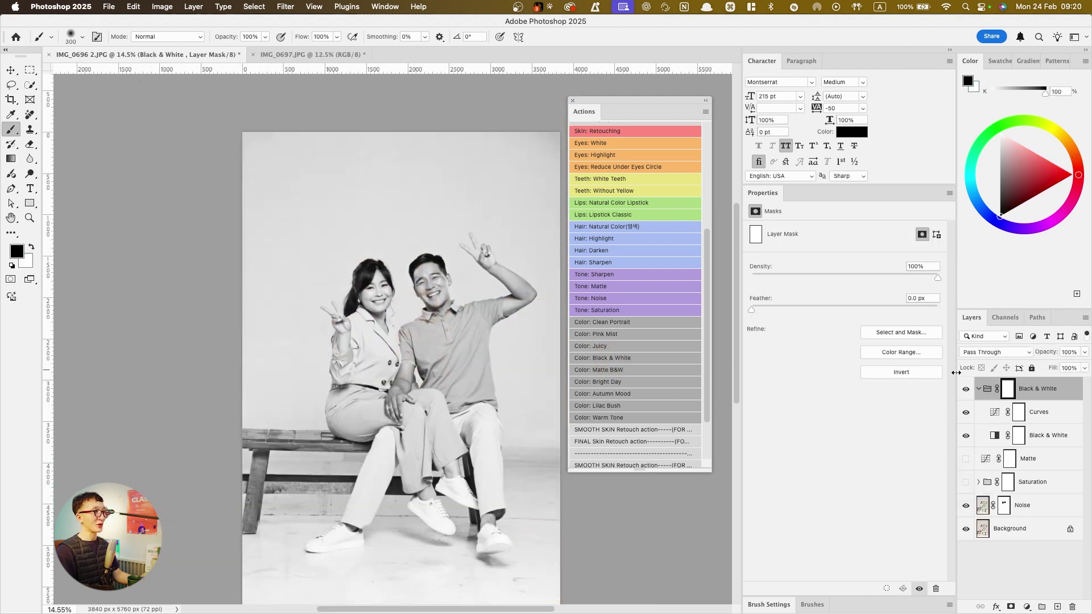
click(965, 388)
click(978, 389)
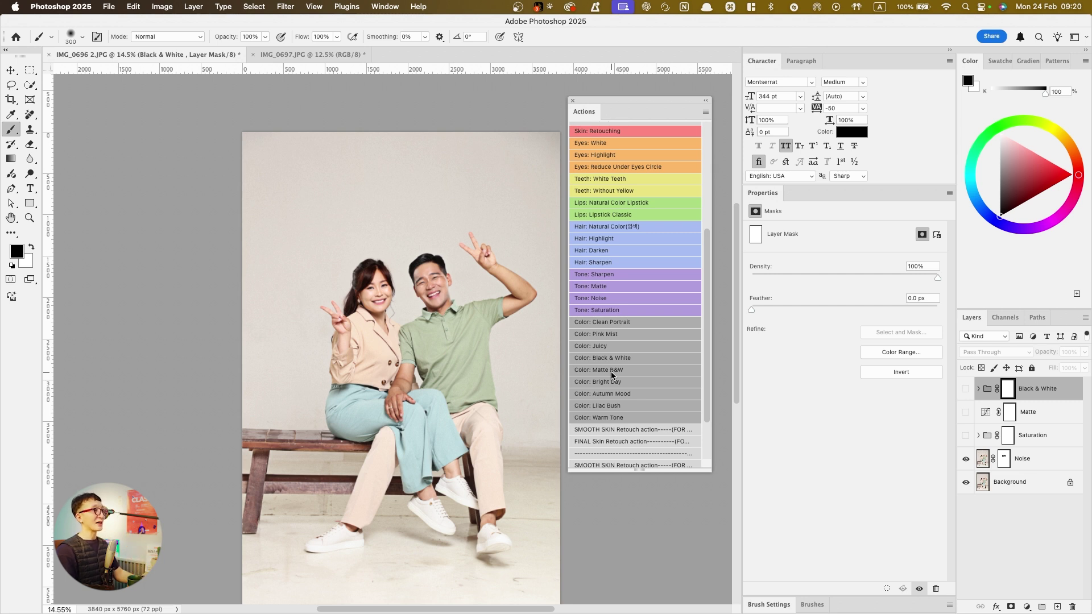
Run the Color: Matte B&W action on the photo and hide the resulting group
scroll(451, 362, up, 5)
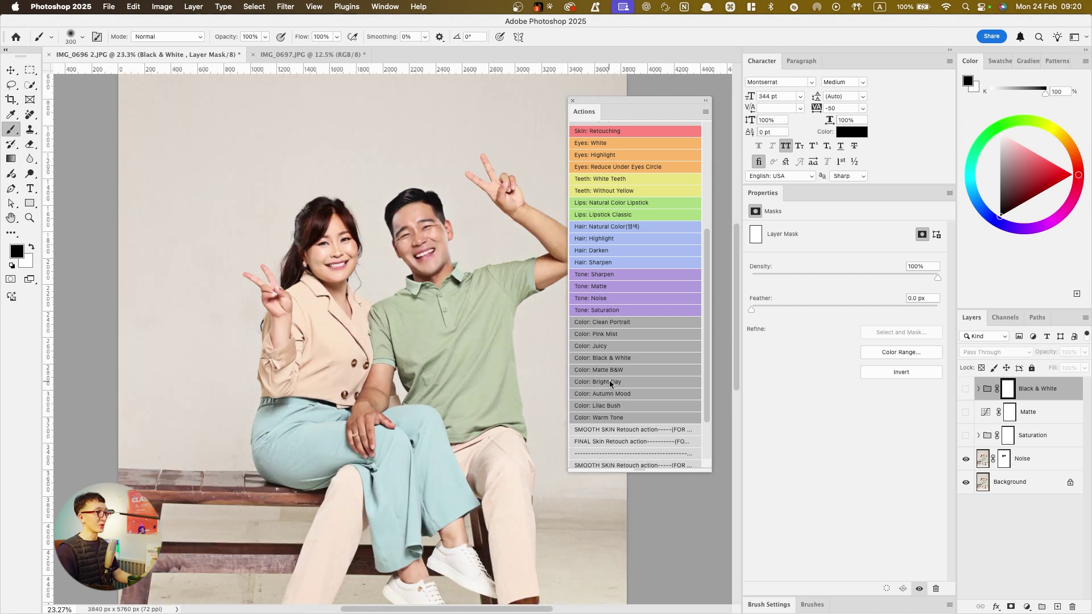
click(616, 370)
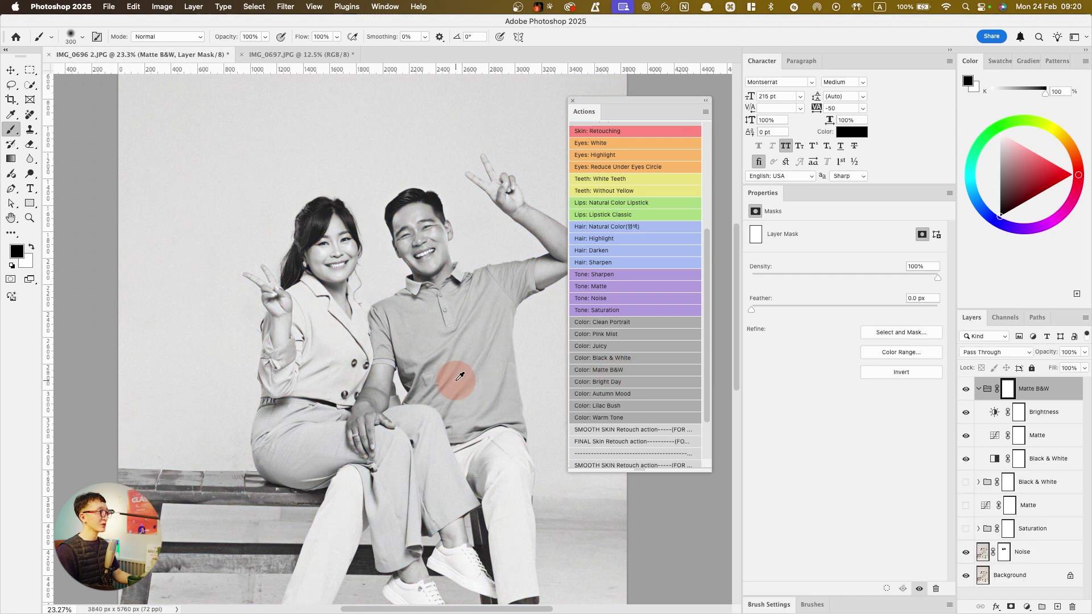
scroll(455, 381, down, 4)
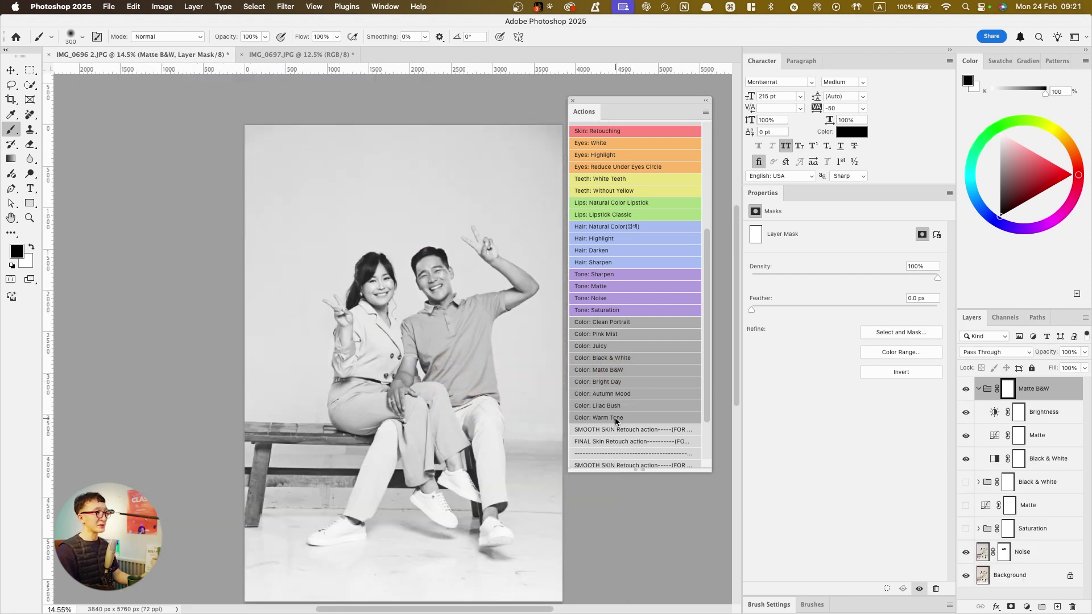
click(965, 388)
Run the Color: Warm Tone action on the photo and inspect the couple up close
click(634, 418)
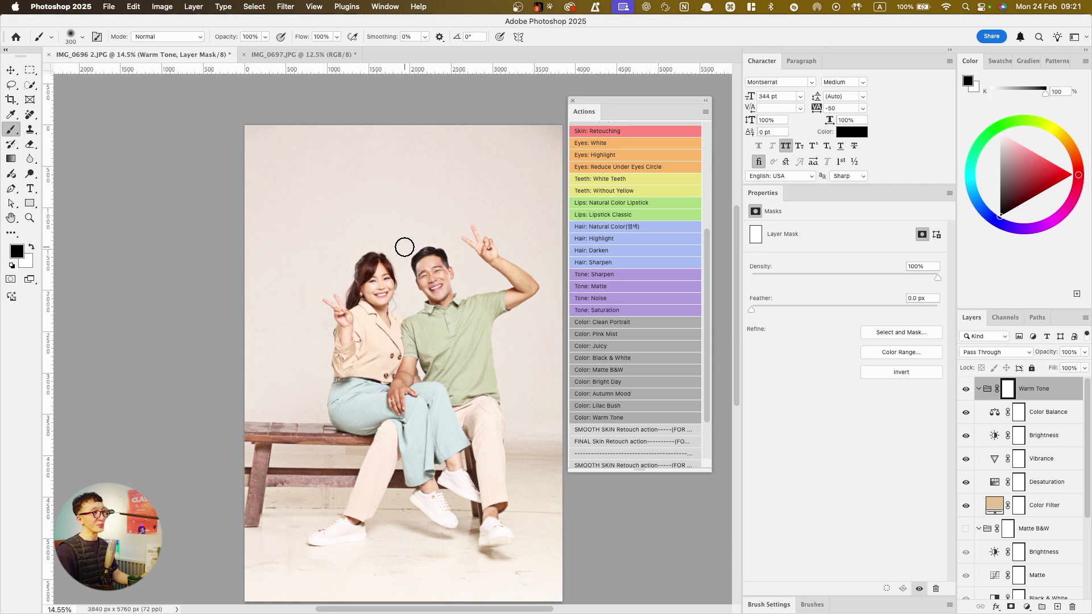
scroll(636, 258, up, 3)
scroll(636, 258, down, 3)
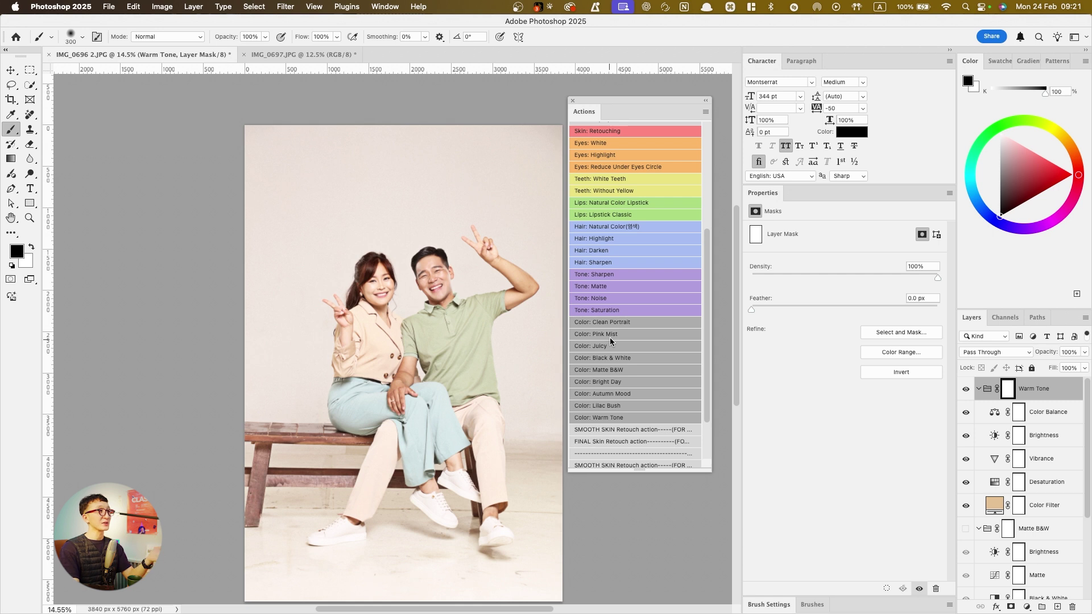
scroll(642, 207, up, 5)
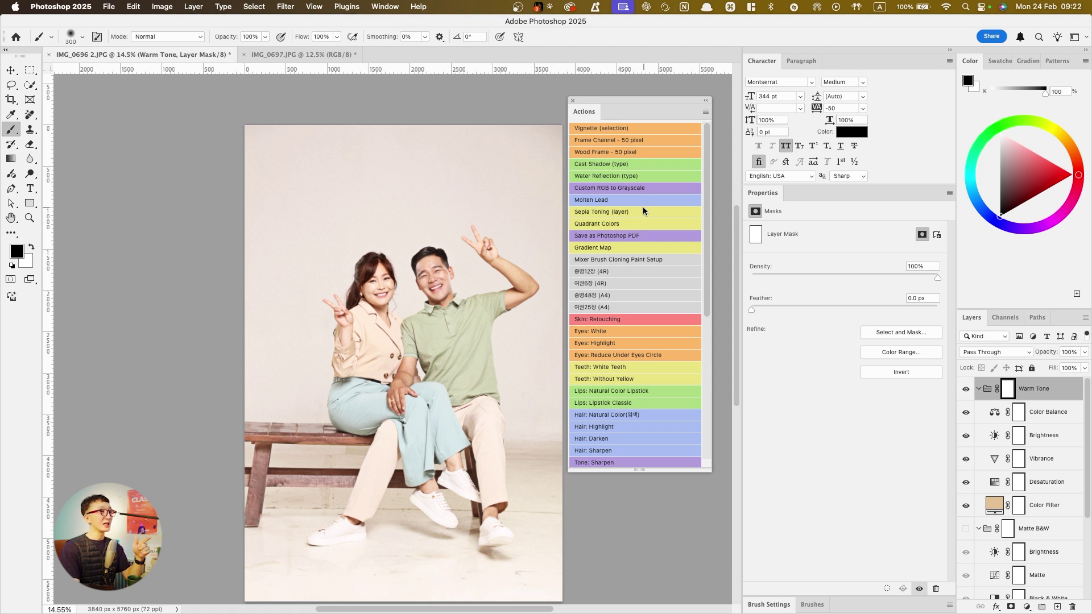
scroll(643, 211, down, 7)
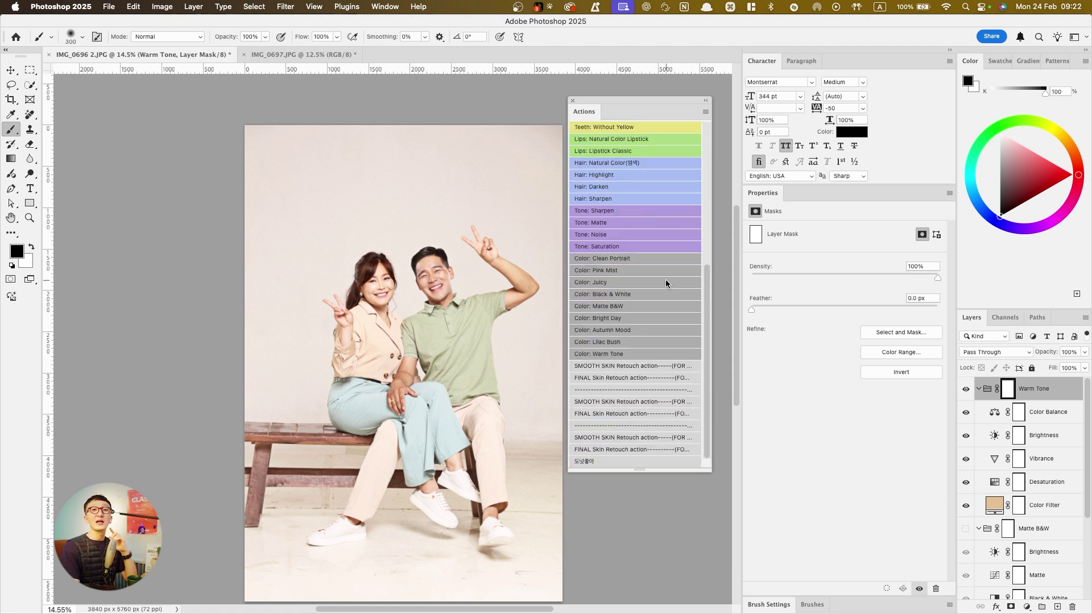